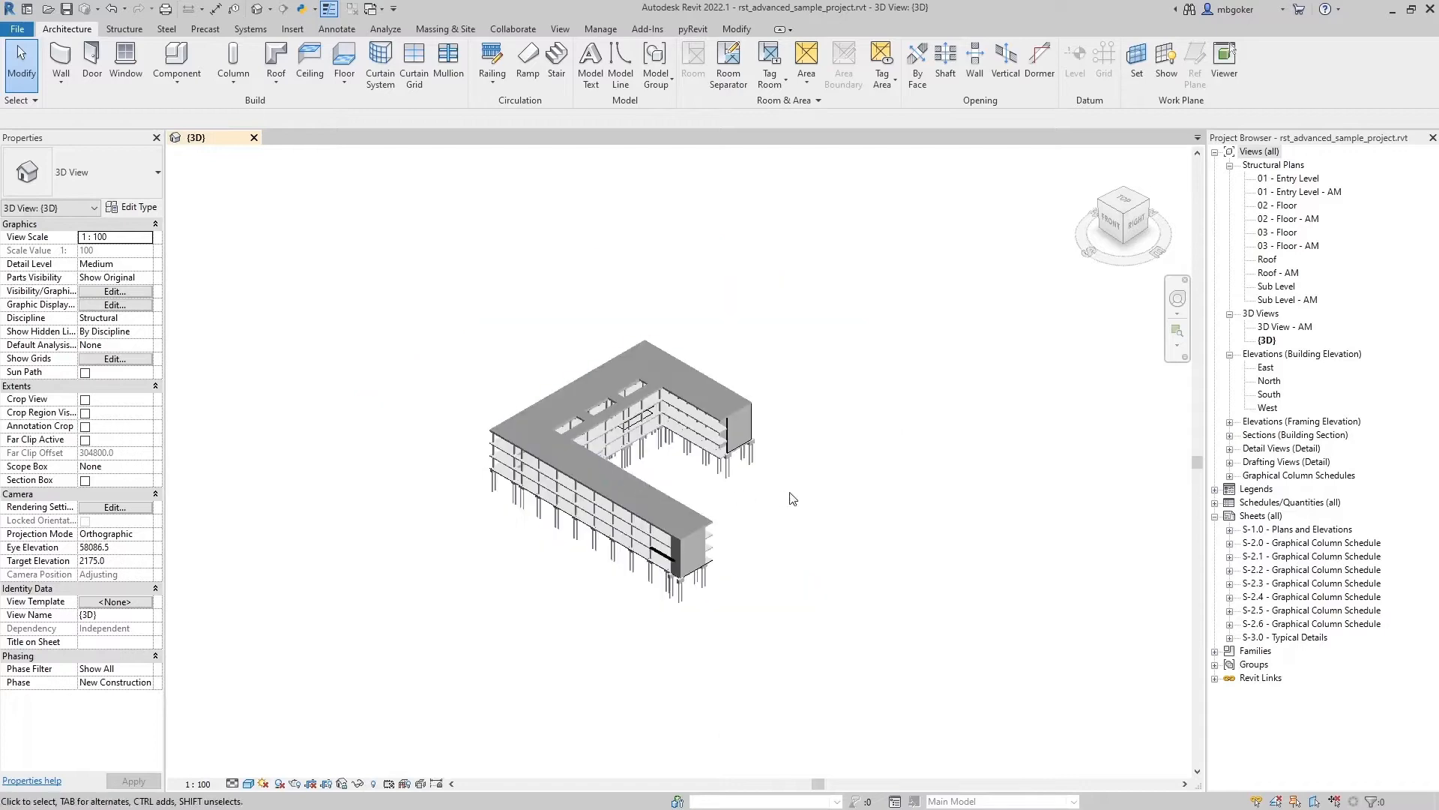
Step: Open the Speckle Revit Connector and place its window clear of the building model
{"action": "scroll", "coordinate": [528, 426], "scroll_direction": "up", "scroll_amount": 2}
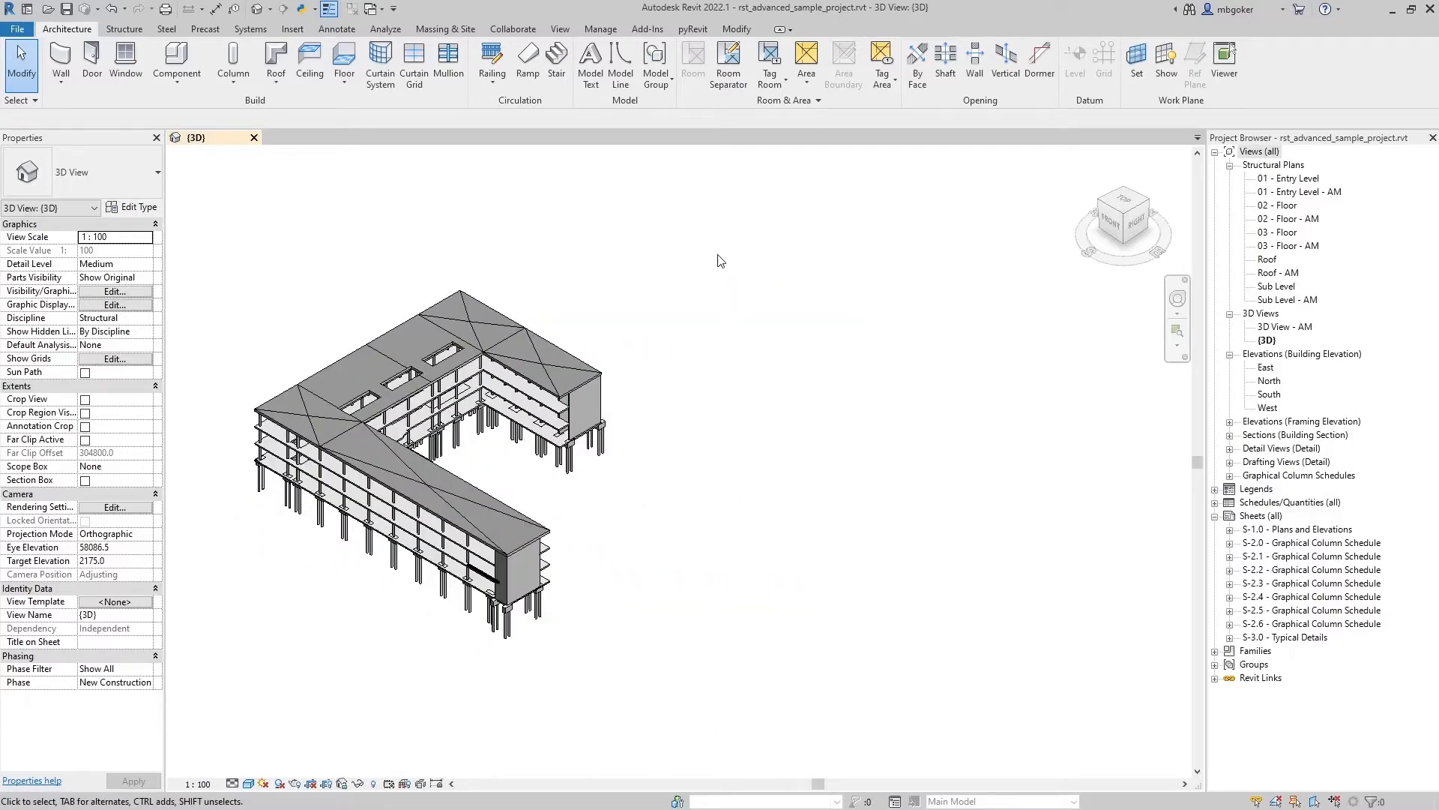
{"action": "left_click", "coordinate": [646, 29]}
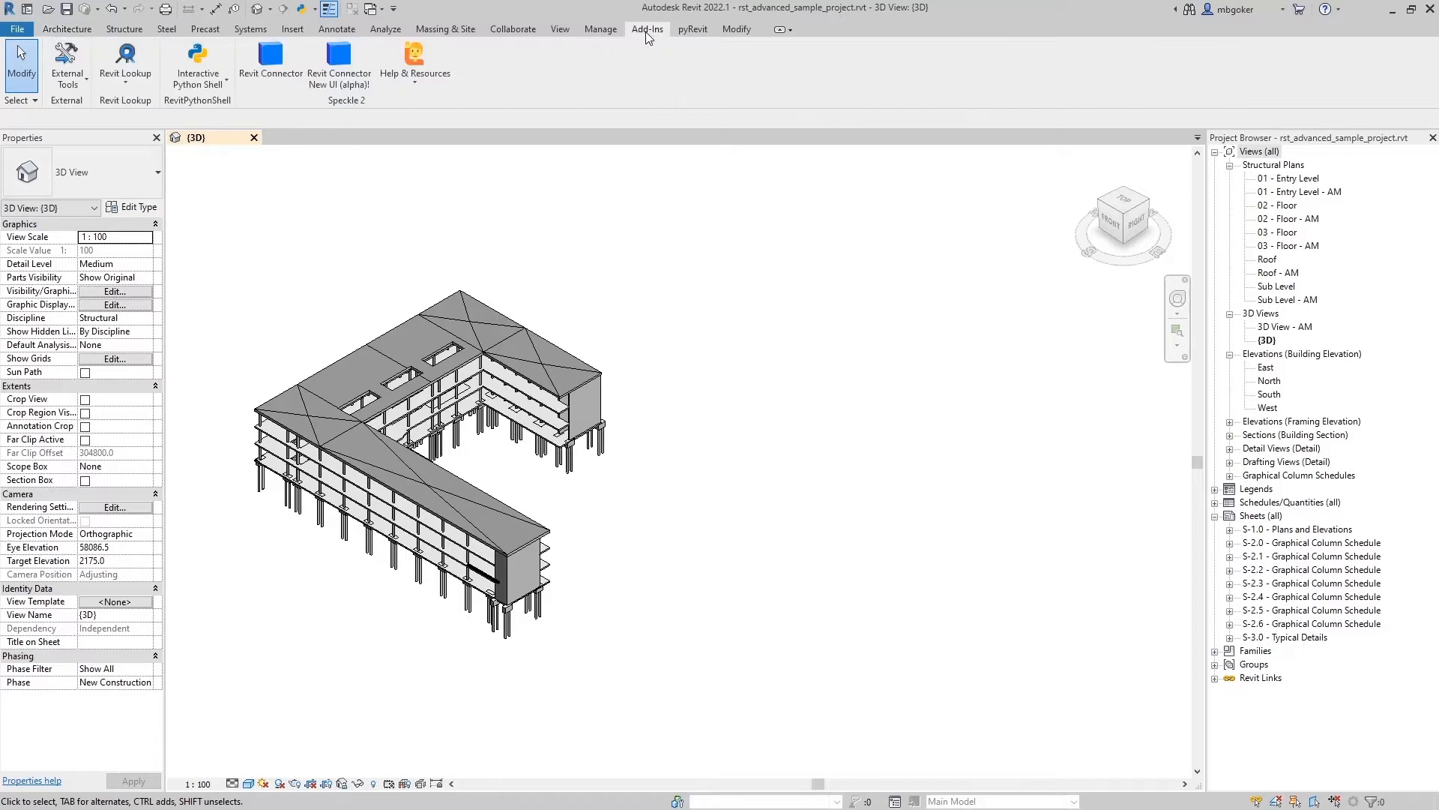
{"action": "left_click", "coordinate": [281, 84]}
{"action": "left_click_drag", "start_coordinate": [916, 136], "coordinate": [866, 151]}
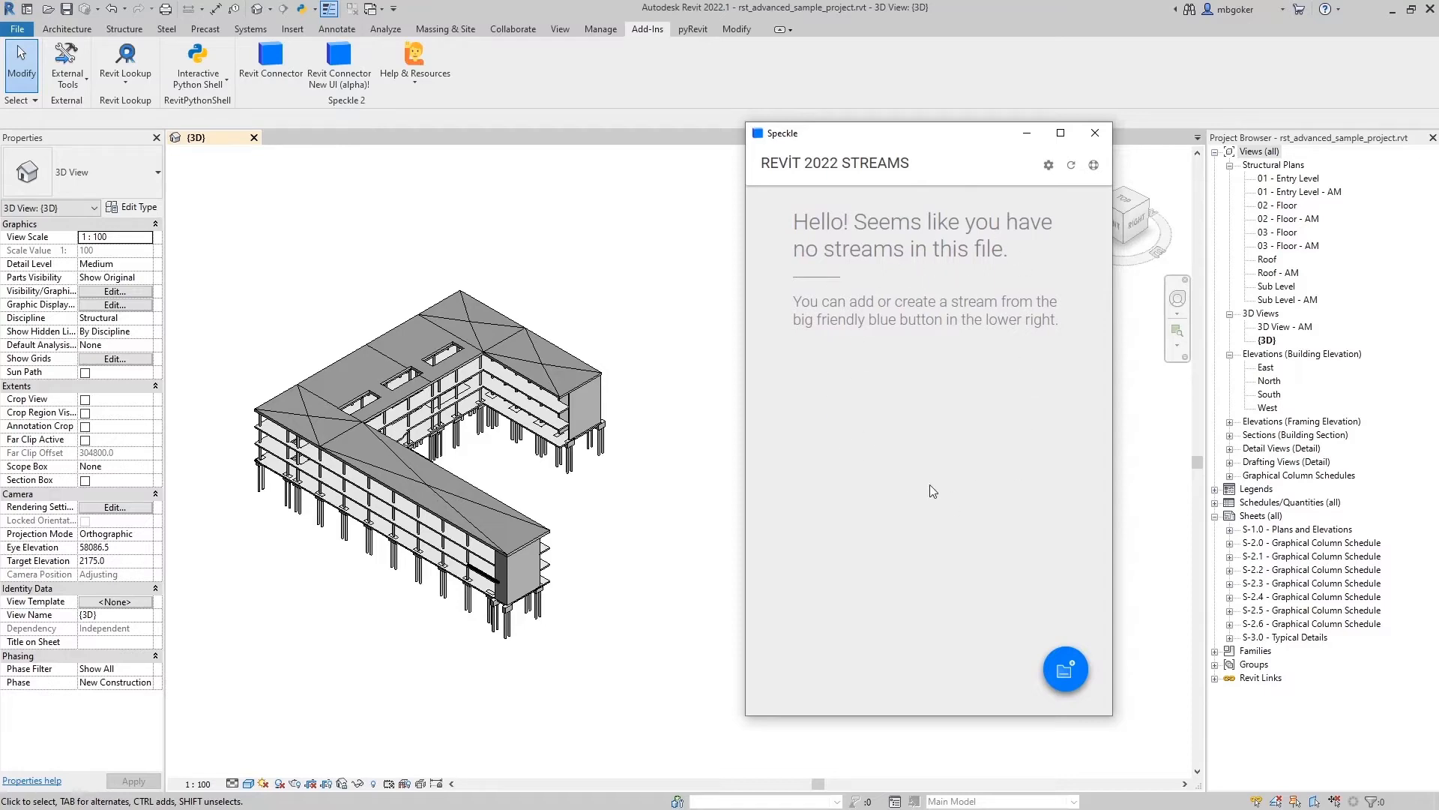
Step: Create a new Speckle stream named "Advanced Sample Project"
{"action": "left_click", "coordinate": [1065, 670]}
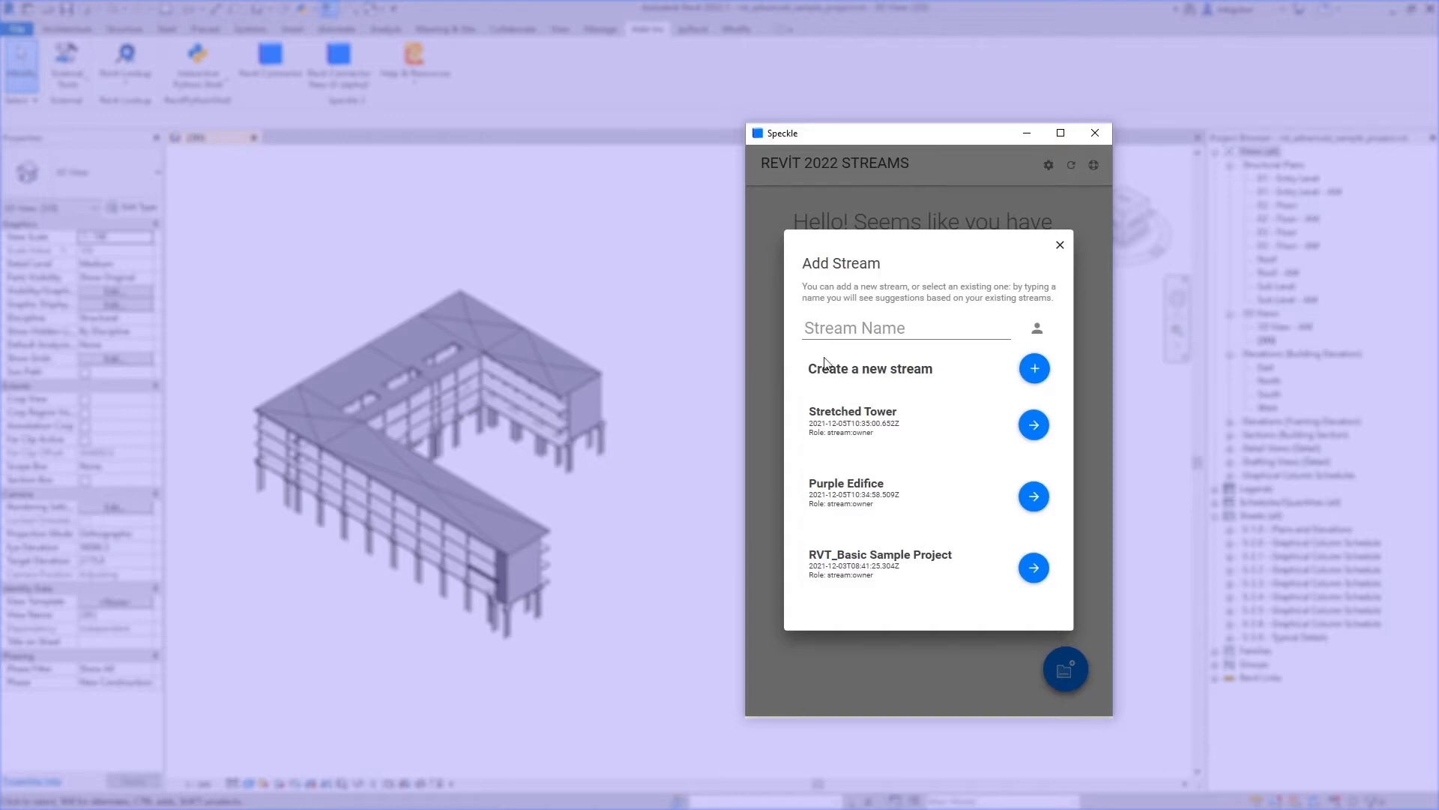
{"action": "left_click", "coordinate": [816, 326]}
{"action": "type", "text": "Ad"}
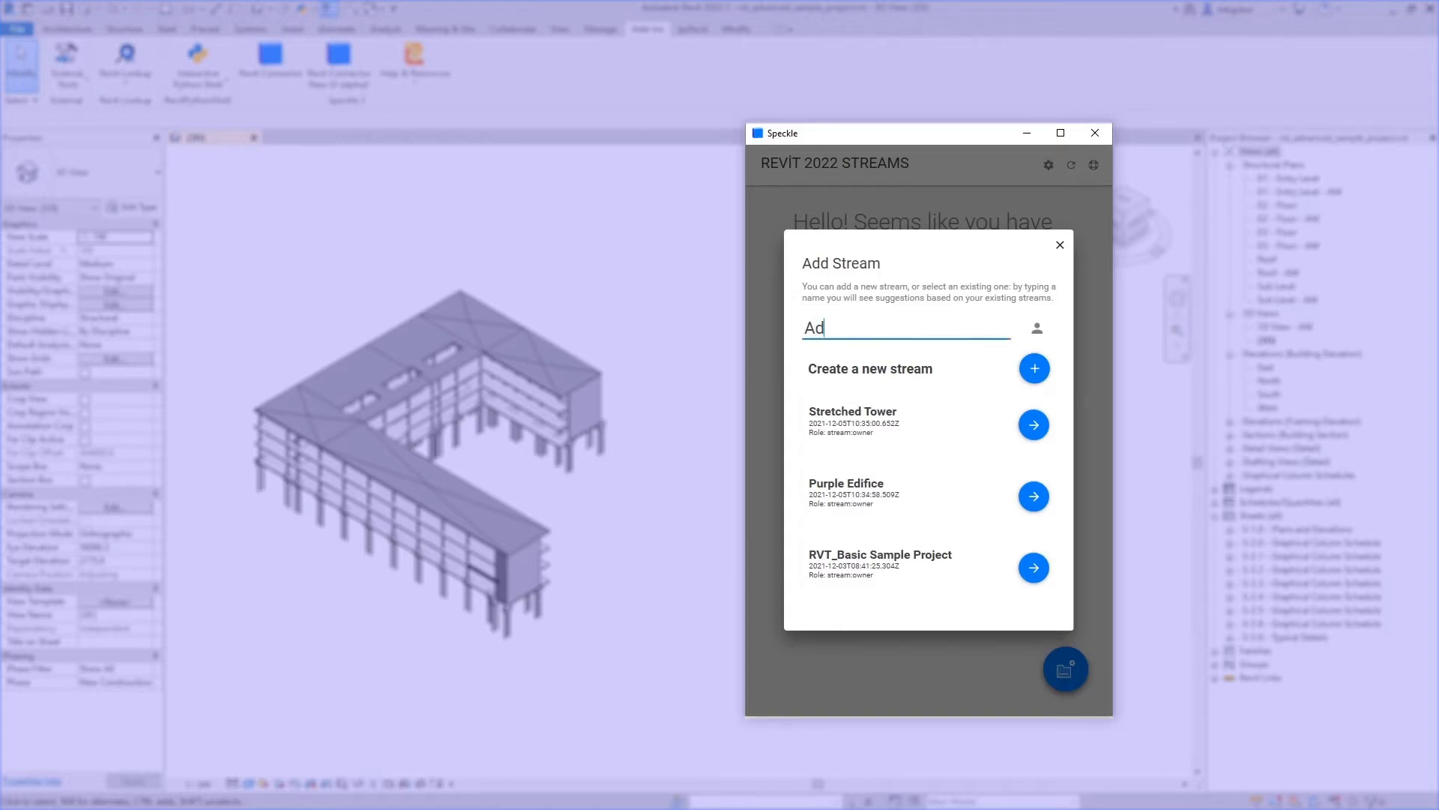
{"action": "type", "text": "vanced Sample Project"}
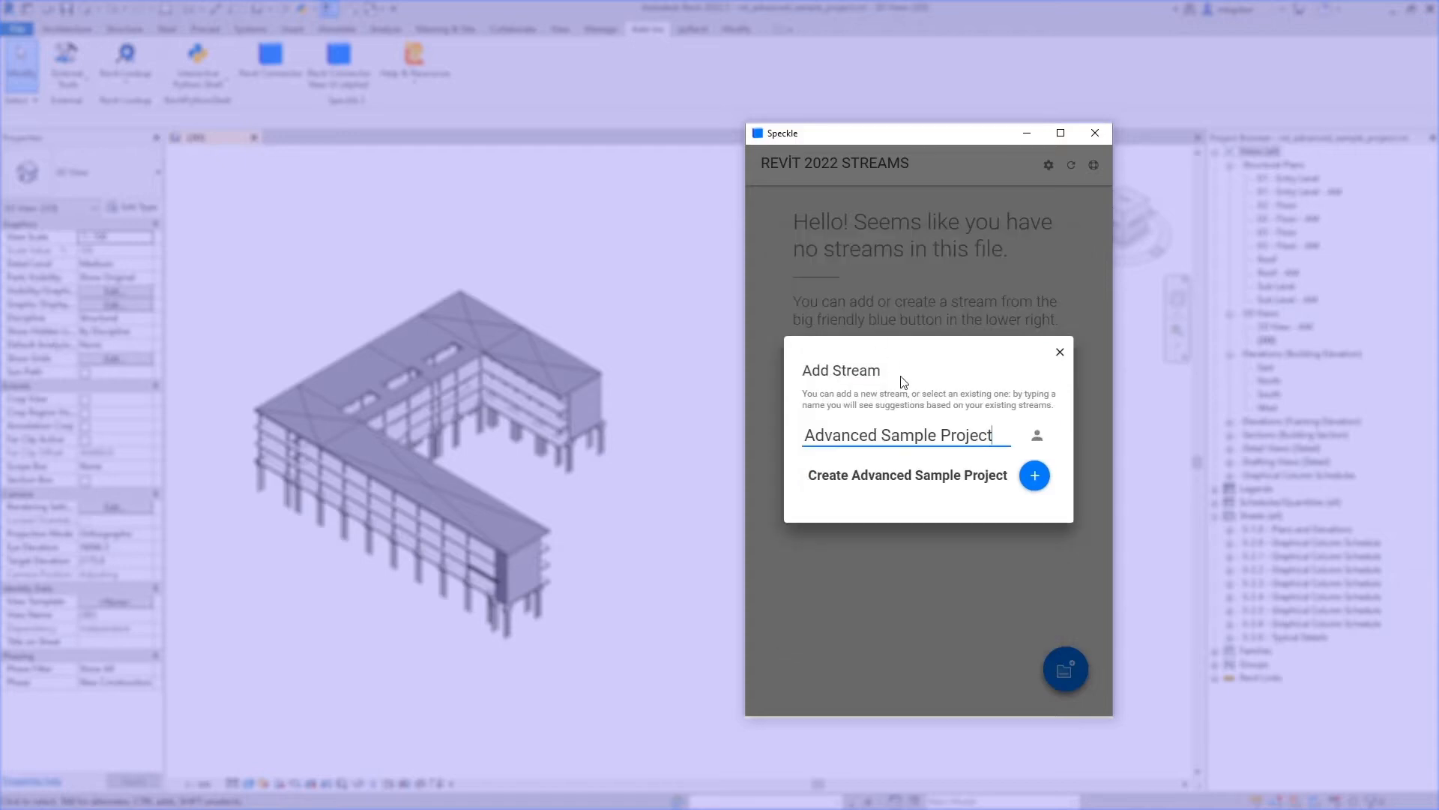
{"action": "left_click", "coordinate": [1035, 475]}
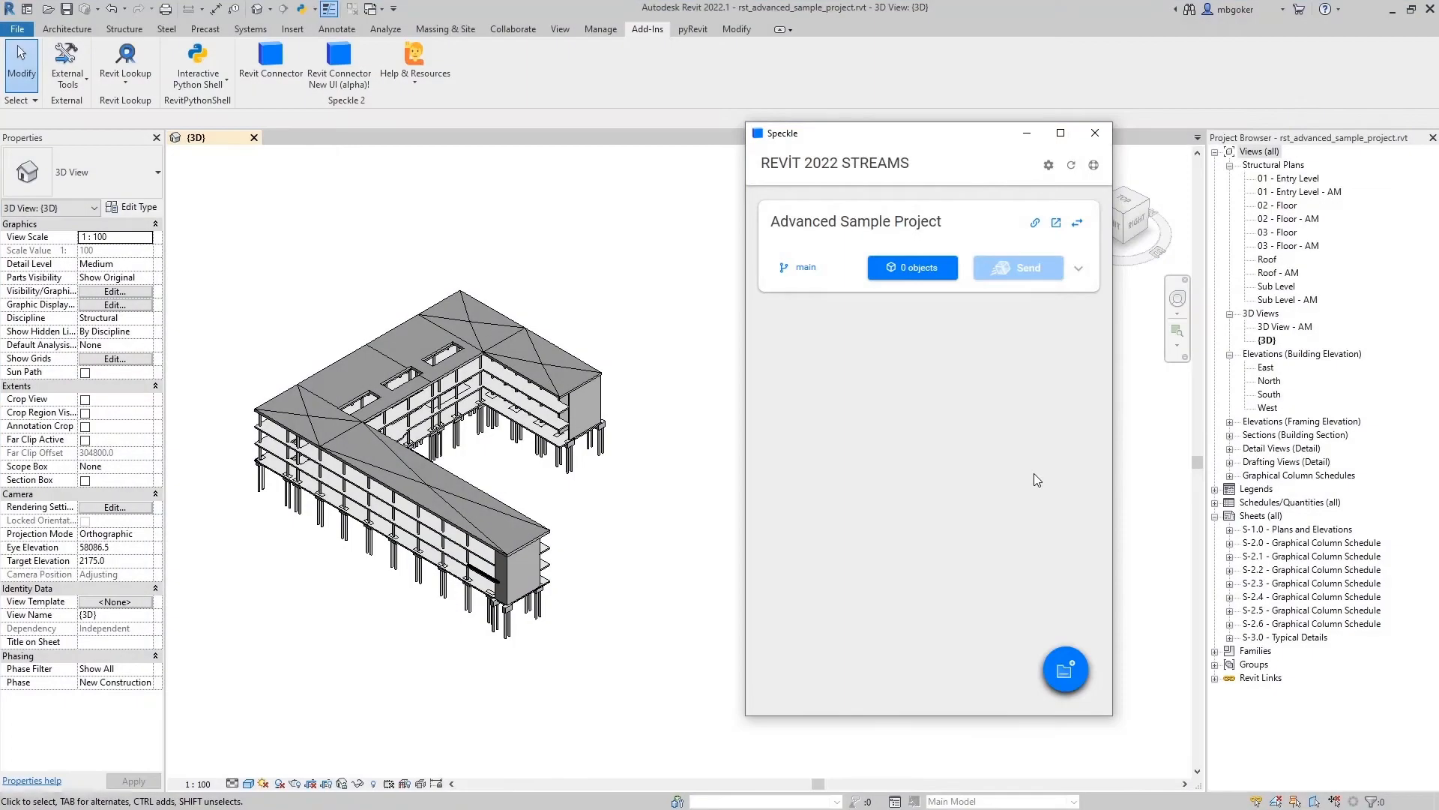
Step: Select the whole building model, set it as the stream's object selection and send it to the main branch
{"action": "middle_click", "coordinate": [622, 518]}
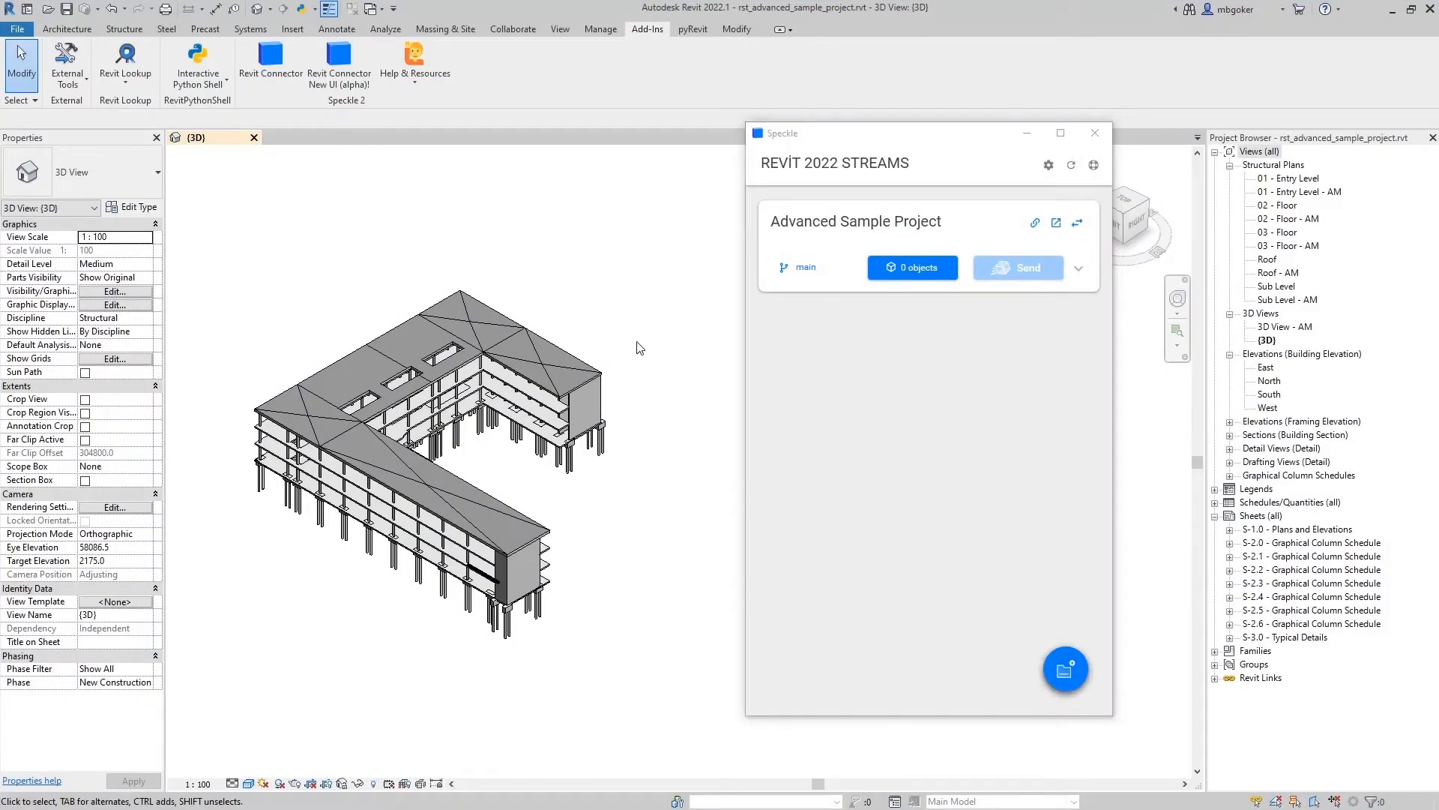
{"action": "scroll", "coordinate": [589, 435], "scroll_direction": "down", "scroll_amount": 1}
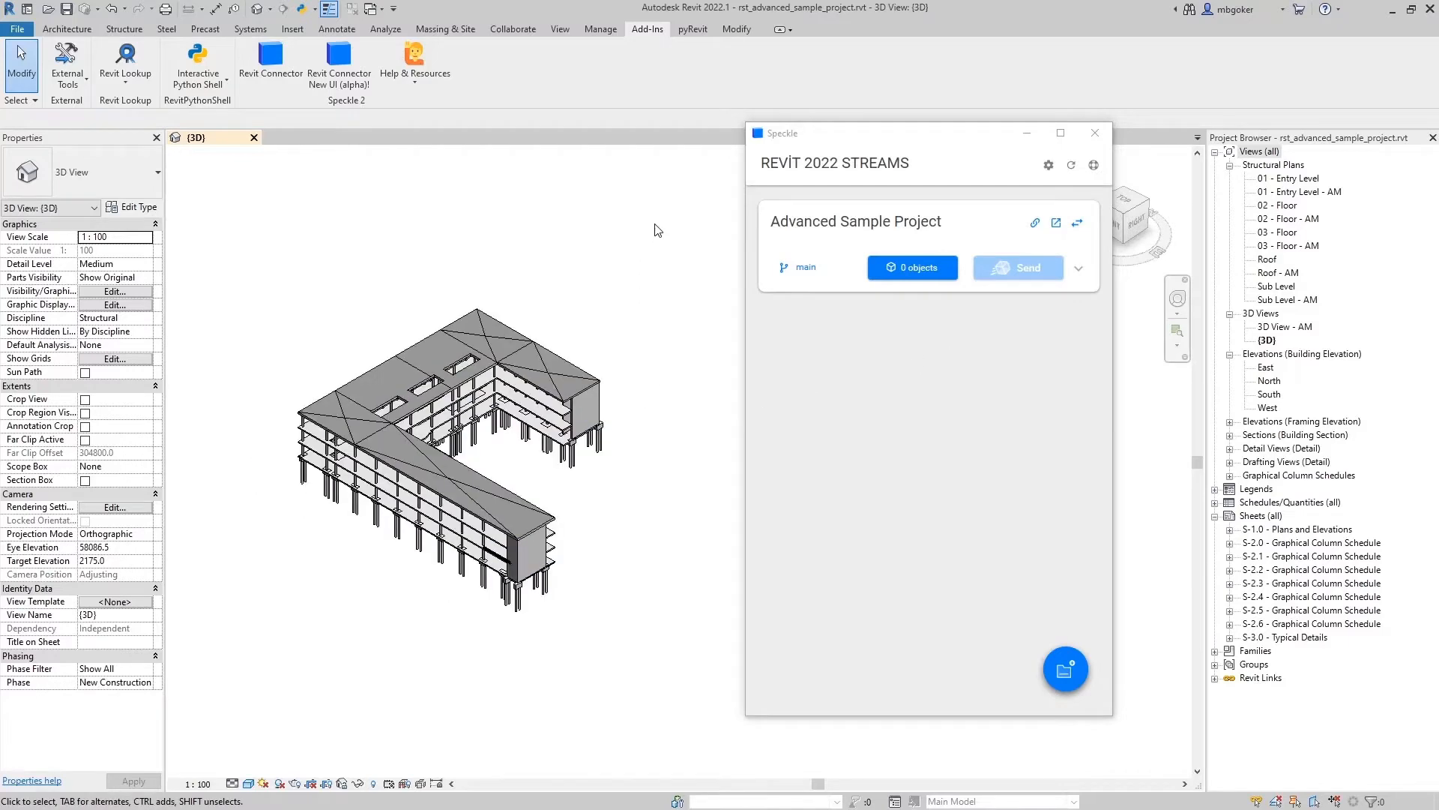
{"action": "left_click_drag", "start_coordinate": [700, 199], "coordinate": [232, 639]}
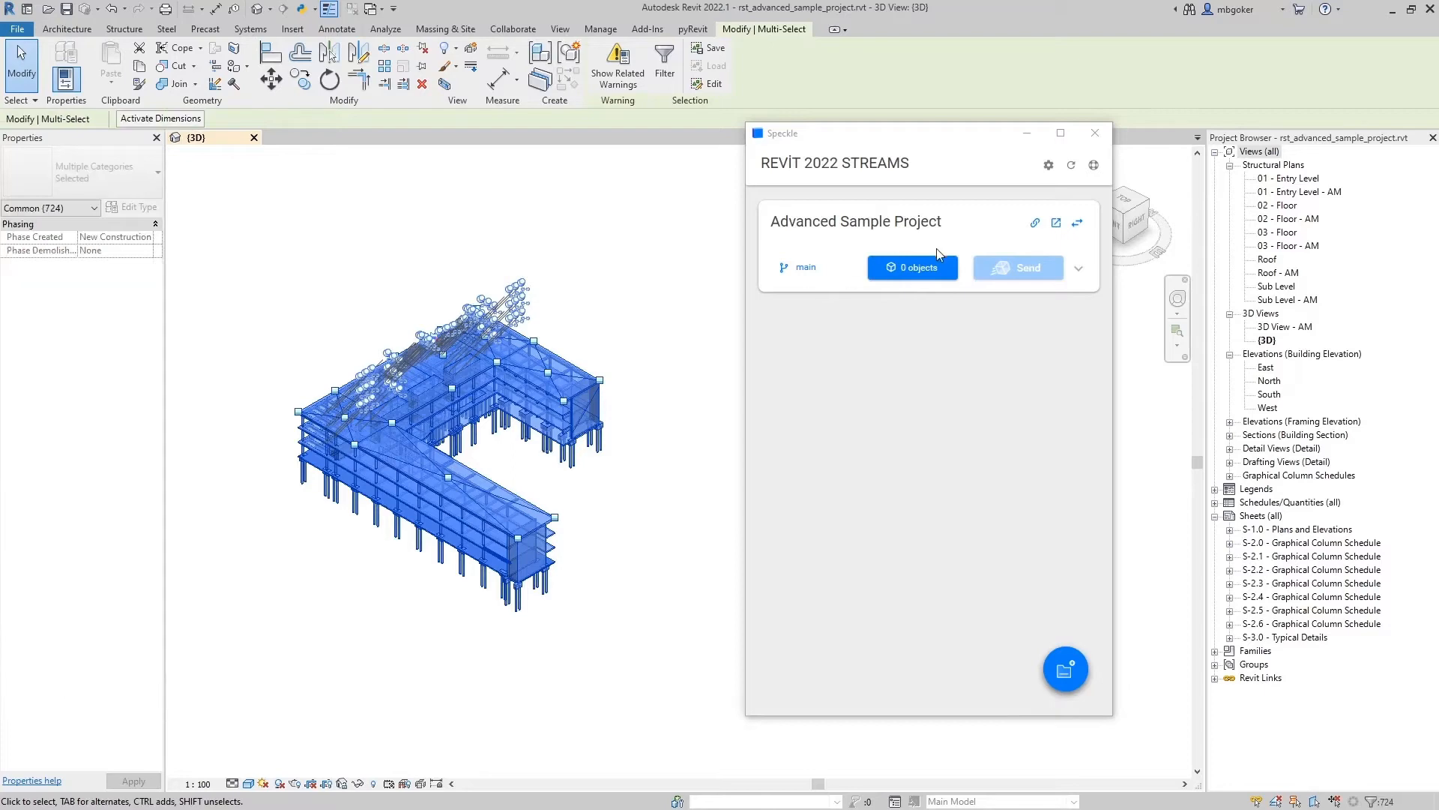
{"action": "left_click", "coordinate": [916, 267]}
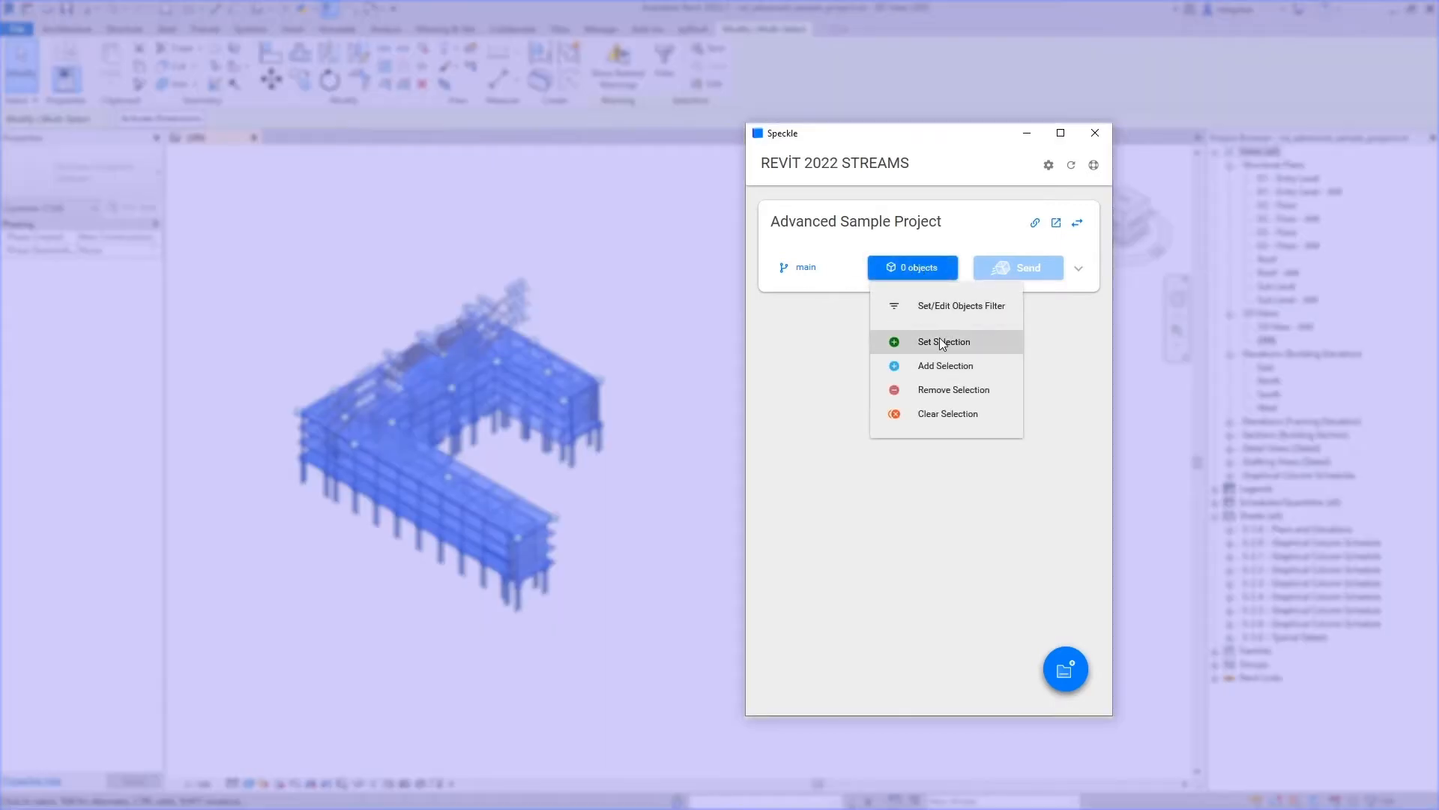
{"action": "left_click", "coordinate": [925, 344]}
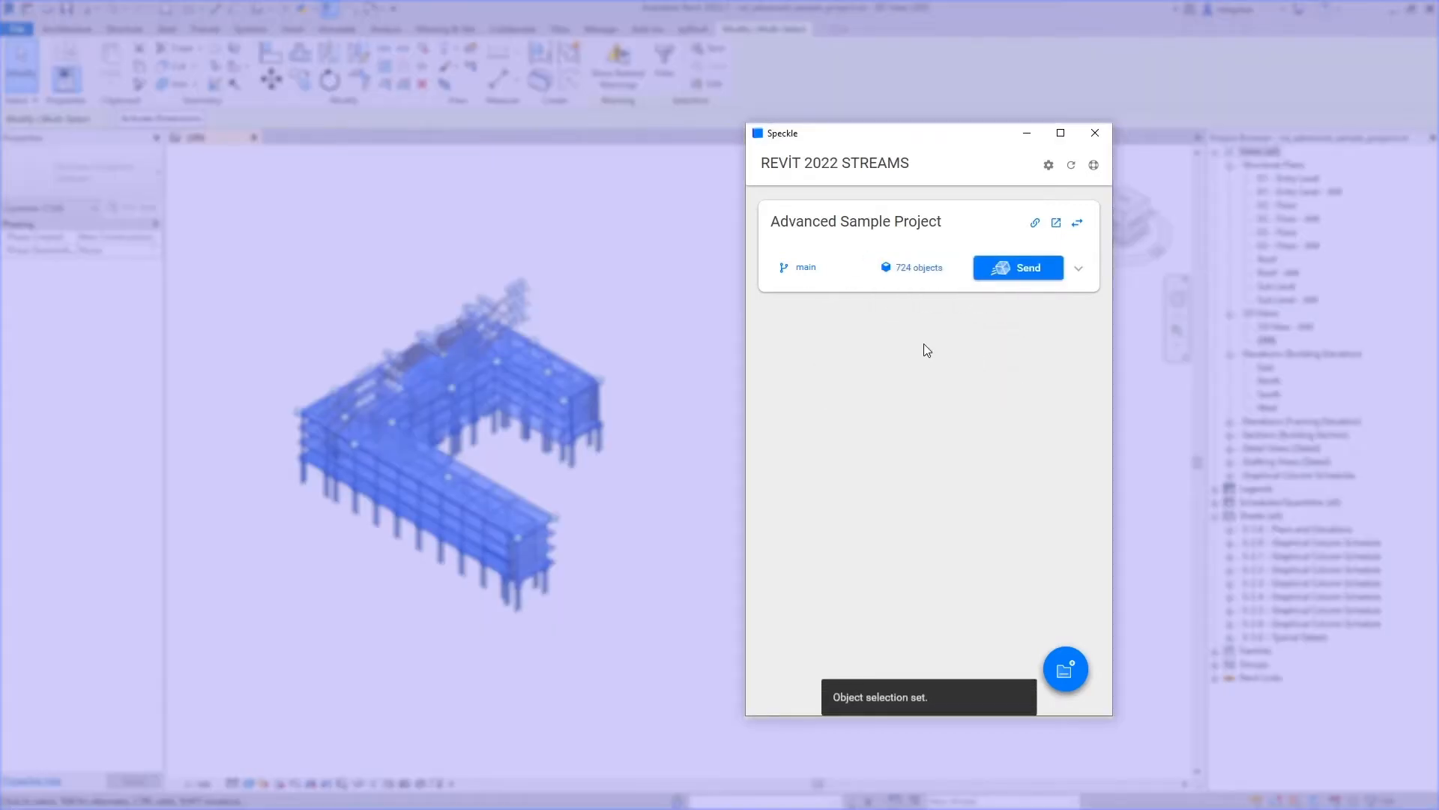
{"action": "mouse_move", "coordinate": [1012, 273]}
{"action": "left_click", "coordinate": [1012, 271]}
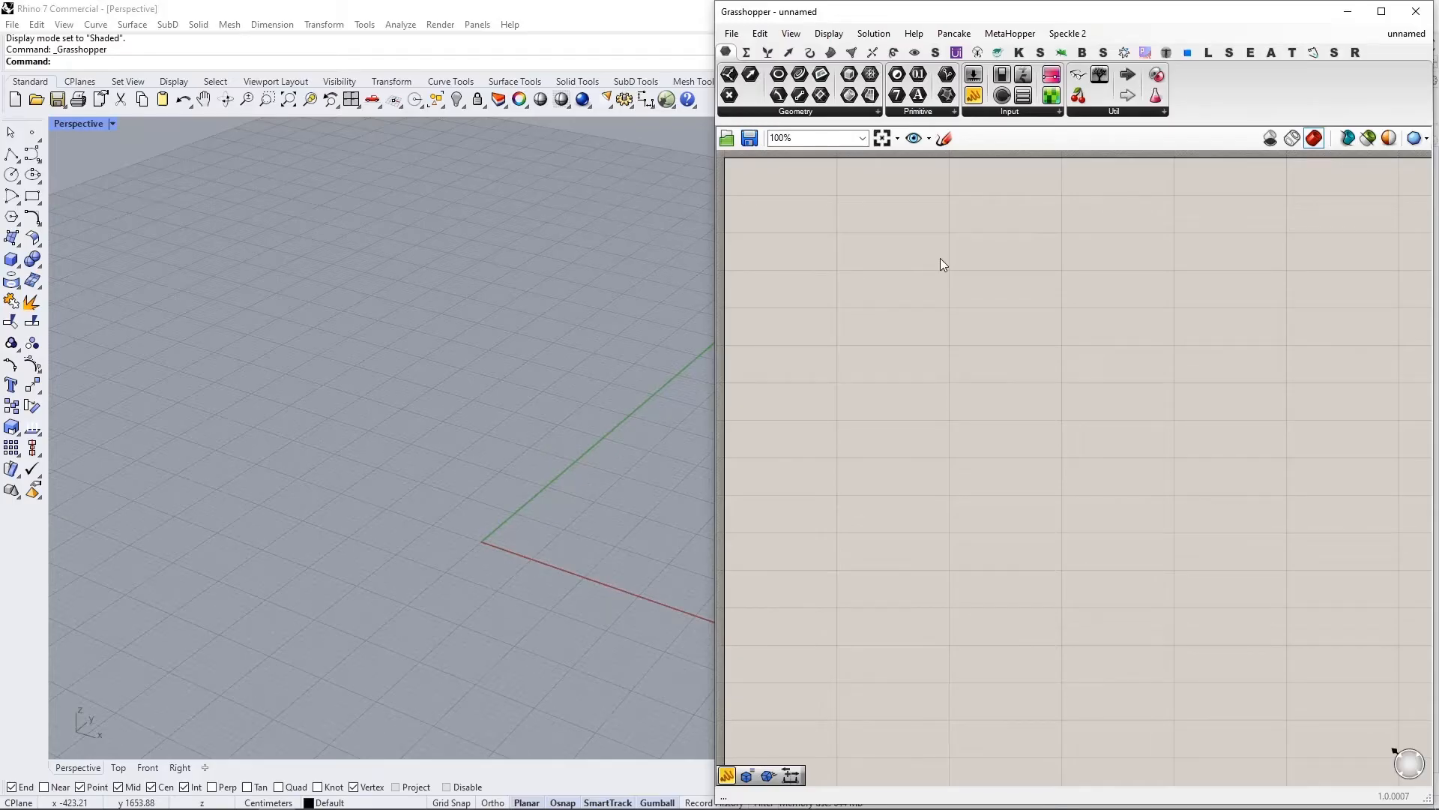
Step: Add a Speckle Receive component to the empty Grasshopper canvas
{"action": "double_click", "coordinate": [931, 260]}
{"action": "type", "text": "receive"}
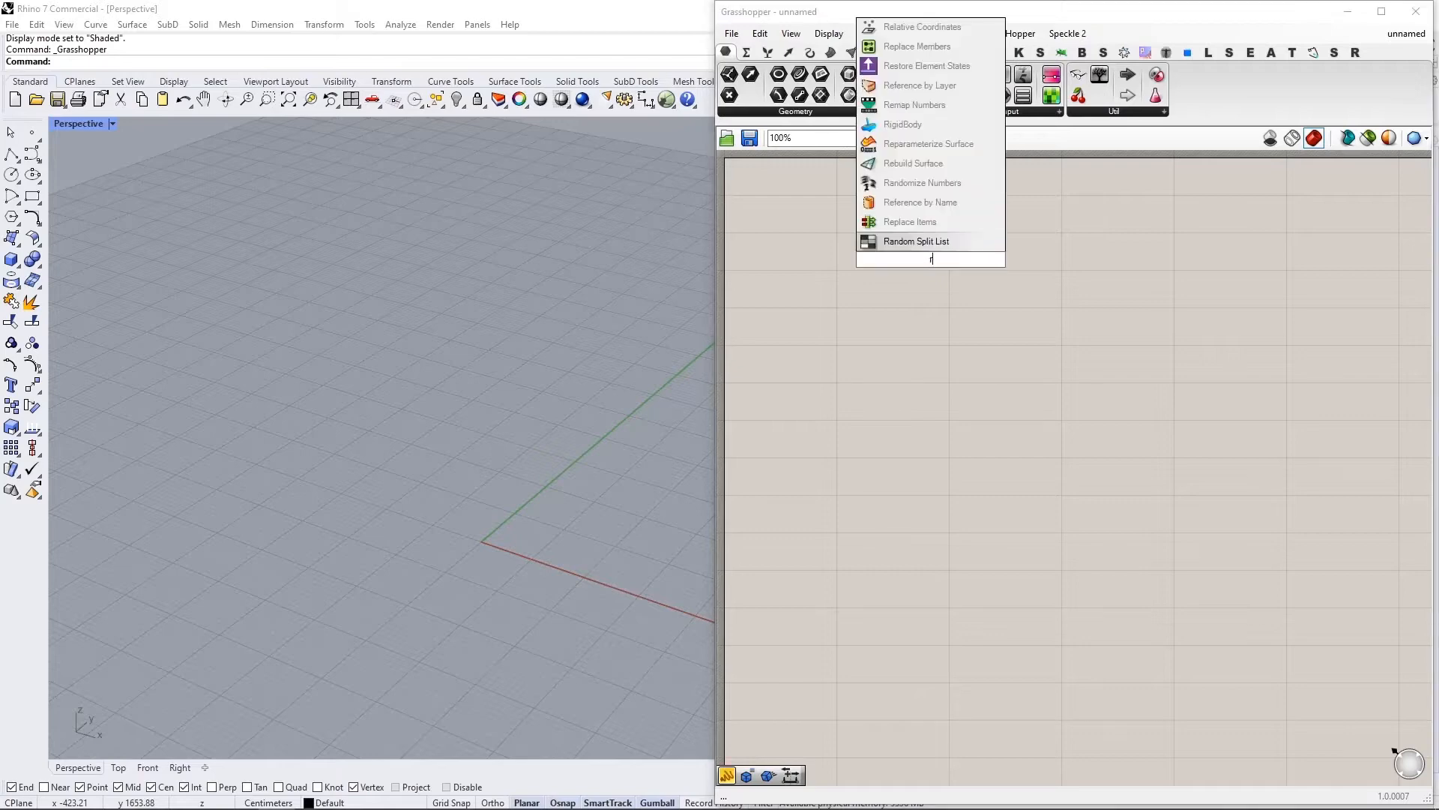
{"action": "key", "text": "Return"}
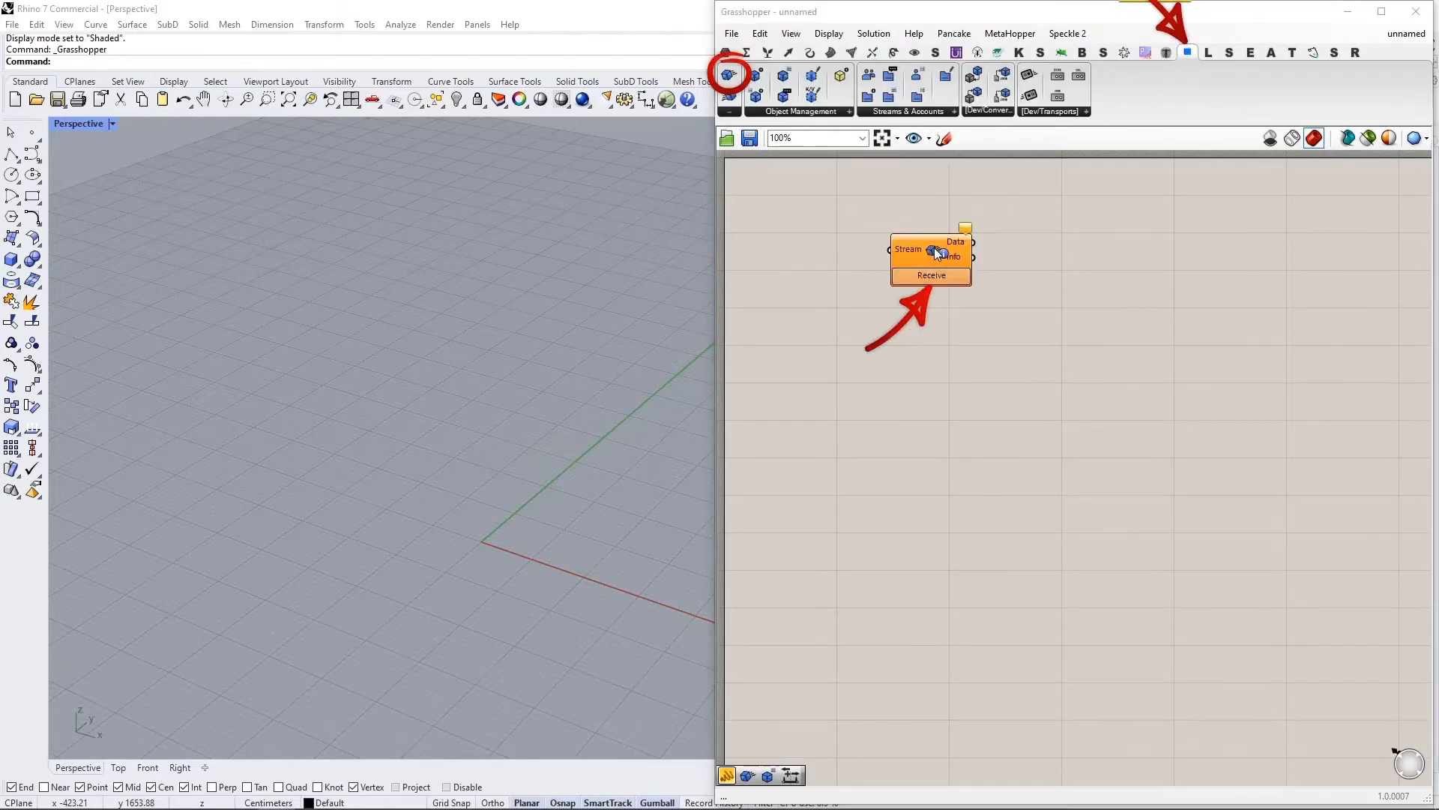
{"action": "left_click_drag", "start_coordinate": [948, 257], "coordinate": [1022, 254]}
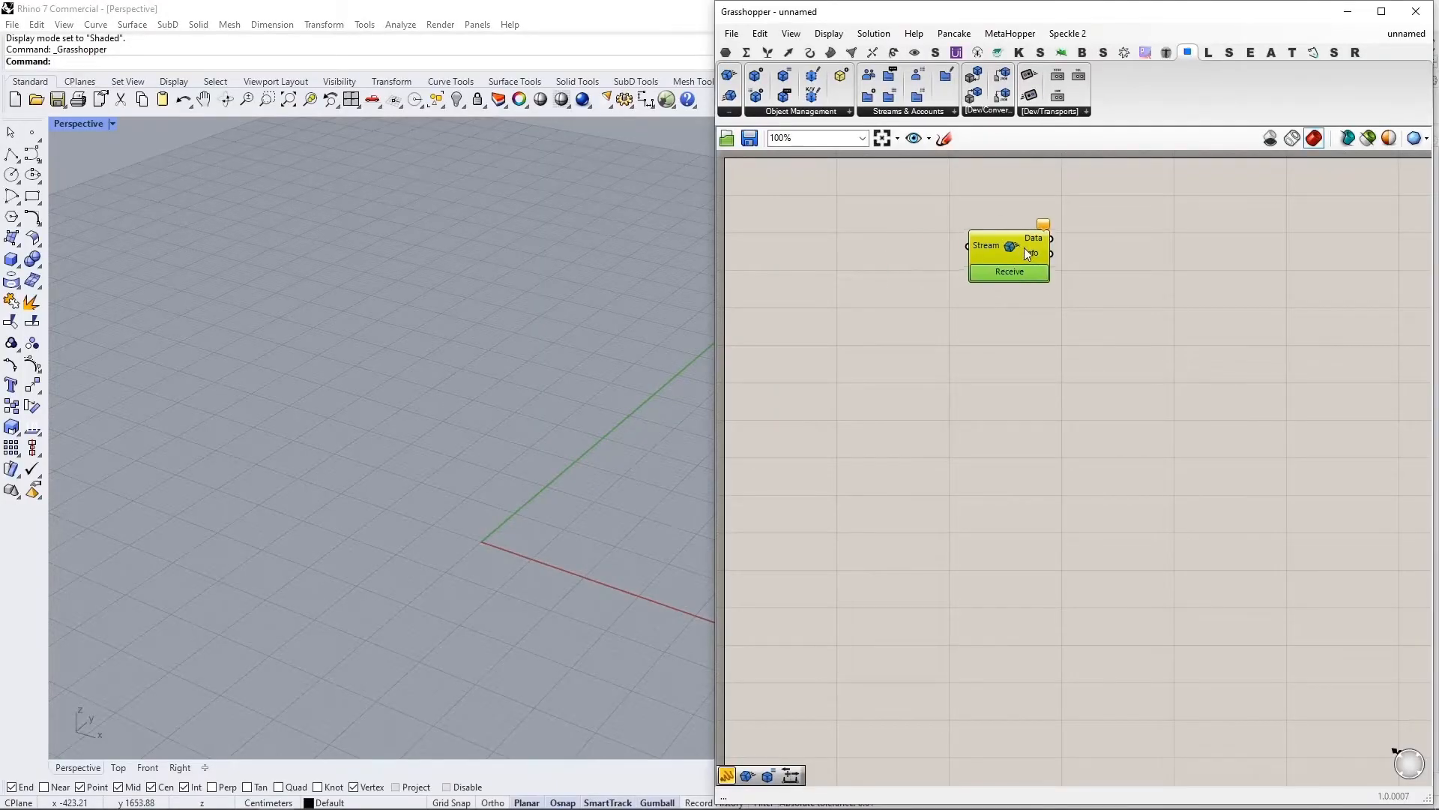
{"action": "scroll", "coordinate": [988, 249], "scroll_direction": "up", "scroll_amount": 2}
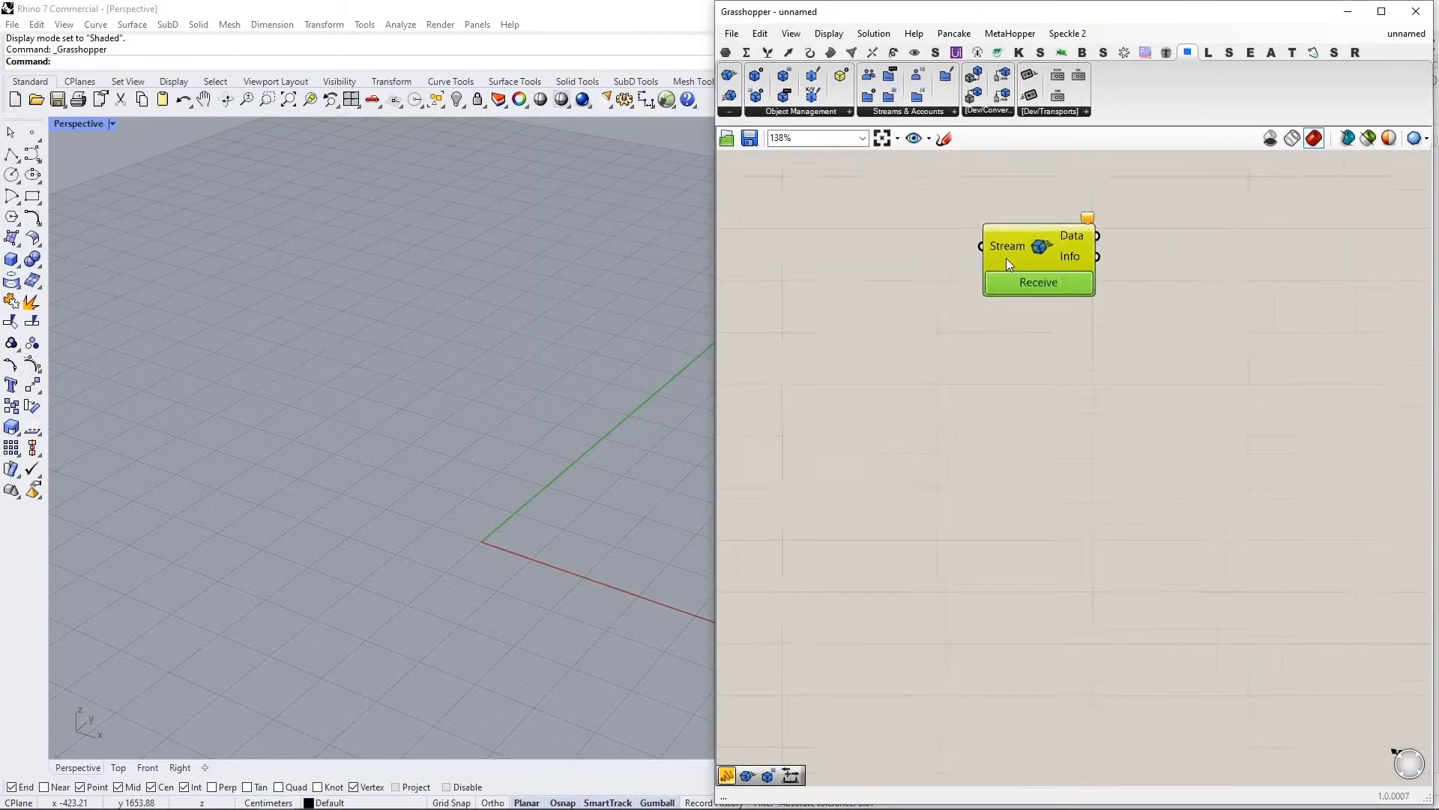
{"action": "left_click", "coordinate": [894, 288]}
{"action": "scroll", "coordinate": [889, 296], "scroll_direction": "down", "scroll_amount": 1}
Step: Switch to the Speckle web page in the browser, open the Advanced Sample Project stream and copy its URL
{"action": "key", "text": "alt+Tab"}
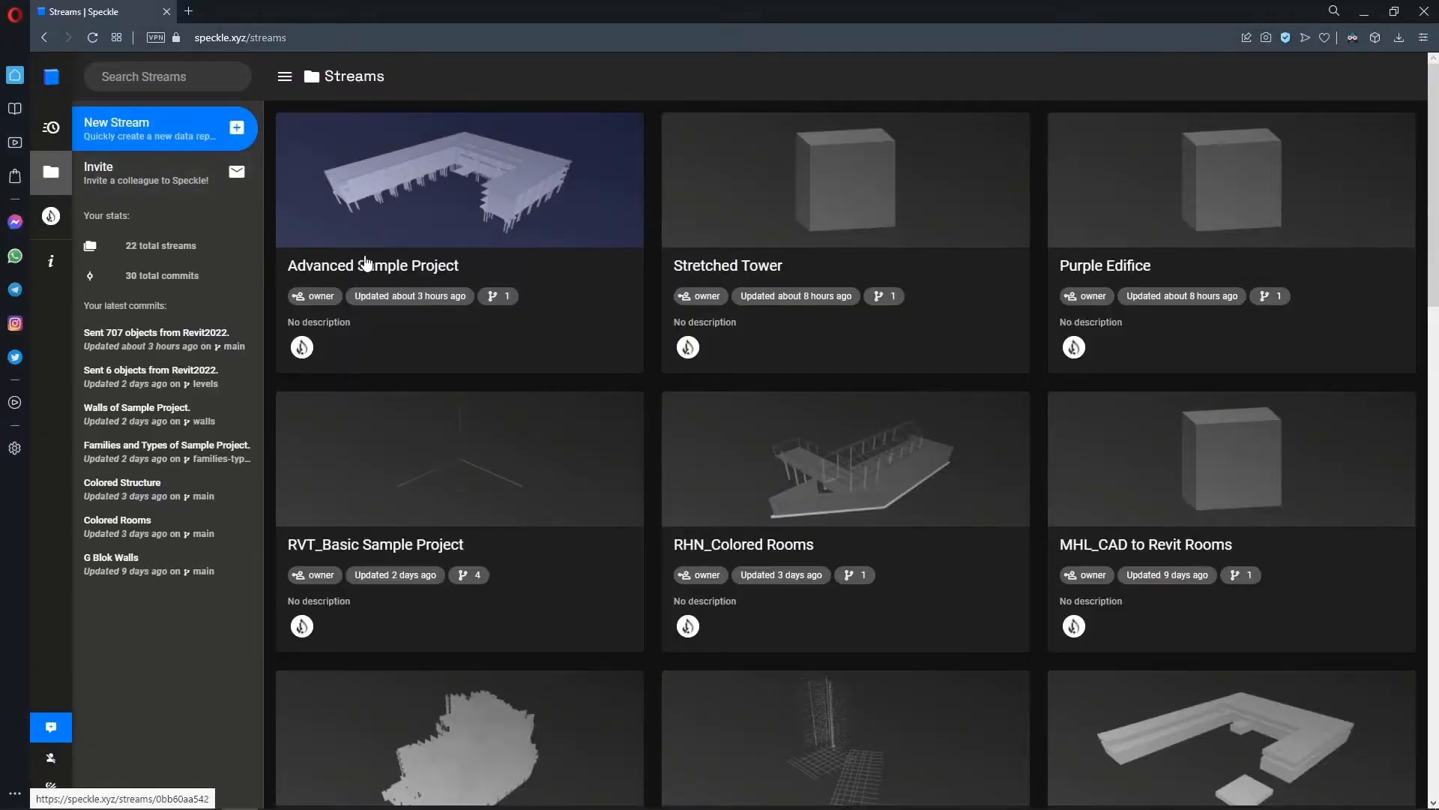
{"action": "left_click", "coordinate": [494, 273]}
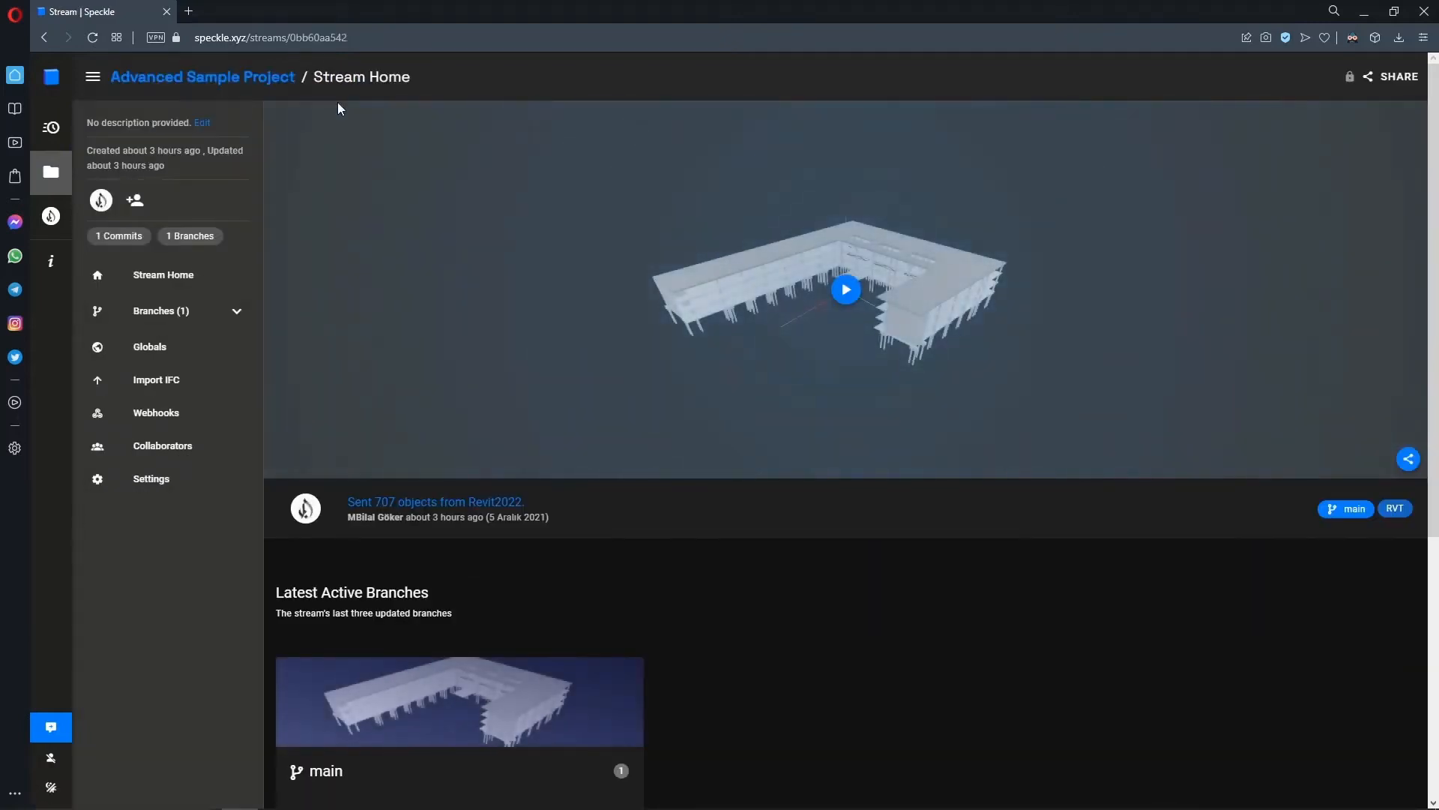
{"action": "left_click", "coordinate": [373, 37]}
{"action": "key", "text": "ctrl+c"}
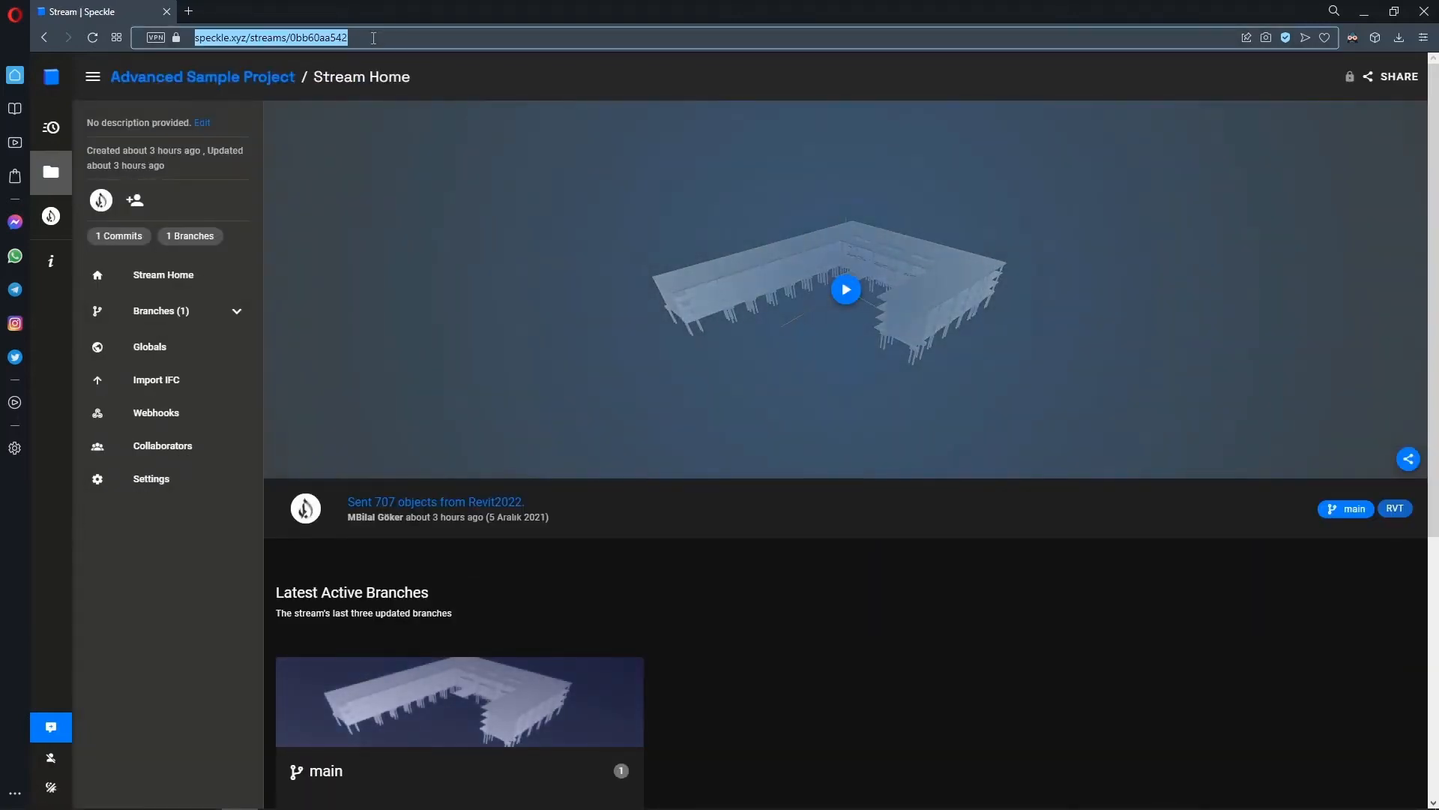
Step: Switch back to Grasshopper and add a panel containing the copied stream URL beside the Receive component
{"action": "key", "text": "alt+Tab"}
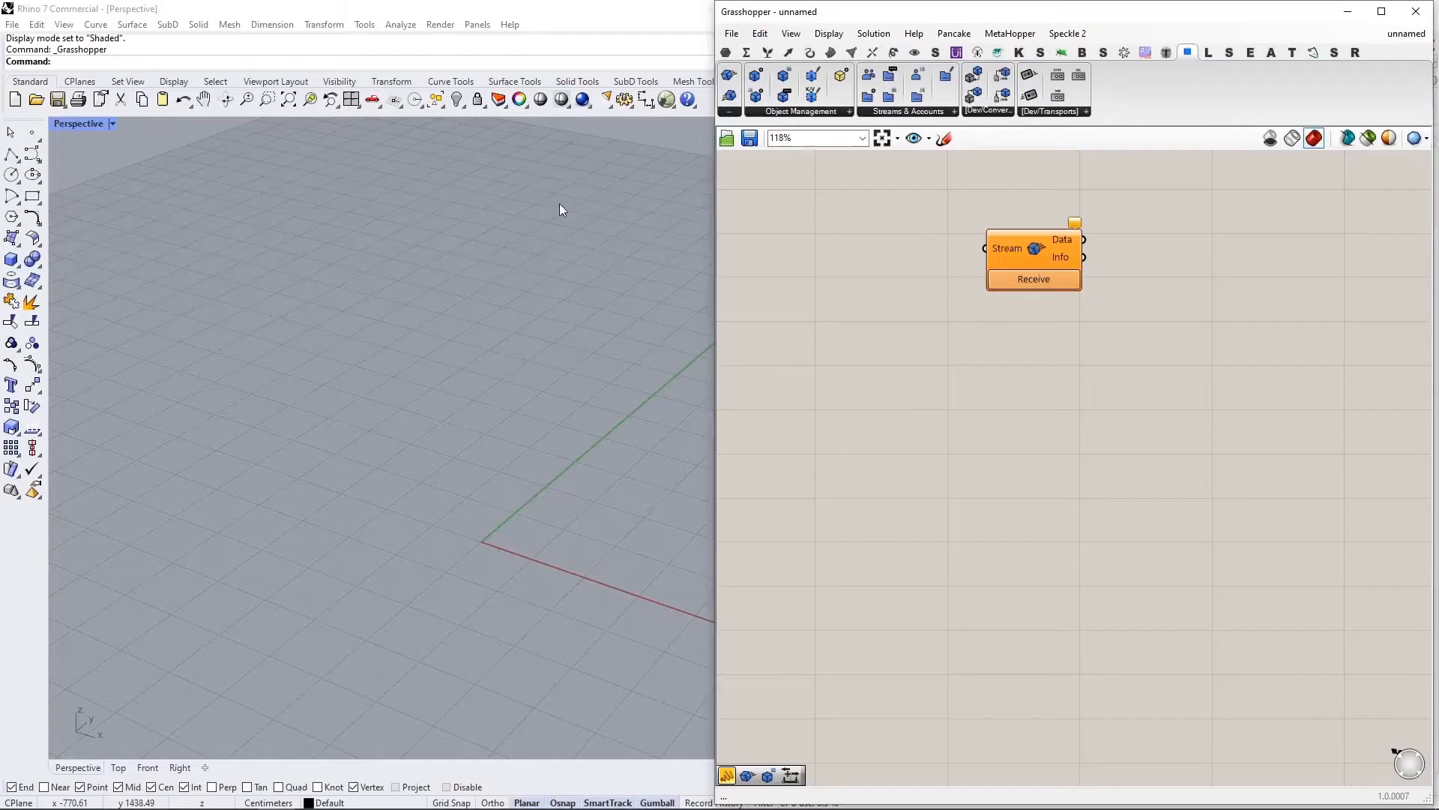
{"action": "double_click", "coordinate": [776, 263]}
{"action": "type", "text": "\""}
{"action": "key", "text": "ctrl+v"}
{"action": "key", "text": "Return"}
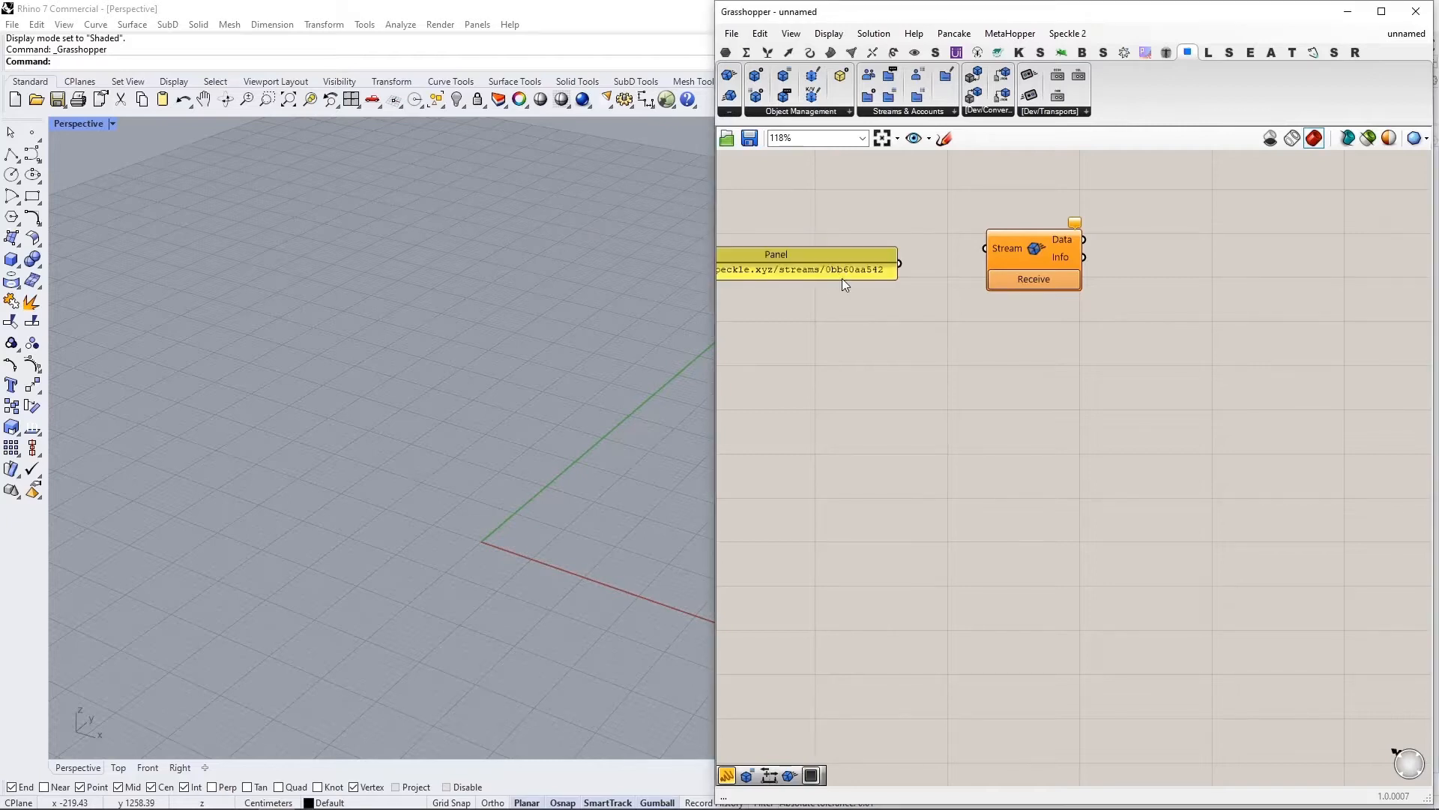
Step: Connect the URL panel to the Receive component's Stream input, align the component with the panel and receive the data
{"action": "left_click_drag", "start_coordinate": [903, 264], "coordinate": [985, 249]}
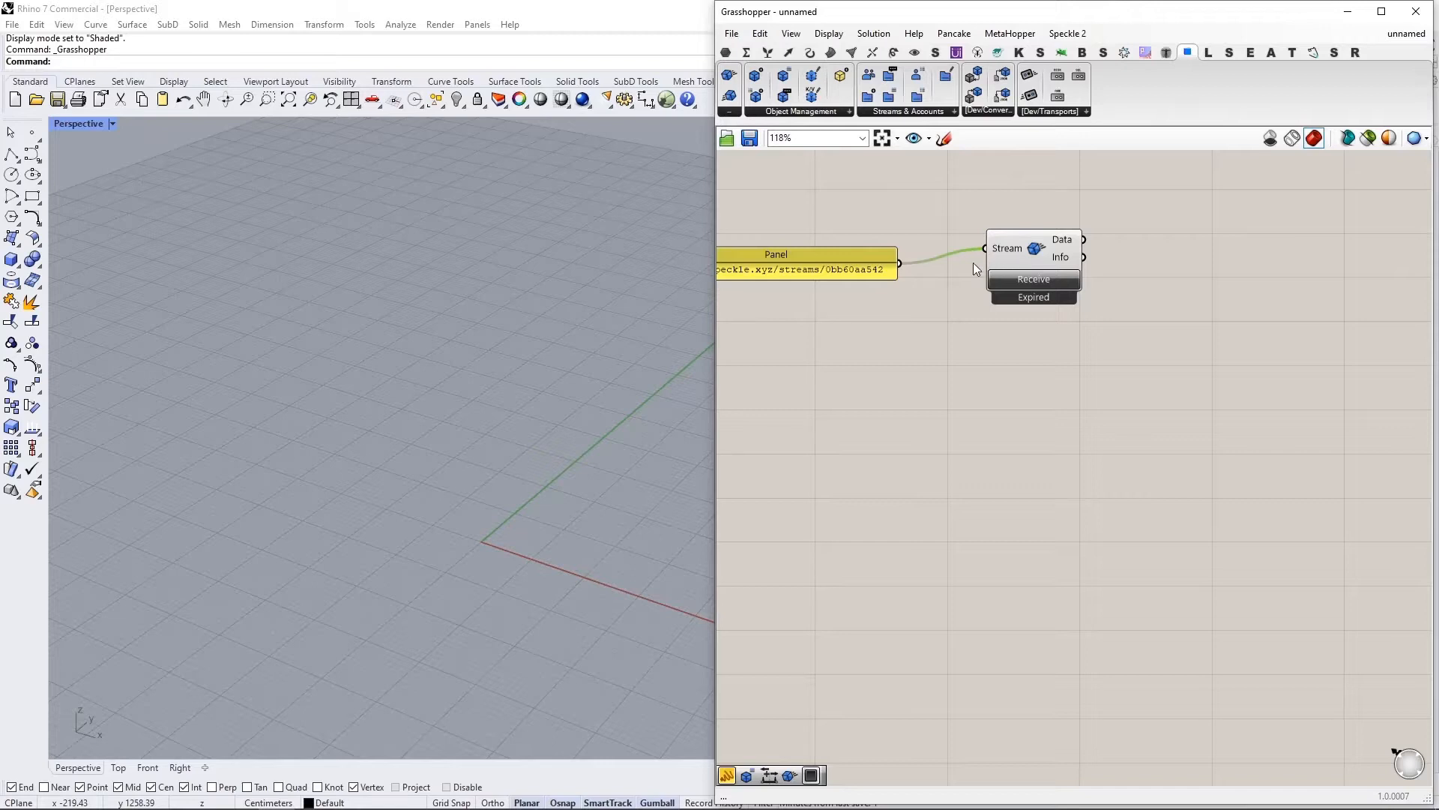
{"action": "left_click_drag", "start_coordinate": [1030, 255], "coordinate": [991, 270]}
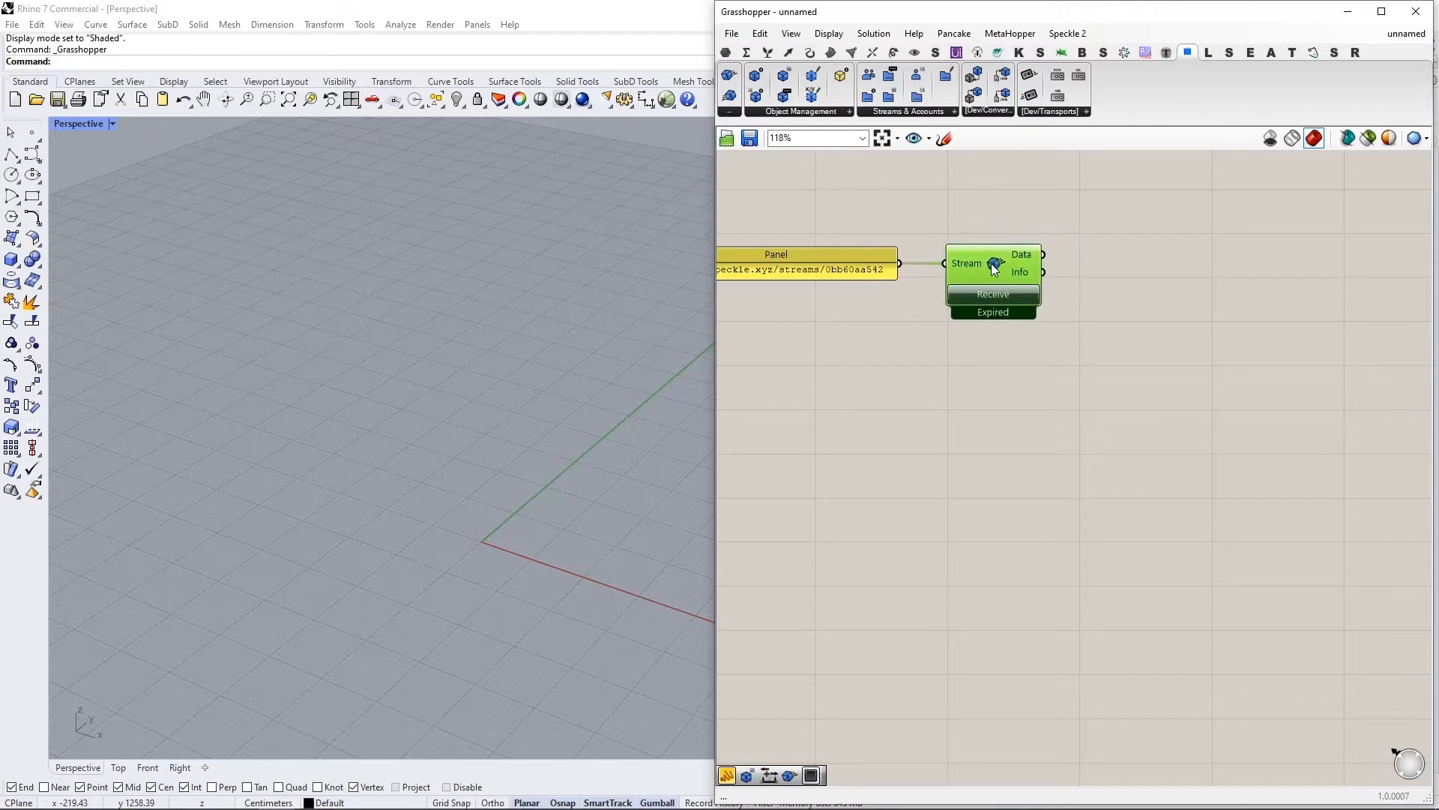
{"action": "left_click", "coordinate": [983, 347]}
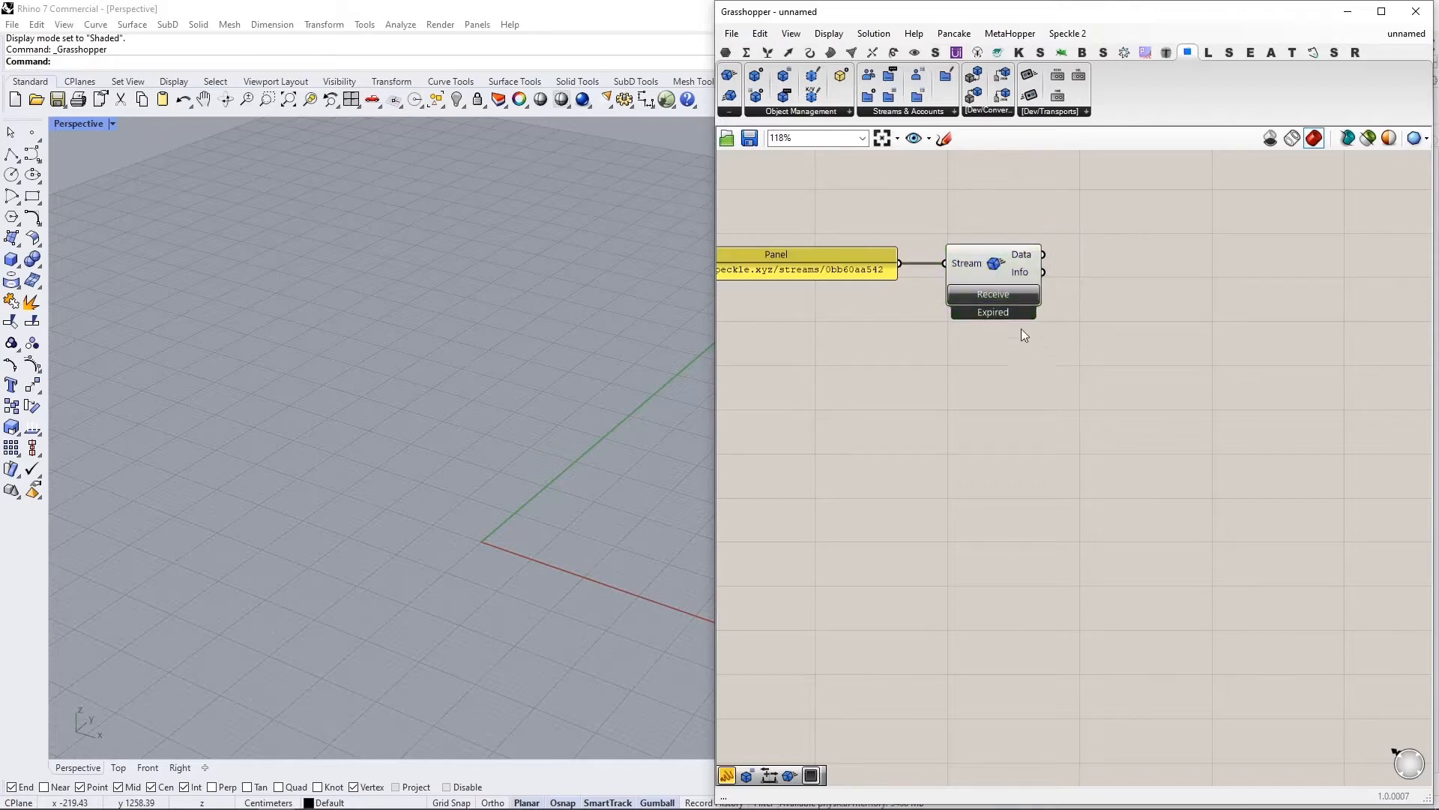
{"action": "left_click", "coordinate": [1005, 295]}
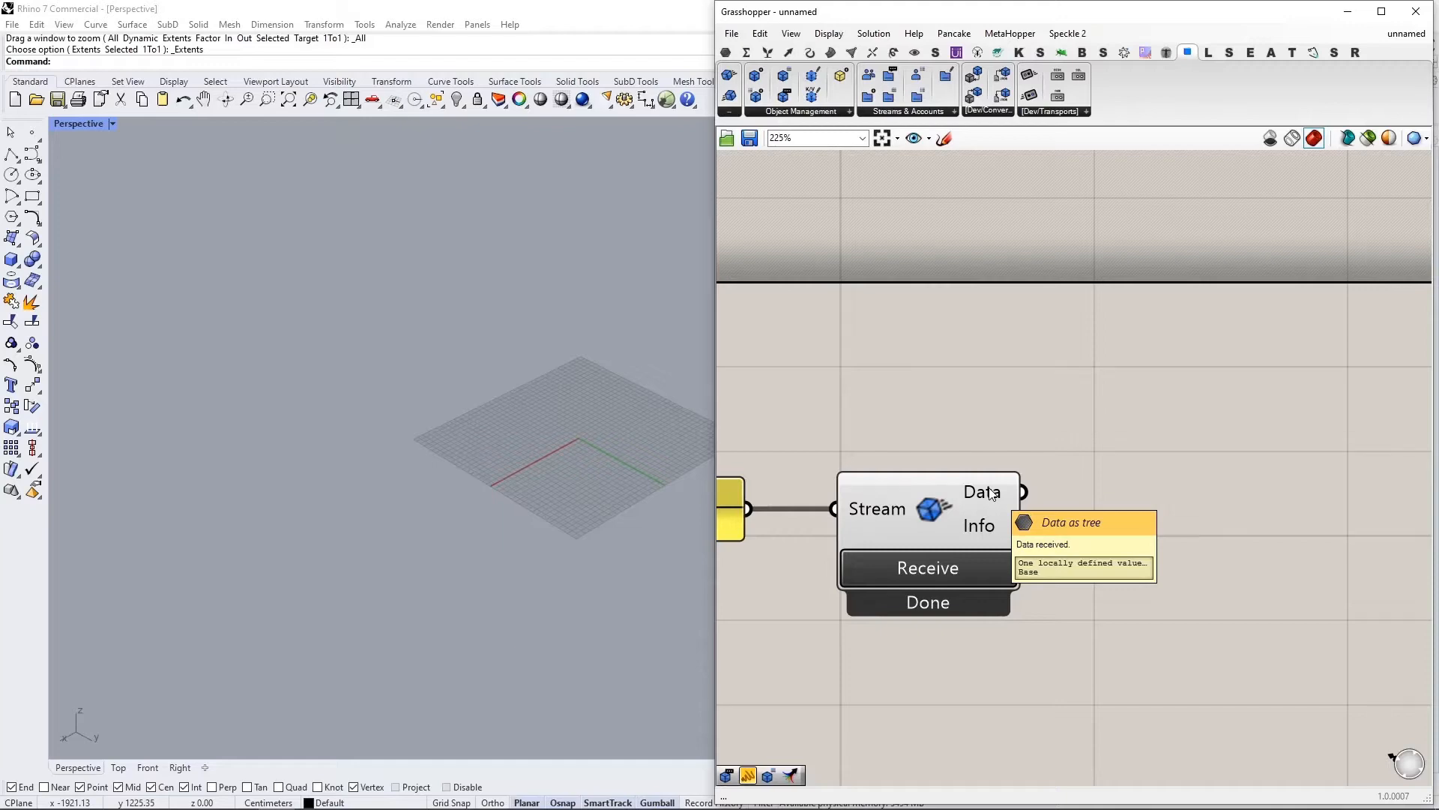
Step: Add an empty panel, connect the Receive component's Data output to it and position it above the component
{"action": "right_click_drag", "start_coordinate": [1153, 376], "coordinate": [1115, 383]}
{"action": "double_click", "coordinate": [1130, 363]}
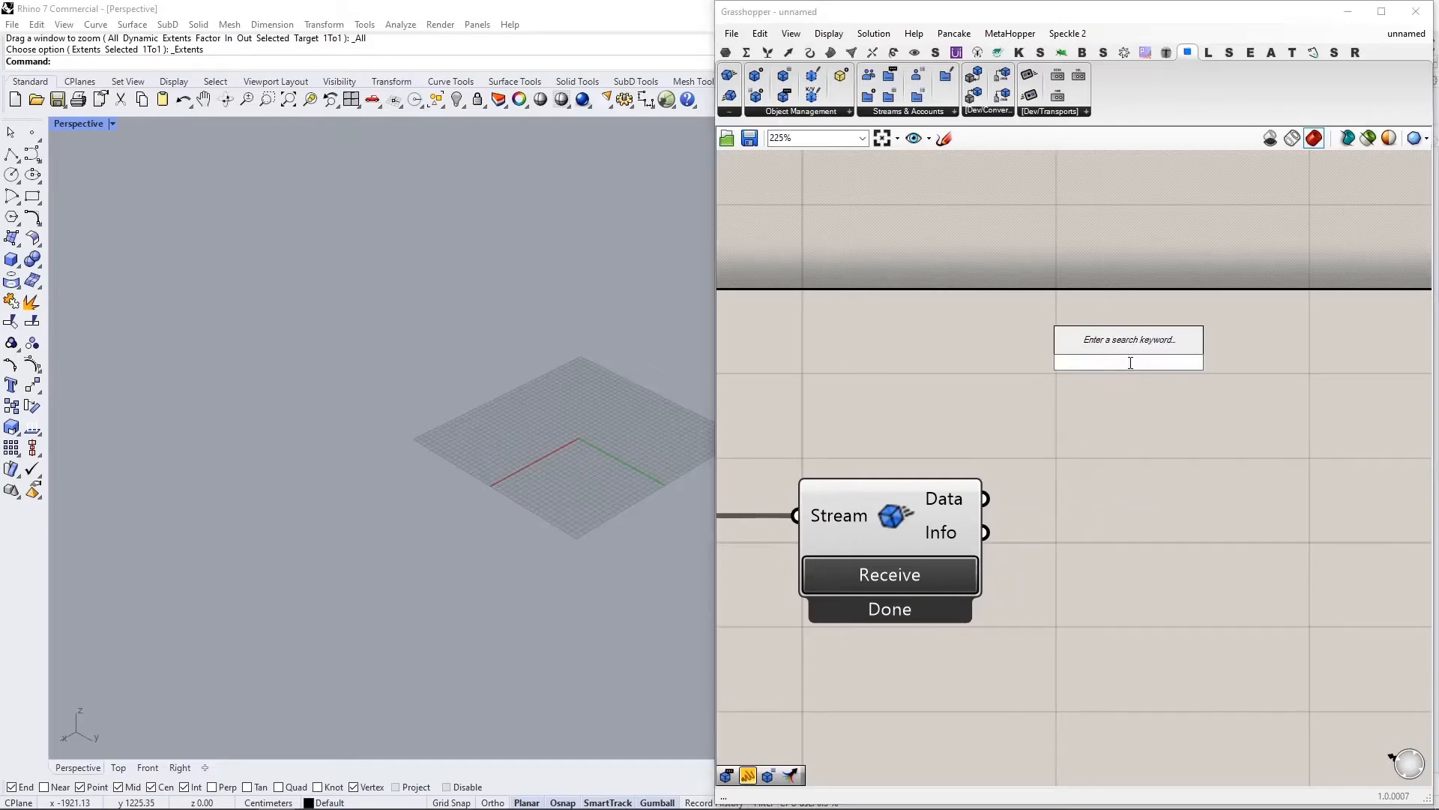
{"action": "type", "text": "panel"}
{"action": "key", "text": "Return"}
{"action": "left_click_drag", "start_coordinate": [987, 499], "coordinate": [1003, 371]}
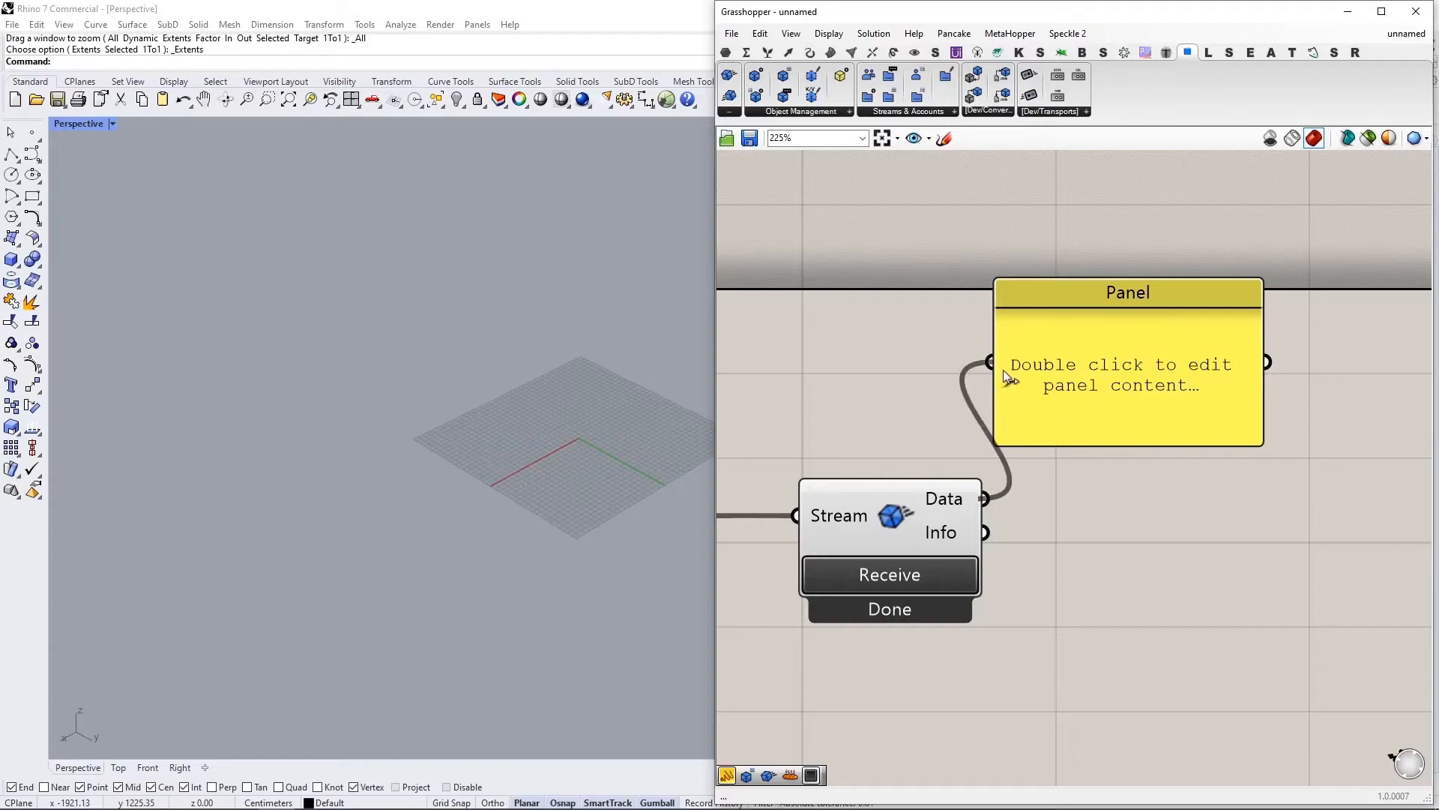
{"action": "scroll", "coordinate": [1003, 370], "scroll_direction": "down", "scroll_amount": 2}
{"action": "left_click_drag", "start_coordinate": [1015, 474], "coordinate": [1051, 344]}
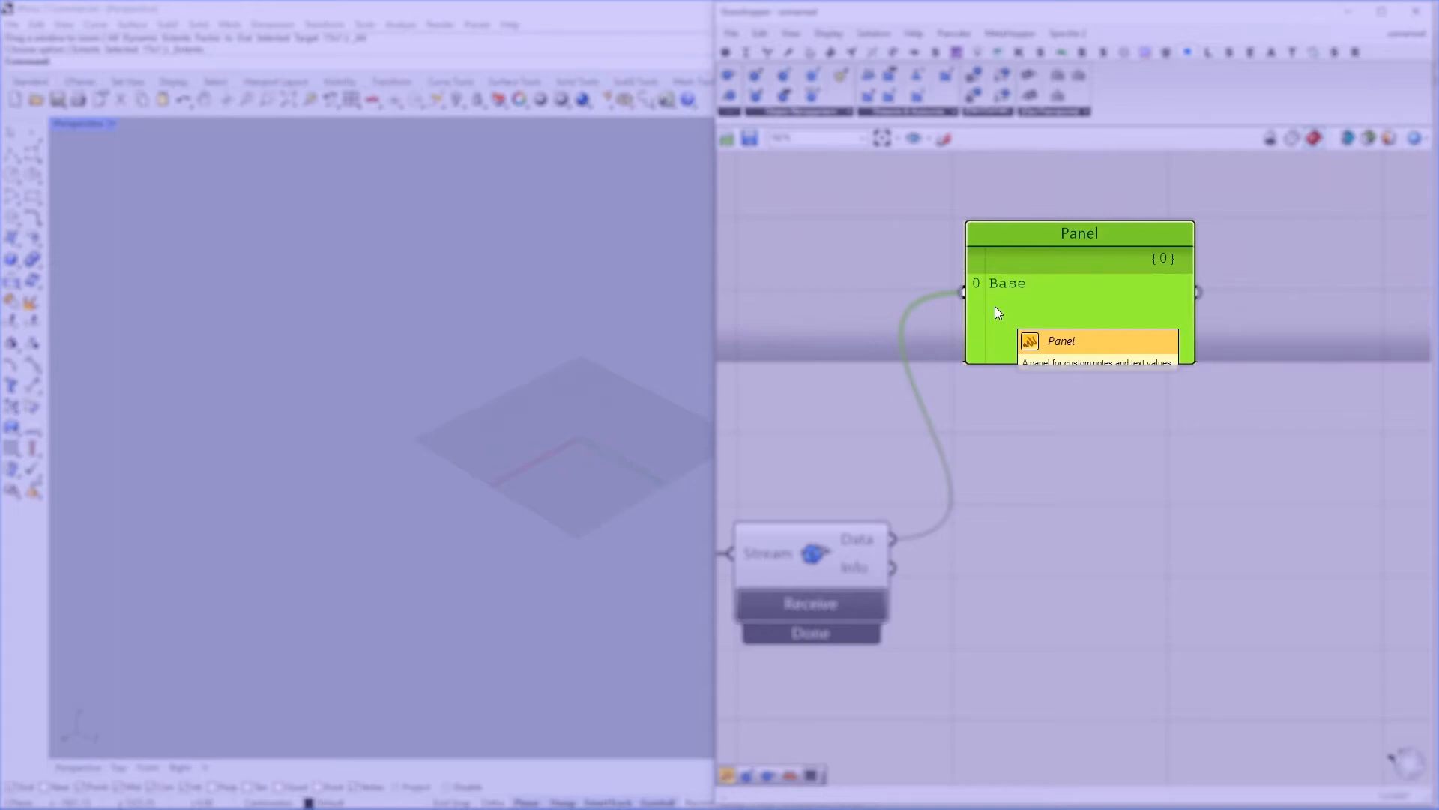
Step: Add an Expand Speckle Object component and connect the Receive component's Data output to its Speckle Object input
{"action": "double_click", "coordinate": [1016, 488]}
{"action": "type", "text": "expand"}
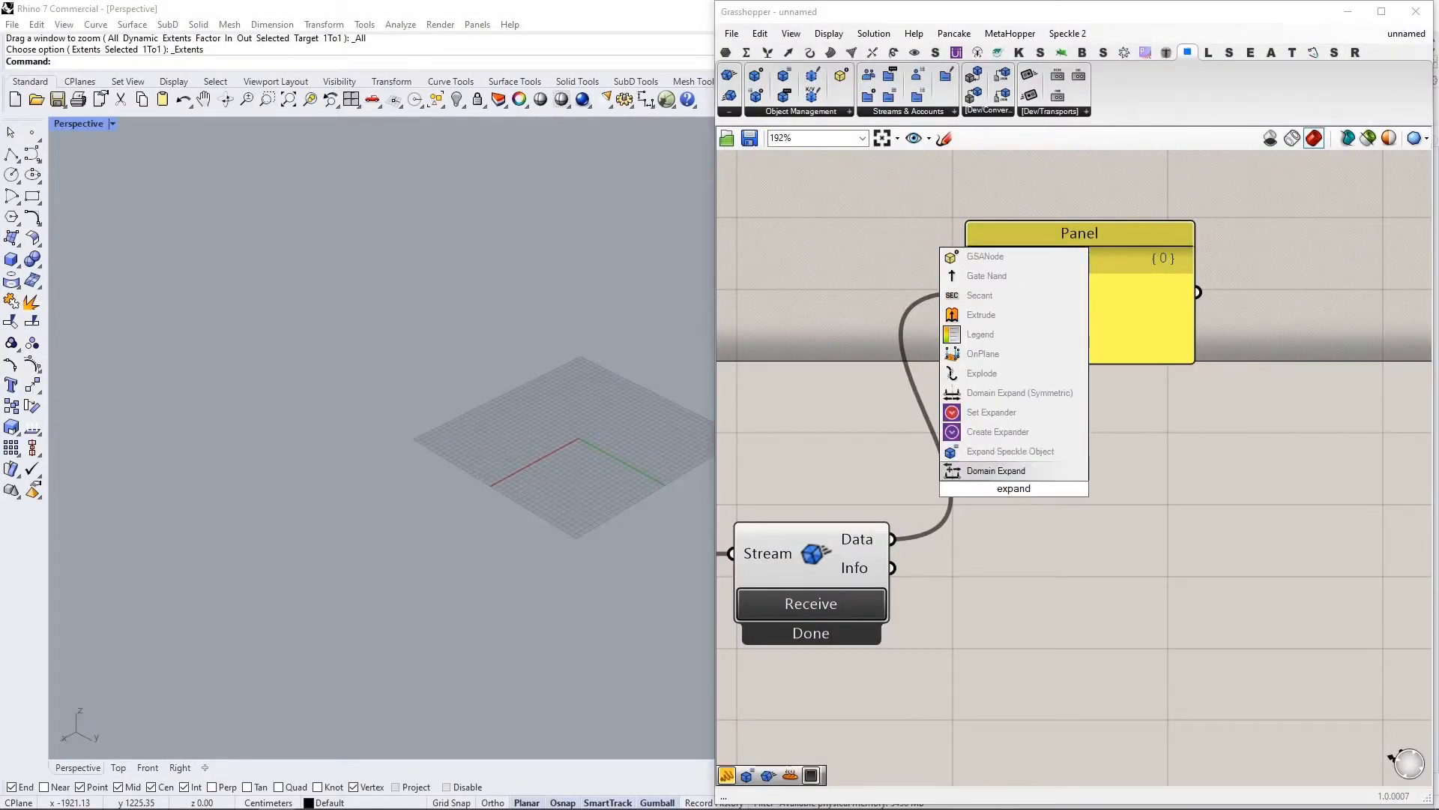
{"action": "key", "text": "Up"}
{"action": "key", "text": "Return"}
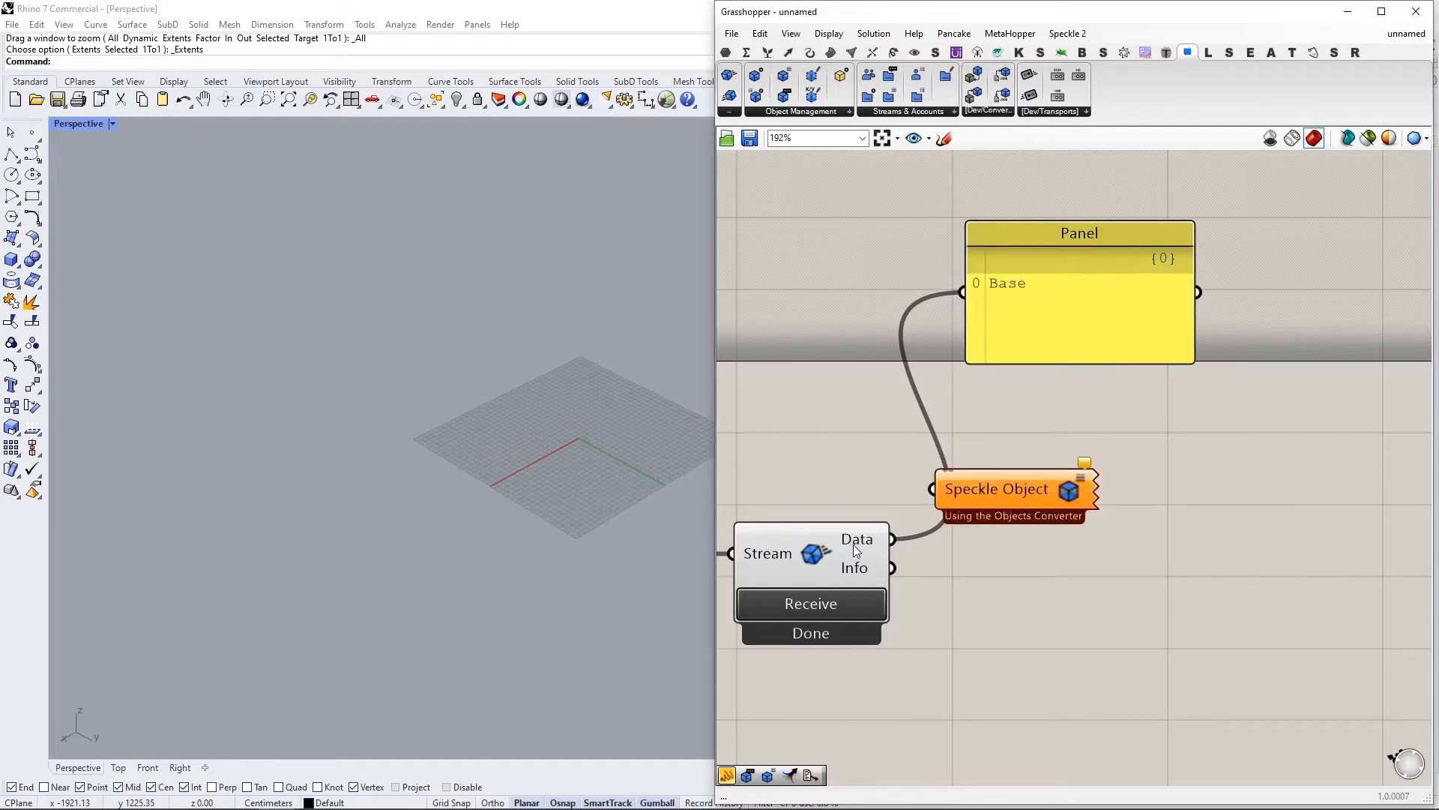
{"action": "left_click_drag", "start_coordinate": [946, 485], "coordinate": [1038, 538]}
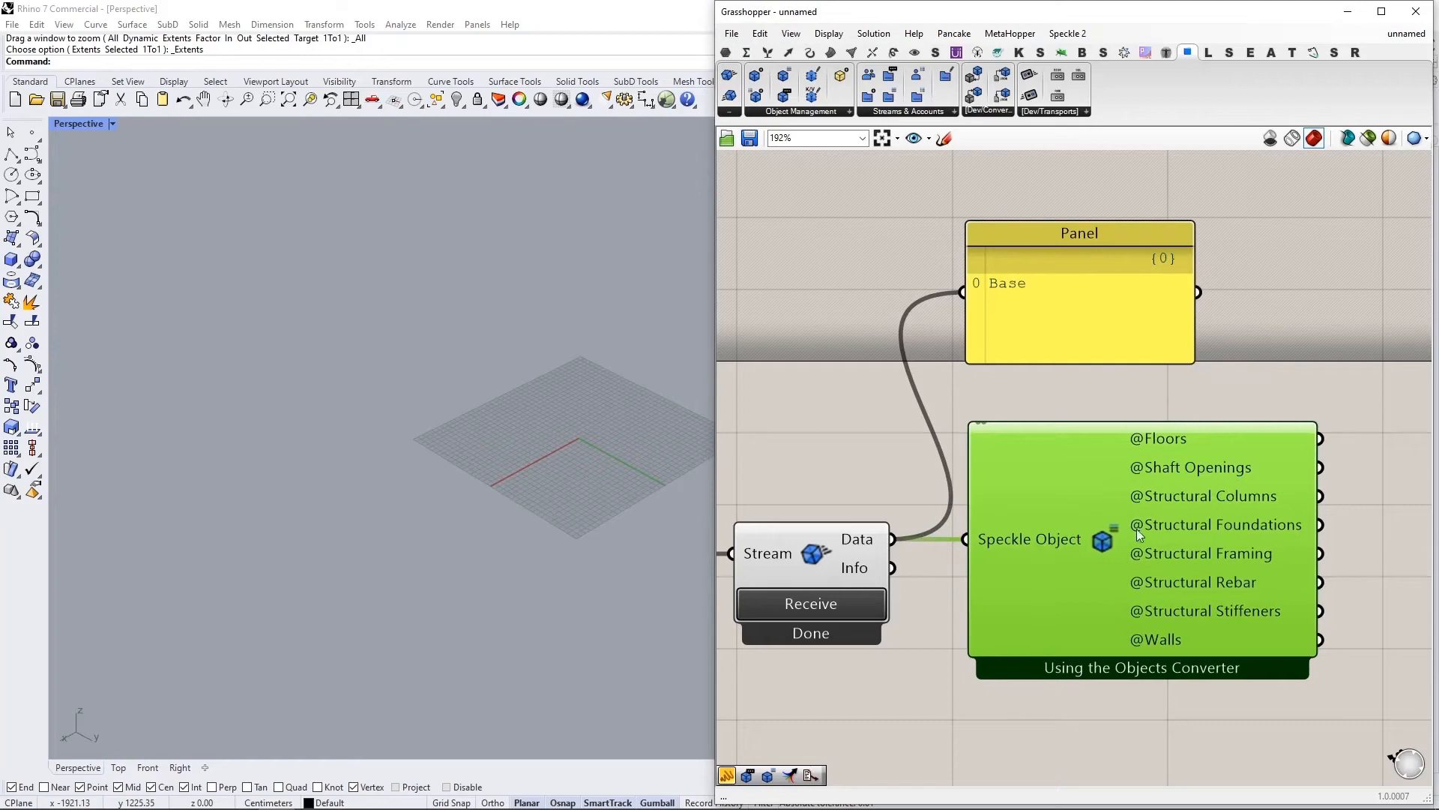
{"action": "right_click_drag", "start_coordinate": [1249, 526], "coordinate": [1054, 573]}
{"action": "left_click_drag", "start_coordinate": [921, 387], "coordinate": [1322, 386]}
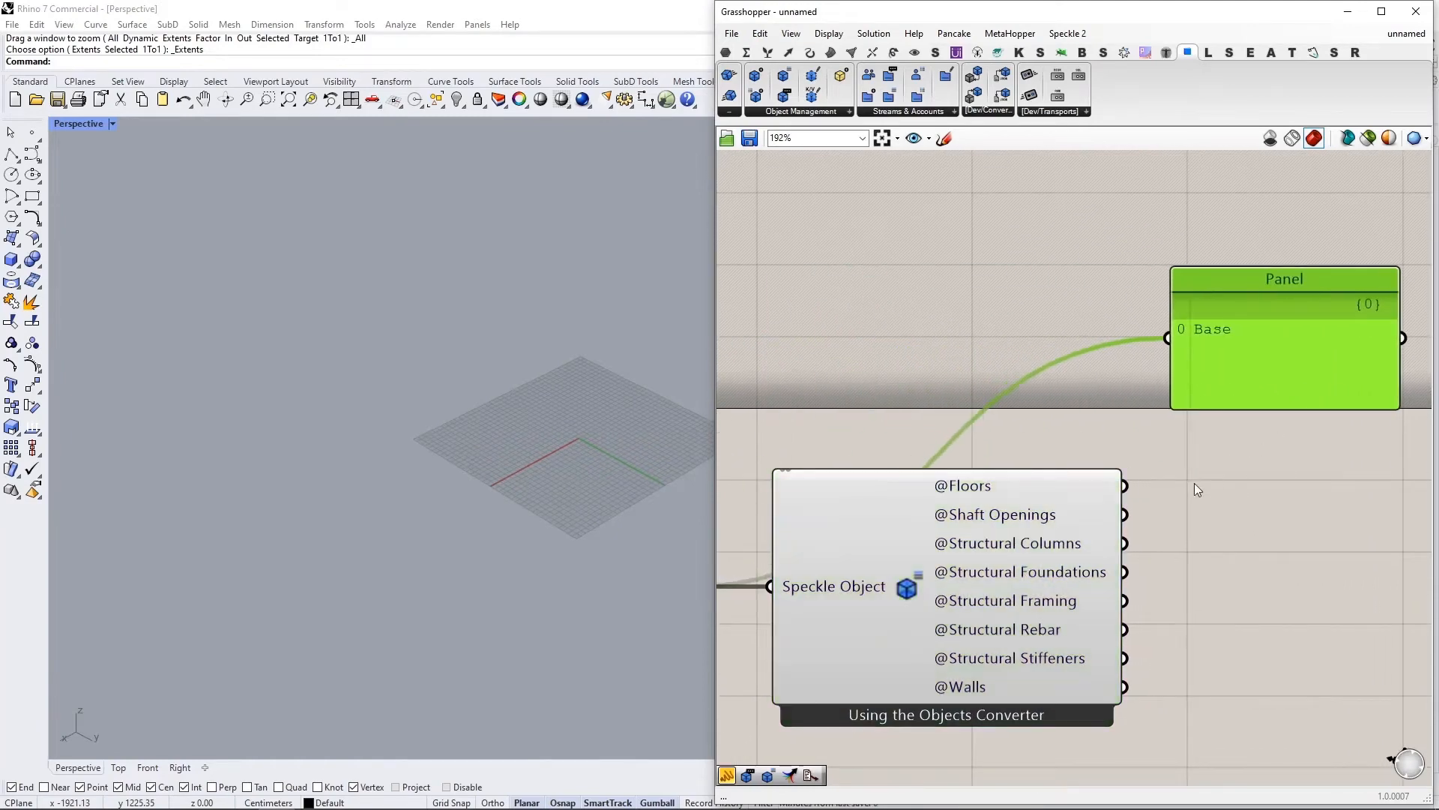
{"action": "left_click_drag", "start_coordinate": [1124, 485], "coordinate": [1167, 341]}
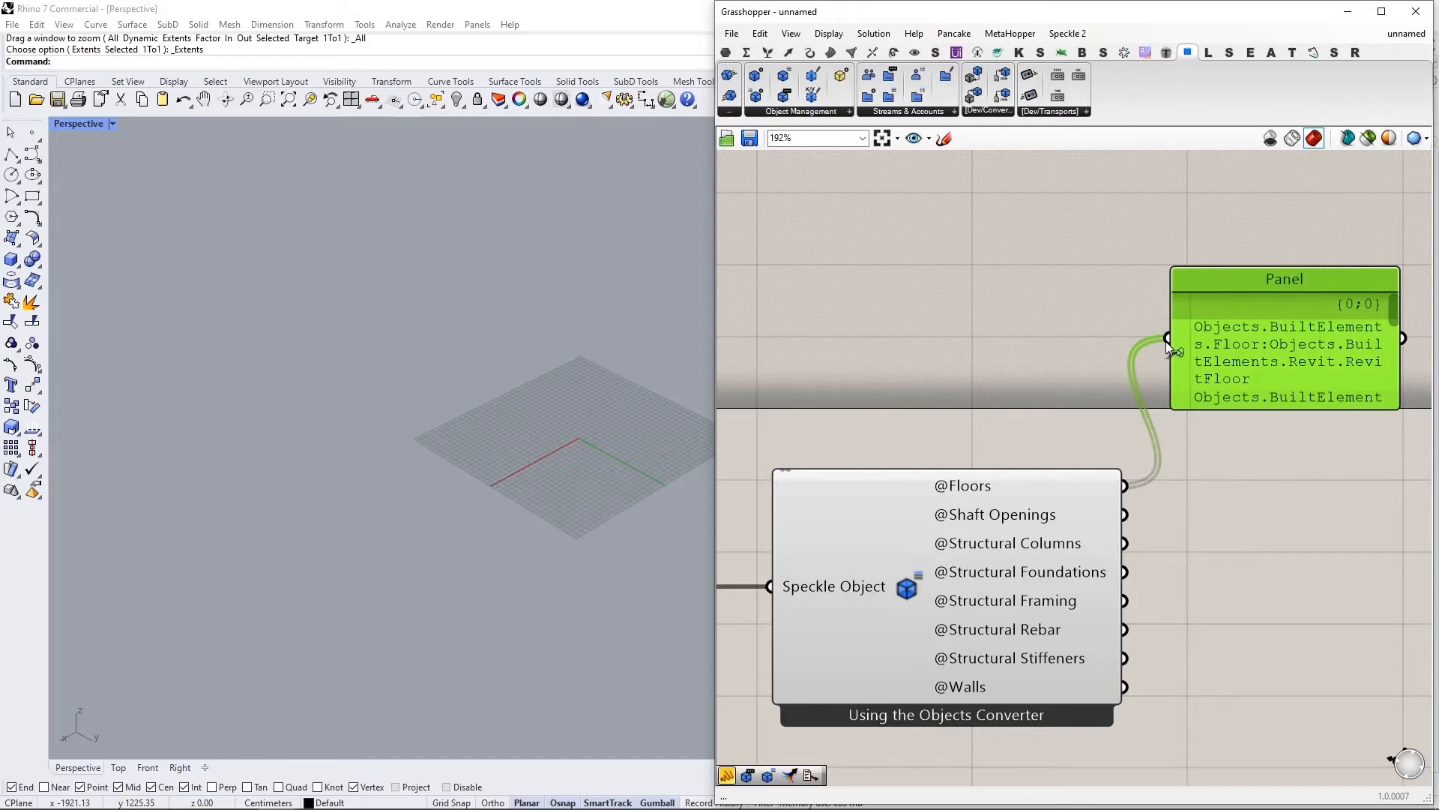
{"action": "scroll", "coordinate": [1192, 447], "scroll_direction": "down", "scroll_amount": 2}
{"action": "right_click_drag", "start_coordinate": [1198, 457], "coordinate": [1083, 452]}
{"action": "scroll", "coordinate": [946, 464], "scroll_direction": "up", "scroll_amount": 2}
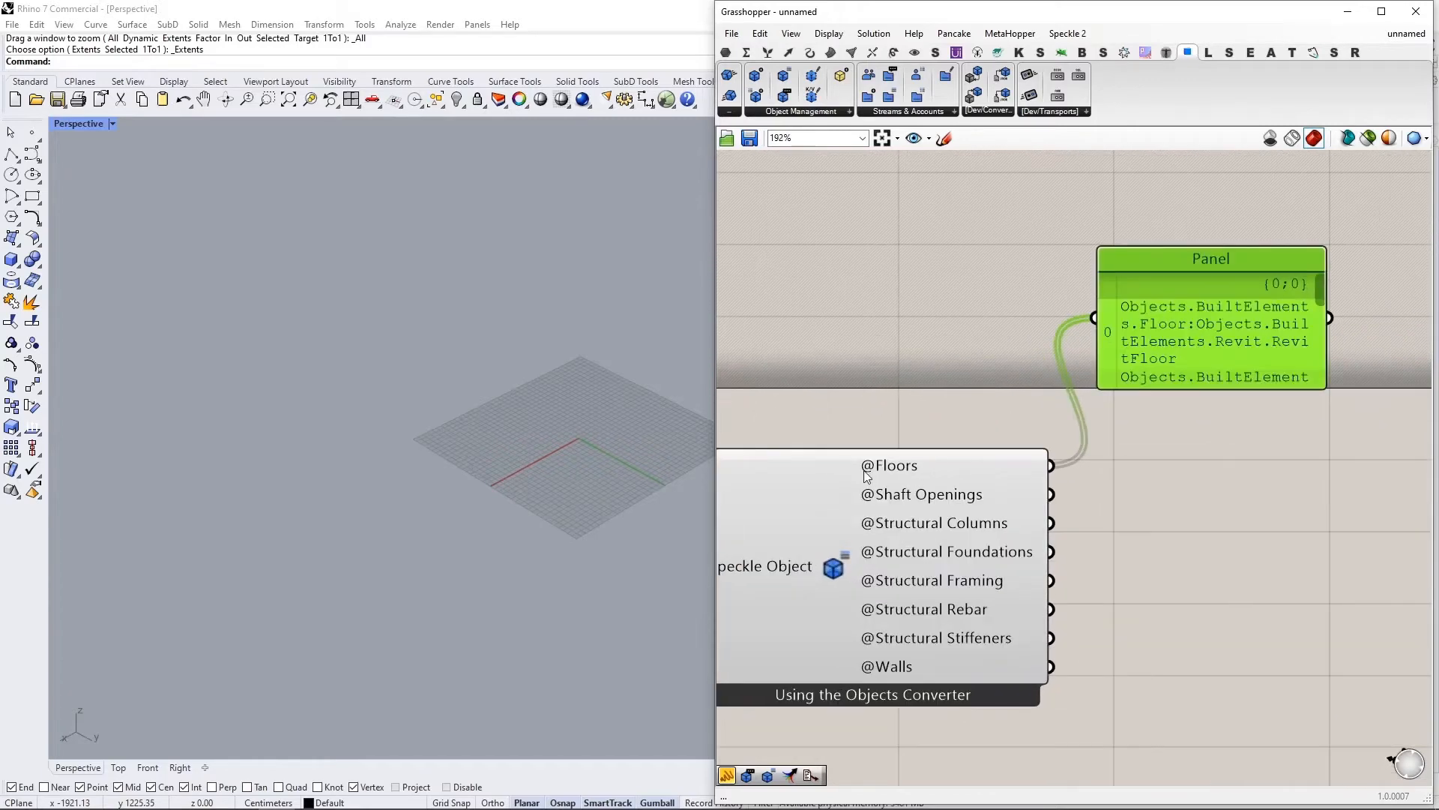
{"action": "left_click_drag", "start_coordinate": [1317, 297], "coordinate": [1317, 394]}
{"action": "right_click_drag", "start_coordinate": [1211, 469], "coordinate": [1145, 323]}
{"action": "left_click_drag", "start_coordinate": [1102, 227], "coordinate": [1140, 532]}
{"action": "left_click_drag", "start_coordinate": [984, 520], "coordinate": [1066, 501]}
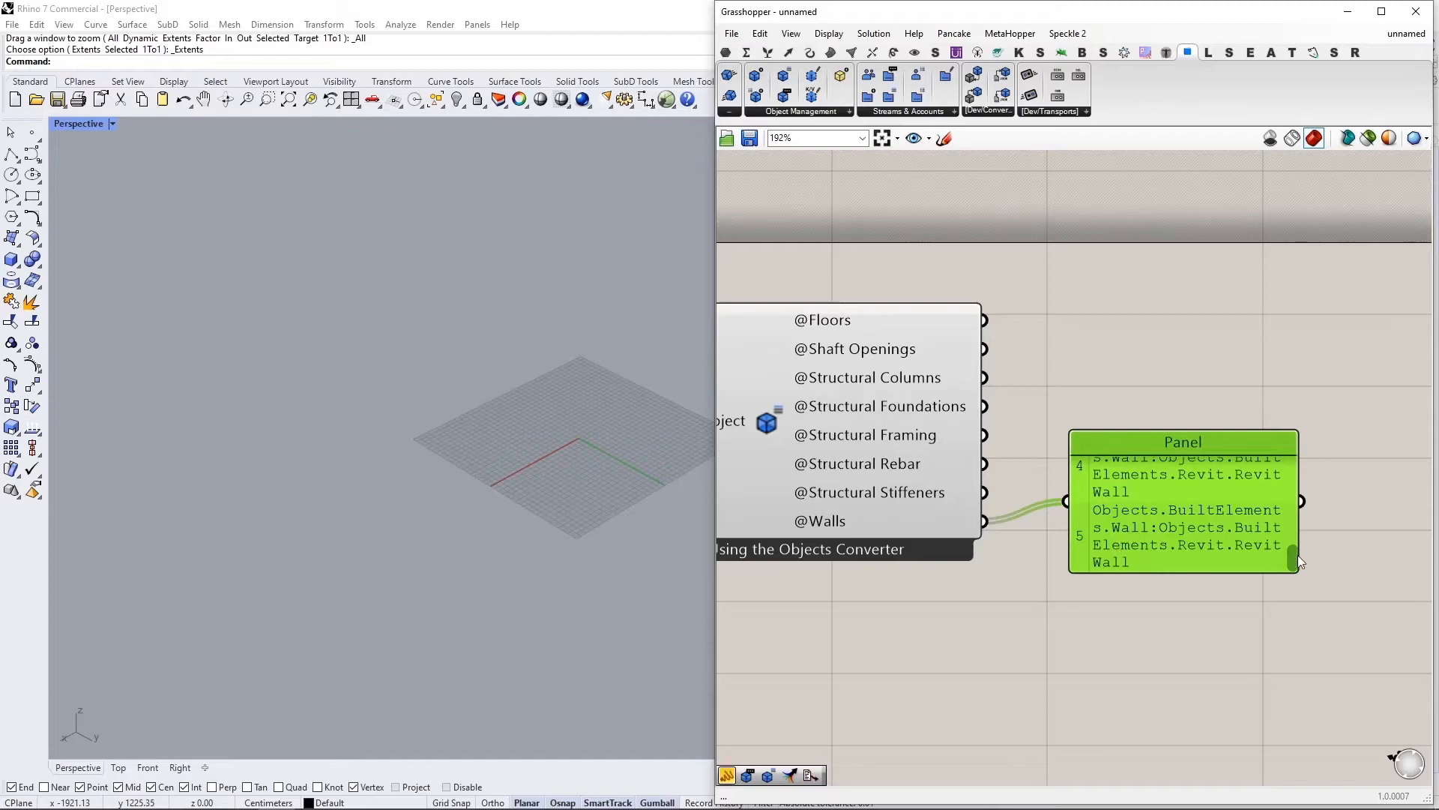
{"action": "left_click_drag", "start_coordinate": [985, 377], "coordinate": [1066, 501]}
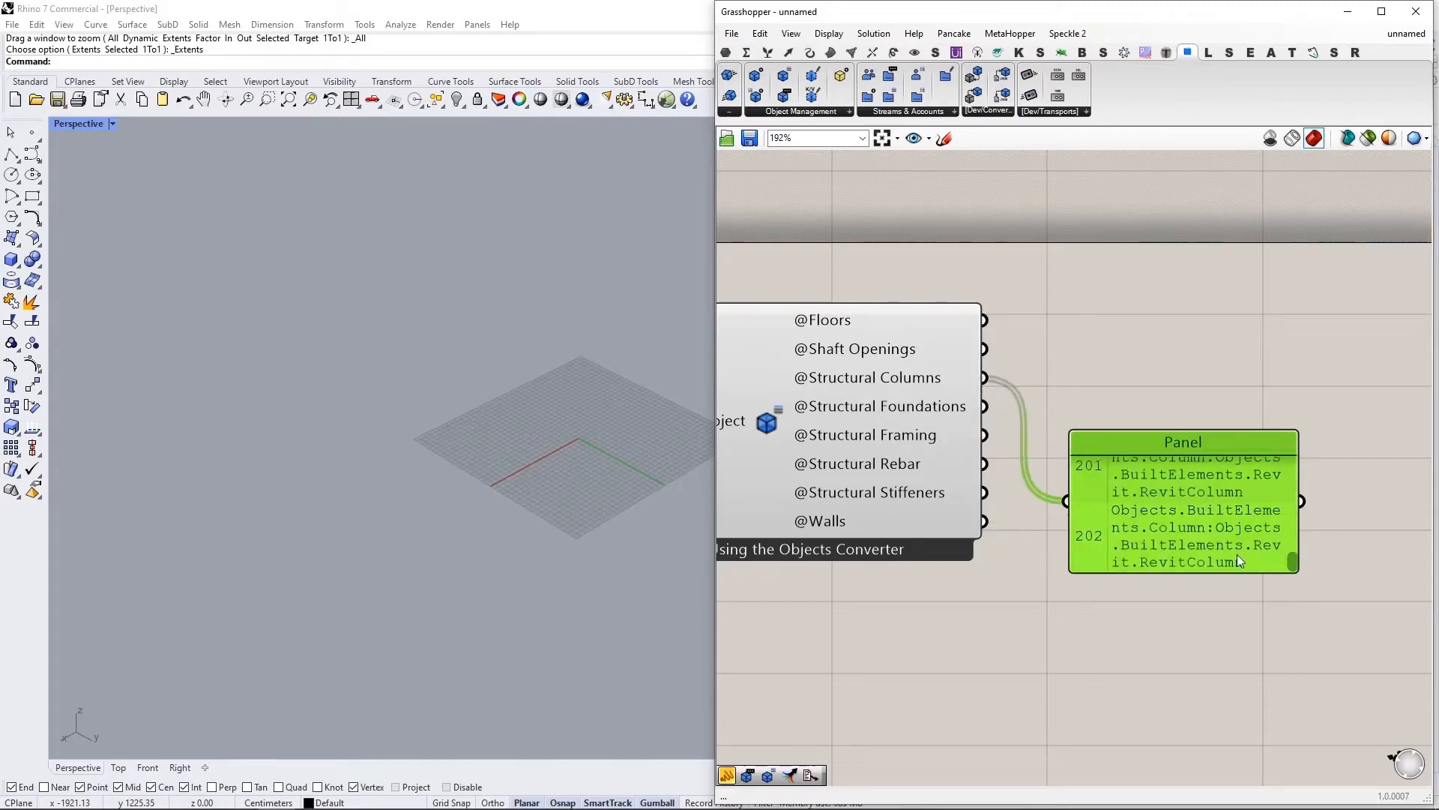
Step: Delete the output panel
{"action": "left_click", "coordinate": [1273, 420]}
{"action": "left_click", "coordinate": [1193, 568]}
{"action": "key", "text": "Delete"}
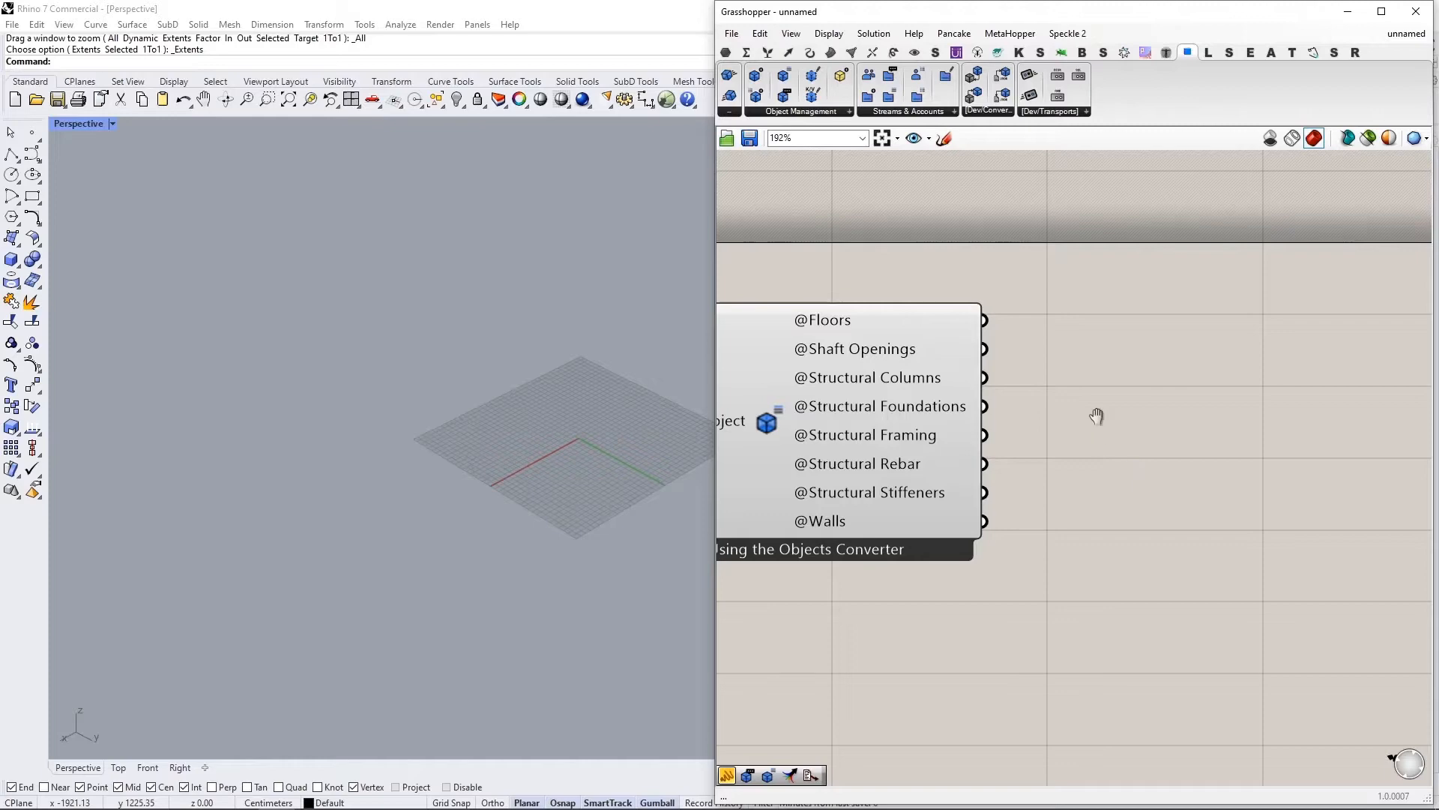
{"action": "right_click_drag", "start_coordinate": [1096, 415], "coordinate": [1096, 466]}
{"action": "double_click", "coordinate": [1123, 396]}
{"action": "type", "text": "expand"}
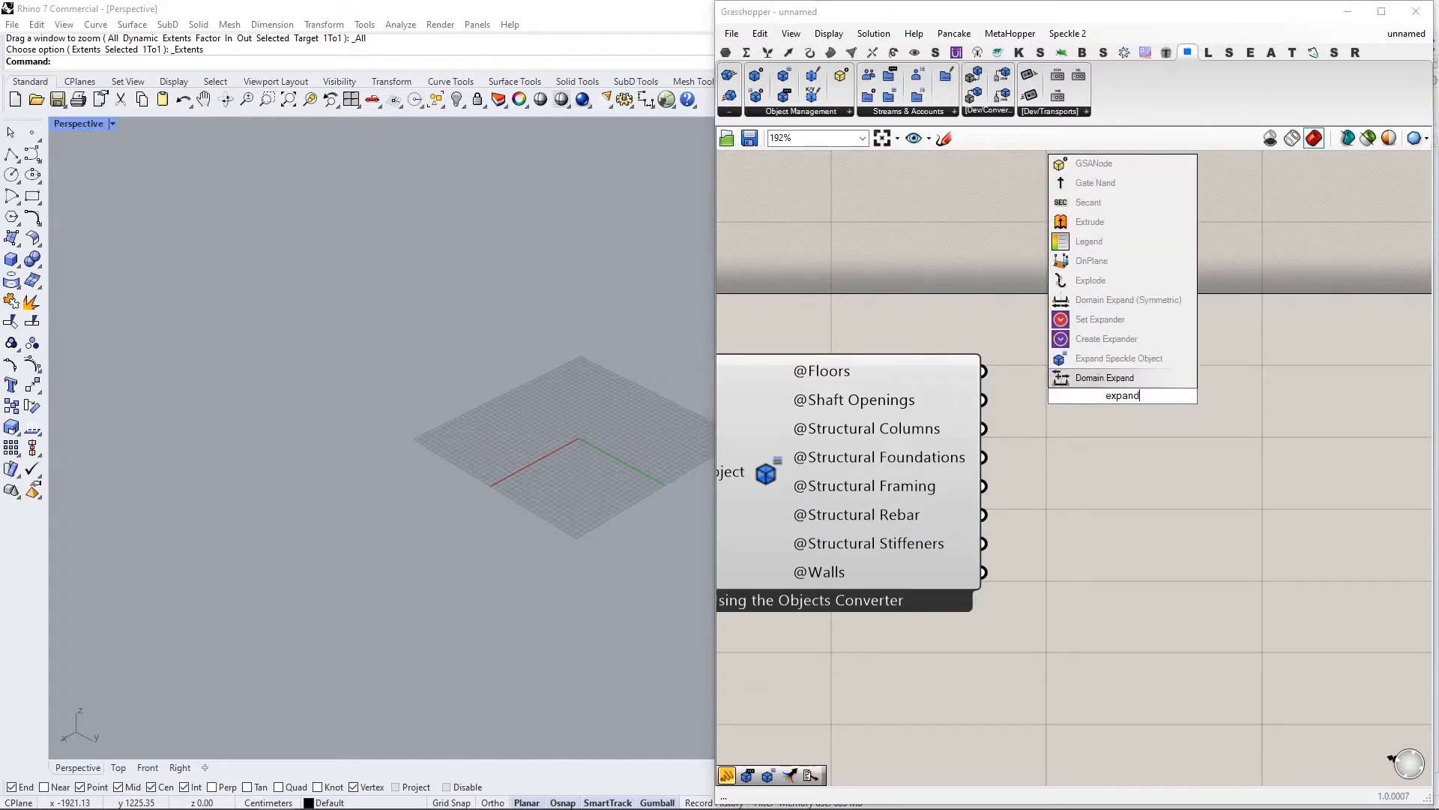
{"action": "key", "text": "Up"}
{"action": "key", "text": "Return"}
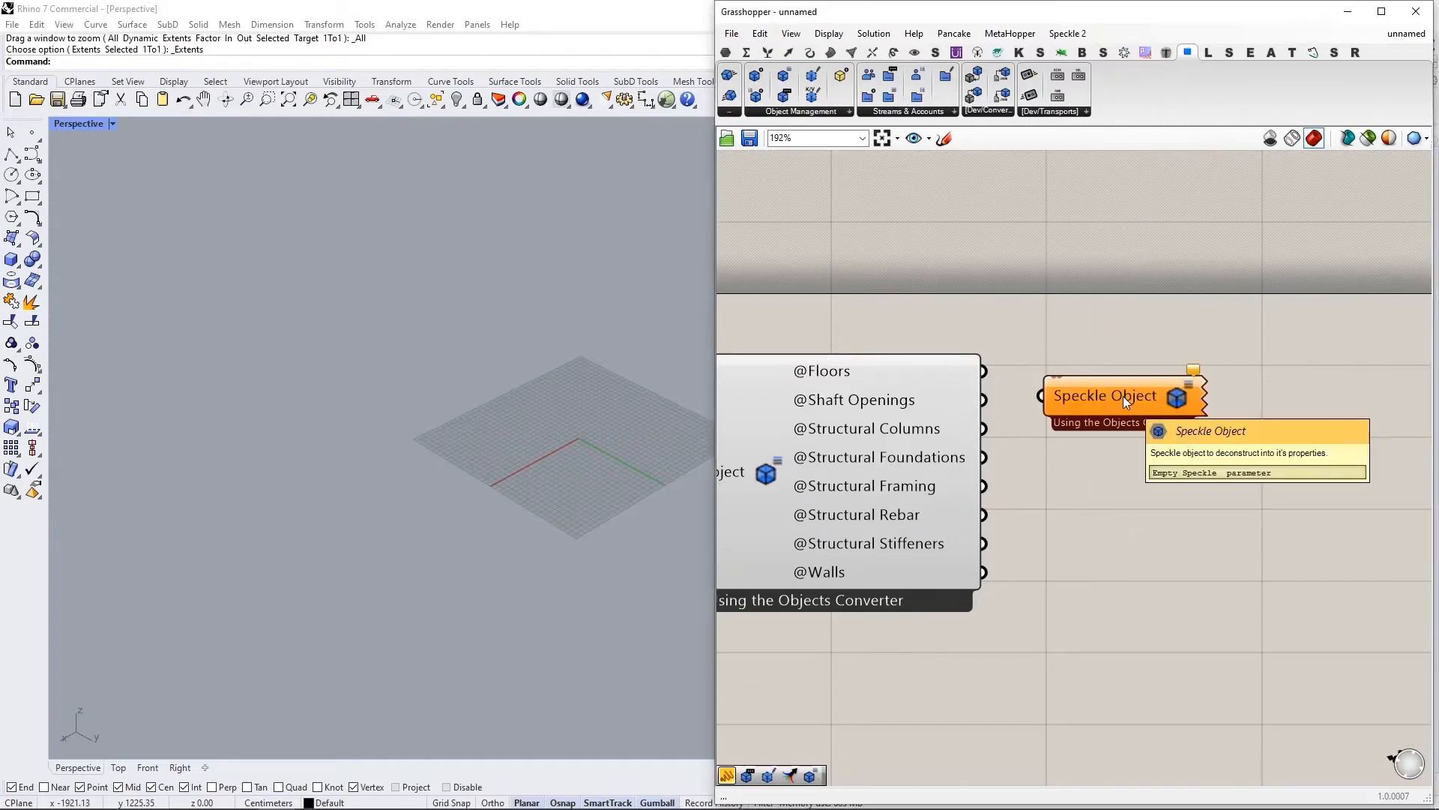
{"action": "left_click_drag", "start_coordinate": [983, 371], "coordinate": [1119, 370]}
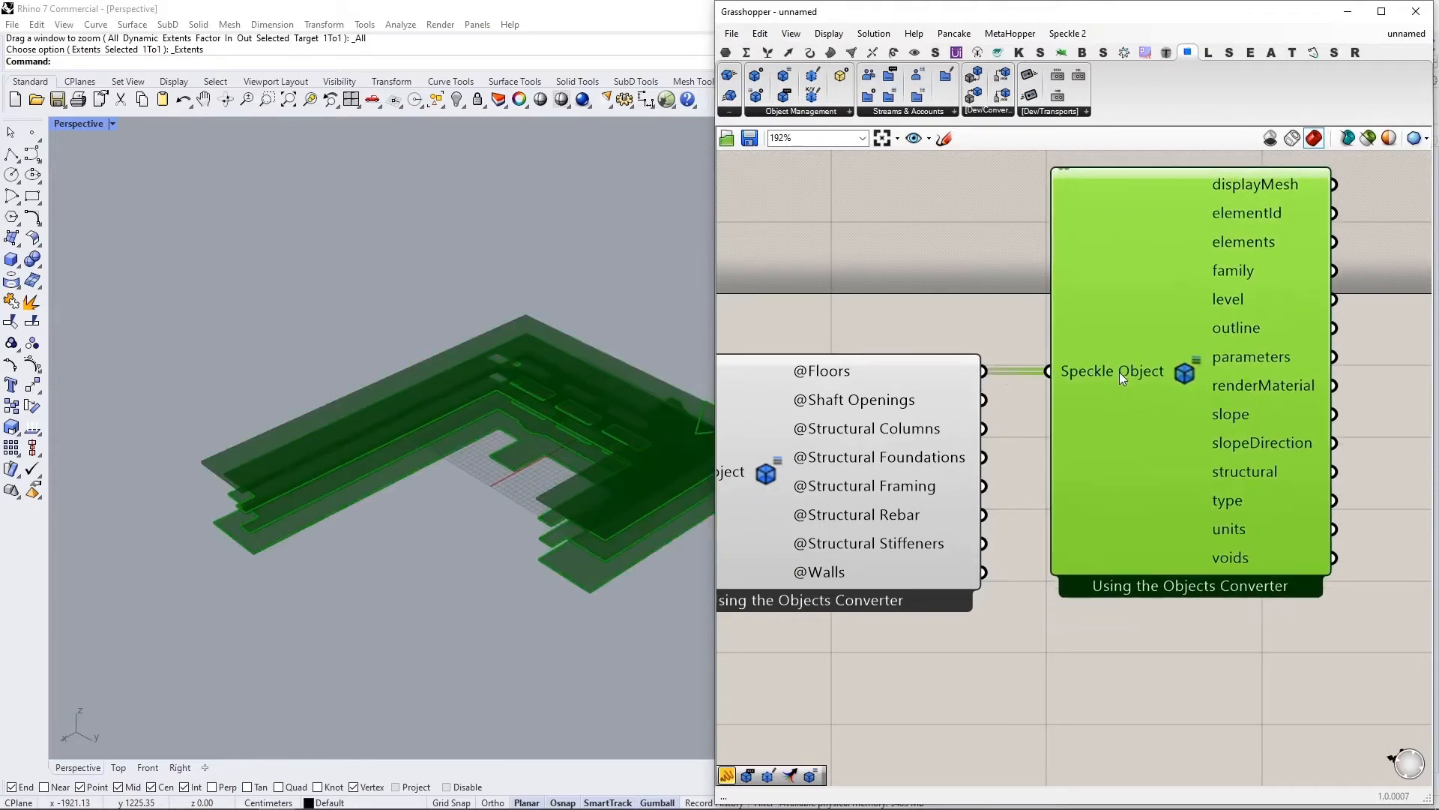
{"action": "left_click", "coordinate": [974, 302]}
{"action": "right_click_drag", "start_coordinate": [974, 303], "coordinate": [874, 361]}
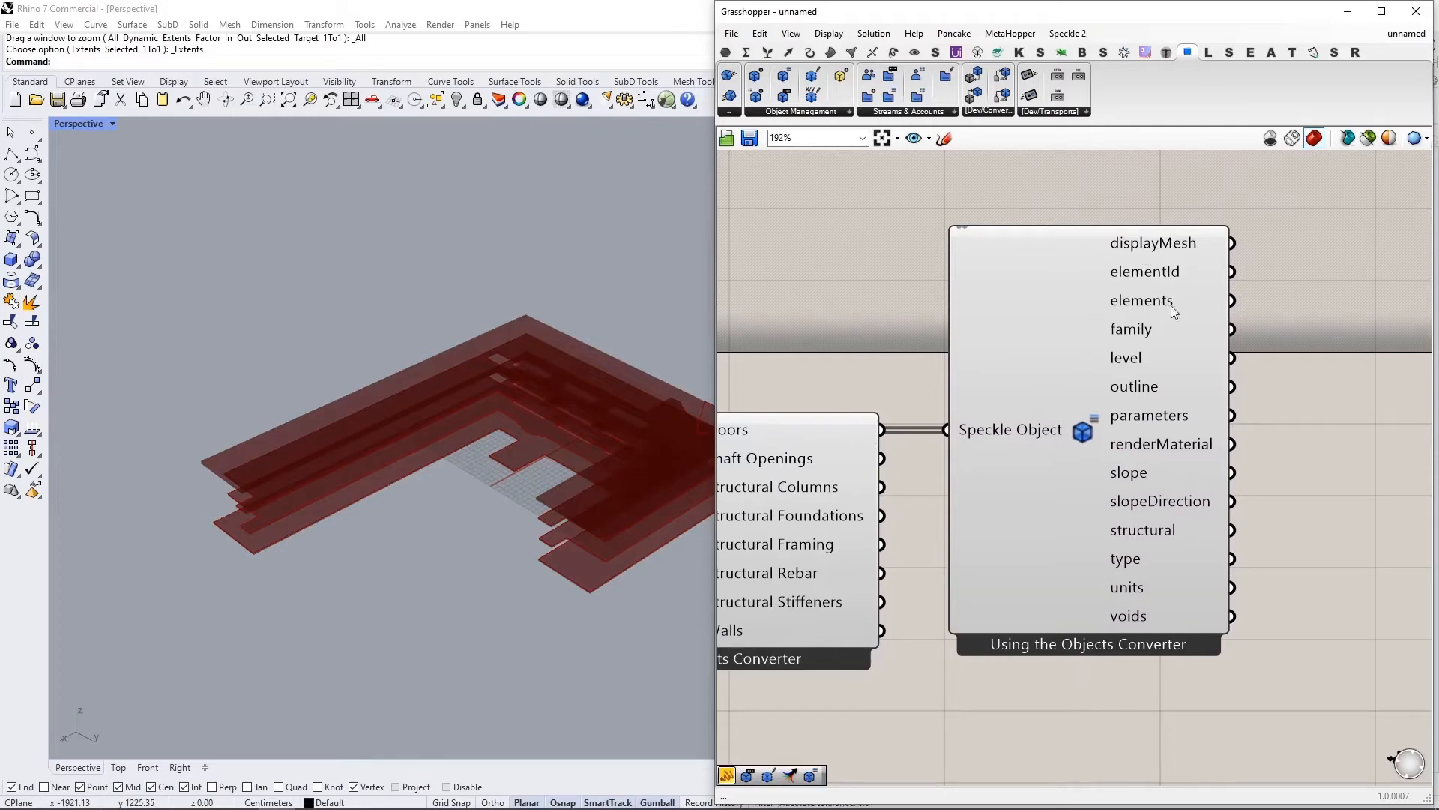
{"action": "mouse_move", "coordinate": [1194, 346]}
{"action": "mouse_move", "coordinate": [1159, 249]}
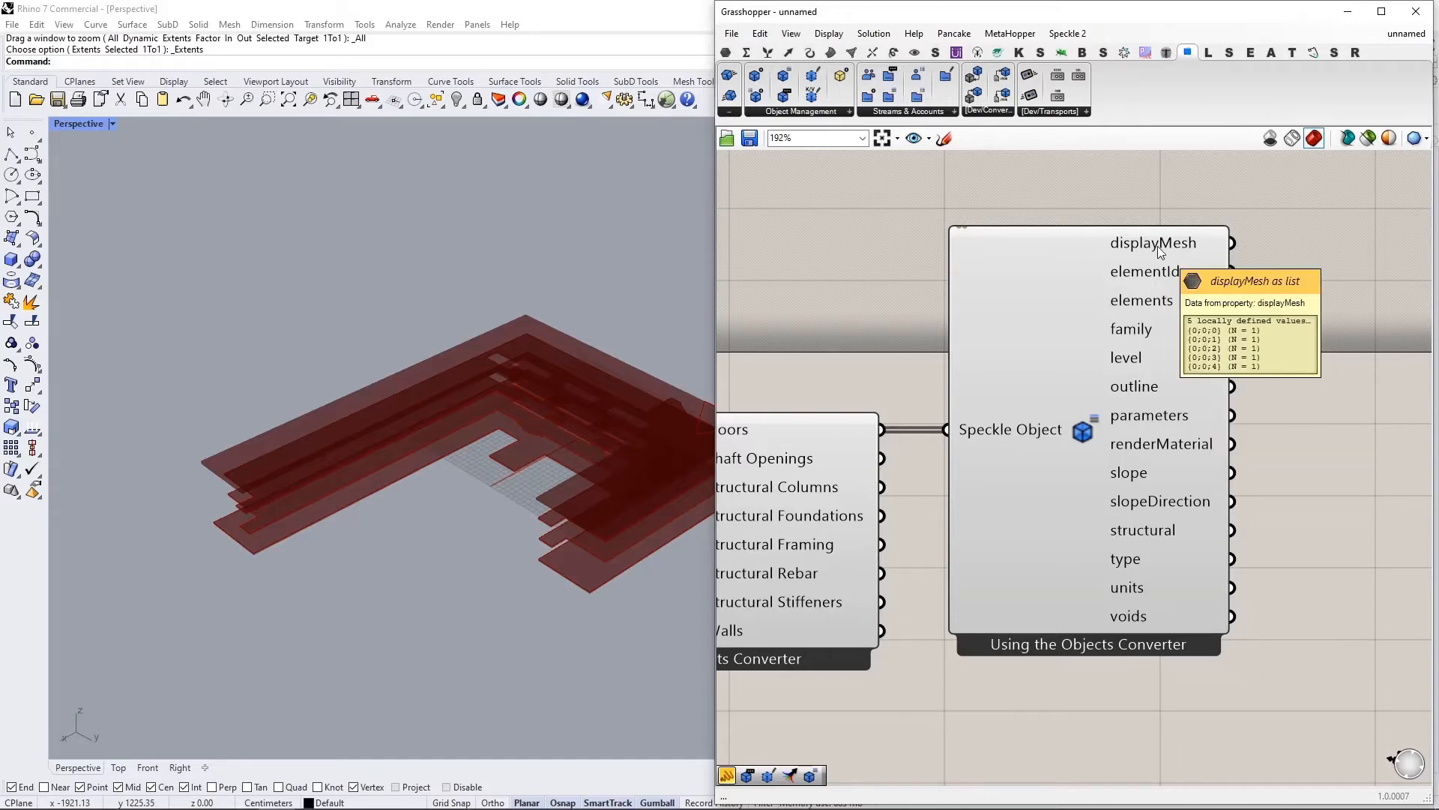
{"action": "mouse_move", "coordinate": [1145, 289]}
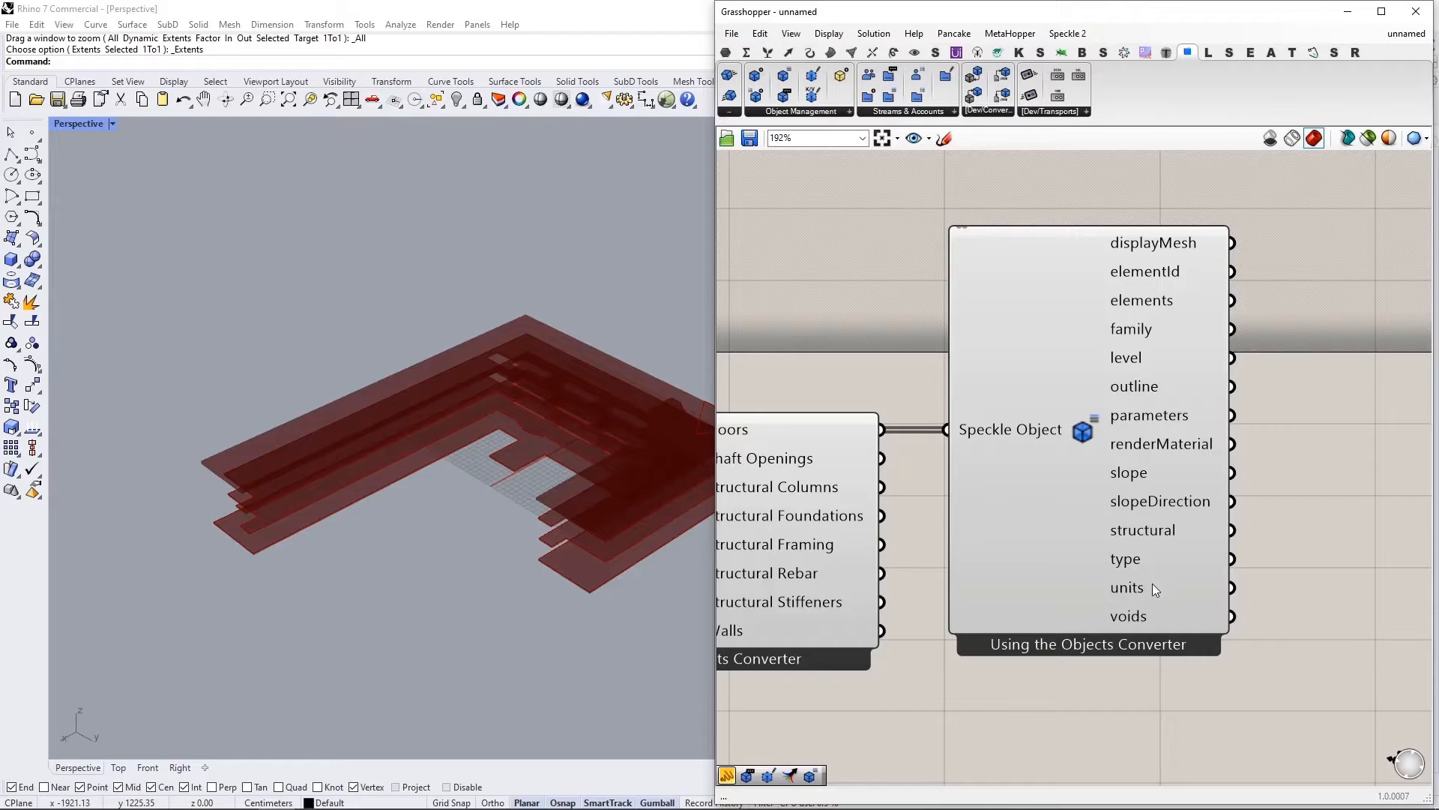
{"action": "scroll", "coordinate": [987, 269], "scroll_direction": "down", "scroll_amount": 2}
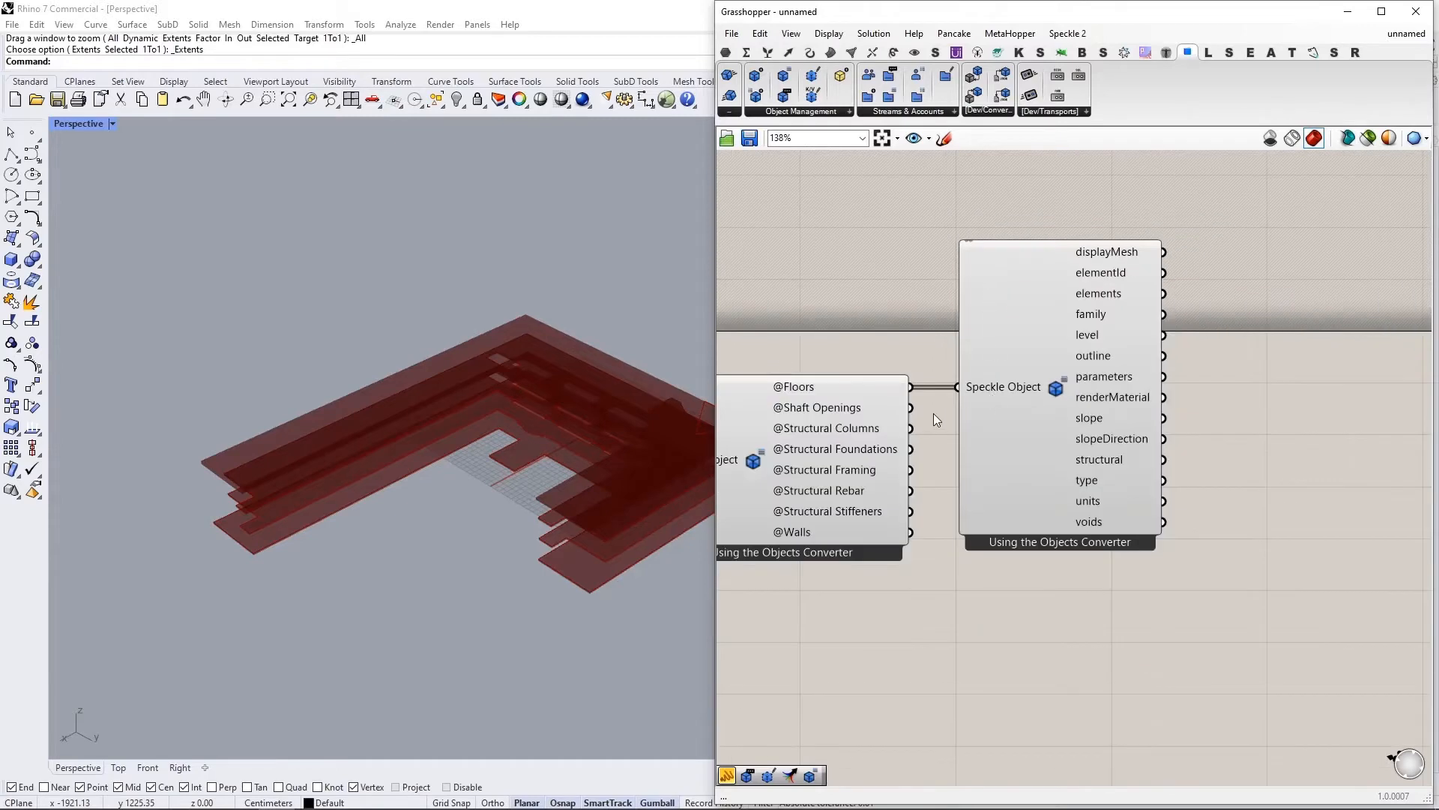
{"action": "scroll", "coordinate": [933, 414], "scroll_direction": "up", "scroll_amount": 2}
{"action": "left_click_drag", "start_coordinate": [903, 434], "coordinate": [967, 378], "text": "shift"}
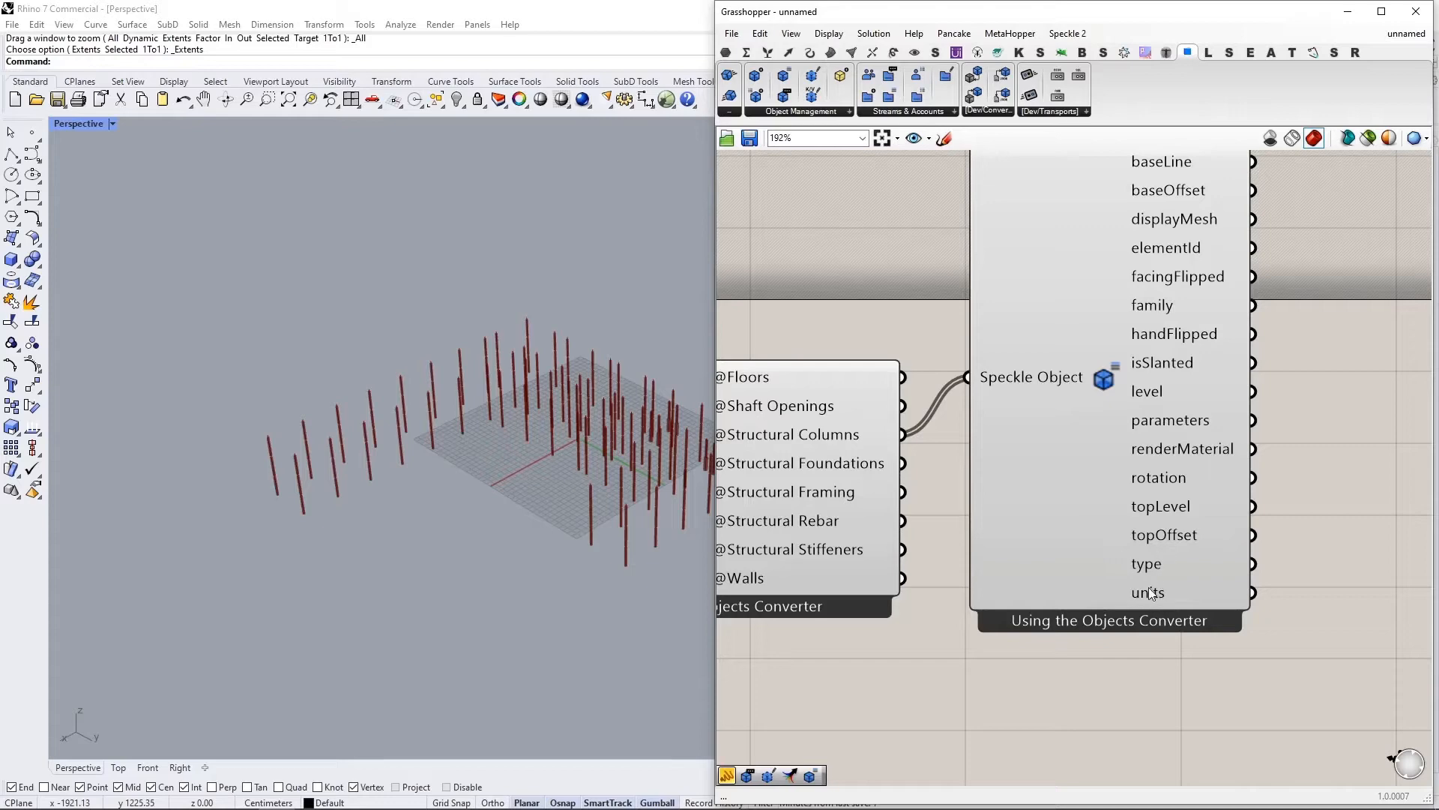
{"action": "scroll", "coordinate": [1153, 423], "scroll_direction": "down", "scroll_amount": 1}
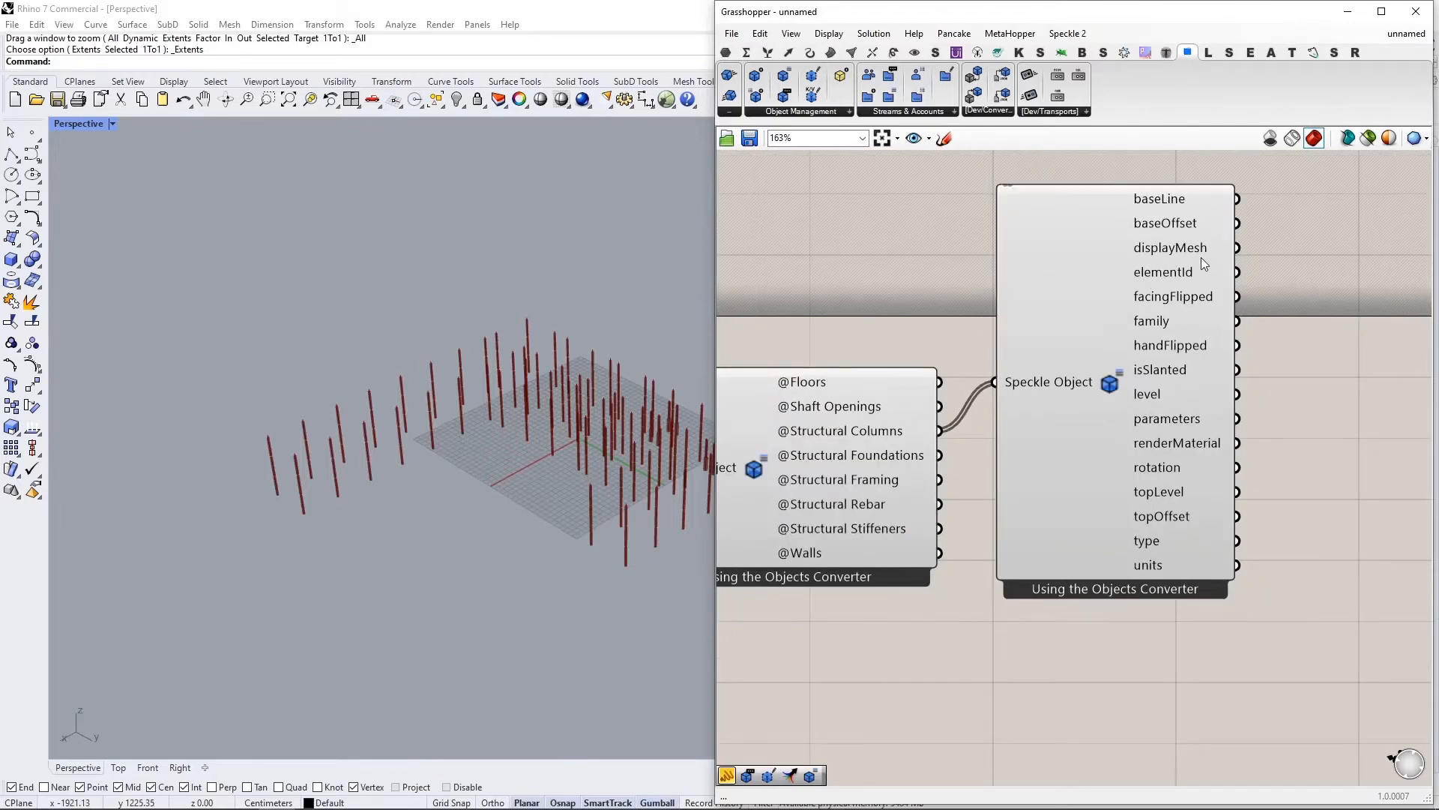
{"action": "mouse_move", "coordinate": [1215, 272]}
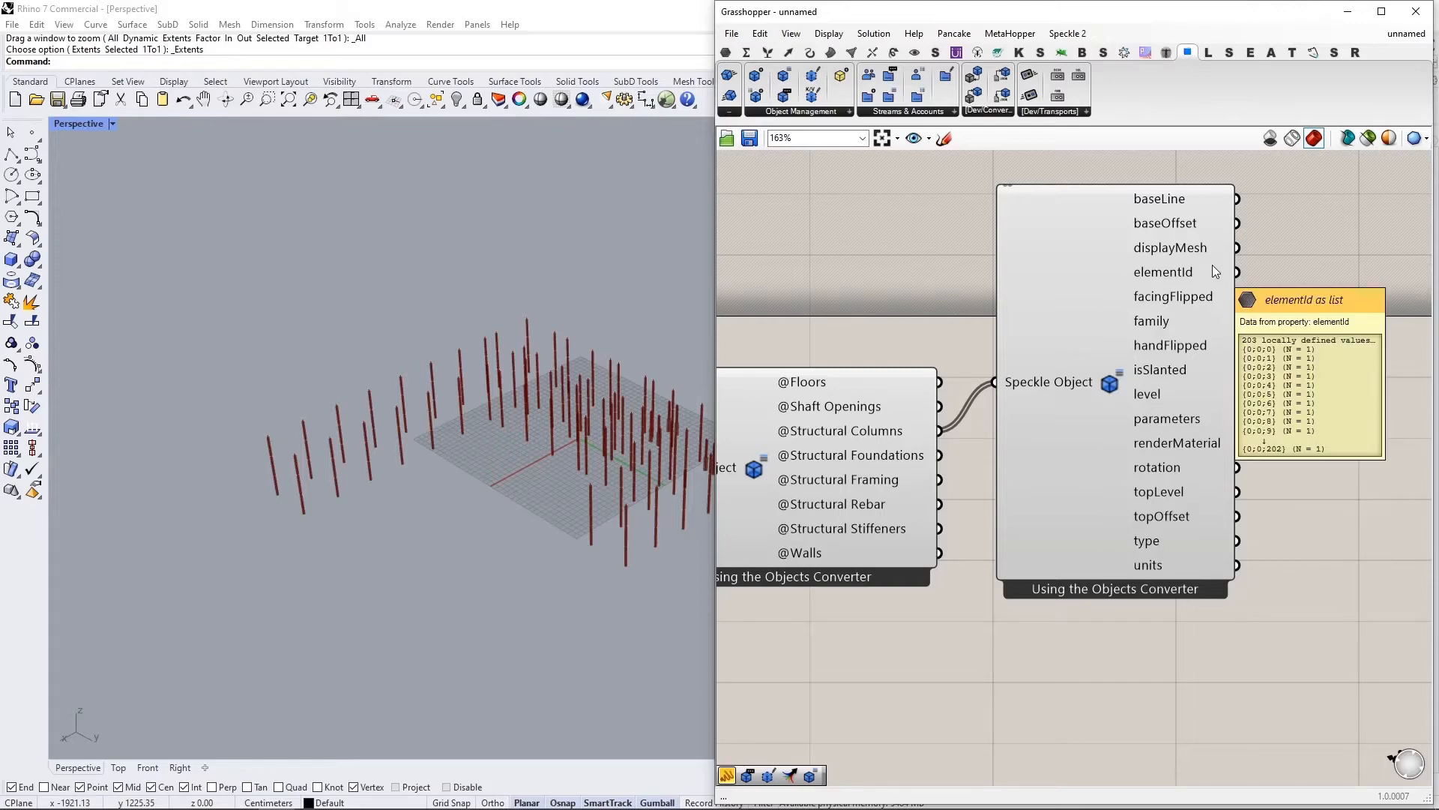
Step: Replace the second Expand Speckle Object component with a Merge component
{"action": "left_click", "coordinate": [1123, 364]}
{"action": "key", "text": "Delete"}
{"action": "double_click", "coordinate": [1100, 429]}
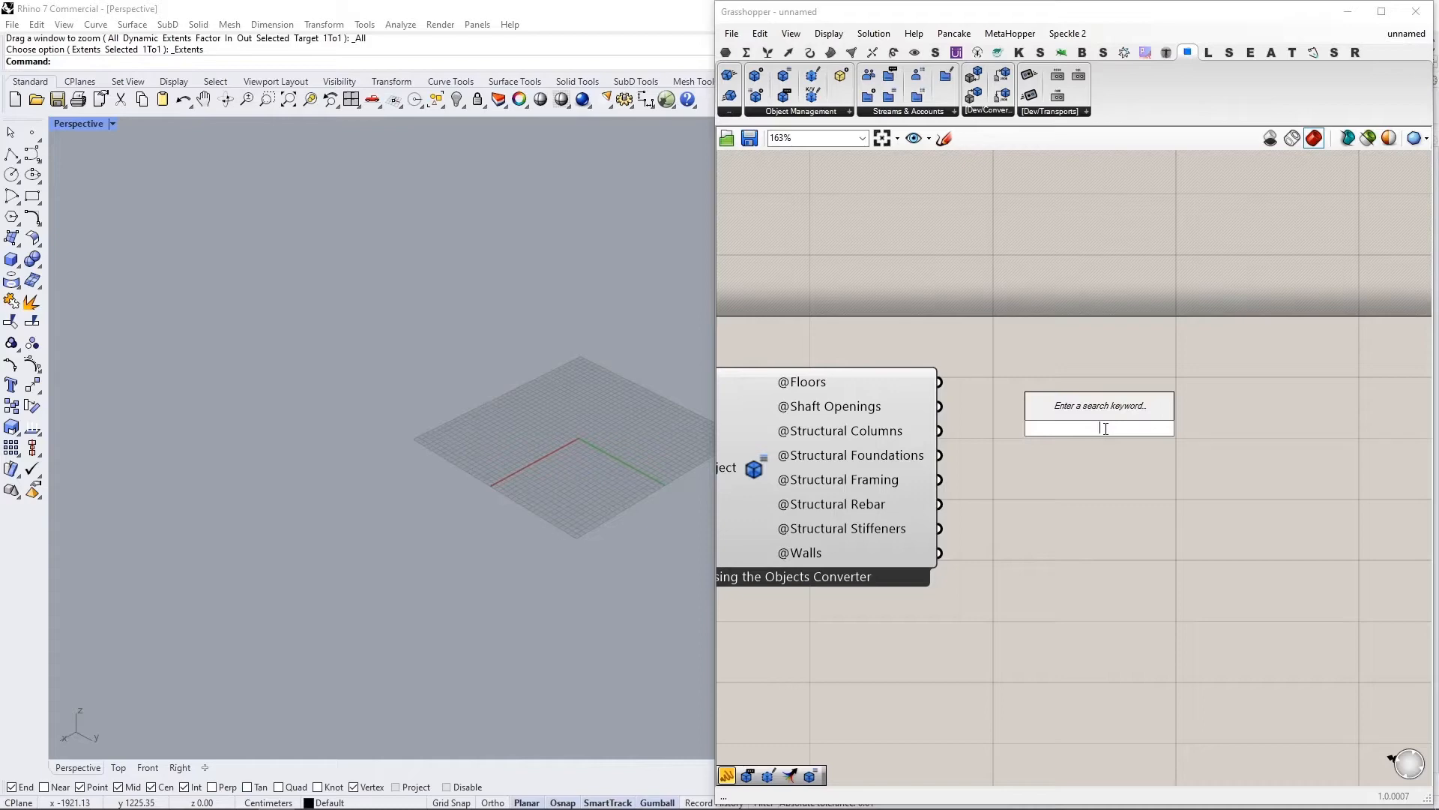
{"action": "type", "text": "merge"}
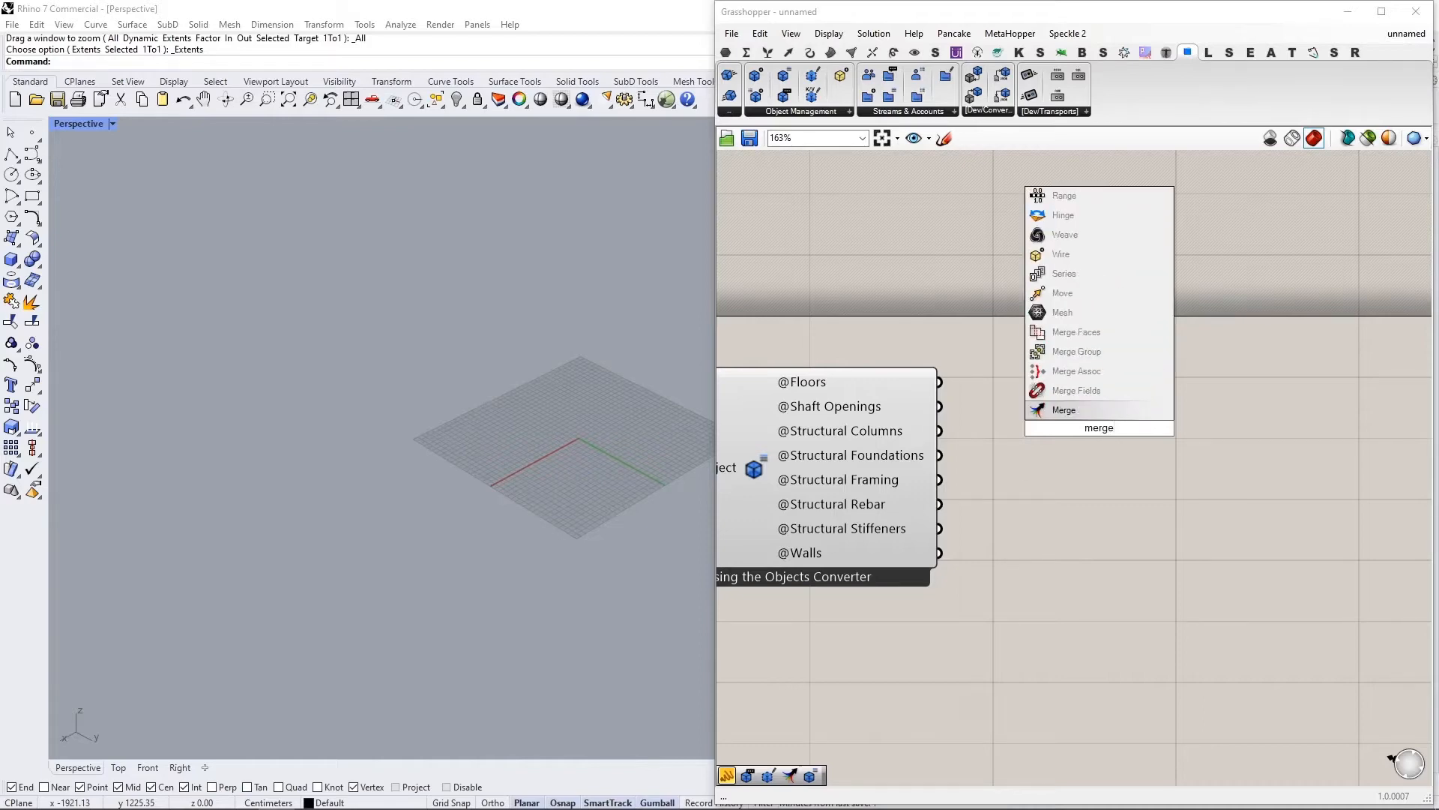
{"action": "key", "text": "Return"}
{"action": "scroll", "coordinate": [982, 408], "scroll_direction": "up", "scroll_amount": 2}
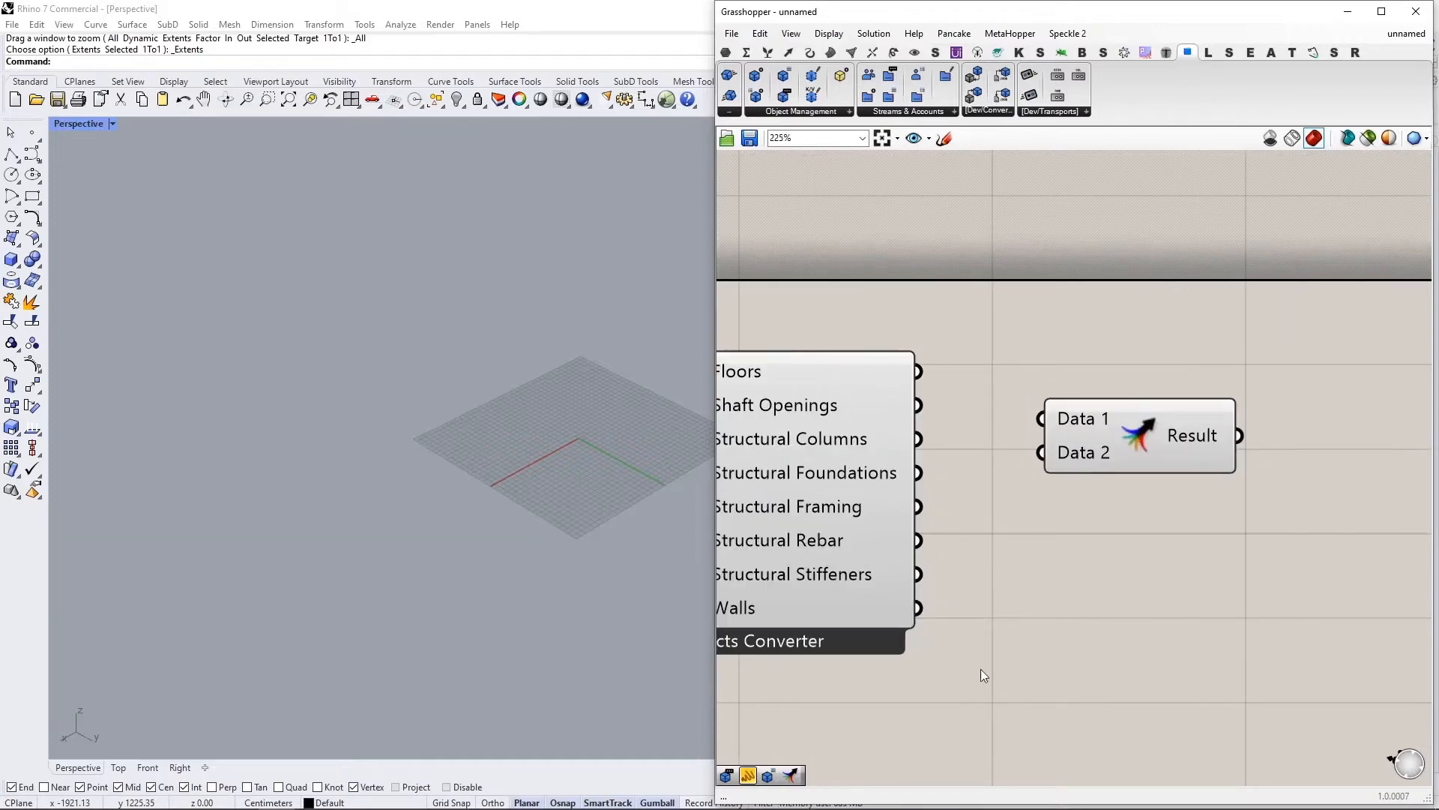
{"action": "left_click_drag", "start_coordinate": [919, 371], "coordinate": [1042, 420]}
{"action": "left_click_drag", "start_coordinate": [919, 438], "coordinate": [1041, 452]}
{"action": "left_click_drag", "start_coordinate": [919, 472], "coordinate": [1071, 469]}
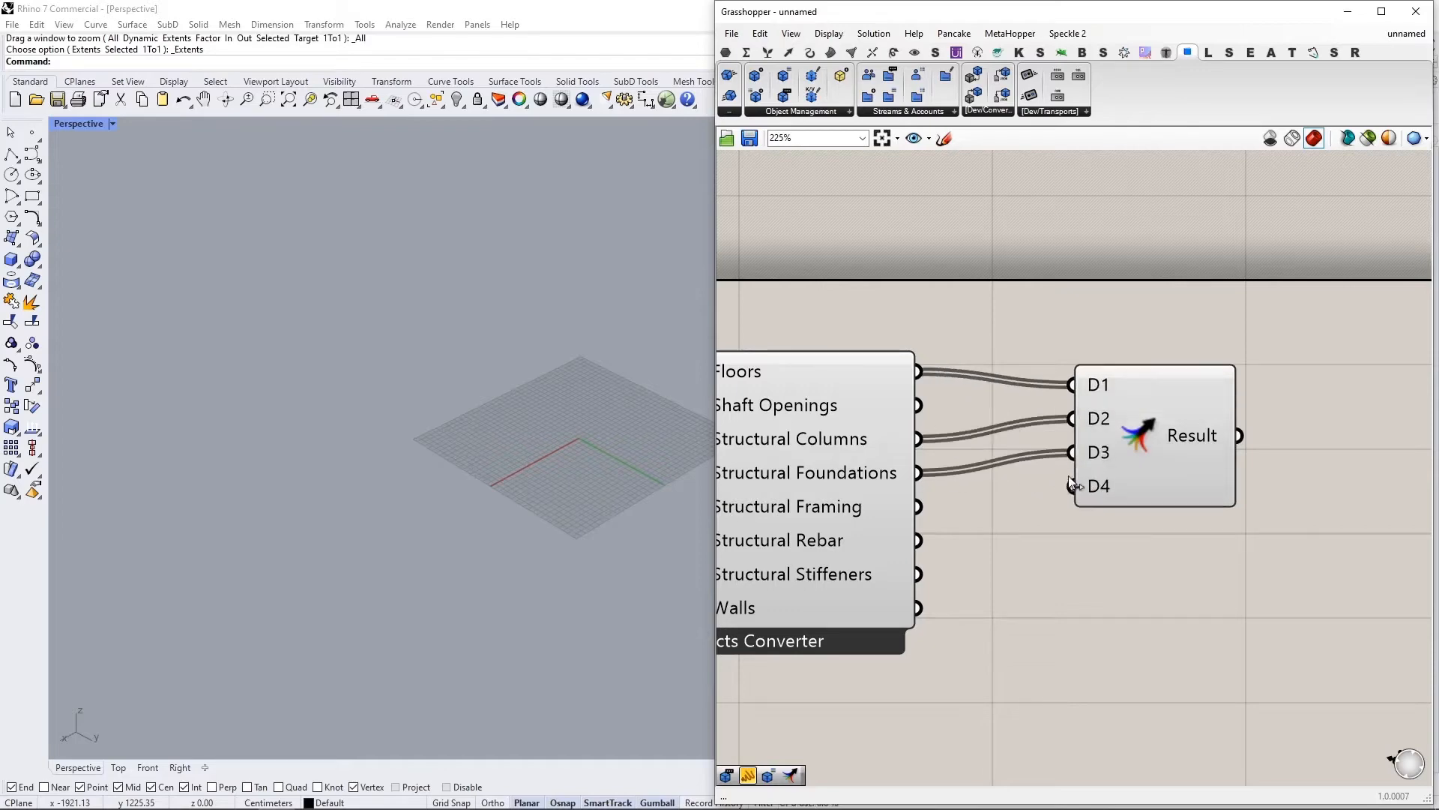
{"action": "left_click_drag", "start_coordinate": [919, 506], "coordinate": [1072, 486]}
{"action": "left_click_drag", "start_coordinate": [920, 608], "coordinate": [1073, 503]}
{"action": "left_click_drag", "start_coordinate": [1120, 481], "coordinate": [1089, 518]}
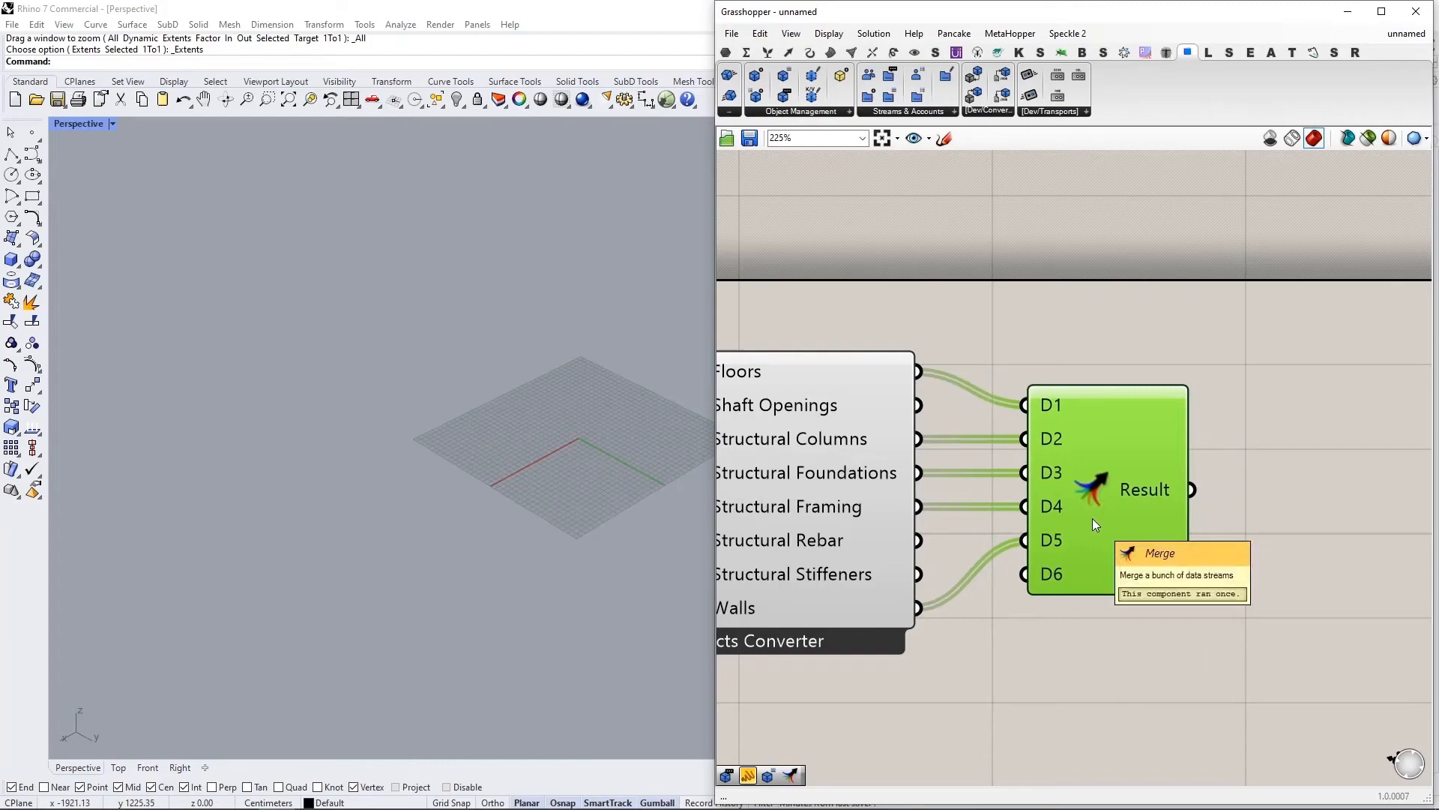
{"action": "scroll", "coordinate": [1092, 519], "scroll_direction": "down", "scroll_amount": 1}
{"action": "scroll", "coordinate": [892, 551], "scroll_direction": "down", "scroll_amount": 1}
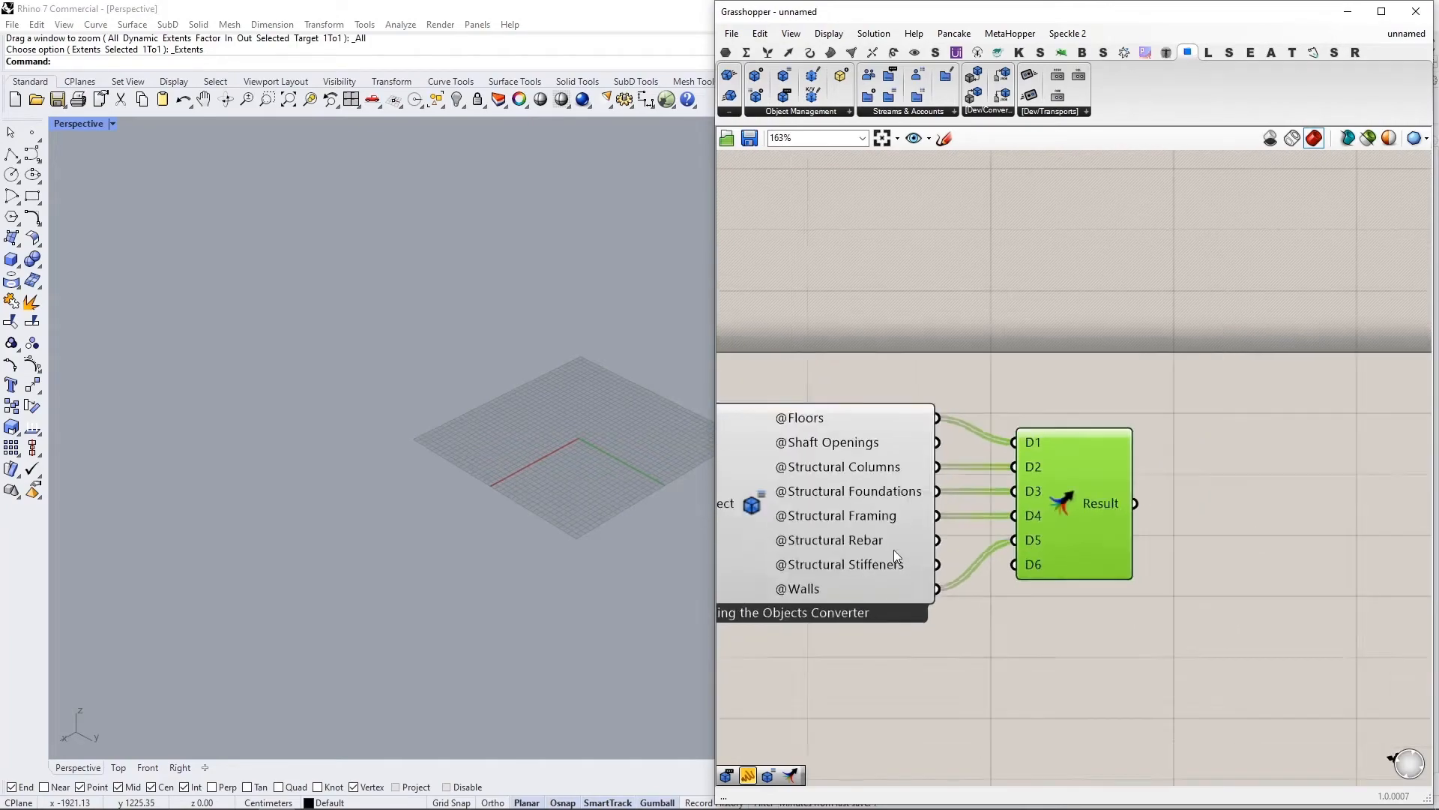
{"action": "scroll", "coordinate": [891, 550], "scroll_direction": "up", "scroll_amount": 5}
{"action": "scroll", "coordinate": [850, 553], "scroll_direction": "down", "scroll_amount": 3}
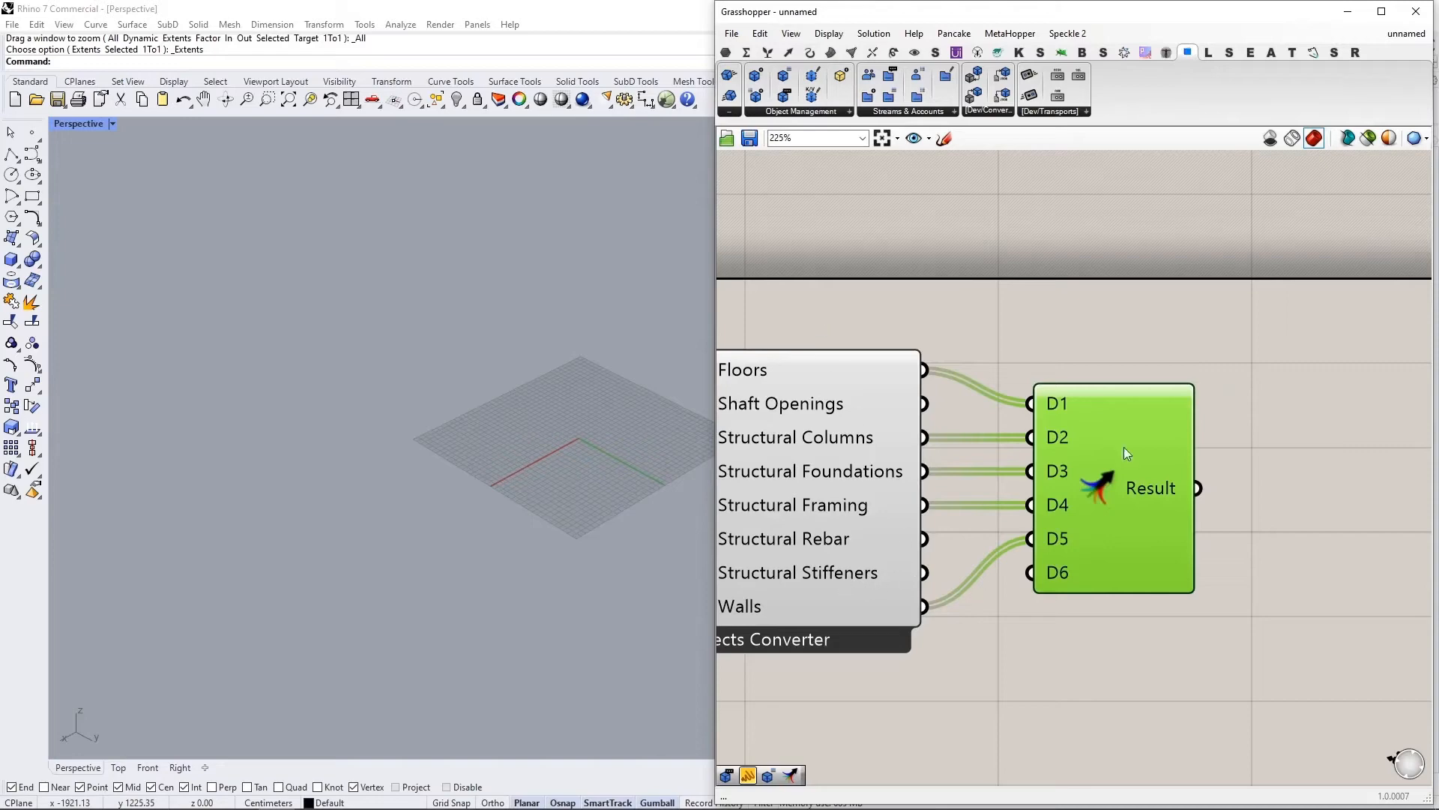
Step: Add an Expand Speckle Object component and connect the Merge component's Result output to its Speckle Object input
{"action": "scroll", "coordinate": [1300, 761], "scroll_direction": "down", "scroll_amount": 1}
{"action": "right_click_drag", "start_coordinate": [1319, 707], "coordinate": [1052, 675]}
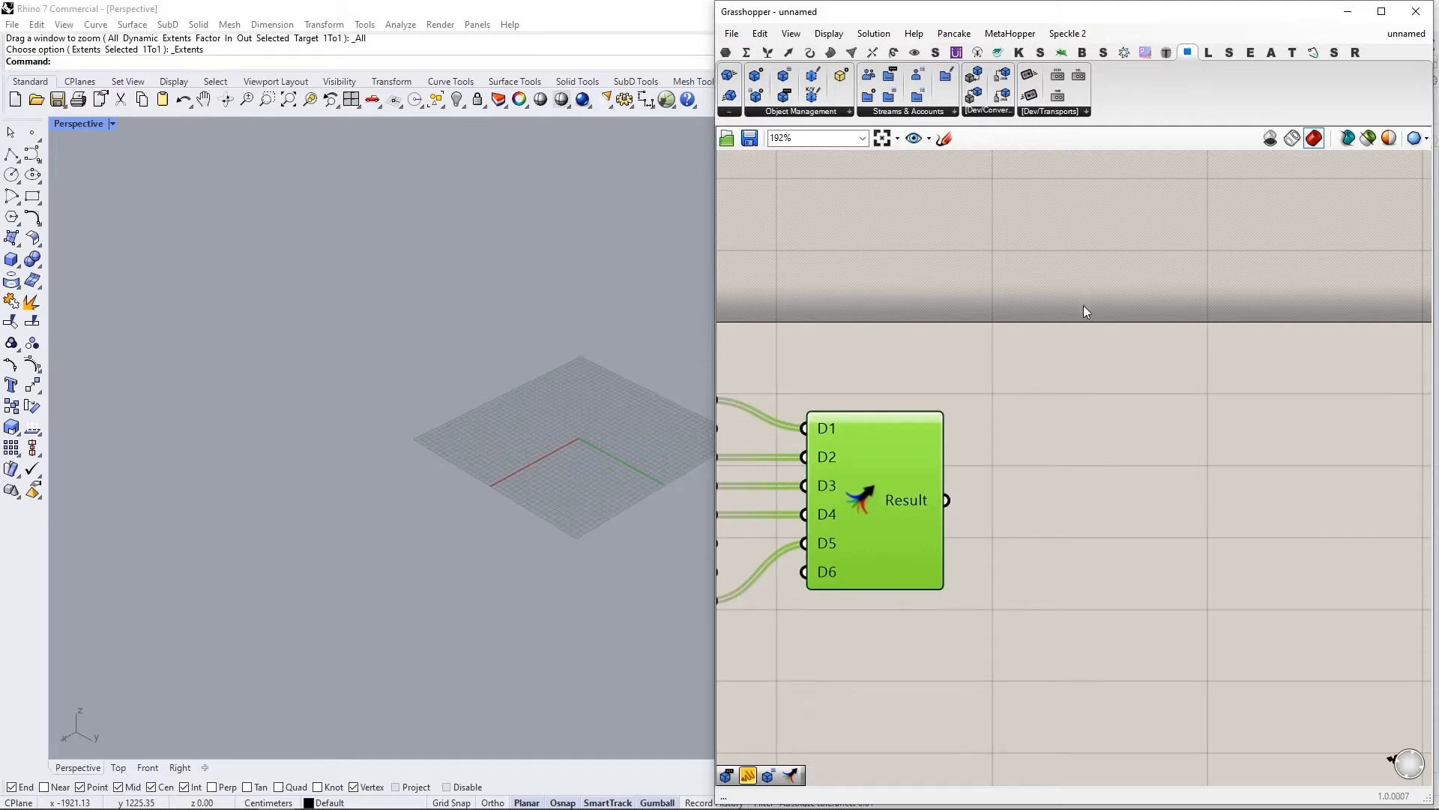
{"action": "double_click", "coordinate": [1093, 288]}
{"action": "type", "text": "expand"}
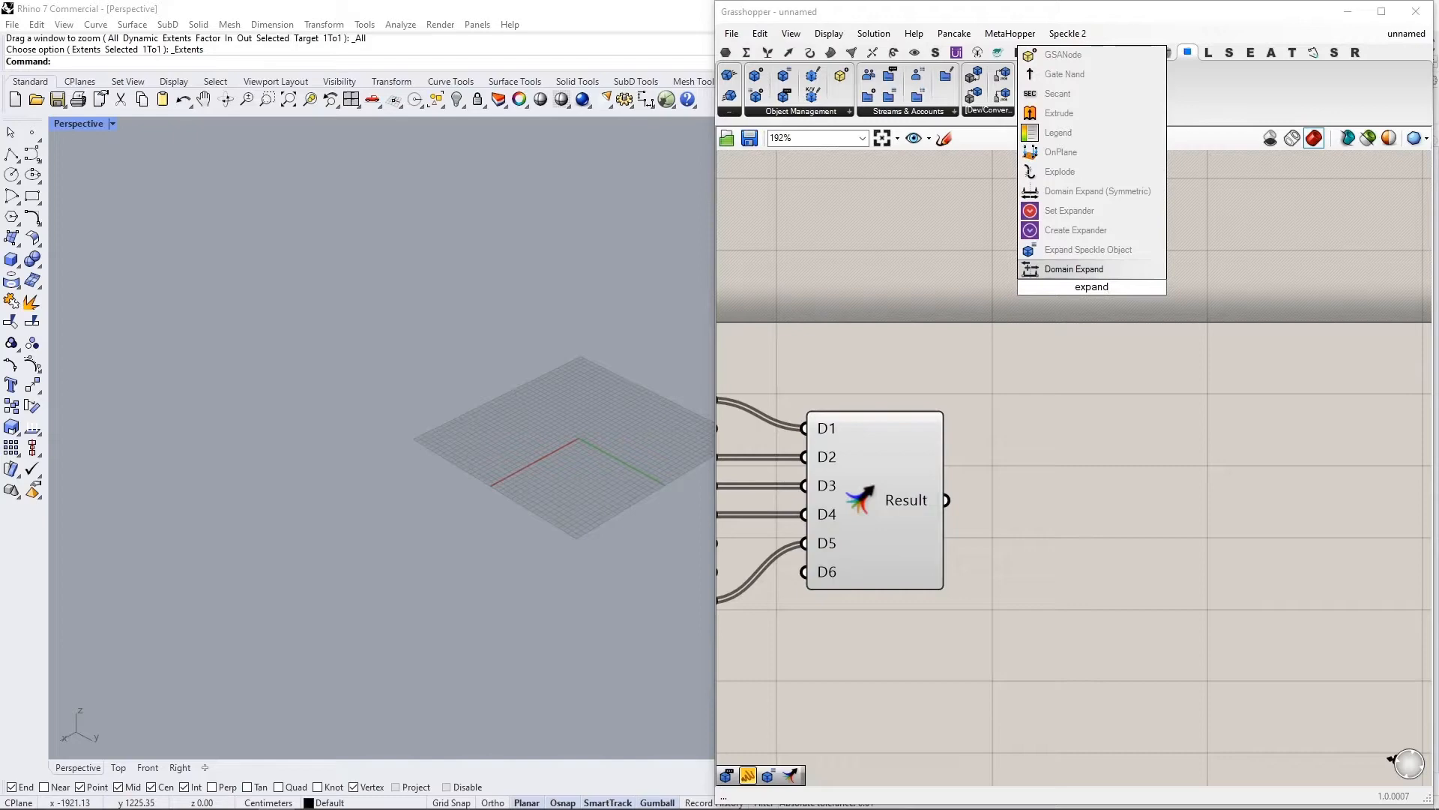
{"action": "key", "text": "Up"}
{"action": "key", "text": "Return"}
{"action": "left_click_drag", "start_coordinate": [949, 503], "coordinate": [1010, 287]}
Step: Move the new Expand Speckle Object component higher on the canvas, clear of the Merge component, and deselect it
{"action": "scroll", "coordinate": [1003, 328], "scroll_direction": "down", "scroll_amount": 1}
{"action": "scroll", "coordinate": [1001, 329], "scroll_direction": "down", "scroll_amount": 2}
{"action": "right_click_drag", "start_coordinate": [1121, 357], "coordinate": [1006, 584]}
{"action": "scroll", "coordinate": [1006, 583], "scroll_direction": "down", "scroll_amount": 1}
{"action": "left_click_drag", "start_coordinate": [981, 611], "coordinate": [1029, 401]}
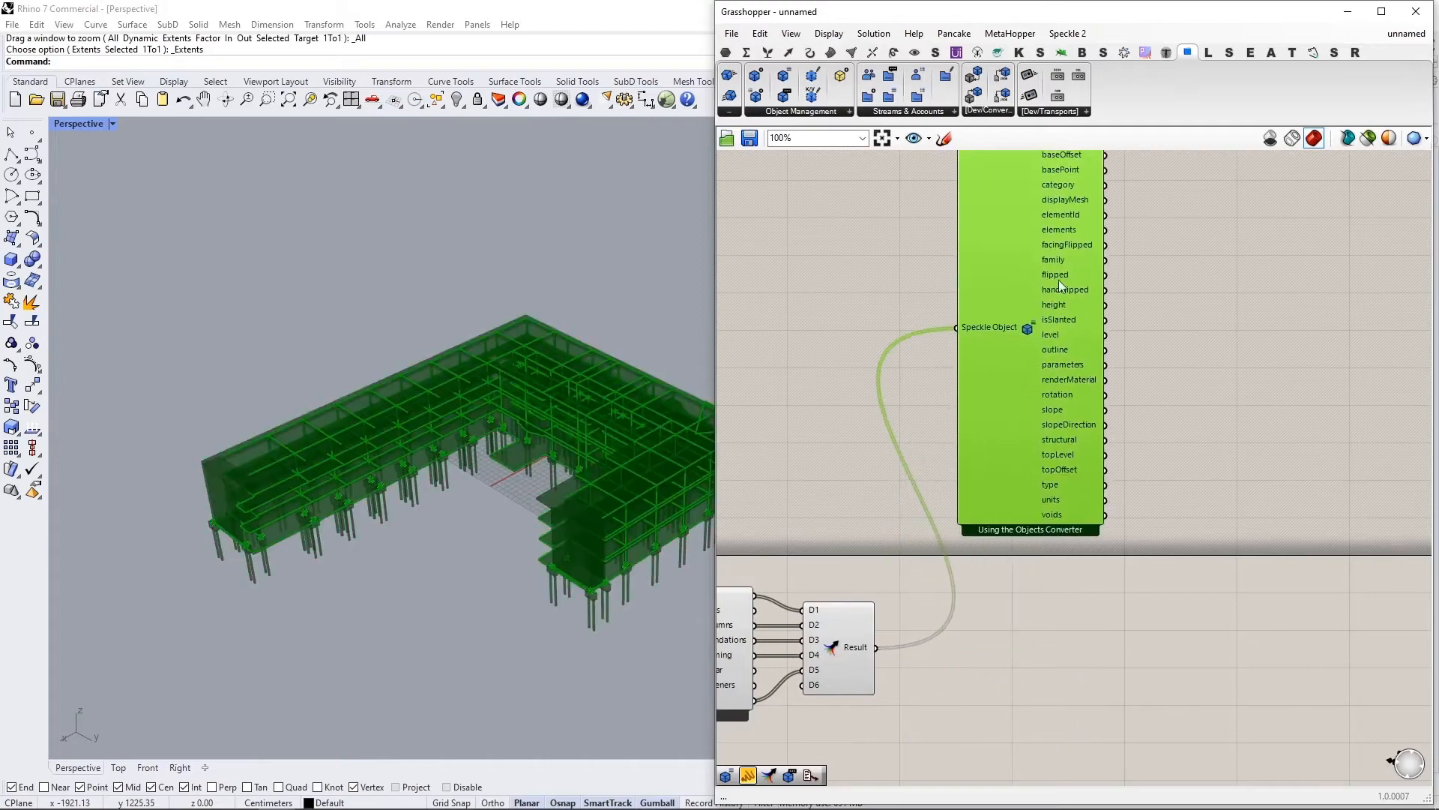
{"action": "right_click_drag", "start_coordinate": [1160, 323], "coordinate": [1127, 448]}
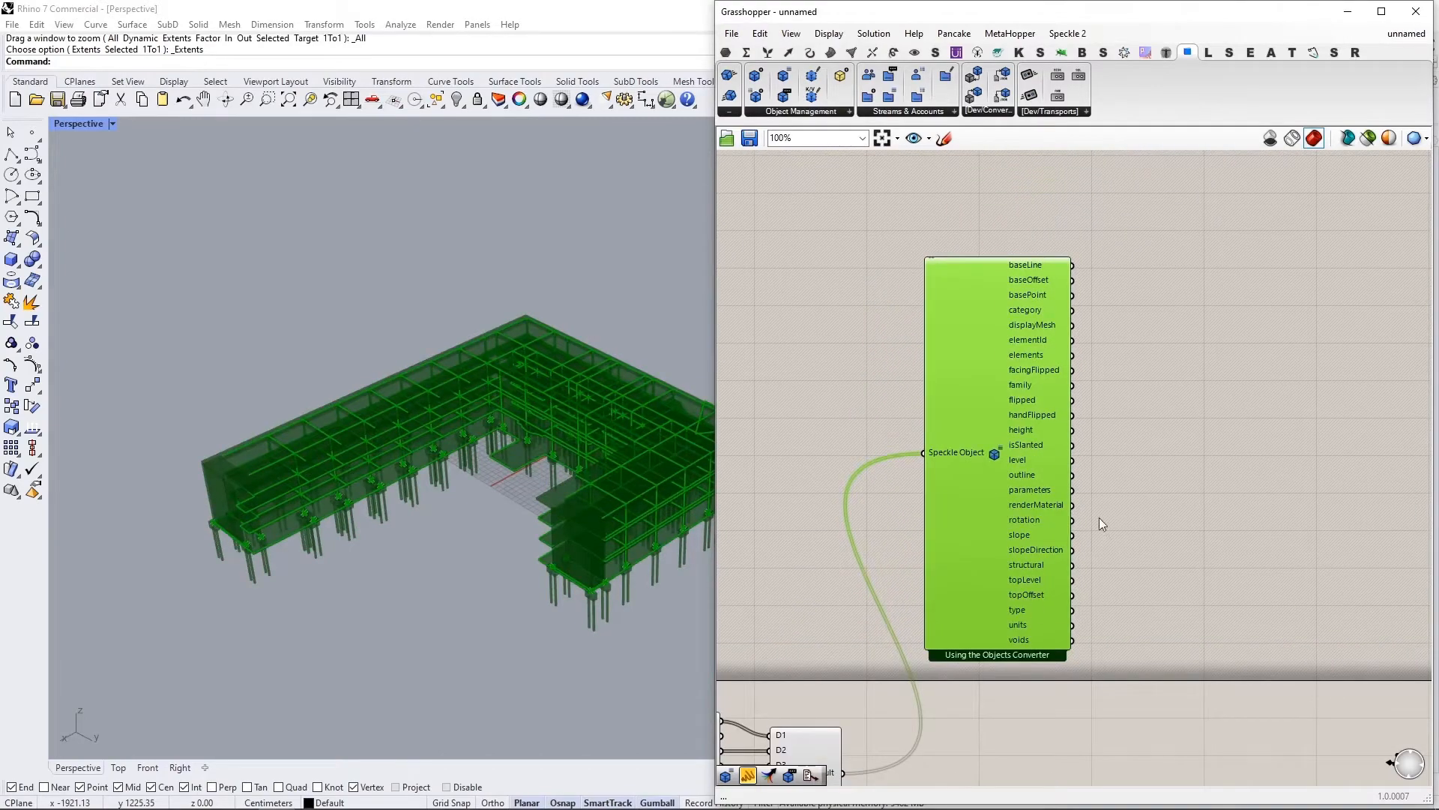
{"action": "left_click", "coordinate": [1126, 326]}
Step: Examine the expanded properties of the merged elements, checking the data in the elementId, level and type outputs
{"action": "scroll", "coordinate": [1042, 307], "scroll_direction": "up", "scroll_amount": 4}
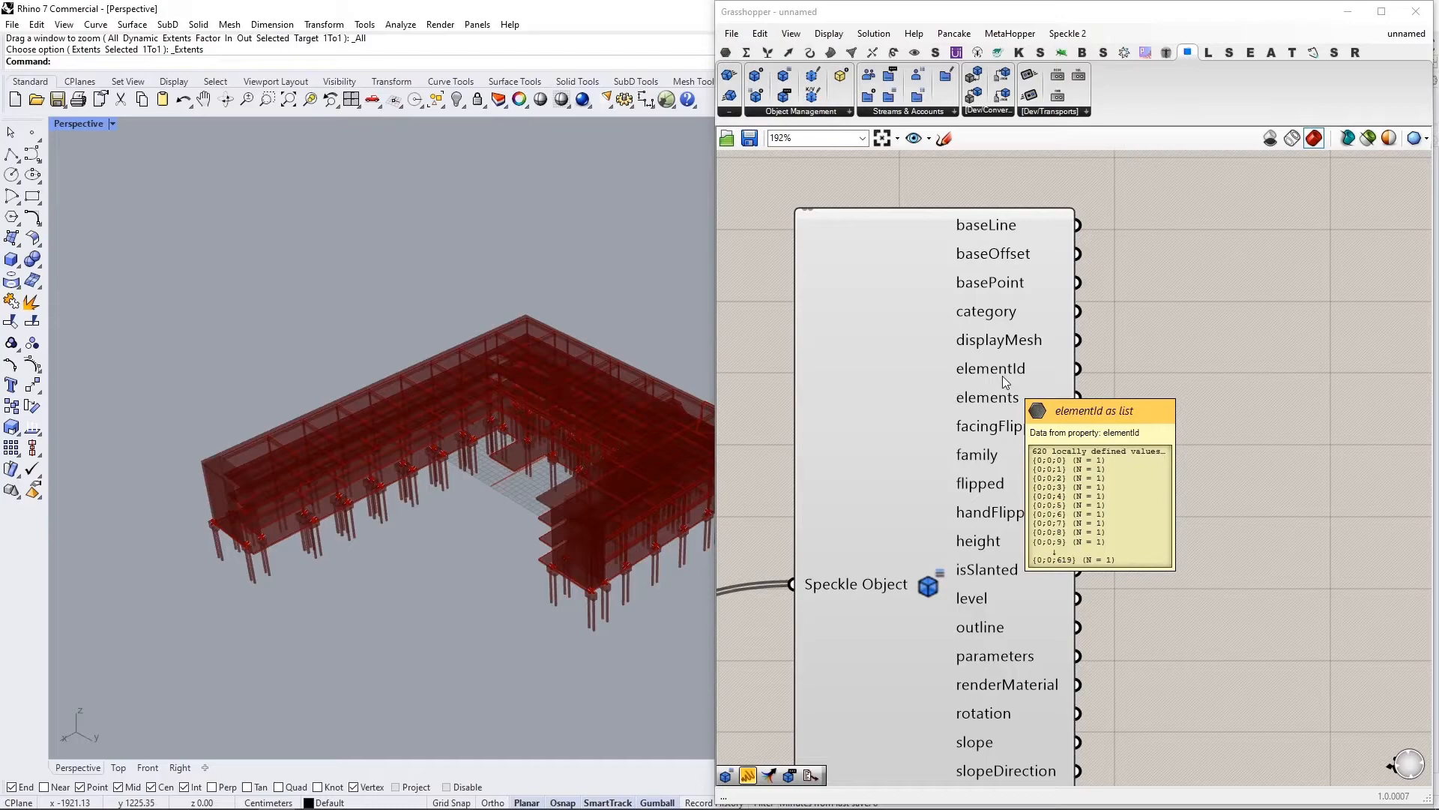
{"action": "mouse_move", "coordinate": [987, 374]}
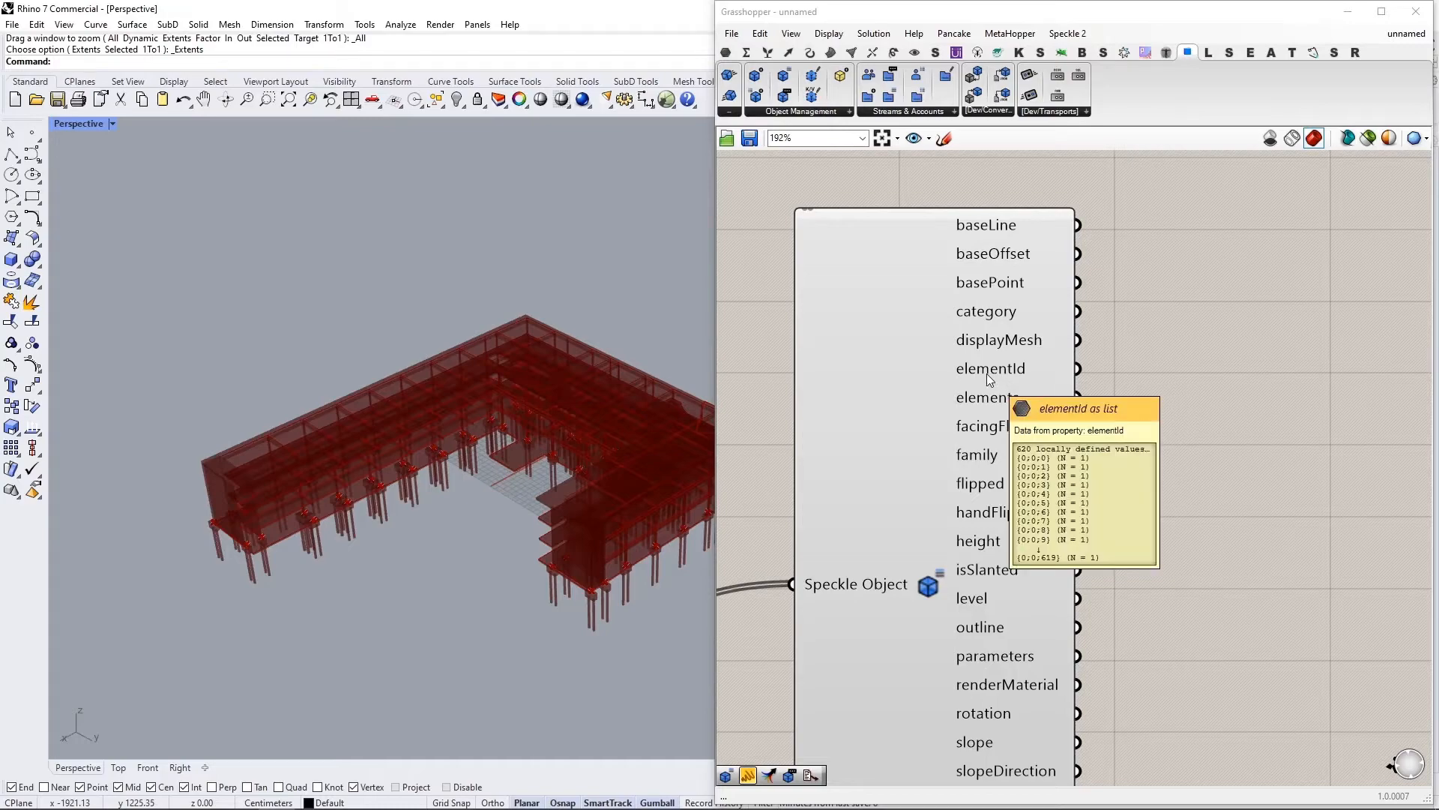
{"action": "scroll", "coordinate": [1128, 420], "scroll_direction": "down", "scroll_amount": 1}
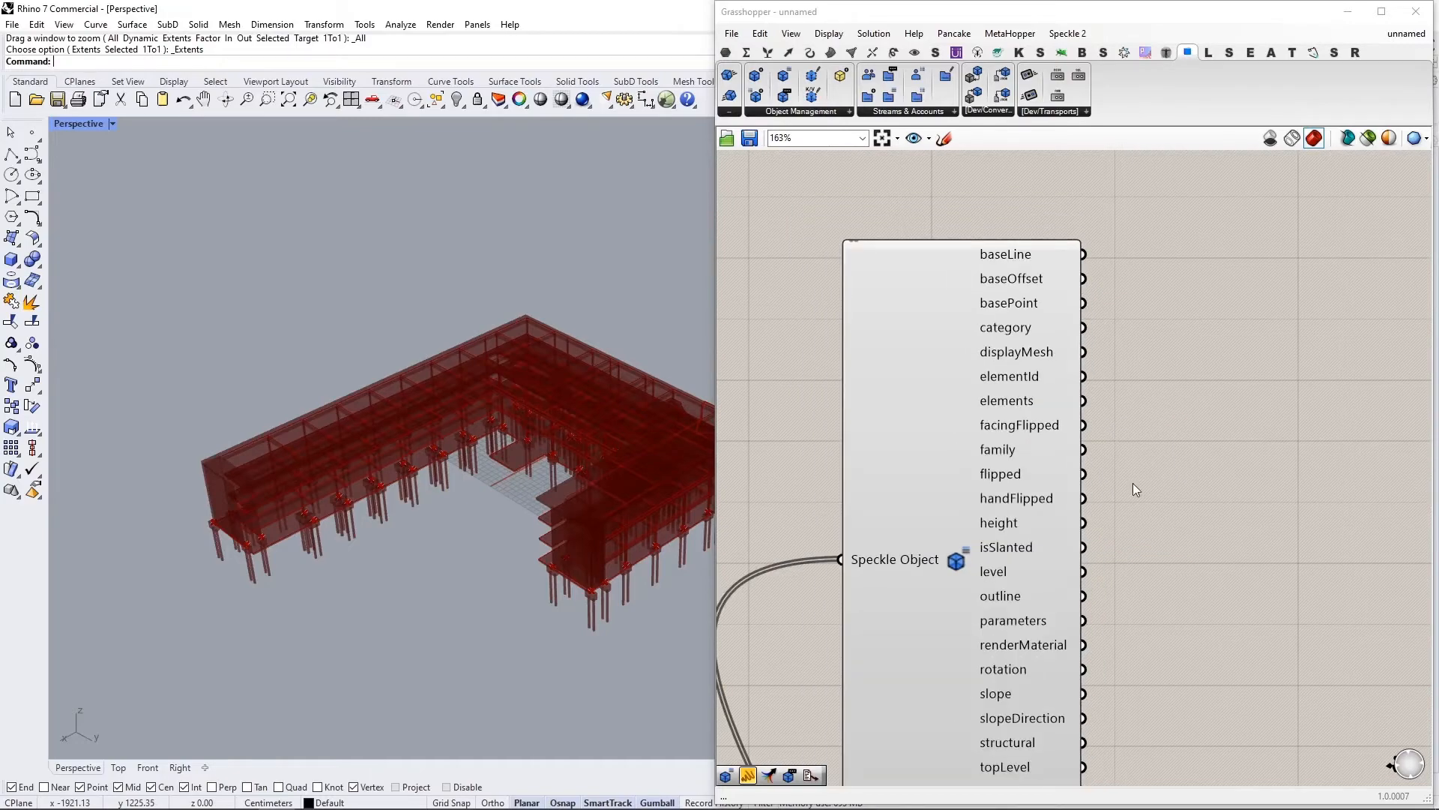
{"action": "right_click_drag", "start_coordinate": [1132, 527], "coordinate": [1131, 439]}
{"action": "scroll", "coordinate": [1039, 399], "scroll_direction": "up", "scroll_amount": 1}
{"action": "scroll", "coordinate": [1039, 405], "scroll_direction": "up", "scroll_amount": 1}
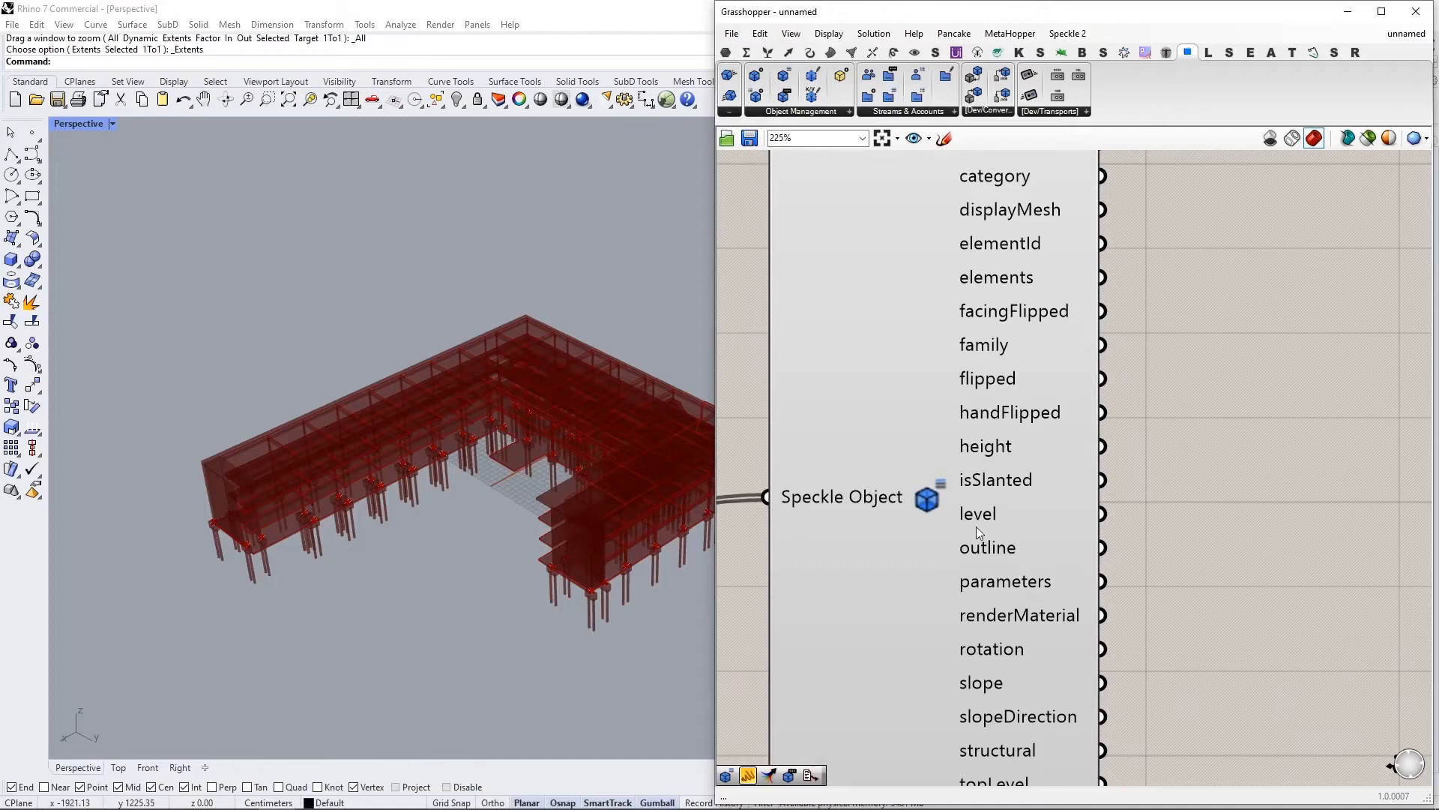
{"action": "mouse_move", "coordinate": [970, 523]}
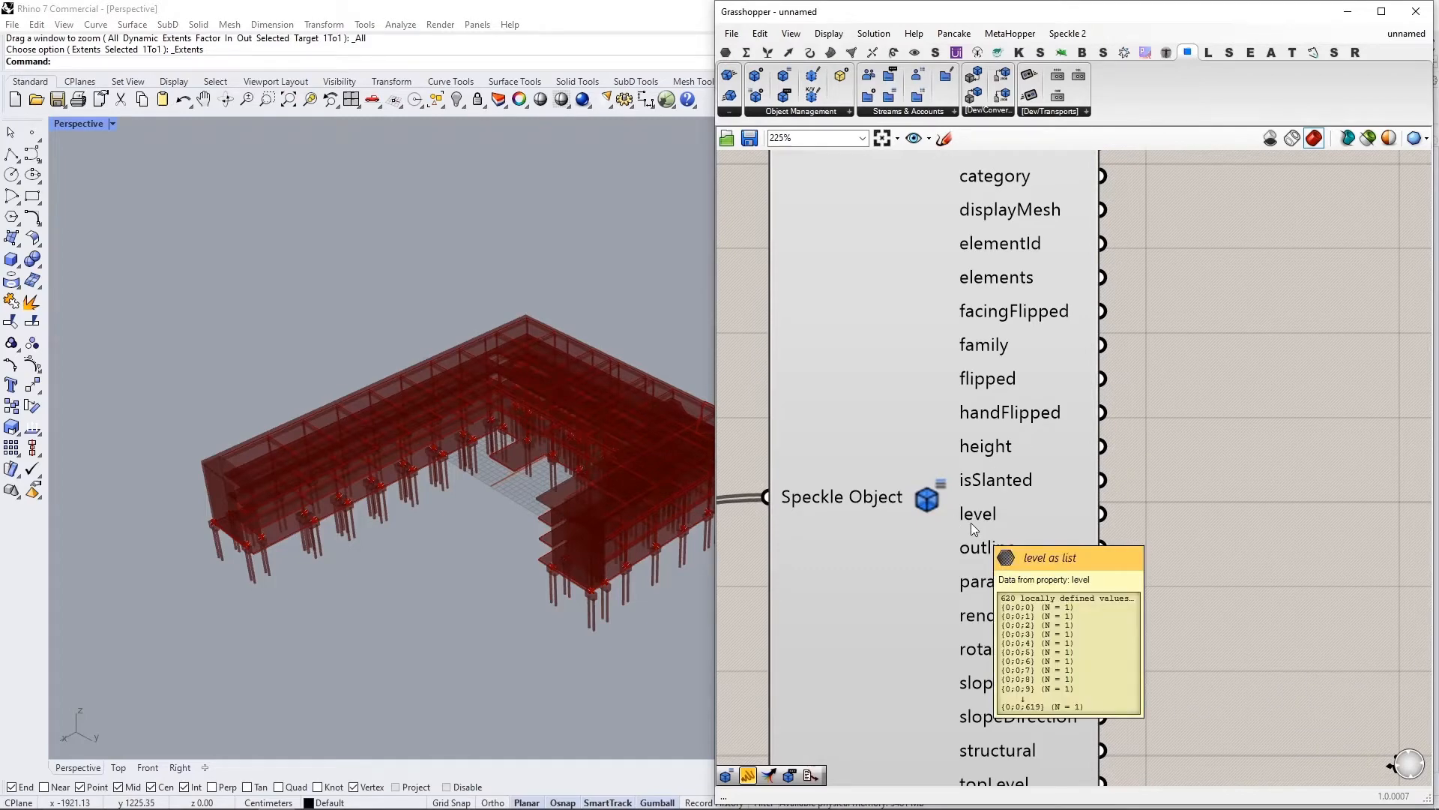
{"action": "right_click_drag", "start_coordinate": [1147, 577], "coordinate": [1146, 436]}
{"action": "scroll", "coordinate": [1145, 485], "scroll_direction": "down", "scroll_amount": 1}
{"action": "scroll", "coordinate": [1155, 482], "scroll_direction": "up", "scroll_amount": 2}
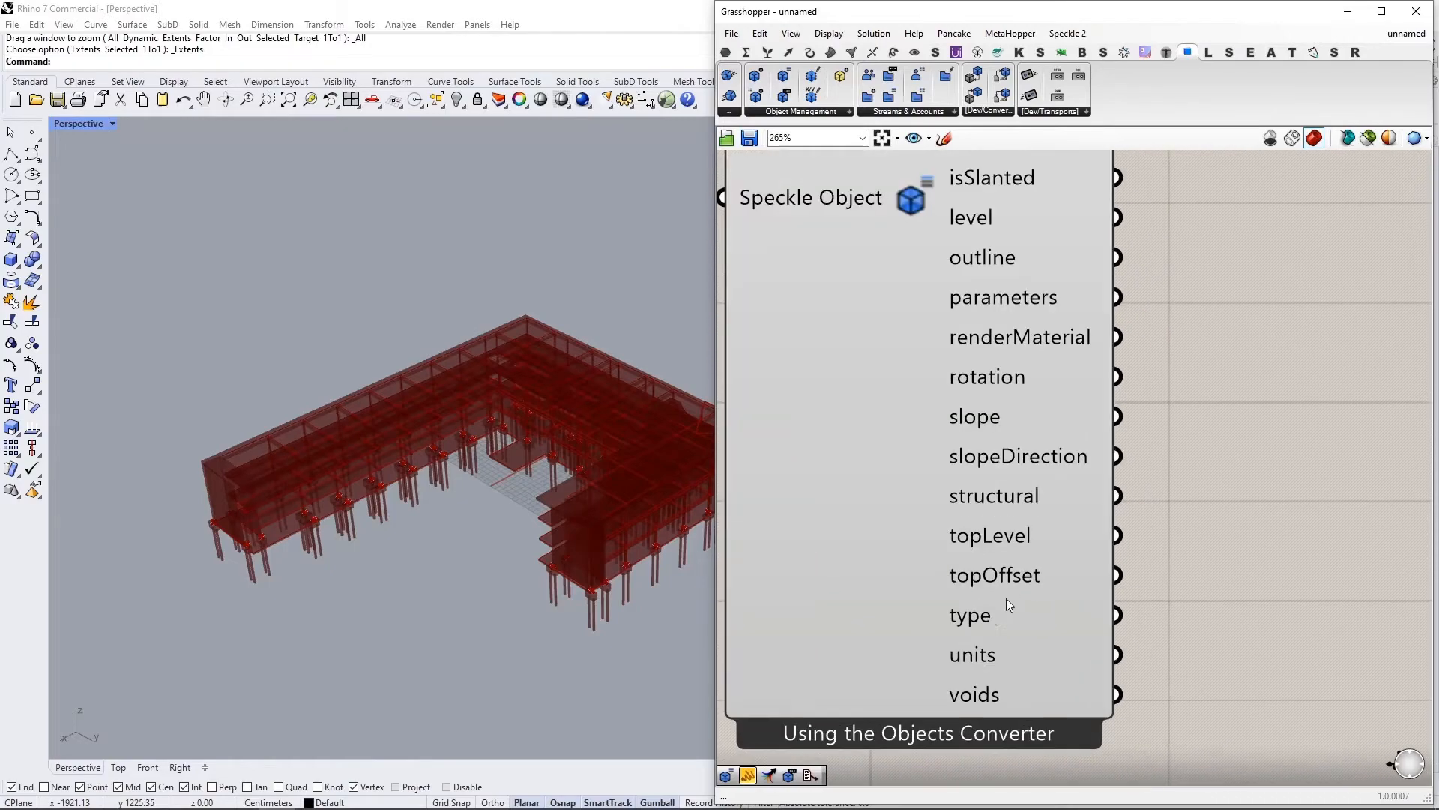
{"action": "mouse_move", "coordinate": [1003, 611]}
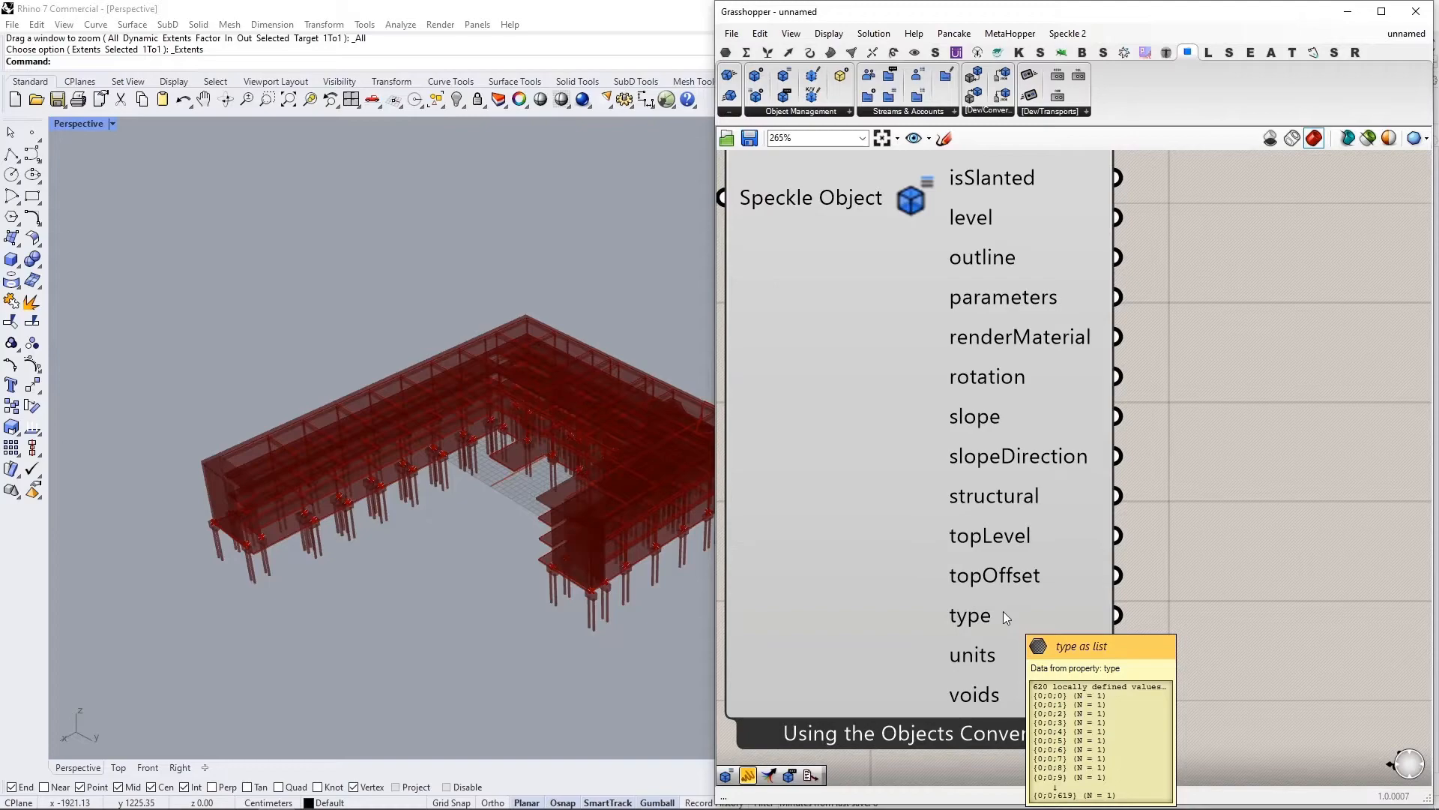
{"action": "scroll", "coordinate": [1003, 610], "scroll_direction": "down", "scroll_amount": 4}
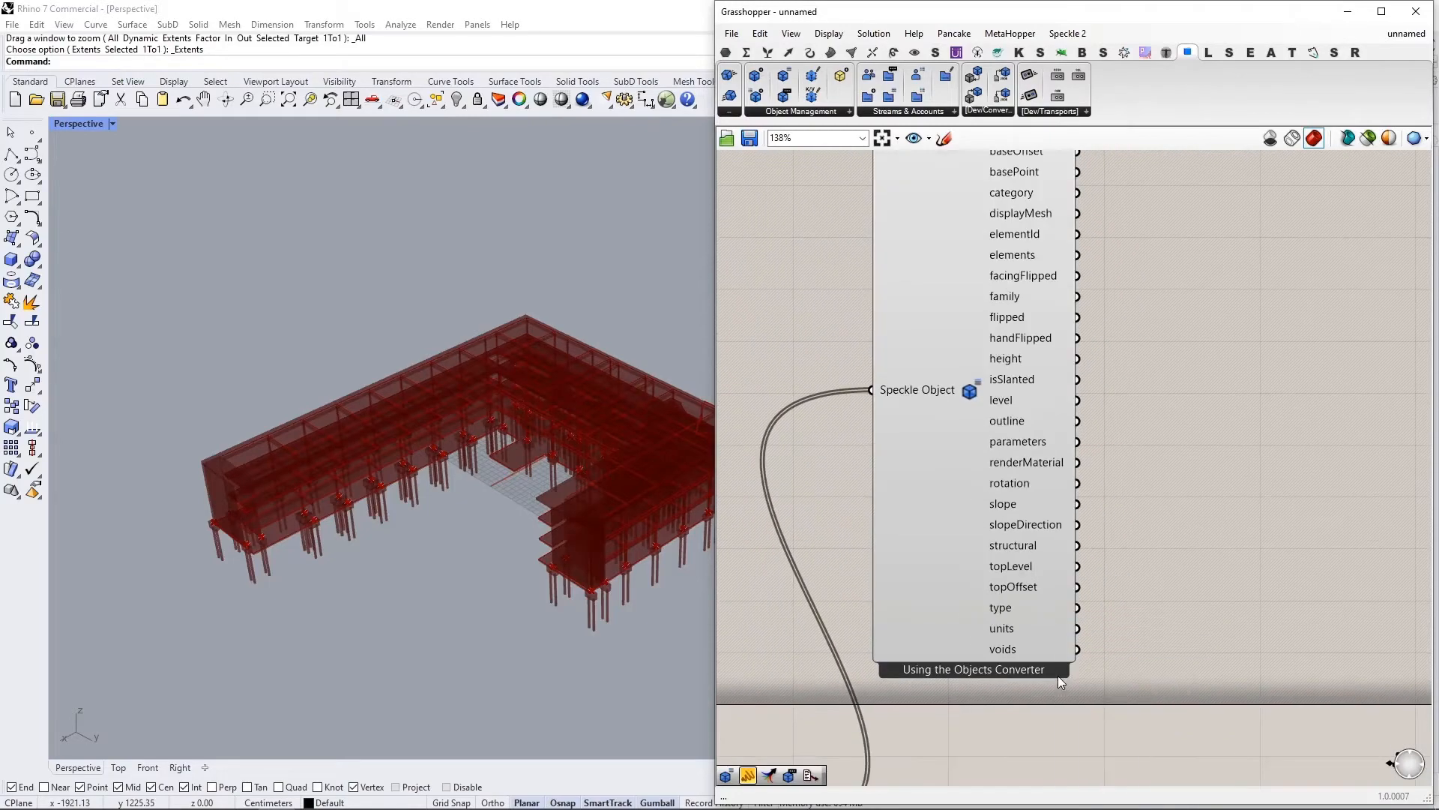
{"action": "right_click_drag", "start_coordinate": [1059, 677], "coordinate": [1149, 521]}
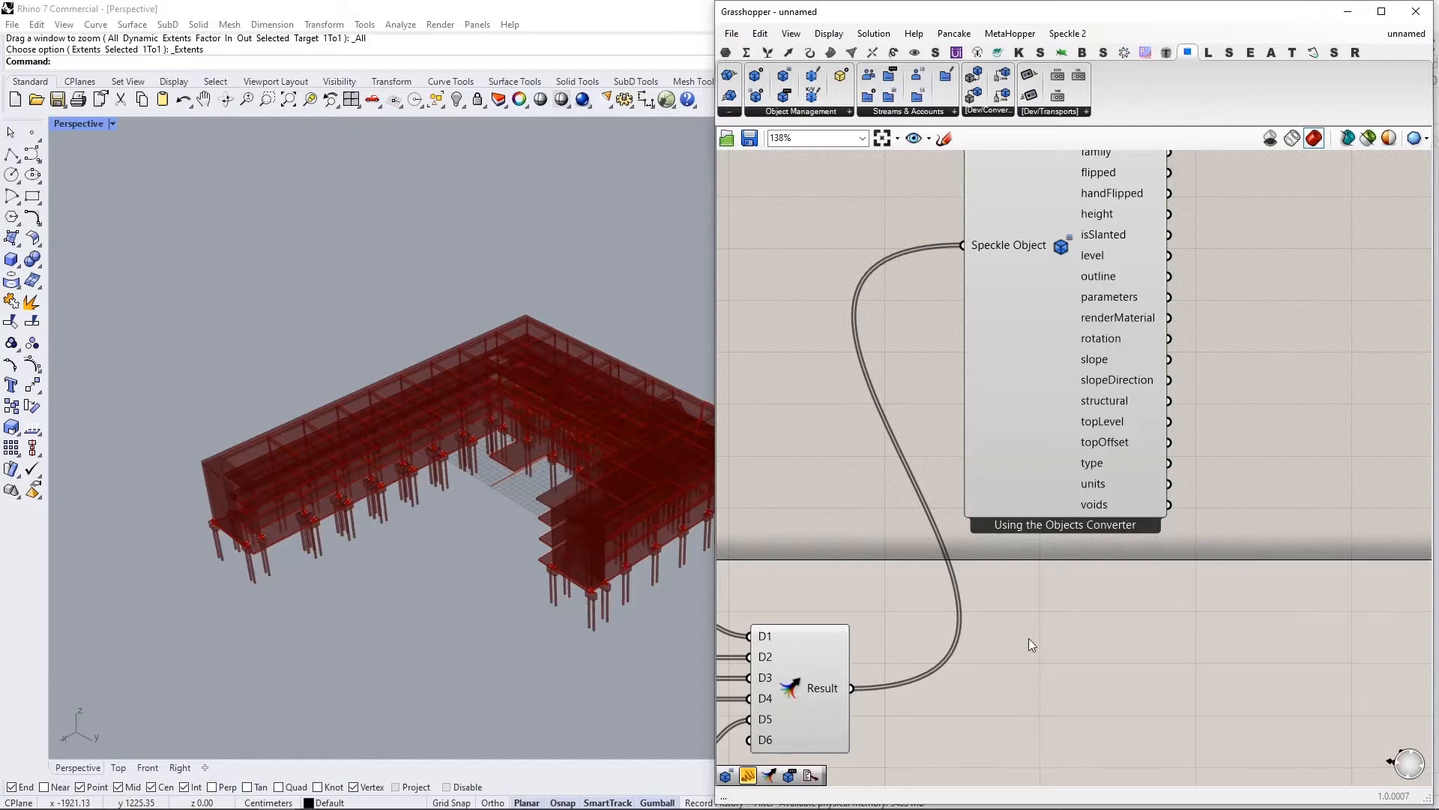
Step: Add a Speckle Object Value by Key component in the empty canvas area beside the Merge component
{"action": "scroll", "coordinate": [1039, 324], "scroll_direction": "down", "scroll_amount": 1}
{"action": "right_click_drag", "start_coordinate": [1117, 326], "coordinate": [1081, 474]}
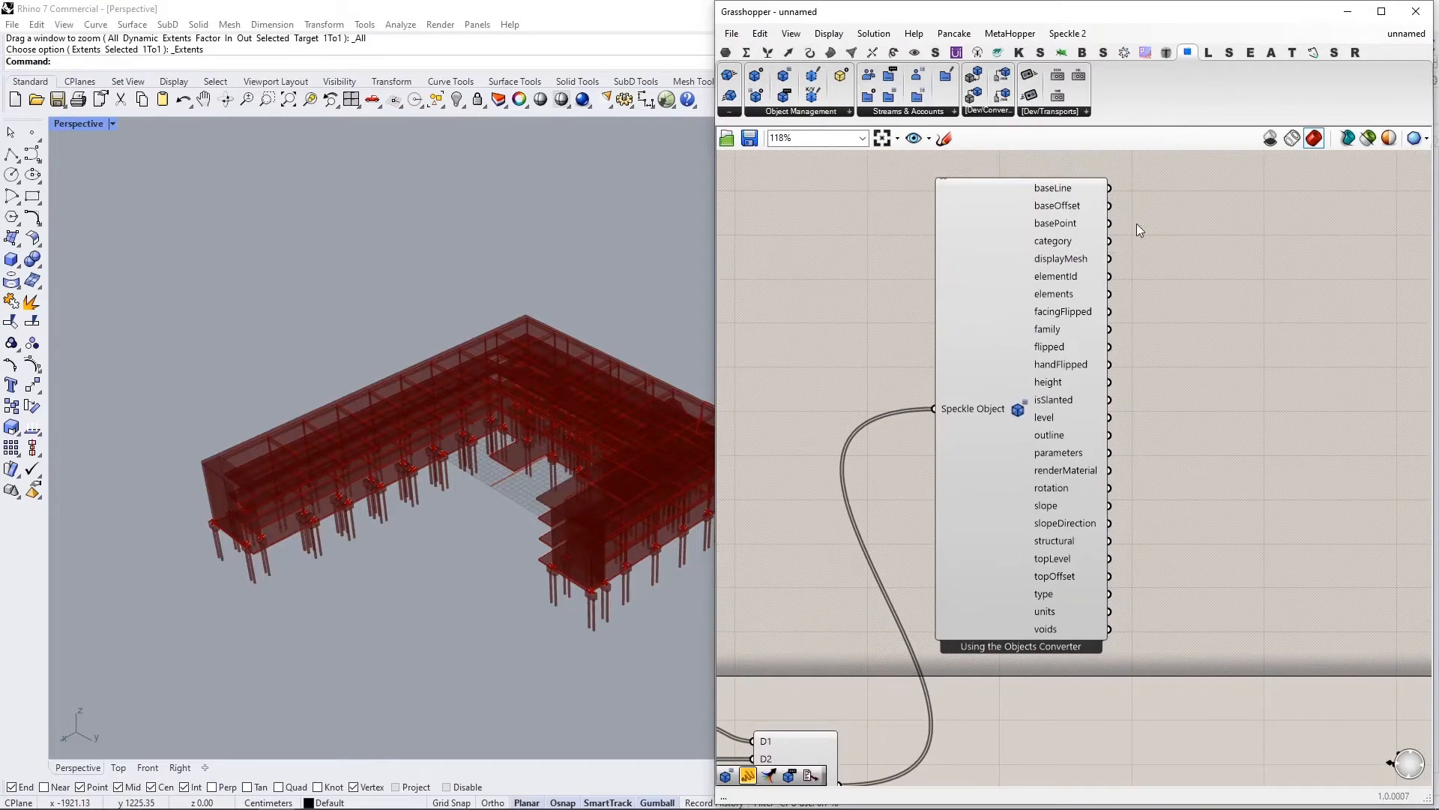
{"action": "double_click", "coordinate": [1211, 243]}
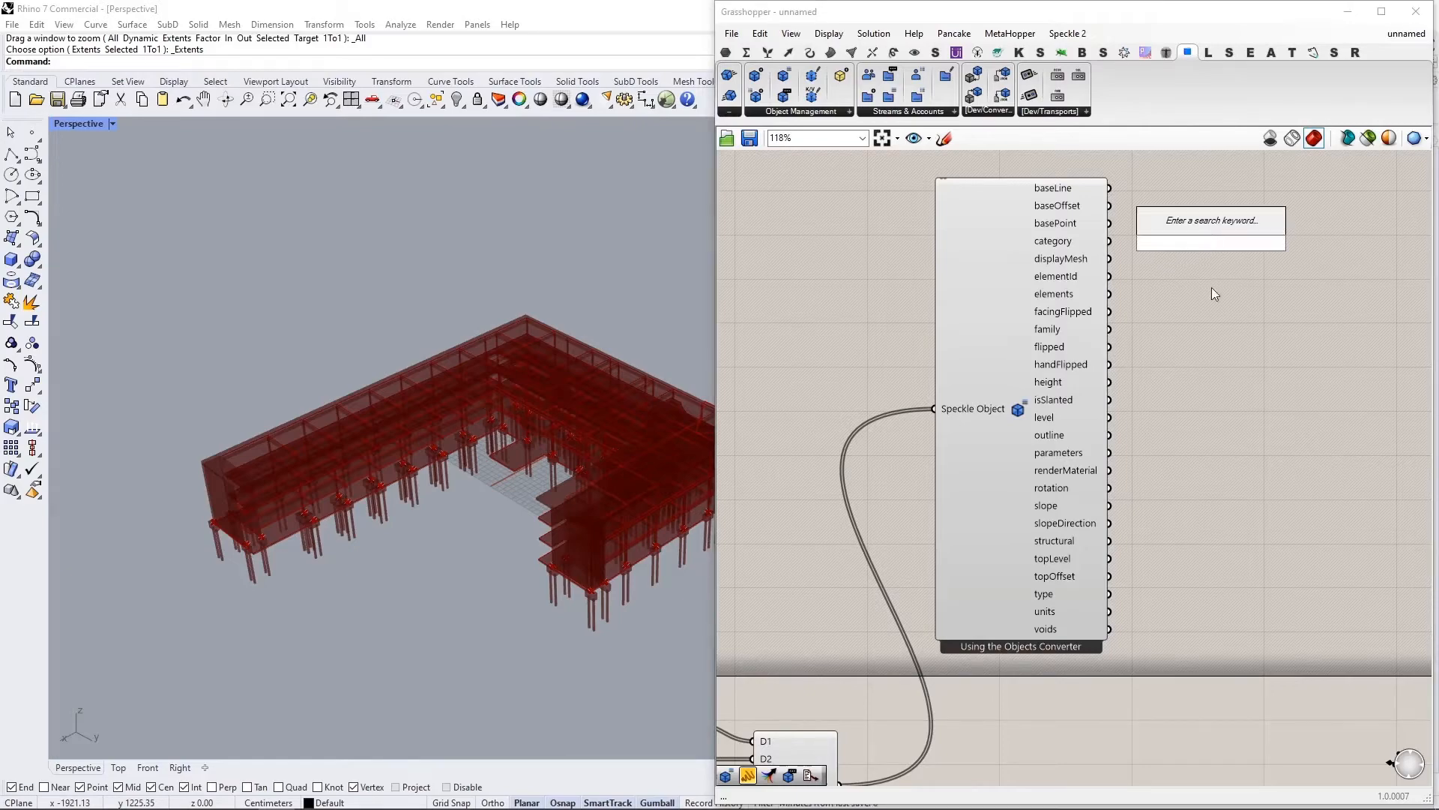
{"action": "right_click_drag", "start_coordinate": [1201, 312], "coordinate": [1242, 148]}
{"action": "right_click_drag", "start_coordinate": [992, 596], "coordinate": [1019, 524]}
{"action": "scroll", "coordinate": [1019, 525], "scroll_direction": "up", "scroll_amount": 2}
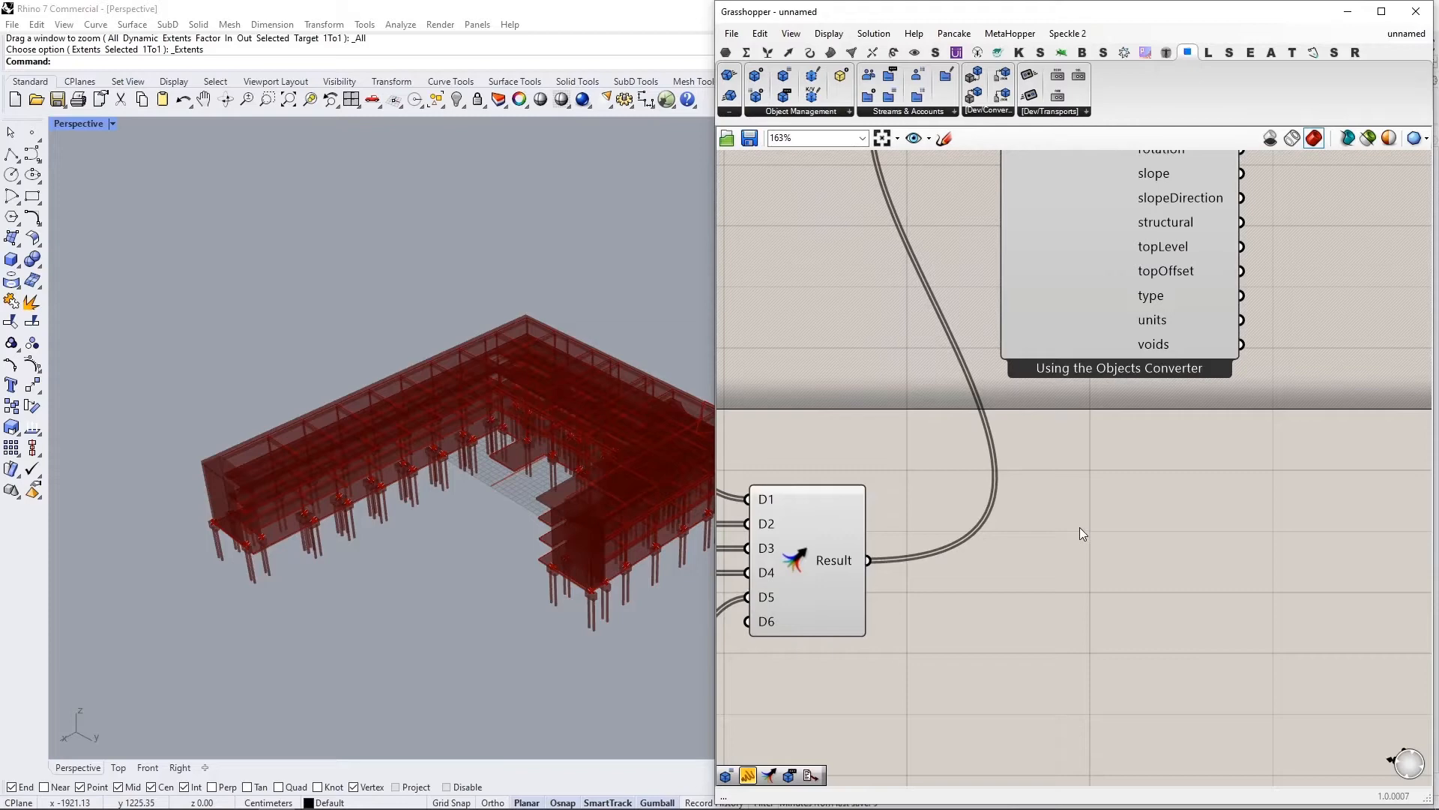
{"action": "double_click", "coordinate": [1087, 509]}
{"action": "type", "text": "speckle key"}
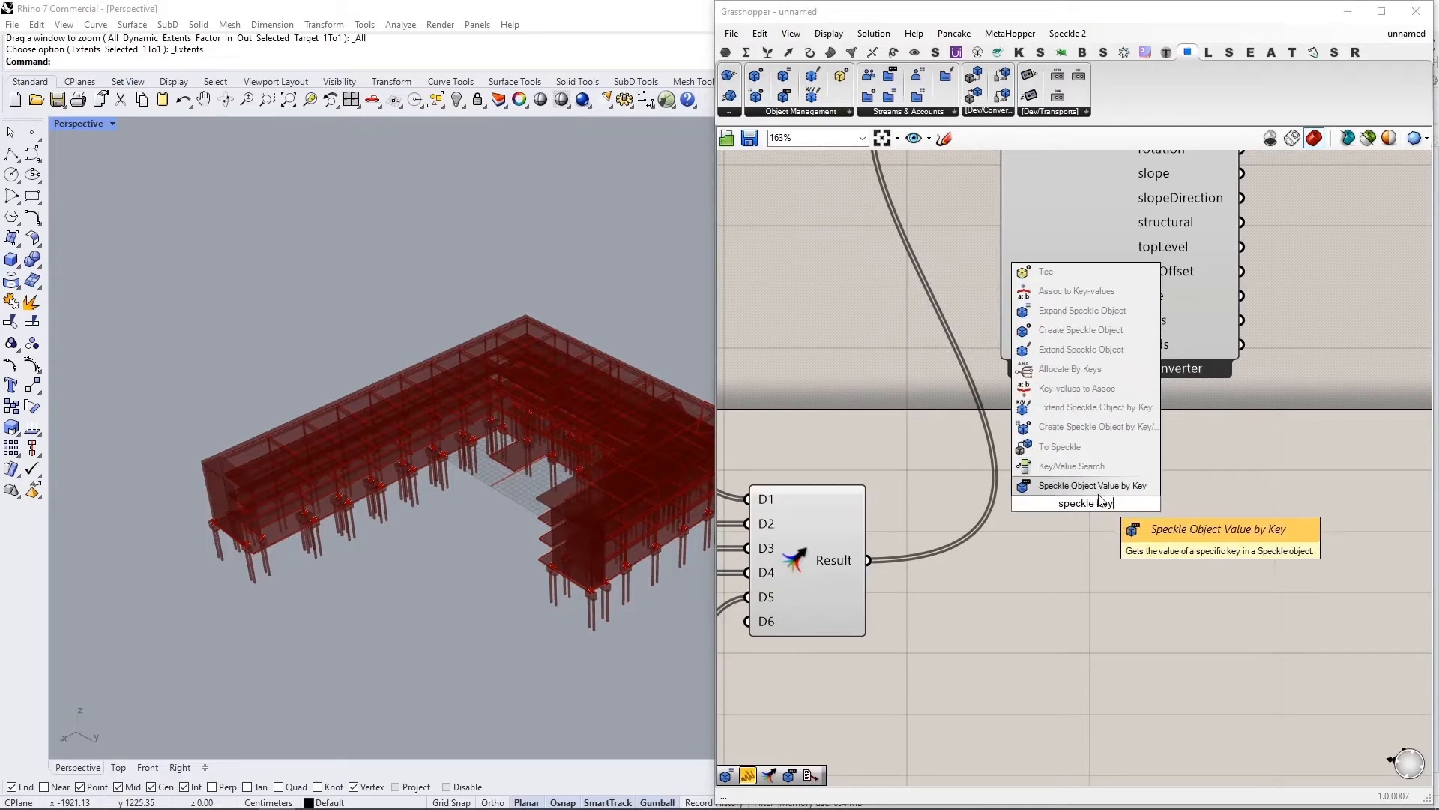
{"action": "left_click", "coordinate": [1092, 486]}
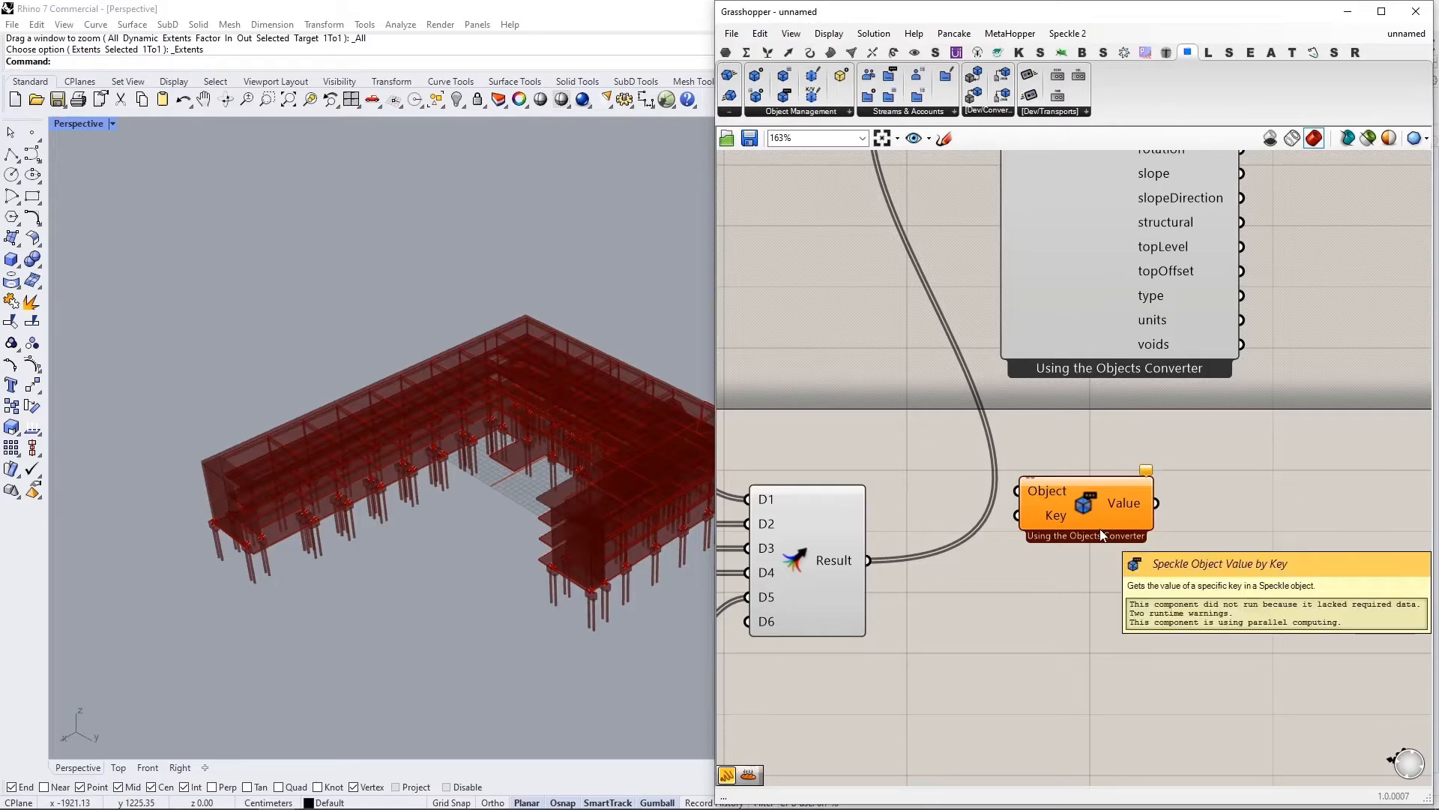
Step: Connect Merge's Result output to the Object input of Speckle Object Value by Key, and move that component farther from Merge
{"action": "scroll", "coordinate": [1008, 517], "scroll_direction": "down", "scroll_amount": 3}
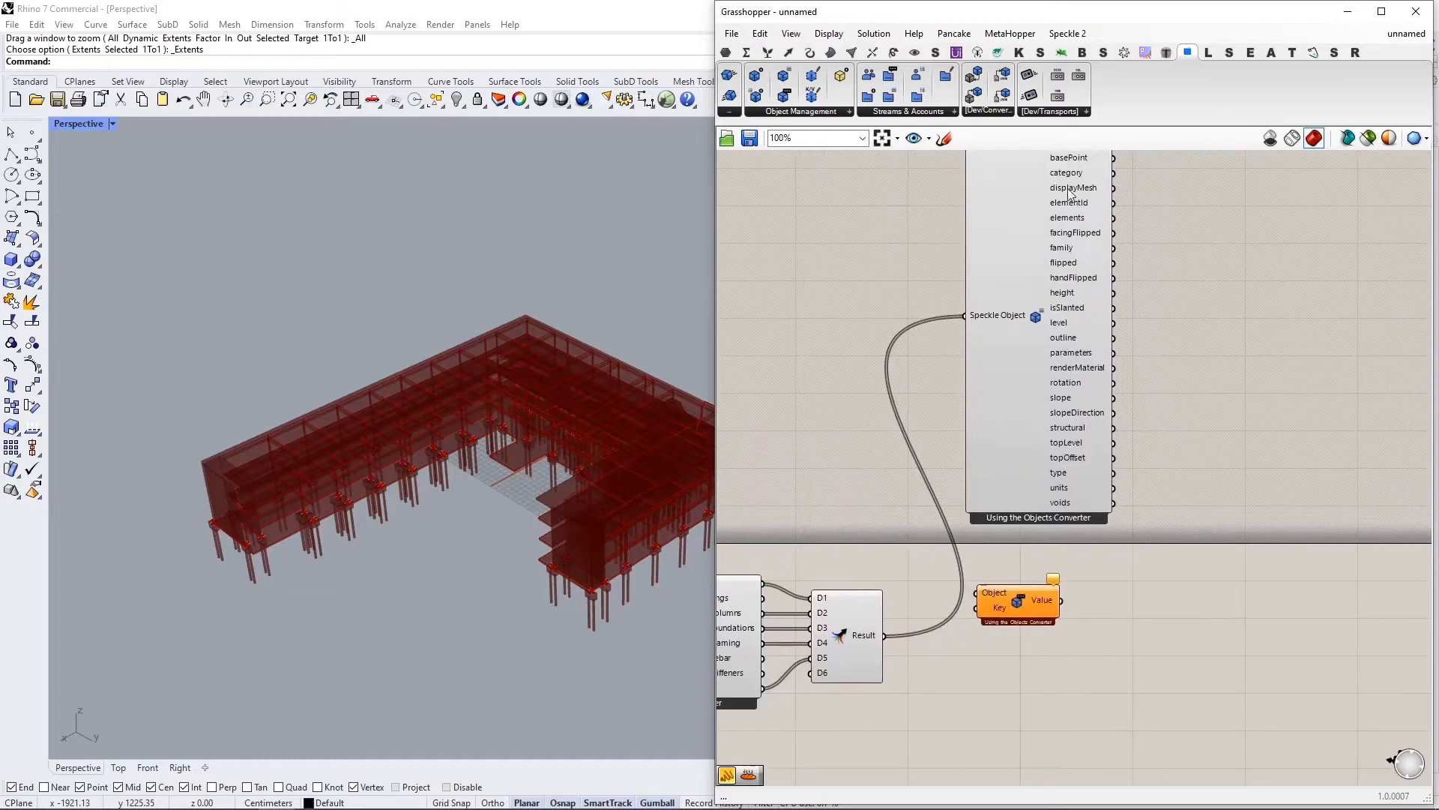
{"action": "scroll", "coordinate": [1070, 194], "scroll_direction": "up", "scroll_amount": 3}
{"action": "scroll", "coordinate": [1106, 213], "scroll_direction": "down", "scroll_amount": 3}
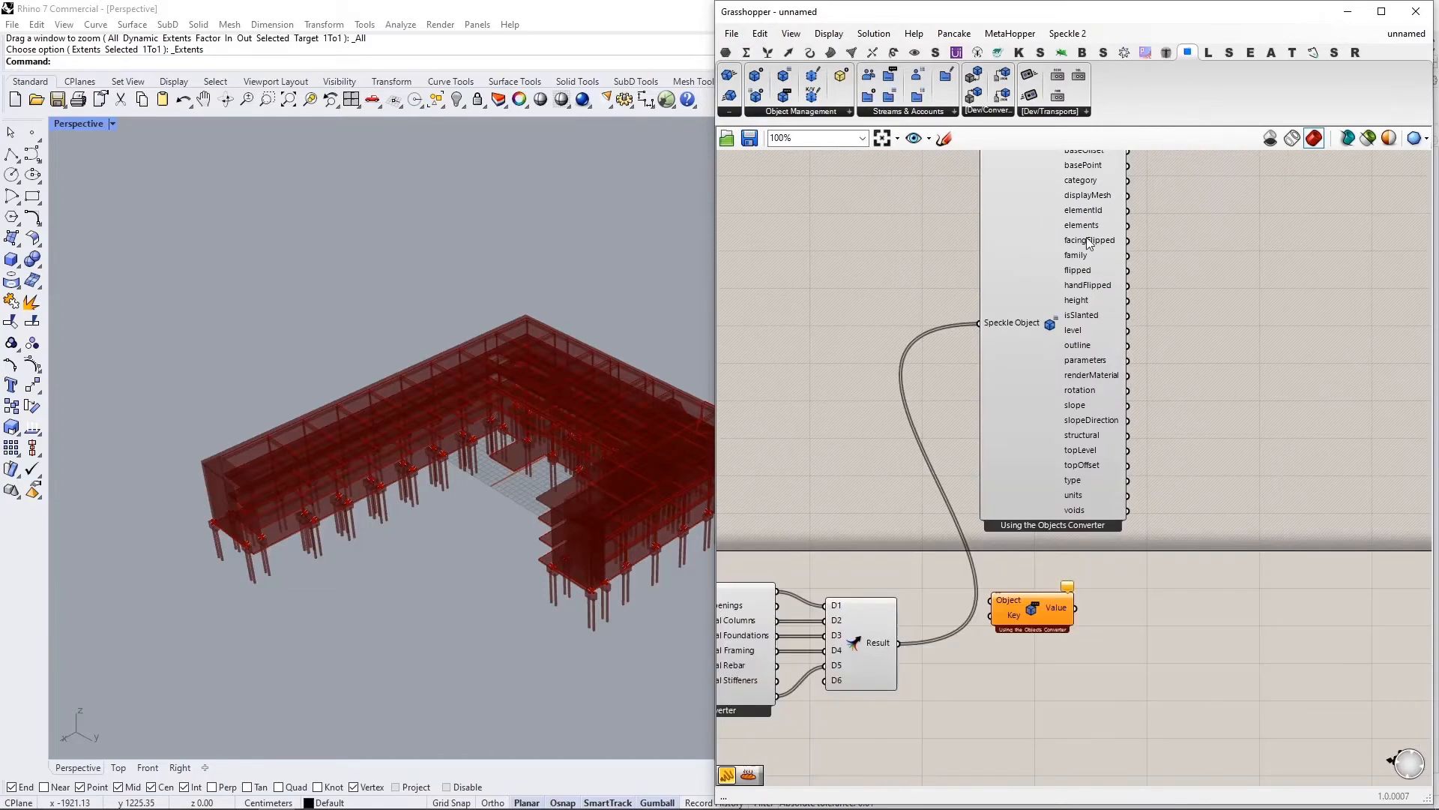
{"action": "right_click_drag", "start_coordinate": [983, 502], "coordinate": [1035, 397]}
{"action": "scroll", "coordinate": [1043, 480], "scroll_direction": "up", "scroll_amount": 4}
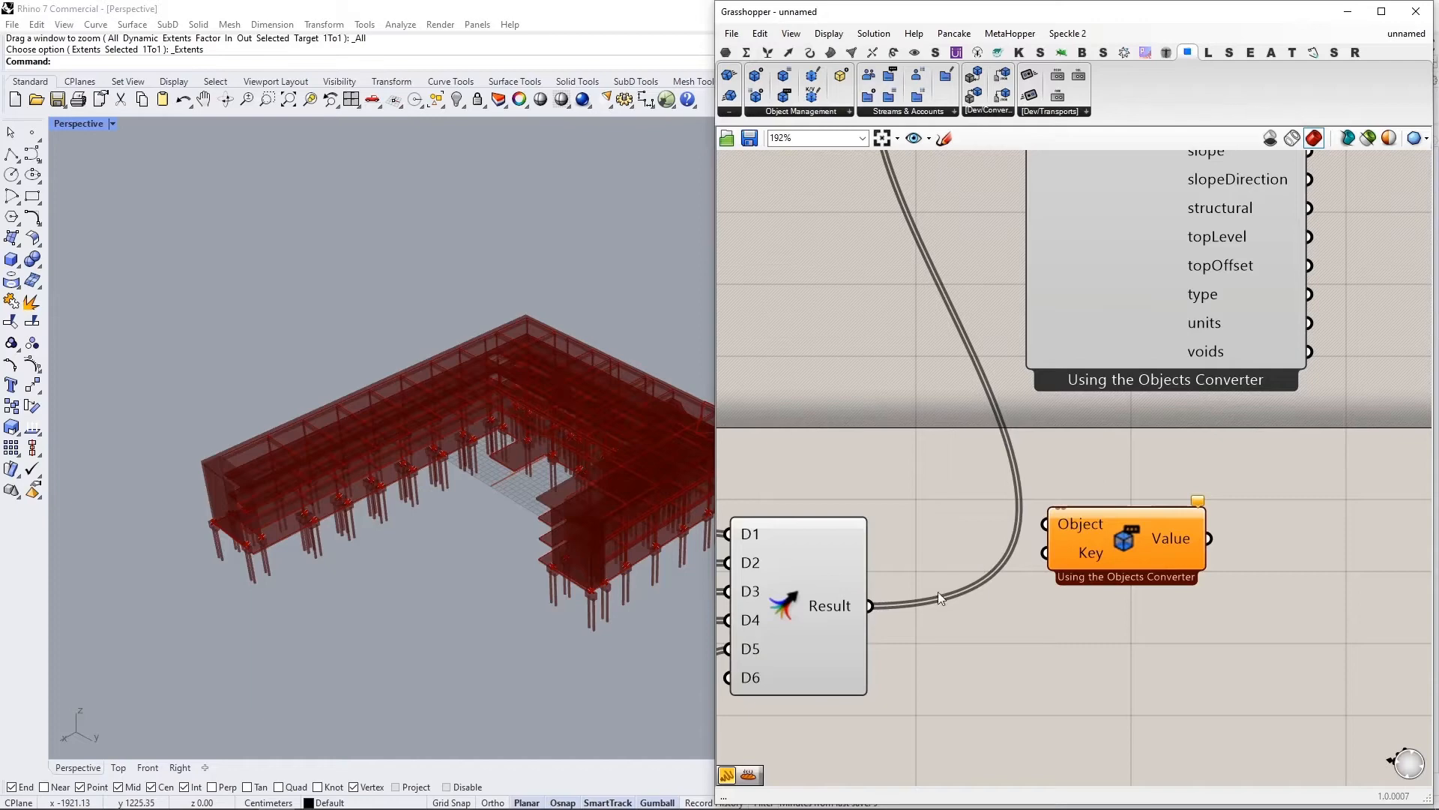
{"action": "left_click_drag", "start_coordinate": [904, 606], "coordinate": [1048, 524]}
{"action": "left_click_drag", "start_coordinate": [1131, 543], "coordinate": [1263, 546]}
Step: Add a text panel containing displayMesh and connect it to the Key input of Speckle Object Value by Key
{"action": "double_click", "coordinate": [1005, 636]}
{"action": "type", "text": "\""}
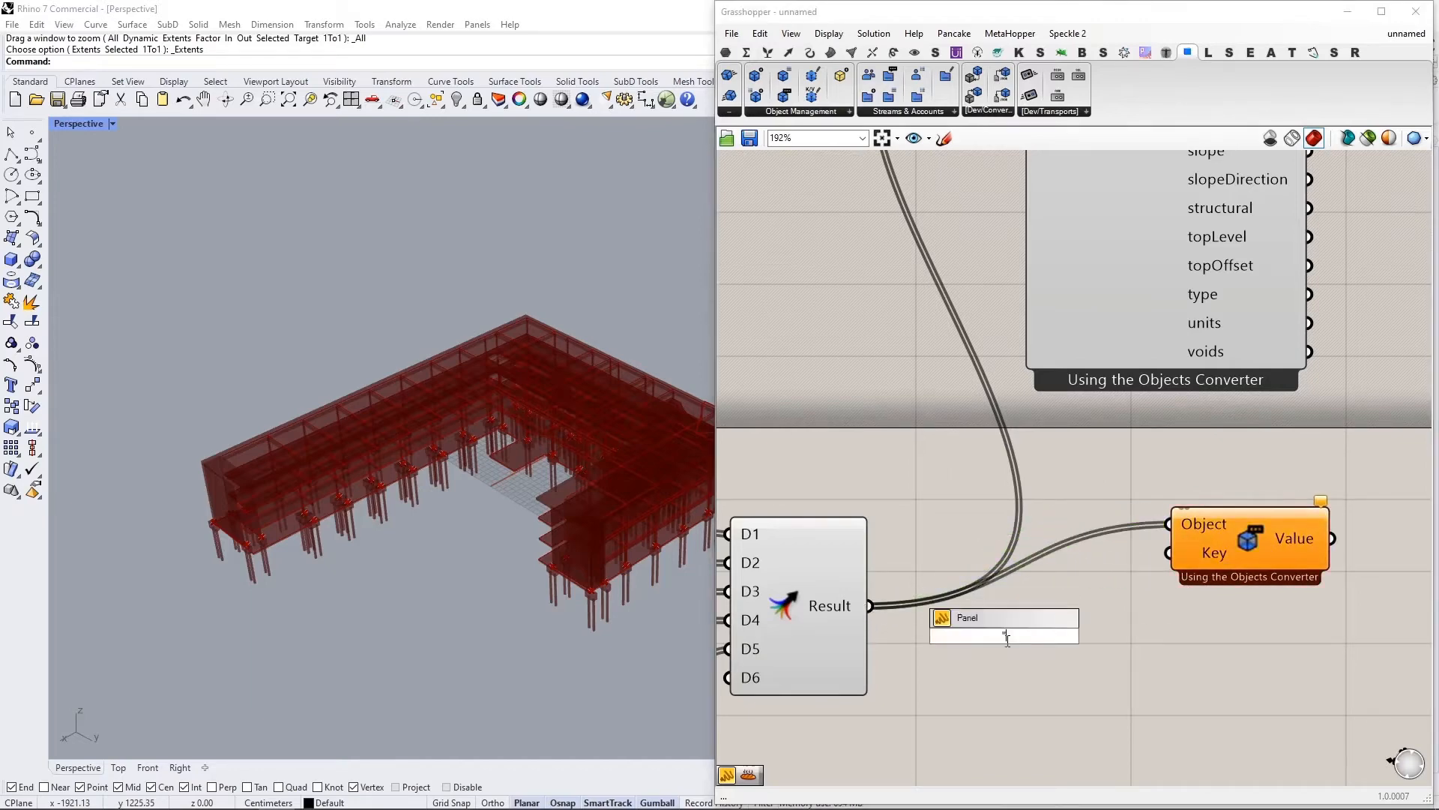
{"action": "type", "text": "displayMesh"}
{"action": "key", "text": "Return"}
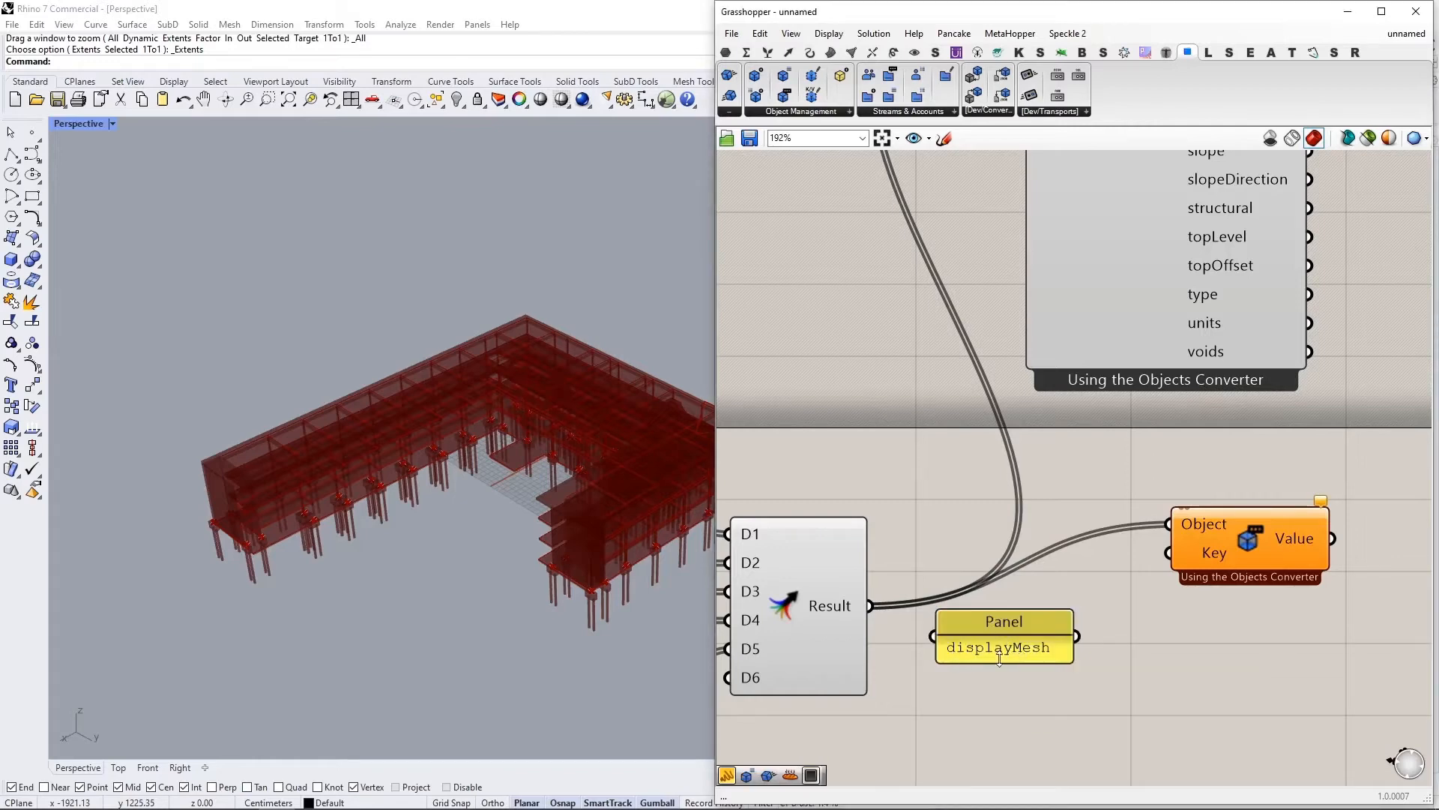
{"action": "left_click_drag", "start_coordinate": [1082, 639], "coordinate": [1158, 570]}
{"action": "scroll", "coordinate": [1243, 557], "scroll_direction": "down", "scroll_amount": 3}
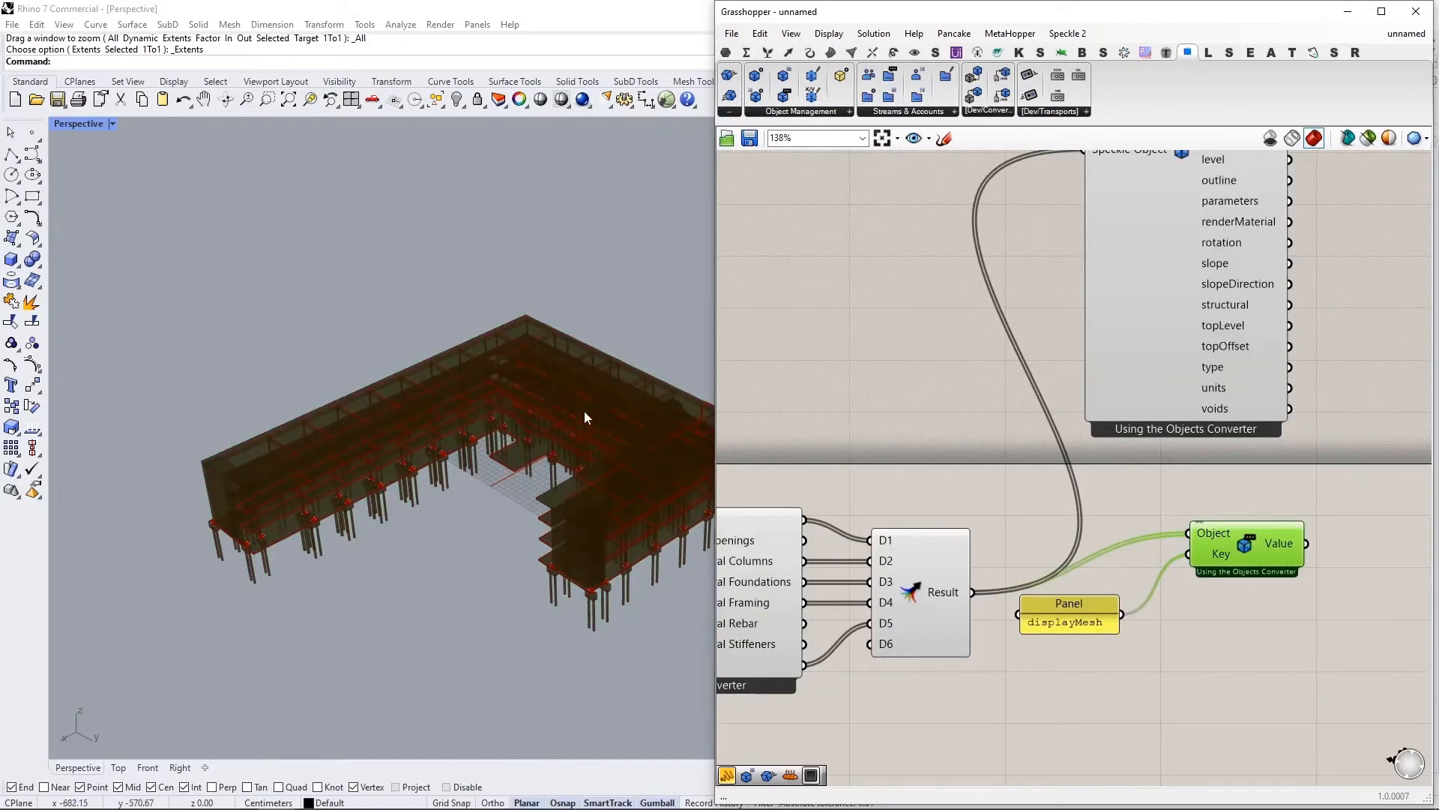
Step: Bring the whole model into view in Rhino and move the displayMesh panel closer to its value component's Key input
{"action": "scroll", "coordinate": [515, 516], "scroll_direction": "down", "scroll_amount": 2}
{"action": "scroll", "coordinate": [513, 523], "scroll_direction": "down", "scroll_amount": 2}
{"action": "right_click_drag", "start_coordinate": [511, 528], "coordinate": [475, 492], "text": "shift"}
{"action": "scroll", "coordinate": [476, 492], "scroll_direction": "up", "scroll_amount": 2}
{"action": "right_click_drag", "start_coordinate": [1115, 581], "coordinate": [999, 594]}
{"action": "left_click_drag", "start_coordinate": [990, 617], "coordinate": [1033, 571]}
Step: Duplicate the displayMesh panel and its value component, place the pair below the originals, and set the copied key to elementId
{"action": "left_click_drag", "start_coordinate": [1163, 499], "coordinate": [1008, 624]}
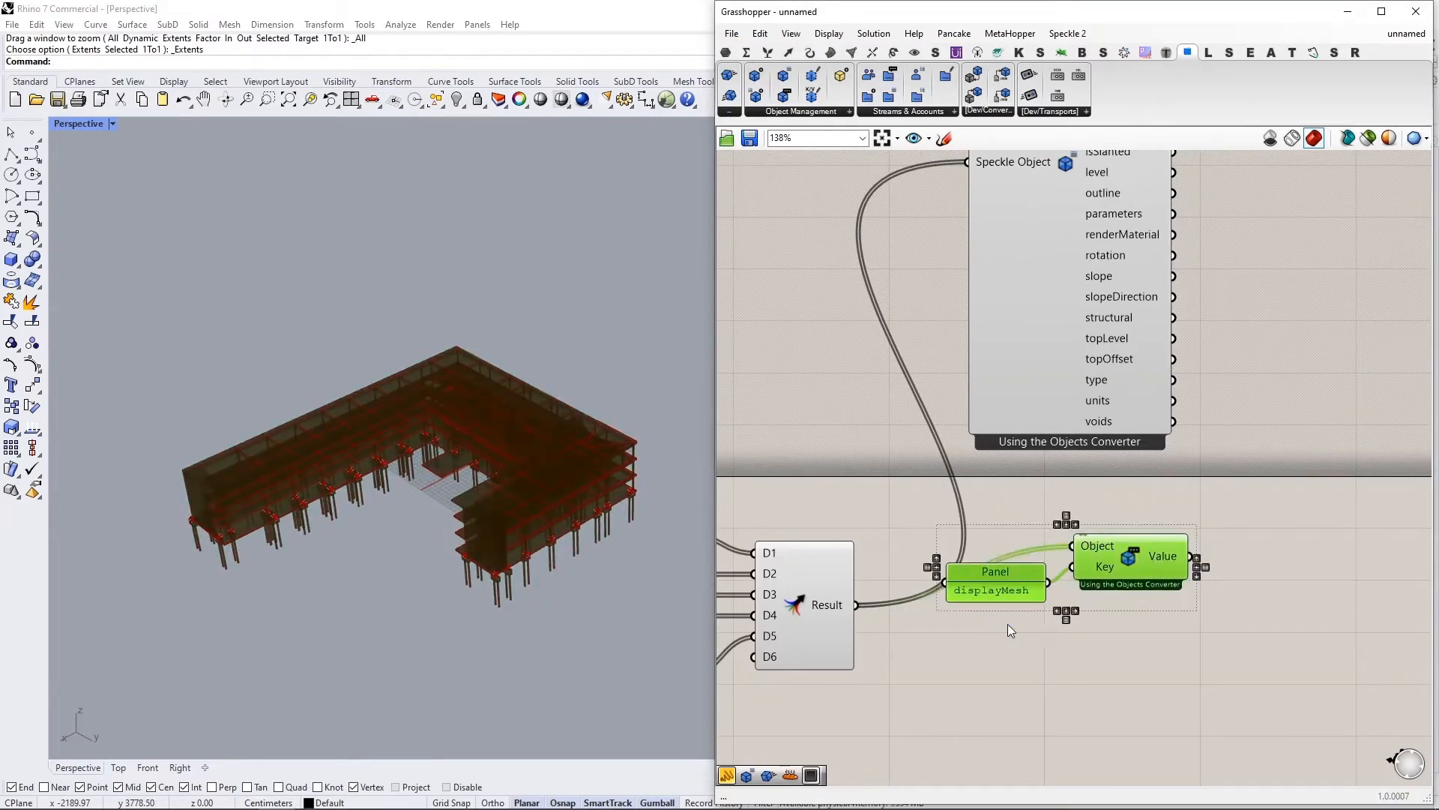
{"action": "key", "text": "ctrl+c"}
{"action": "key", "text": "ctrl+v"}
{"action": "left_click_drag", "start_coordinate": [1121, 568], "coordinate": [1112, 636]}
{"action": "left_click", "coordinate": [1284, 620]}
{"action": "double_click", "coordinate": [989, 660]}
{"action": "type", "text": "elementId"}
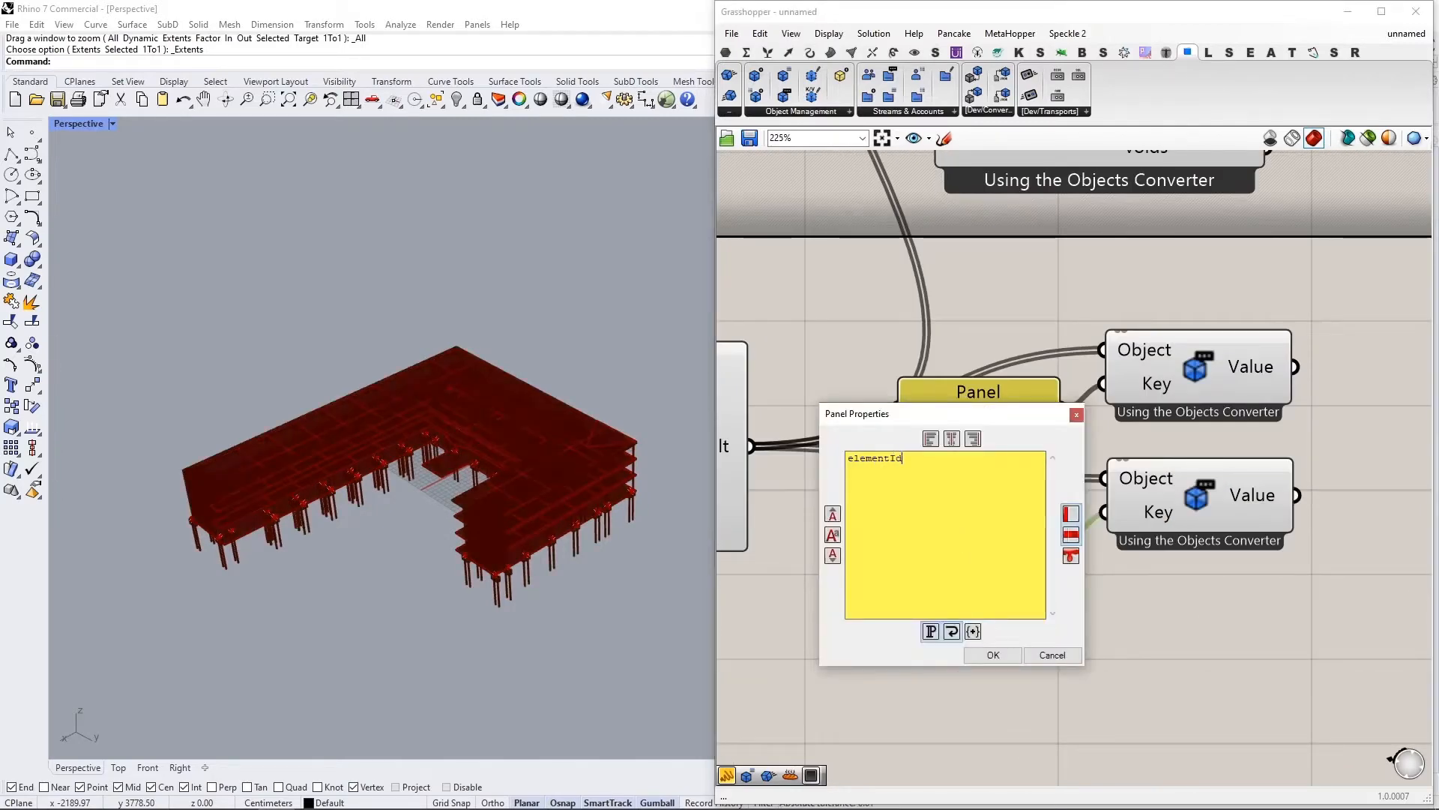
{"action": "left_click", "coordinate": [992, 655]}
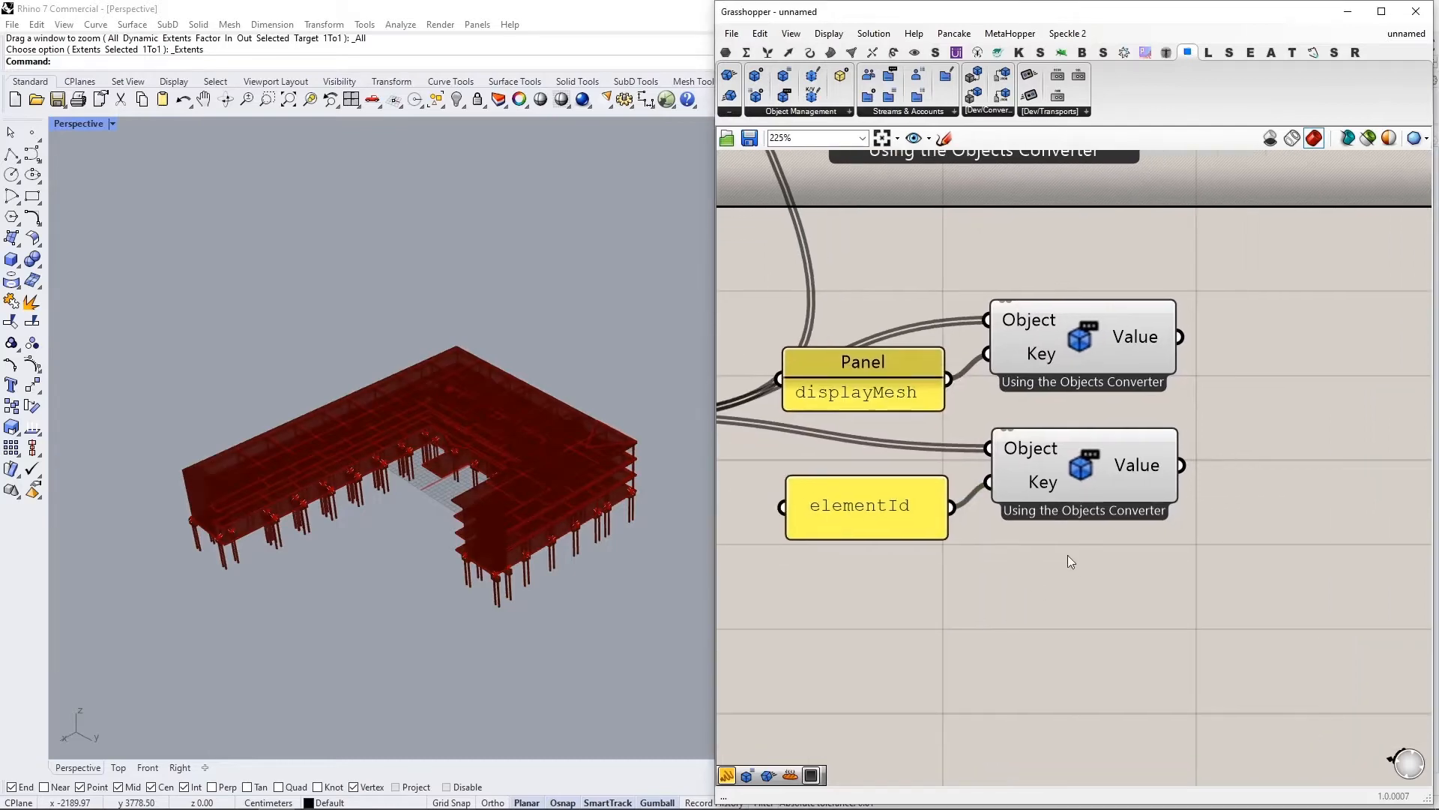
{"action": "mouse_move", "coordinate": [1143, 472]}
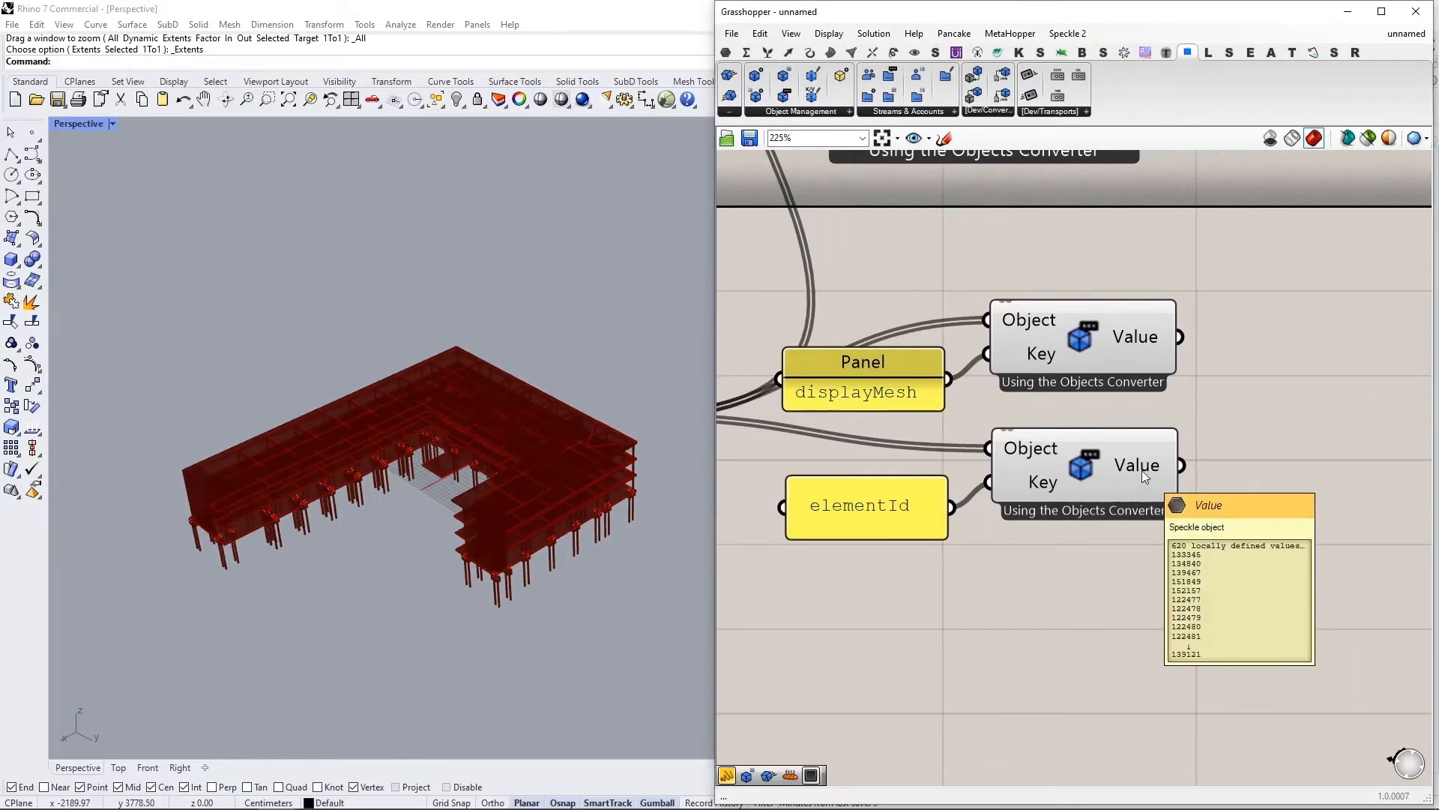
Step: Duplicate the elementId panel and its value component, place the pair below, and set the copied key to type
{"action": "left_click_drag", "start_coordinate": [1100, 587], "coordinate": [897, 493]}
{"action": "key", "text": "ctrl+c"}
{"action": "key", "text": "ctrl+v"}
{"action": "left_click_drag", "start_coordinate": [1077, 499], "coordinate": [1076, 585]}
{"action": "scroll", "coordinate": [1167, 579], "scroll_direction": "down", "scroll_amount": 2}
{"action": "left_click", "coordinate": [1202, 658]}
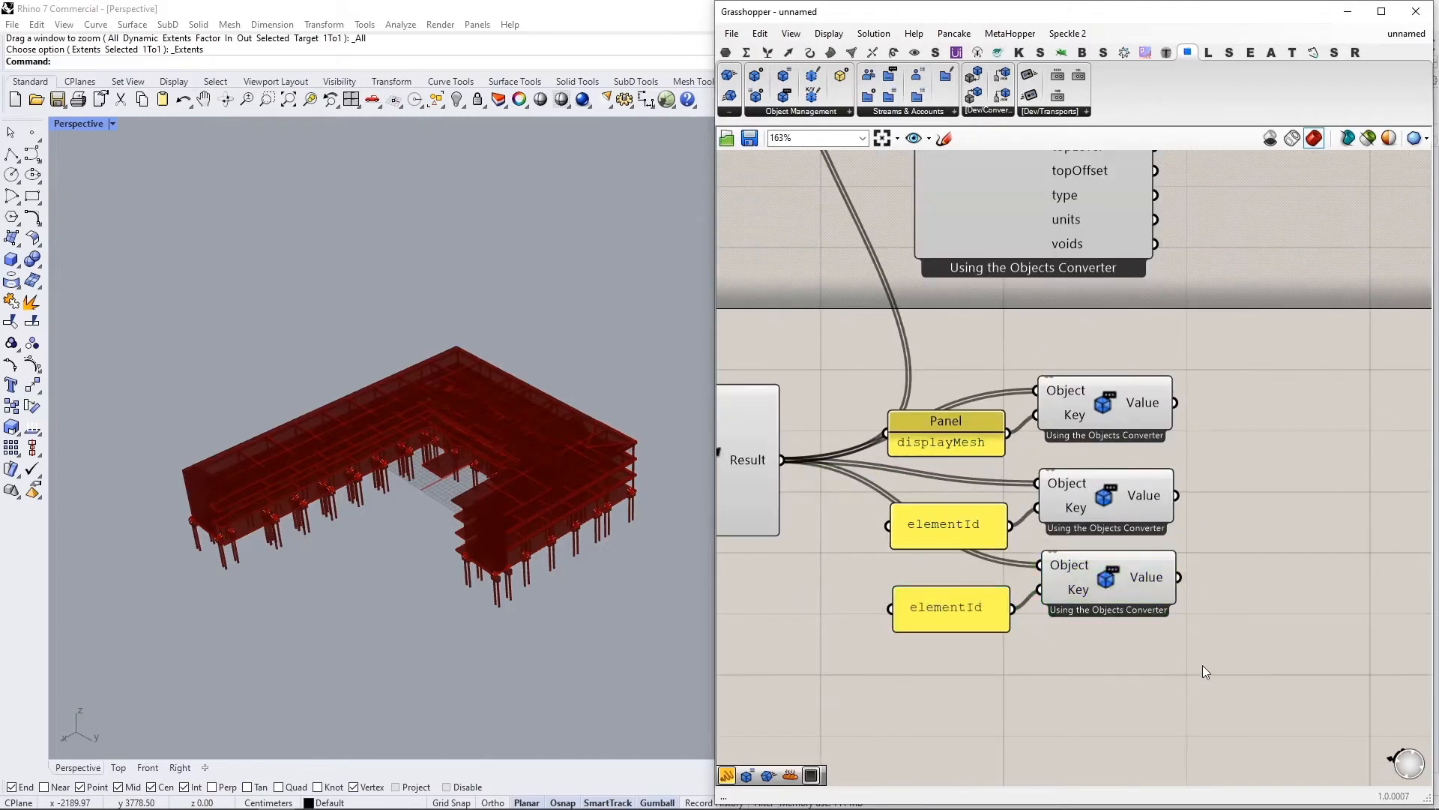
{"action": "scroll", "coordinate": [1125, 630], "scroll_direction": "up", "scroll_amount": 2}
{"action": "double_click", "coordinate": [951, 556]}
{"action": "type", "text": "type"}
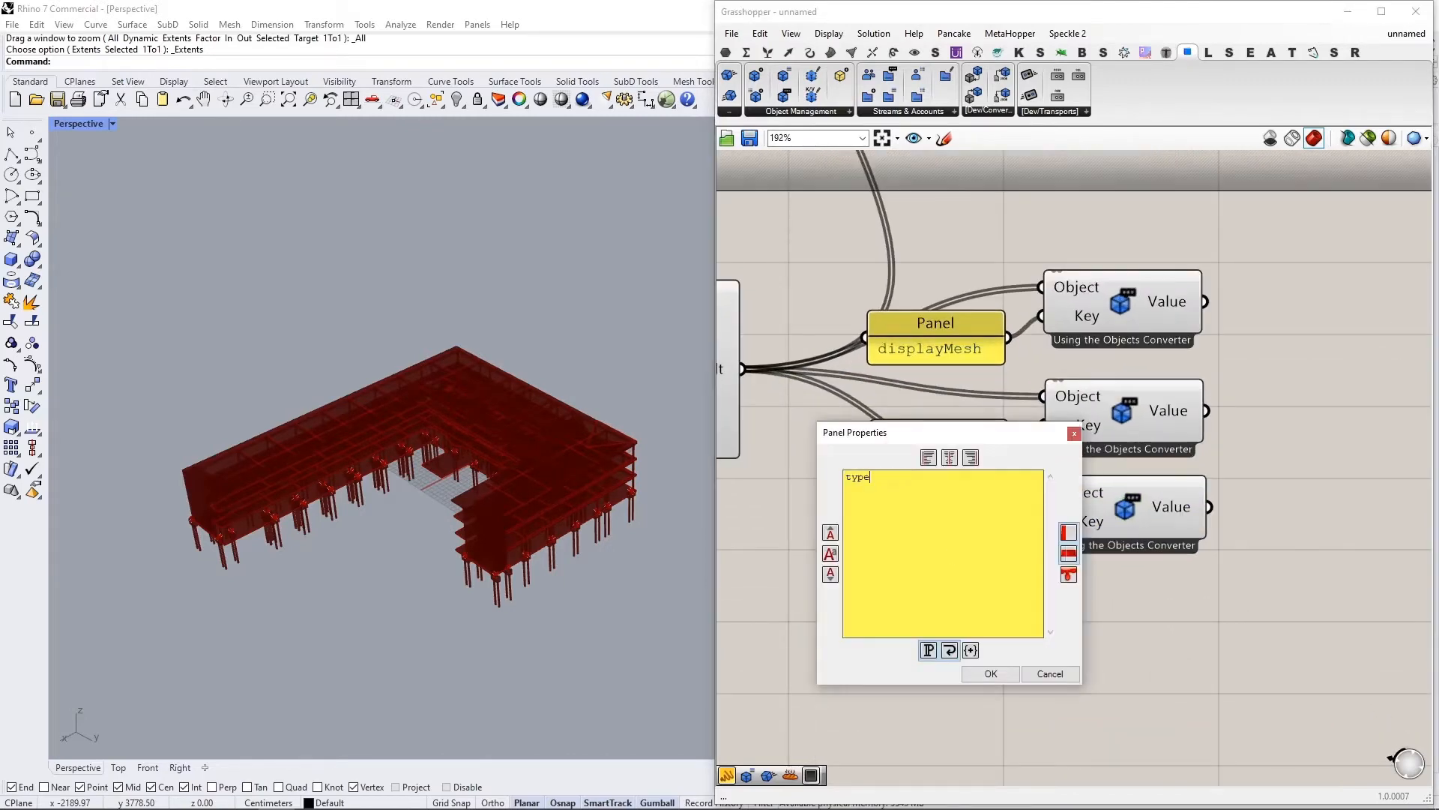
{"action": "left_click", "coordinate": [1001, 678]}
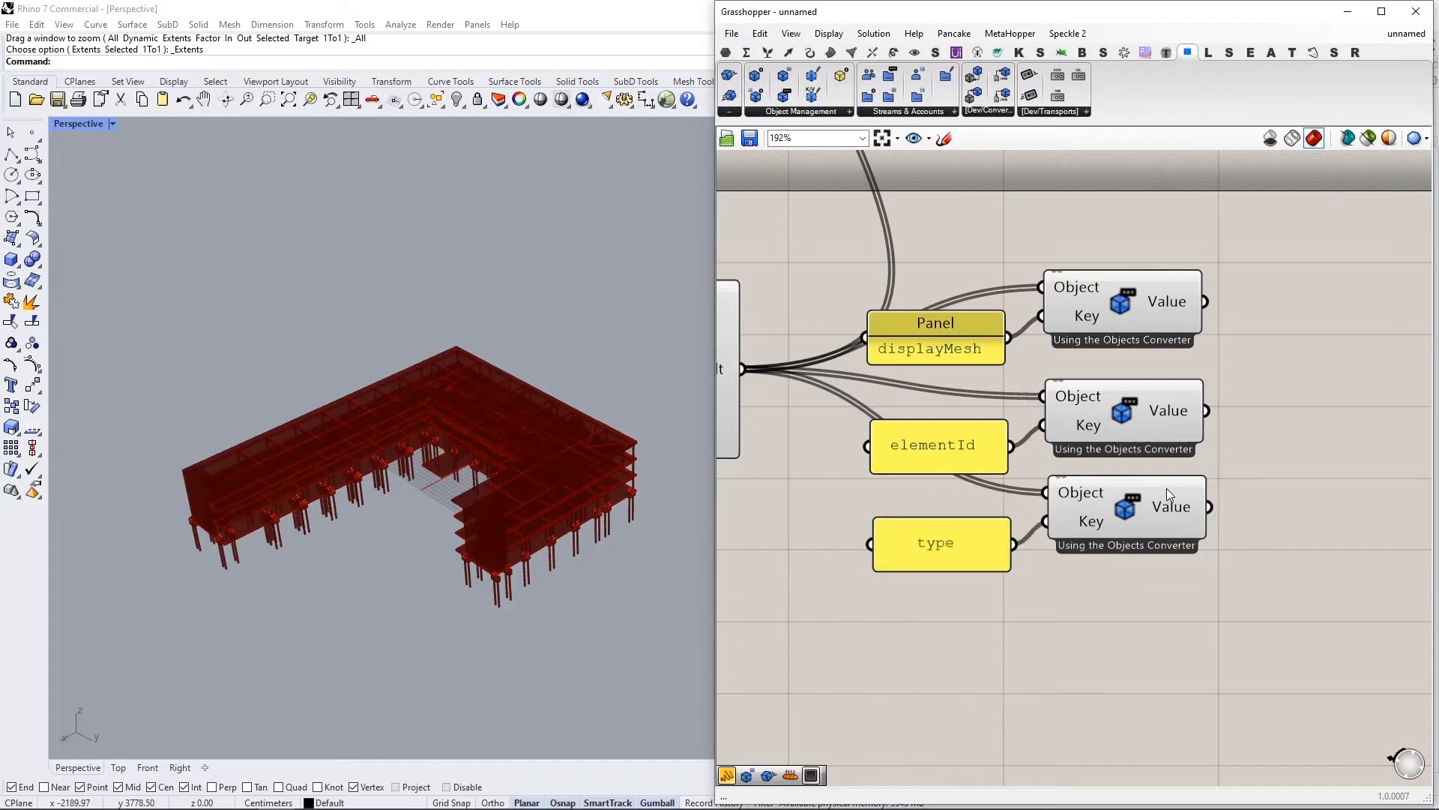
{"action": "mouse_move", "coordinate": [1178, 511]}
Step: Duplicate the type panel and its value component, place the pair below, and set the copied key to speckle_type
{"action": "left_click_drag", "start_coordinate": [1103, 601], "coordinate": [935, 507]}
{"action": "key", "text": "ctrl+c"}
{"action": "key", "text": "ctrl+v"}
{"action": "left_click_drag", "start_coordinate": [1052, 516], "coordinate": [1041, 598]}
{"action": "left_click", "coordinate": [1000, 722]}
{"action": "double_click", "coordinate": [941, 657]}
{"action": "type", "text": "speckle_typ"}
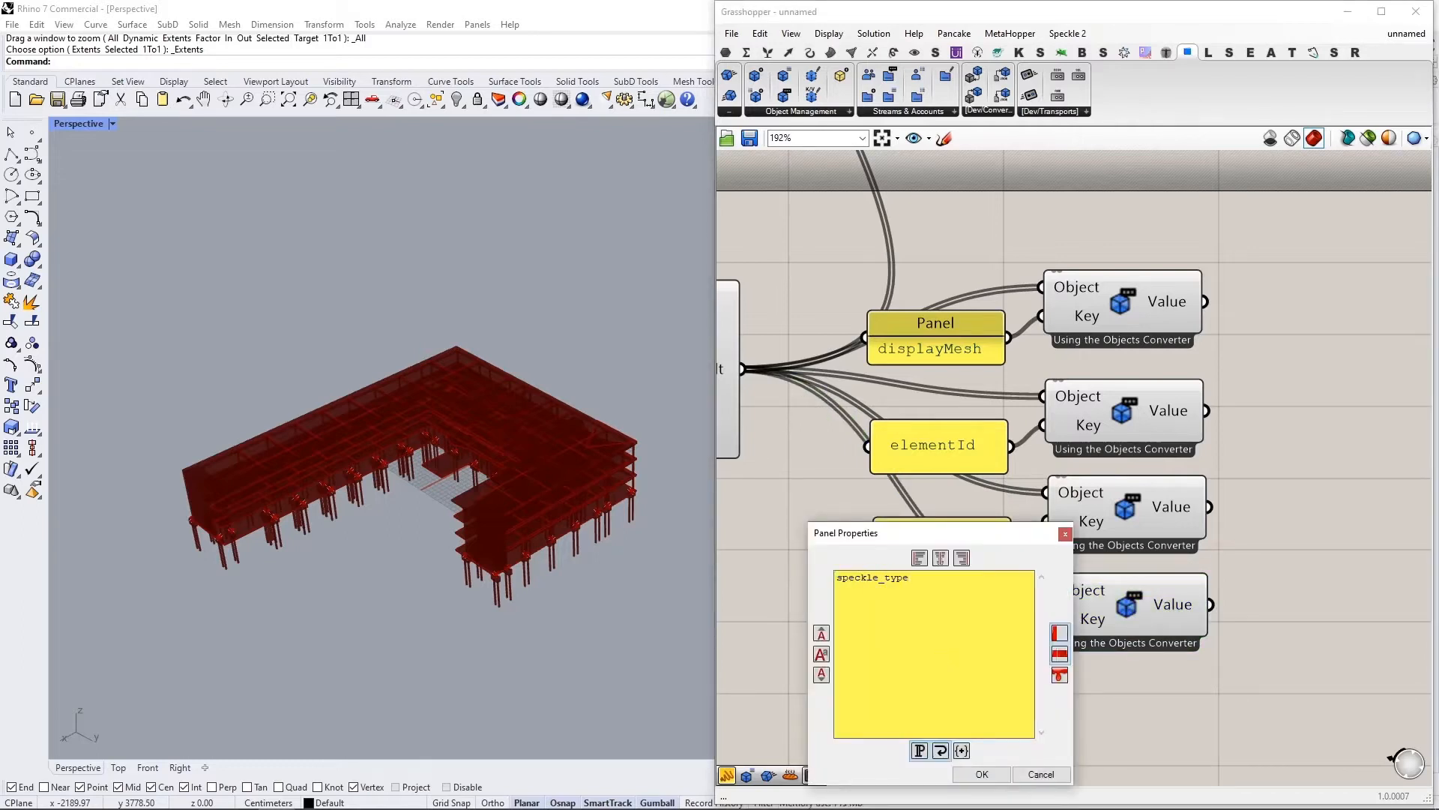
{"action": "left_click", "coordinate": [982, 775]}
{"action": "right_click_drag", "start_coordinate": [1211, 707], "coordinate": [1114, 645]}
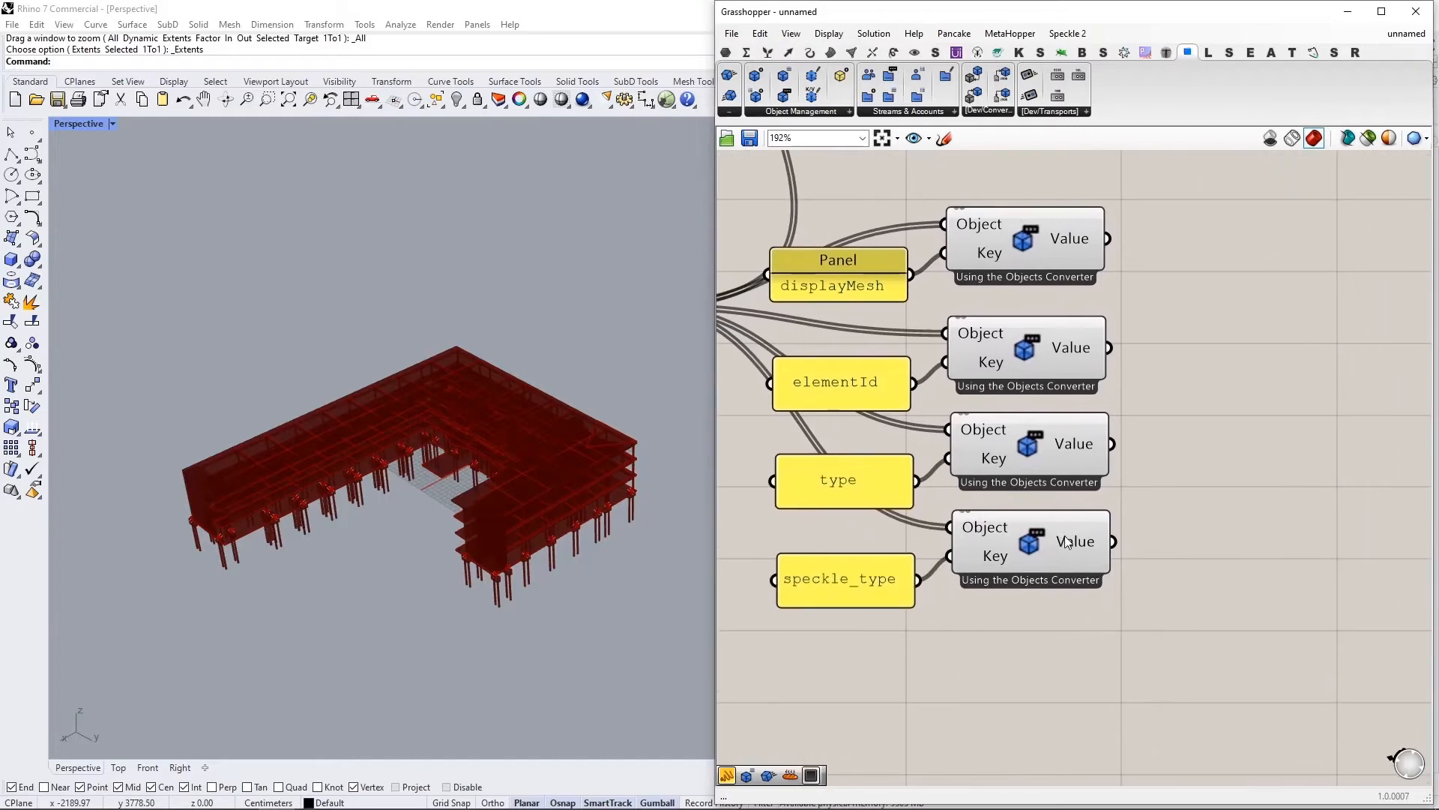
{"action": "mouse_move", "coordinate": [1066, 542]}
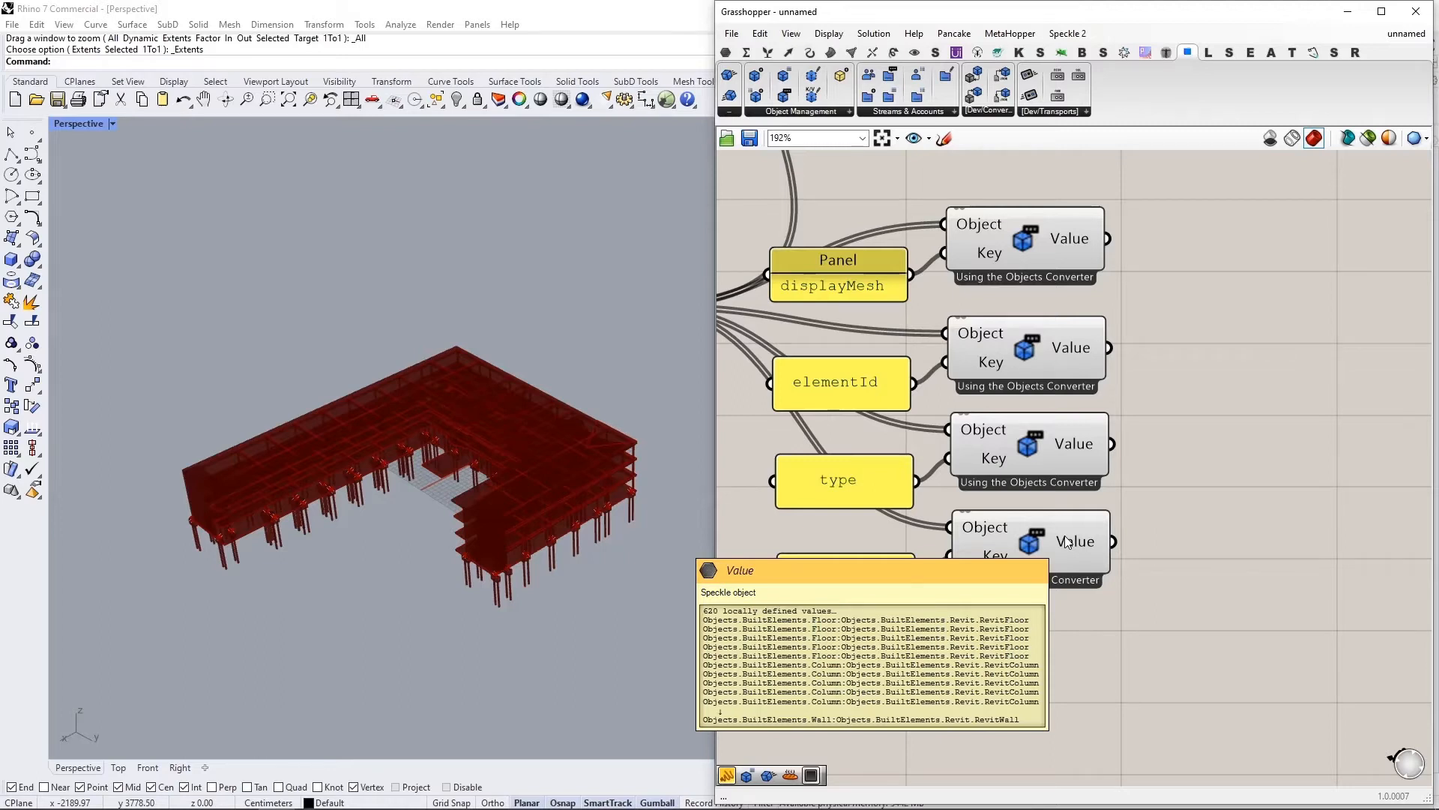
Step: Duplicate the speckle_type panel and its value component, place the pair below, and set the copied key to level
{"action": "scroll", "coordinate": [1054, 618], "scroll_direction": "down", "scroll_amount": 2}
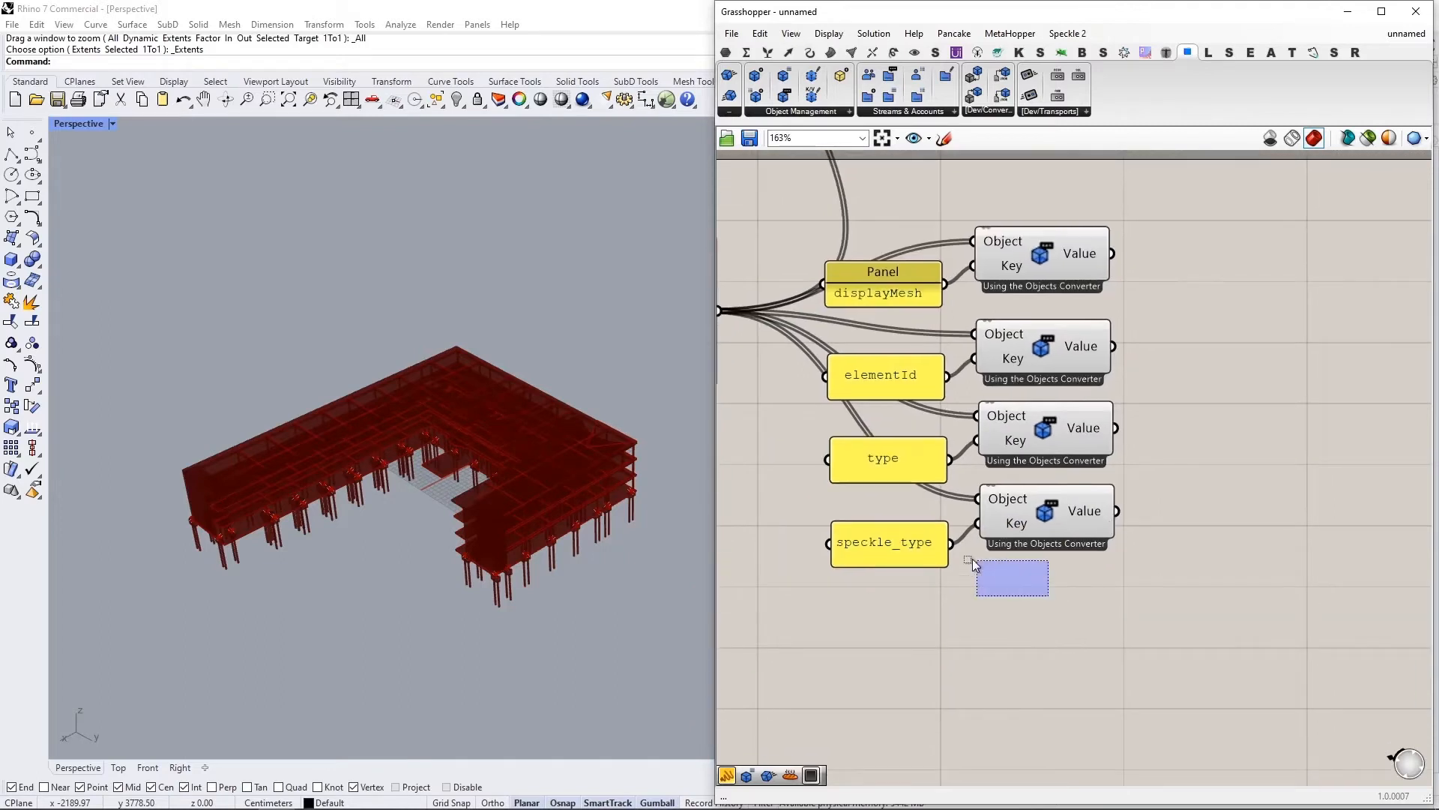
{"action": "left_click_drag", "start_coordinate": [998, 575], "coordinate": [897, 510]}
{"action": "key", "text": "ctrl+c"}
{"action": "key", "text": "ctrl+v"}
{"action": "left_click_drag", "start_coordinate": [1032, 532], "coordinate": [1024, 596]}
{"action": "left_click", "coordinate": [986, 679]}
{"action": "double_click", "coordinate": [849, 624]}
{"action": "type", "text": "level"}
{"action": "left_click", "coordinate": [891, 734]}
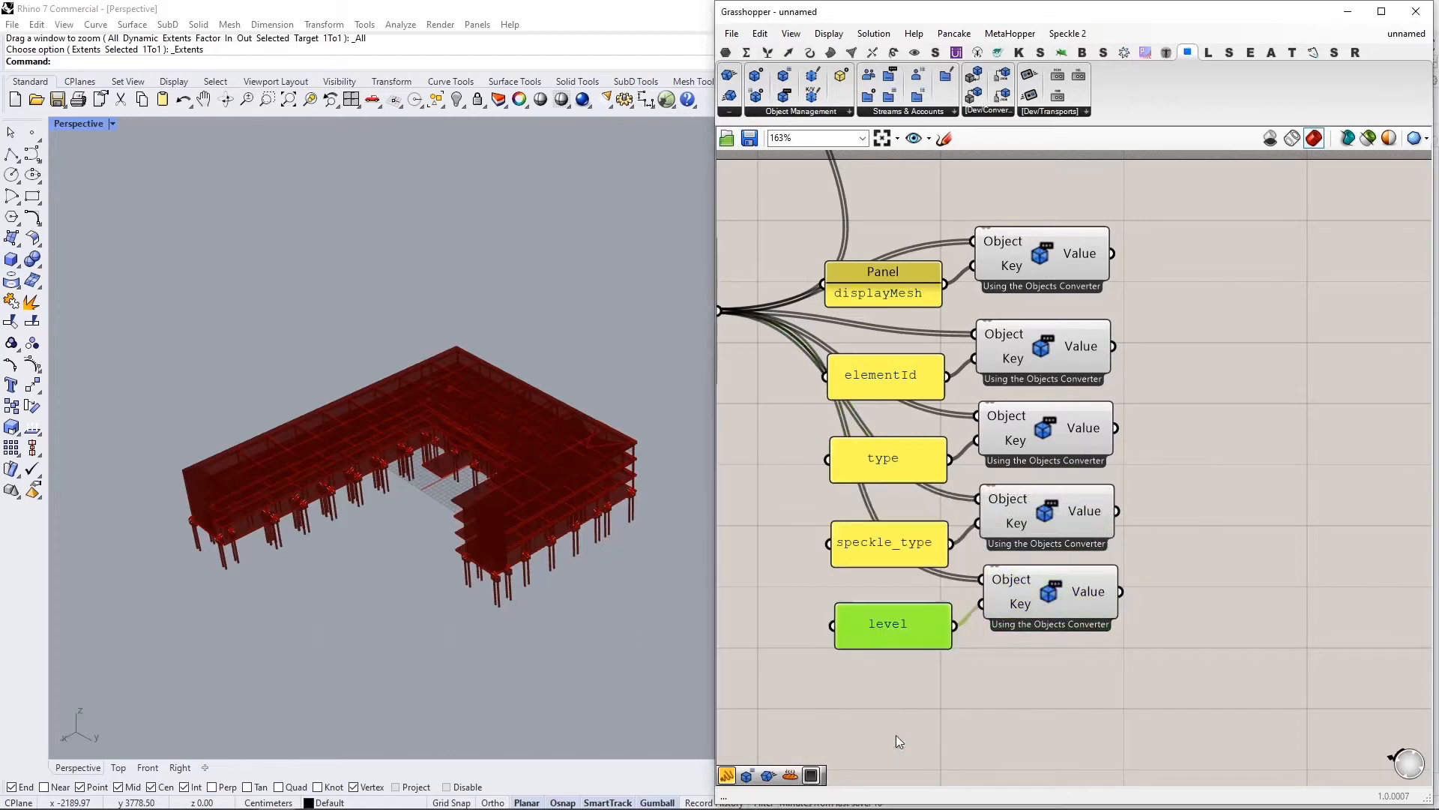
{"action": "scroll", "coordinate": [1079, 608], "scroll_direction": "up", "scroll_amount": 3}
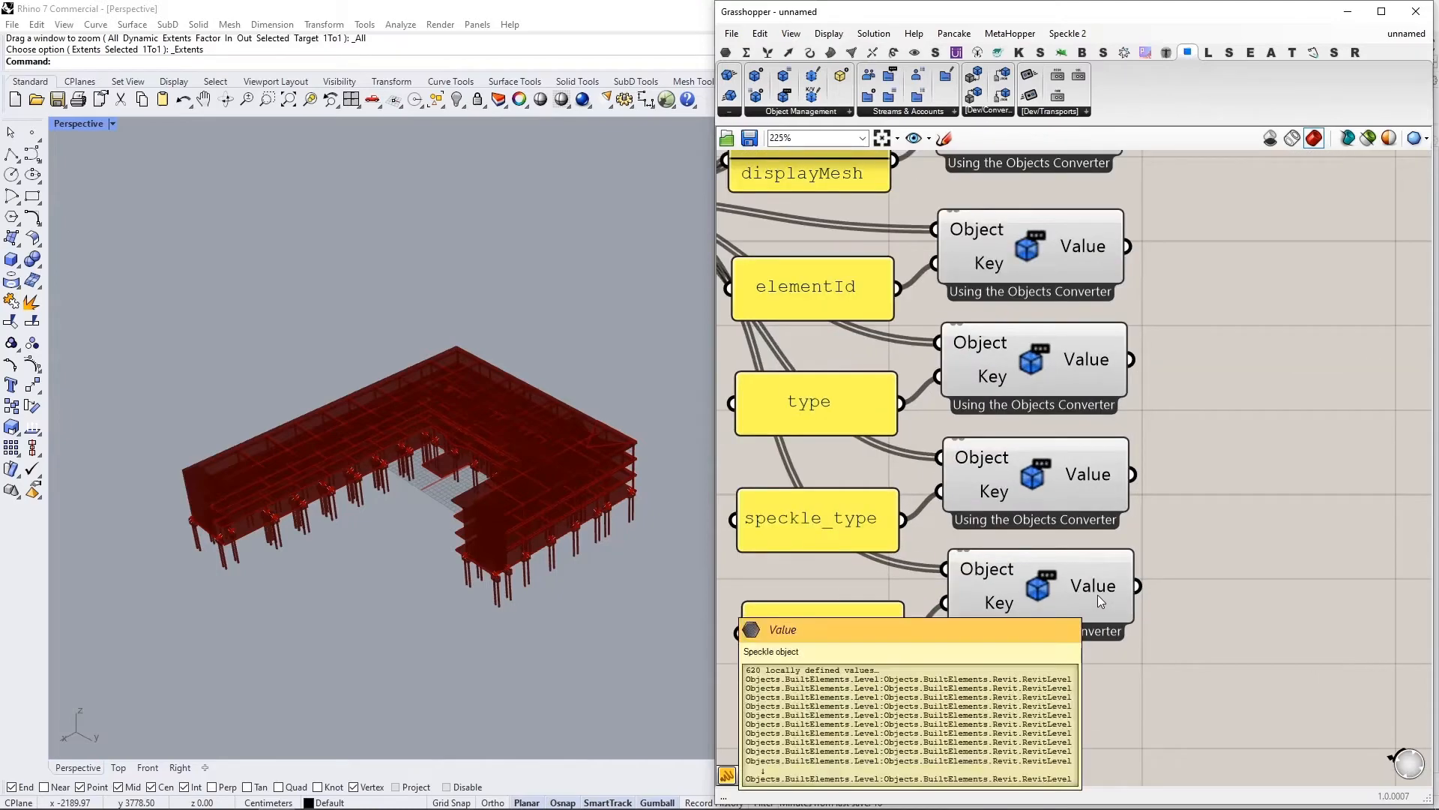
Step: Add an empty panel beside the level value component and connect the component's Value output to it
{"action": "scroll", "coordinate": [1098, 596], "scroll_direction": "down", "scroll_amount": 2}
{"action": "double_click", "coordinate": [1153, 587]}
{"action": "type", "text": "//"}
{"action": "key", "text": "Return"}
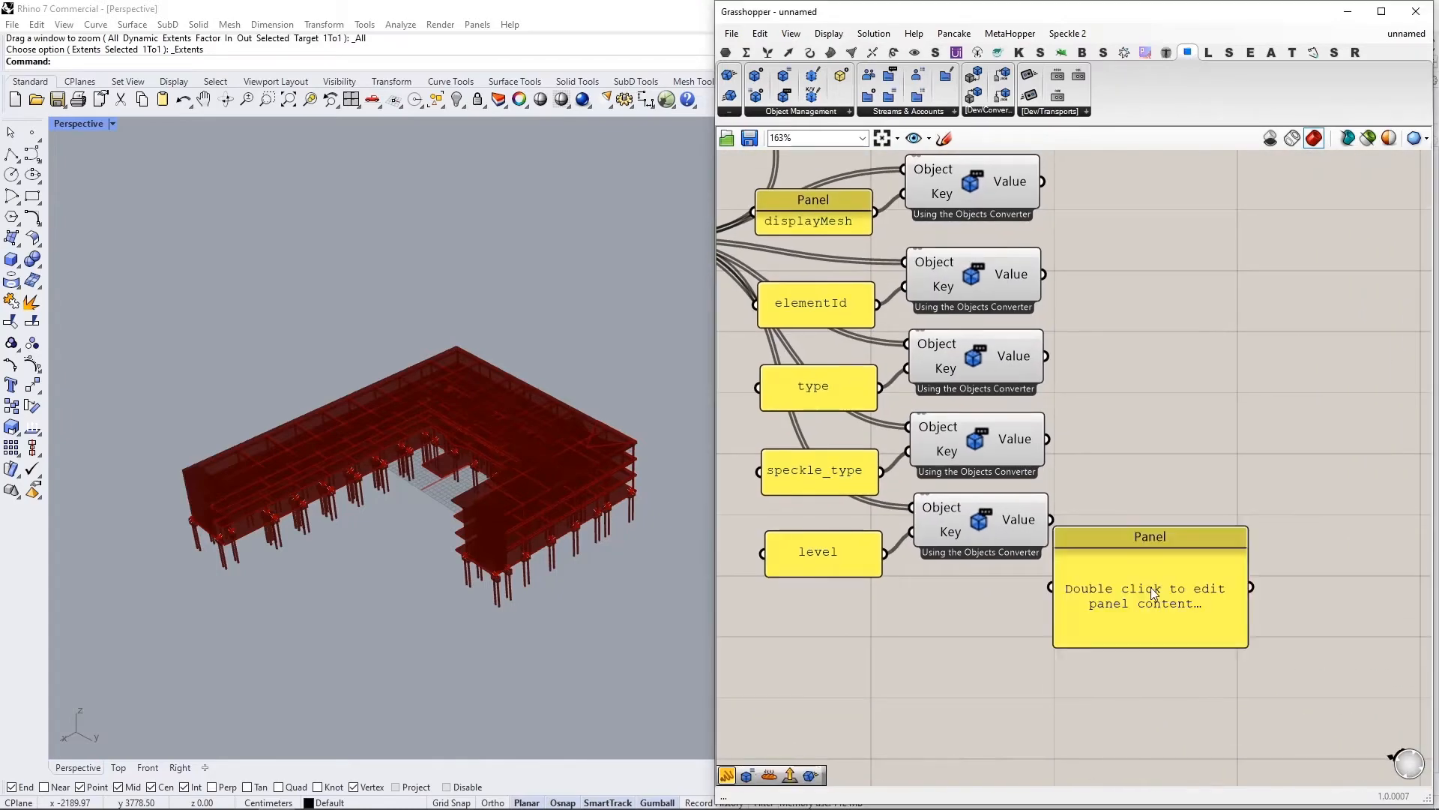
{"action": "left_click_drag", "start_coordinate": [1116, 595], "coordinate": [1175, 574]}
{"action": "left_click_drag", "start_coordinate": [1050, 521], "coordinate": [1114, 564]}
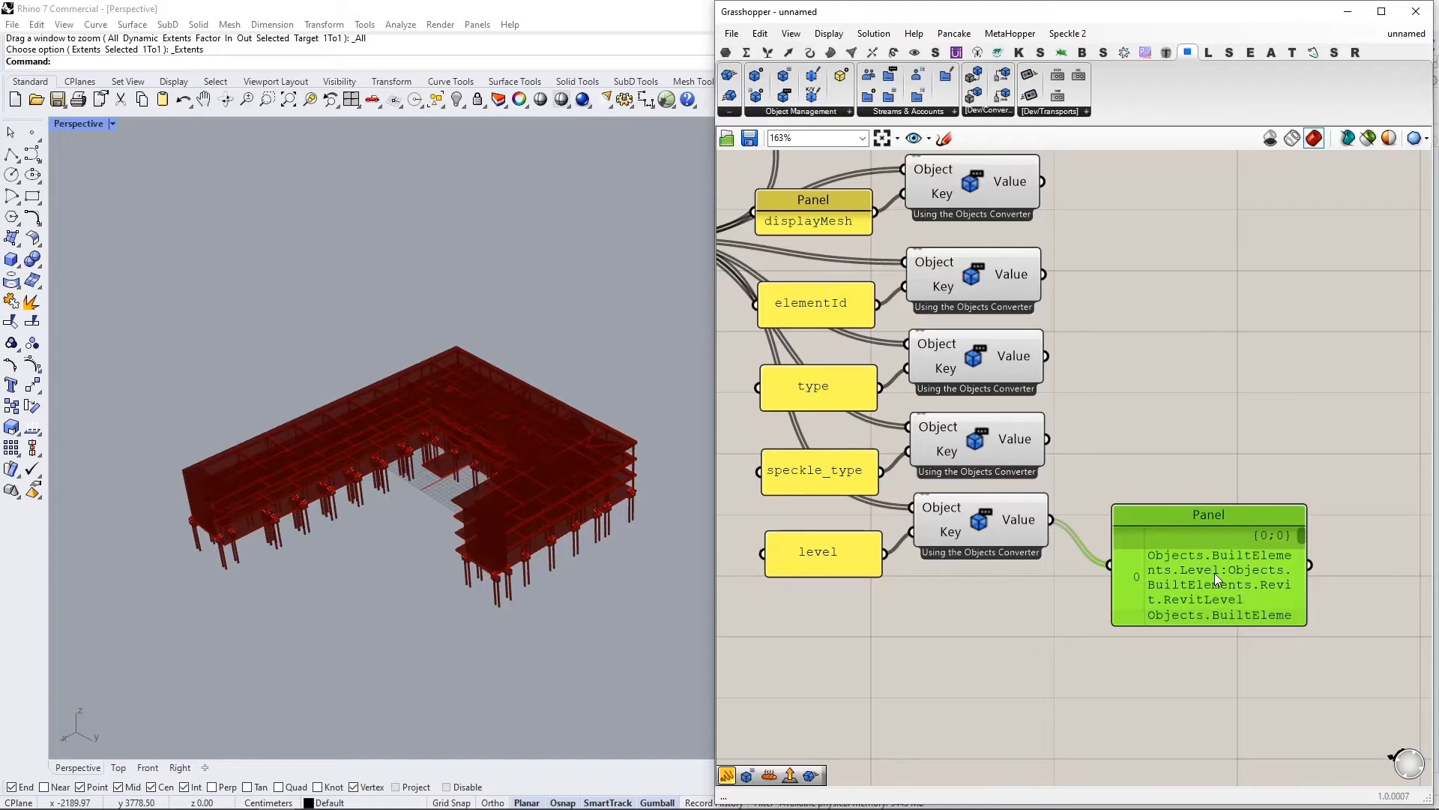
Step: Examine the level data in the connected panel and trace the value components back to the merged structural categories
{"action": "right_click_drag", "start_coordinate": [1214, 573], "coordinate": [1137, 514]}
{"action": "scroll", "coordinate": [1118, 528], "scroll_direction": "up", "scroll_amount": 3}
{"action": "scroll", "coordinate": [1124, 521], "scroll_direction": "up", "scroll_amount": 1}
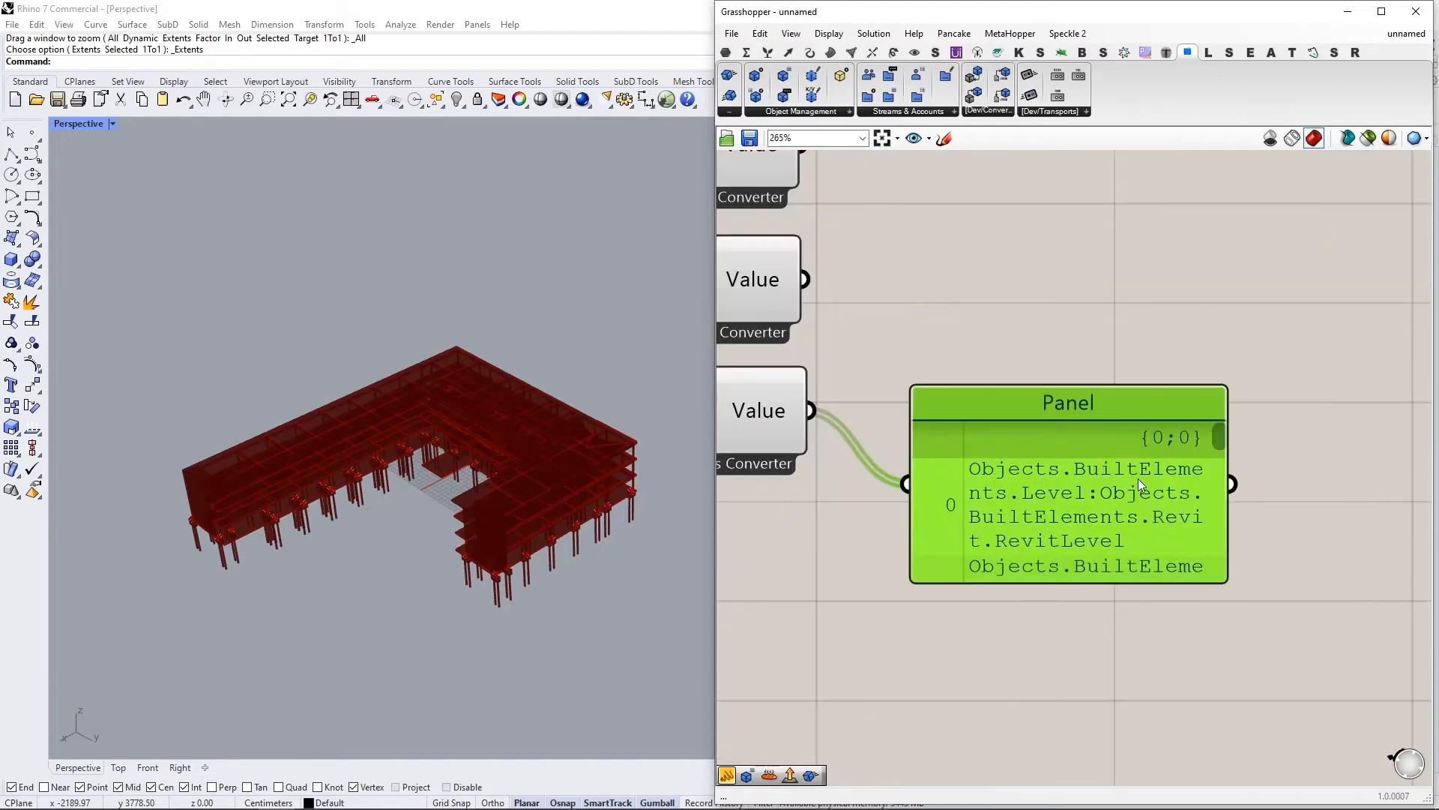
{"action": "scroll", "coordinate": [1132, 537], "scroll_direction": "down", "scroll_amount": 3}
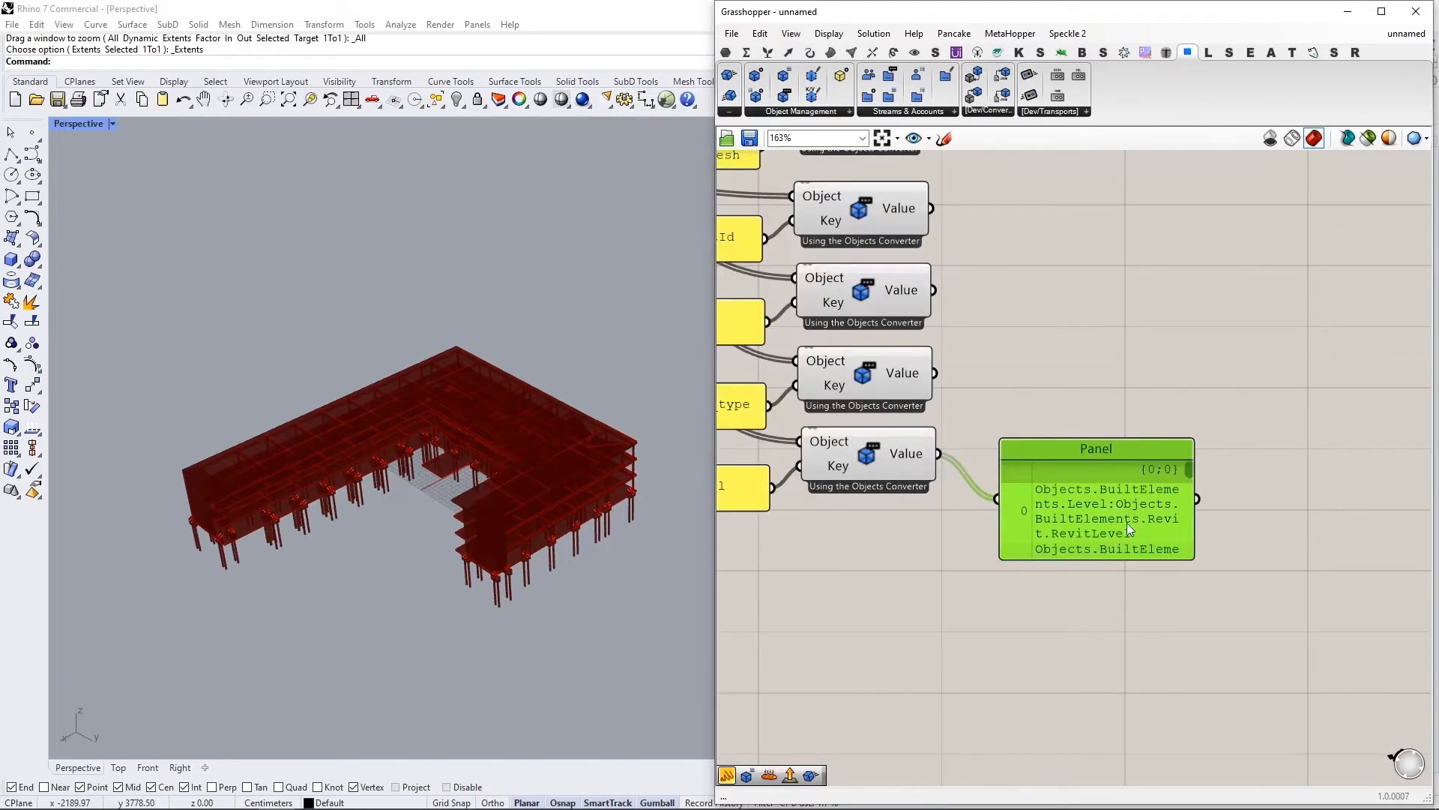
{"action": "scroll", "coordinate": [1111, 530], "scroll_direction": "down", "scroll_amount": 1}
{"action": "right_click_drag", "start_coordinate": [916, 536], "coordinate": [1146, 617]}
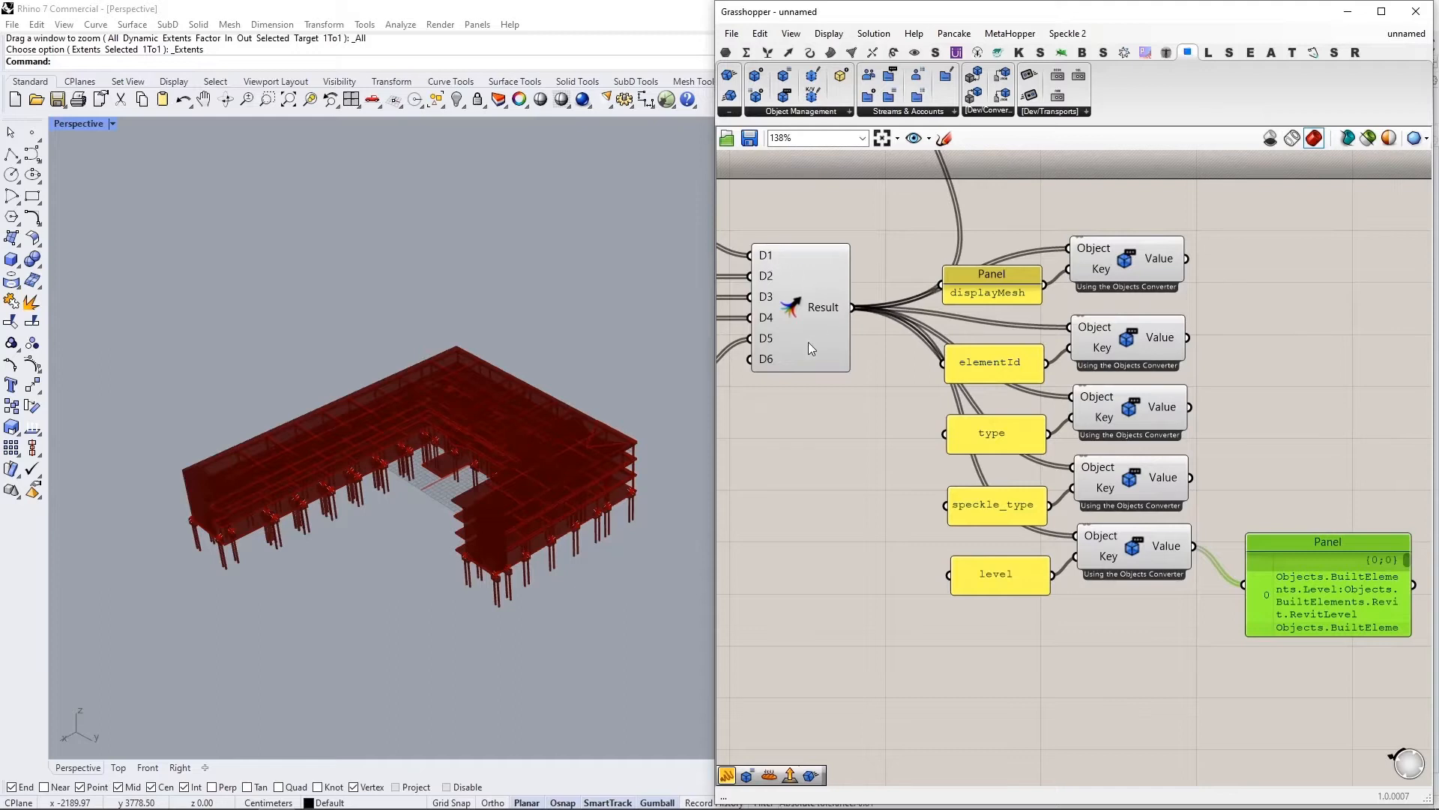
{"action": "right_click_drag", "start_coordinate": [810, 342], "coordinate": [975, 389]}
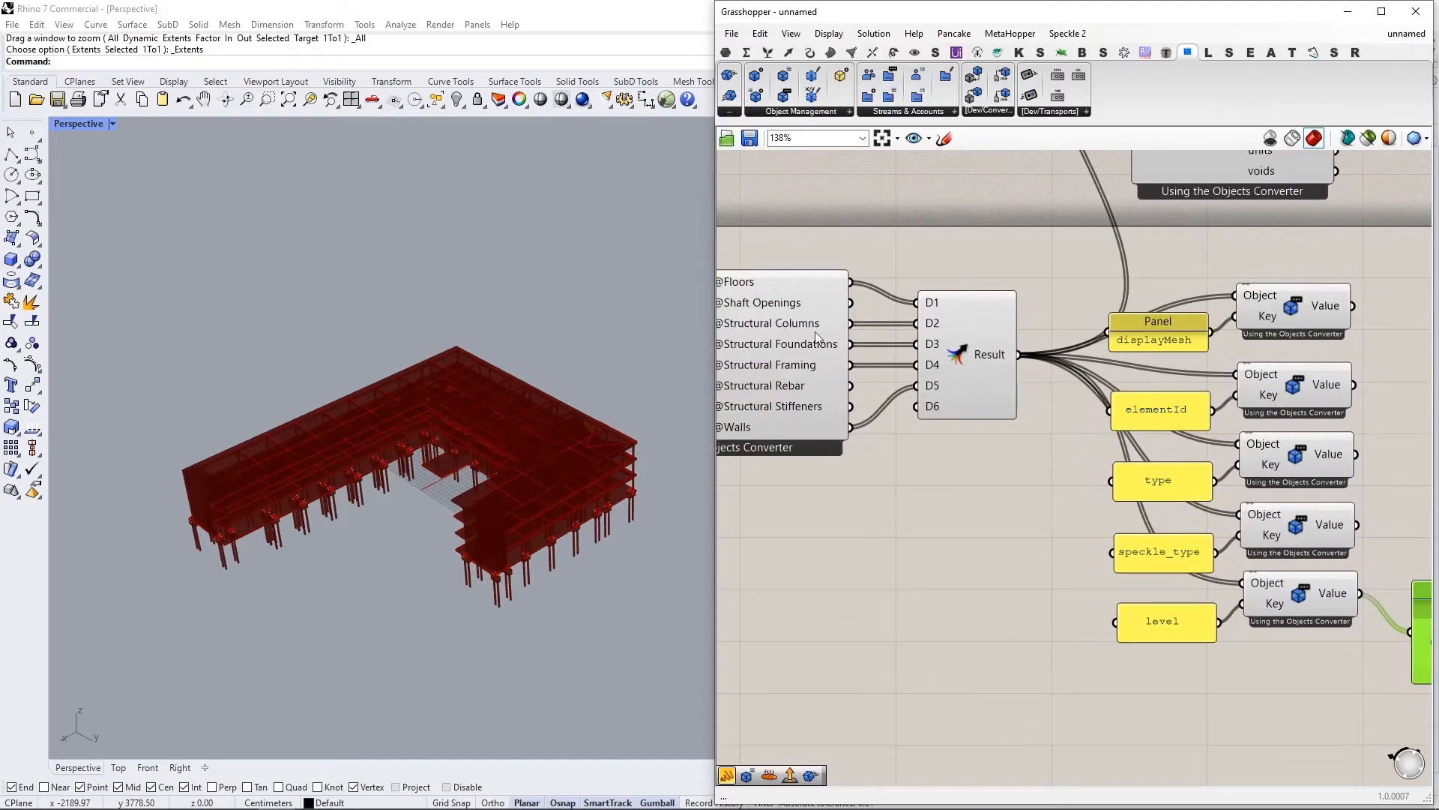
{"action": "right_click_drag", "start_coordinate": [909, 545], "coordinate": [754, 452]}
{"action": "right_click_drag", "start_coordinate": [1157, 624], "coordinate": [888, 593]}
{"action": "scroll", "coordinate": [932, 502], "scroll_direction": "up", "scroll_amount": 2}
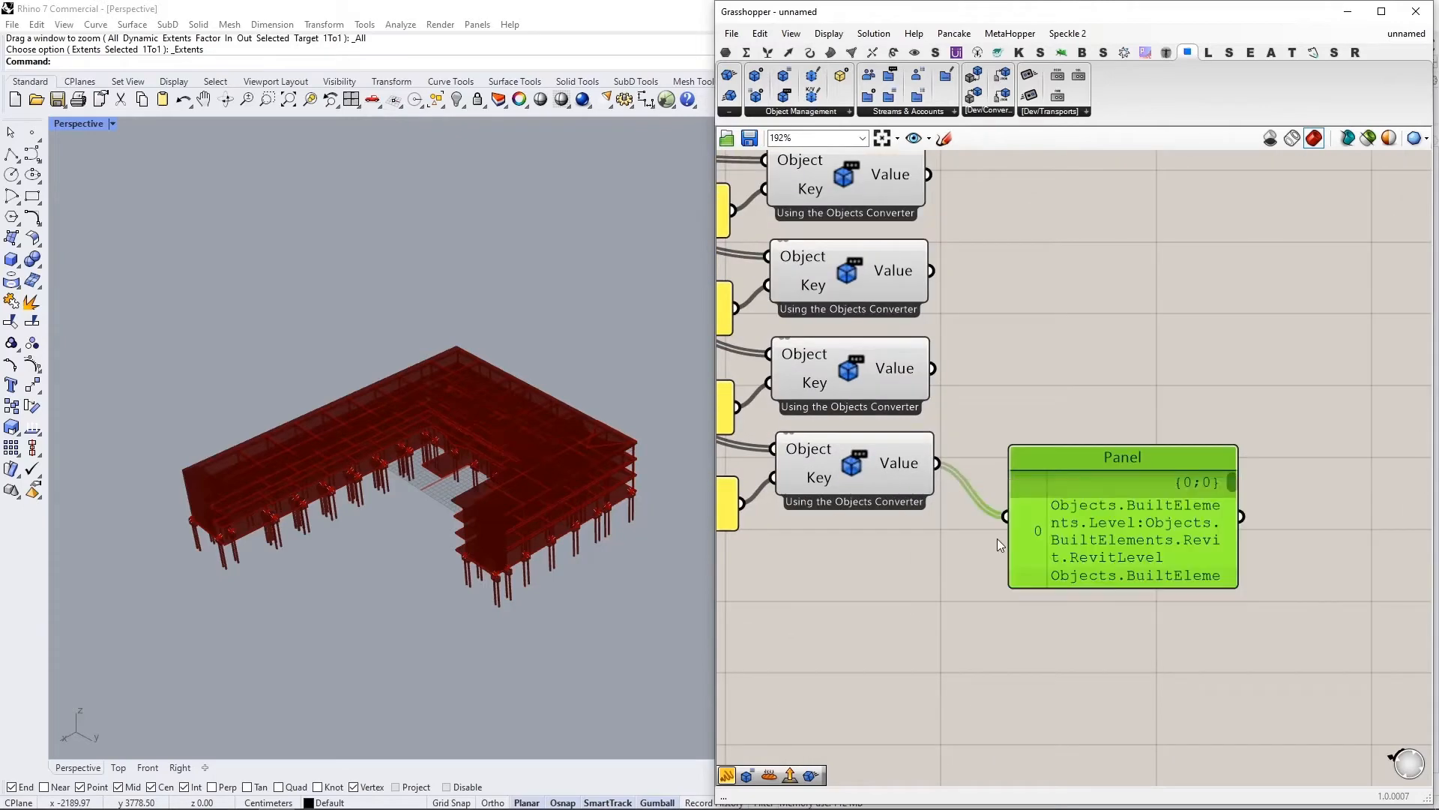
Step: Move the level data panel higher, and add an Expand Speckle Object component connected to the level component's Value output
{"action": "left_click_drag", "start_coordinate": [1089, 541], "coordinate": [1145, 318]}
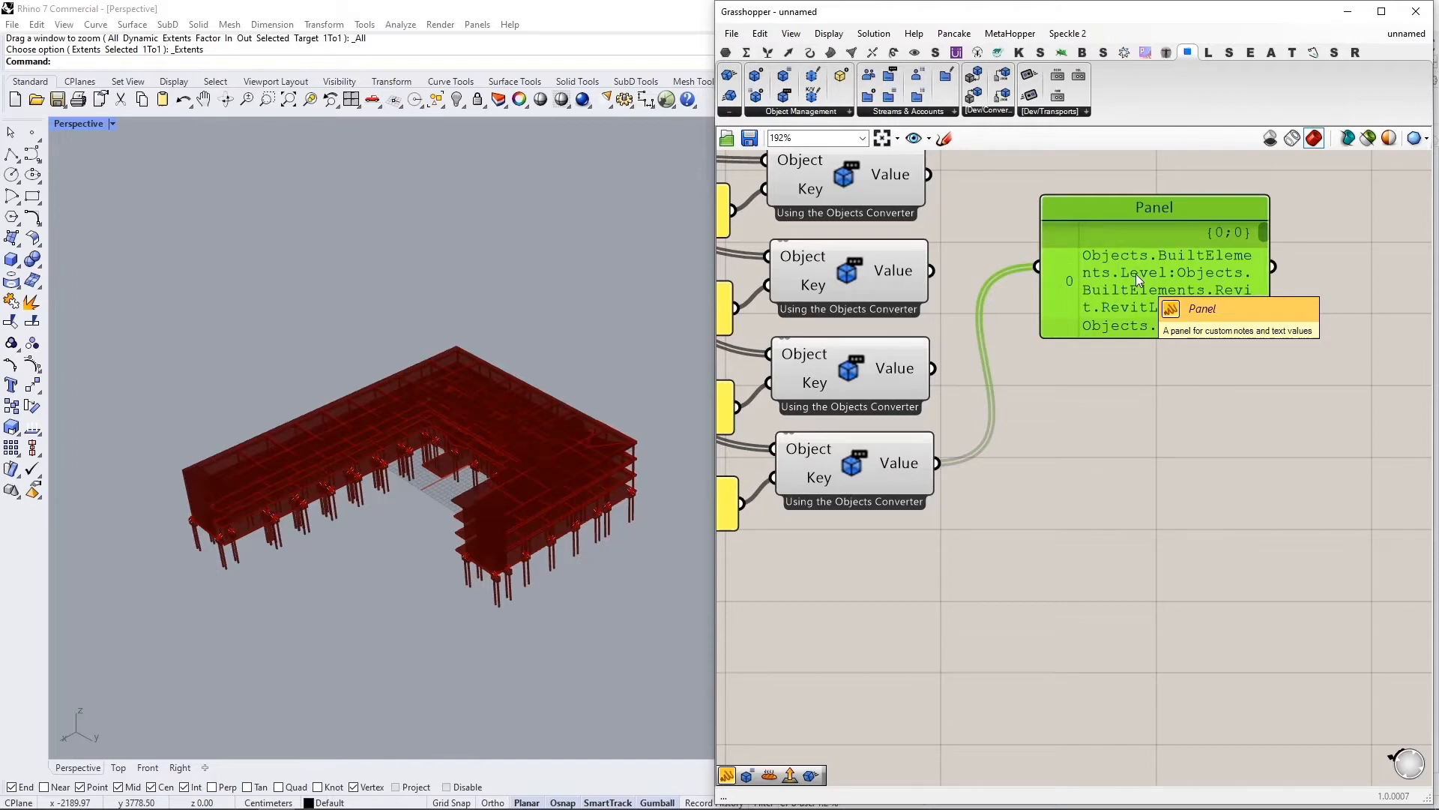
{"action": "double_click", "coordinate": [1102, 510]}
{"action": "type", "text": "object"}
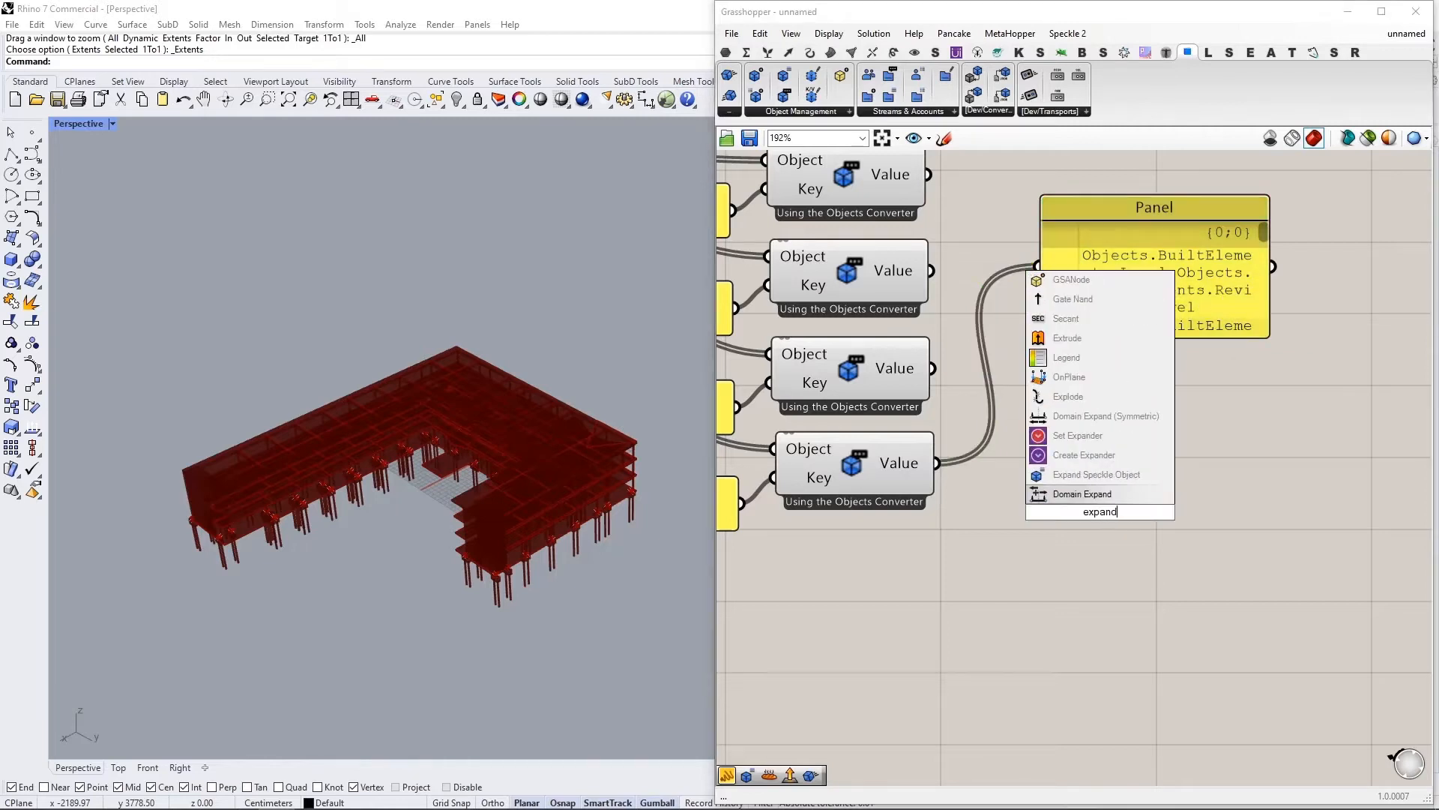
{"action": "key", "text": "Return"}
{"action": "left_click_drag", "start_coordinate": [937, 463], "coordinate": [1012, 519]}
{"action": "left_click", "coordinate": [1118, 483]}
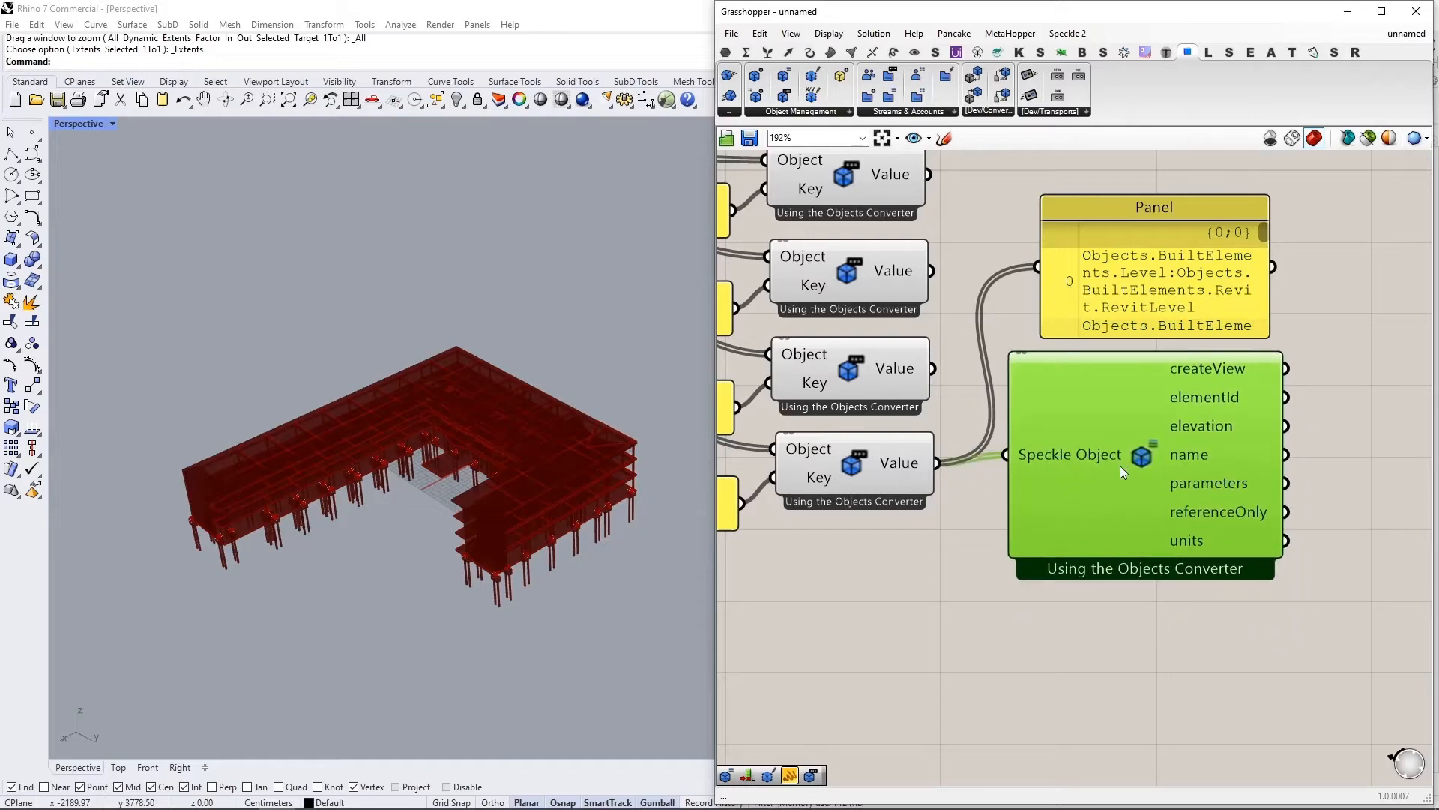
{"action": "scroll", "coordinate": [1210, 439], "scroll_direction": "up", "scroll_amount": 2}
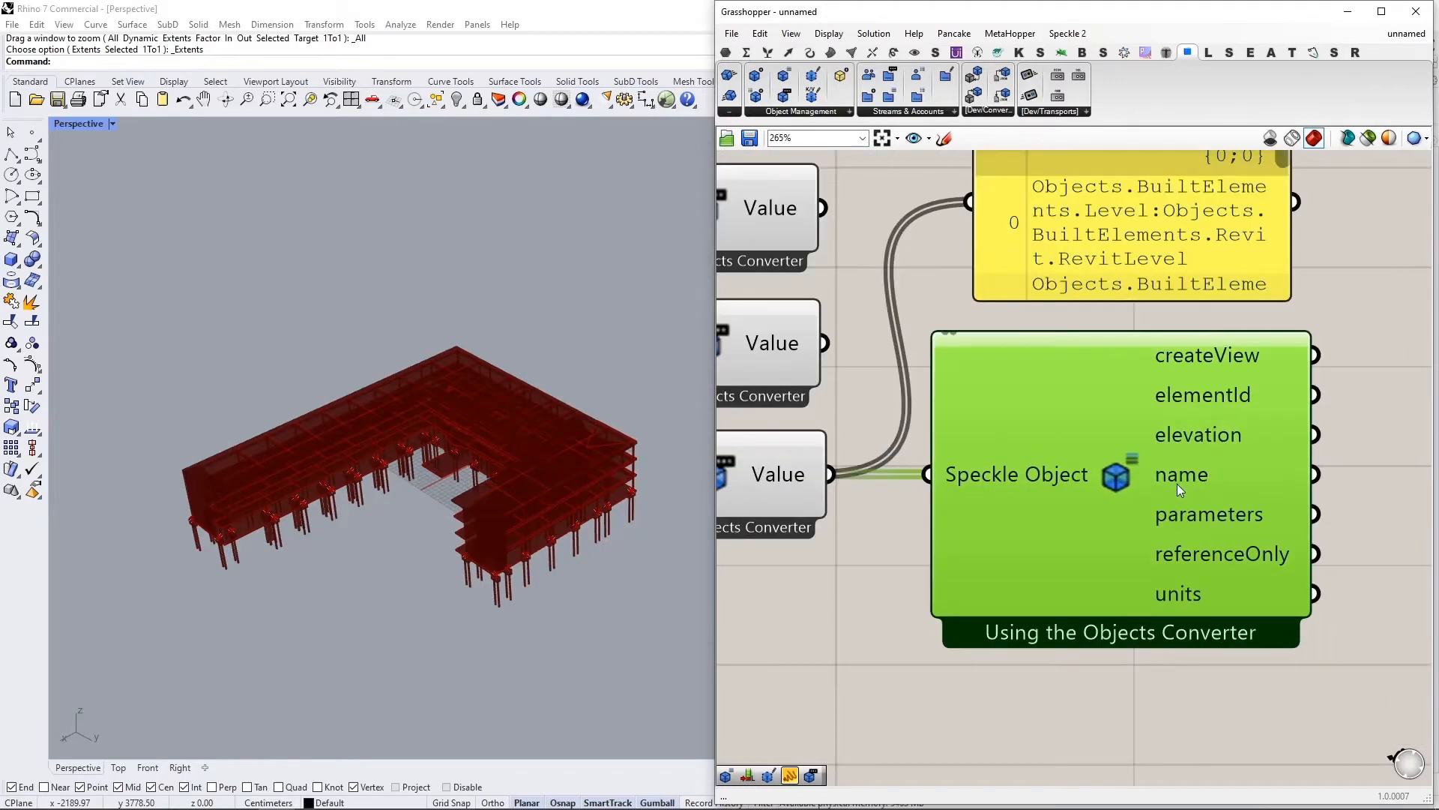
Step: Check the name output of the Expand Speckle Object component on the level data, and delete the component
{"action": "scroll", "coordinate": [1195, 481], "scroll_direction": "down", "scroll_amount": 1}
{"action": "mouse_move", "coordinate": [1199, 480]}
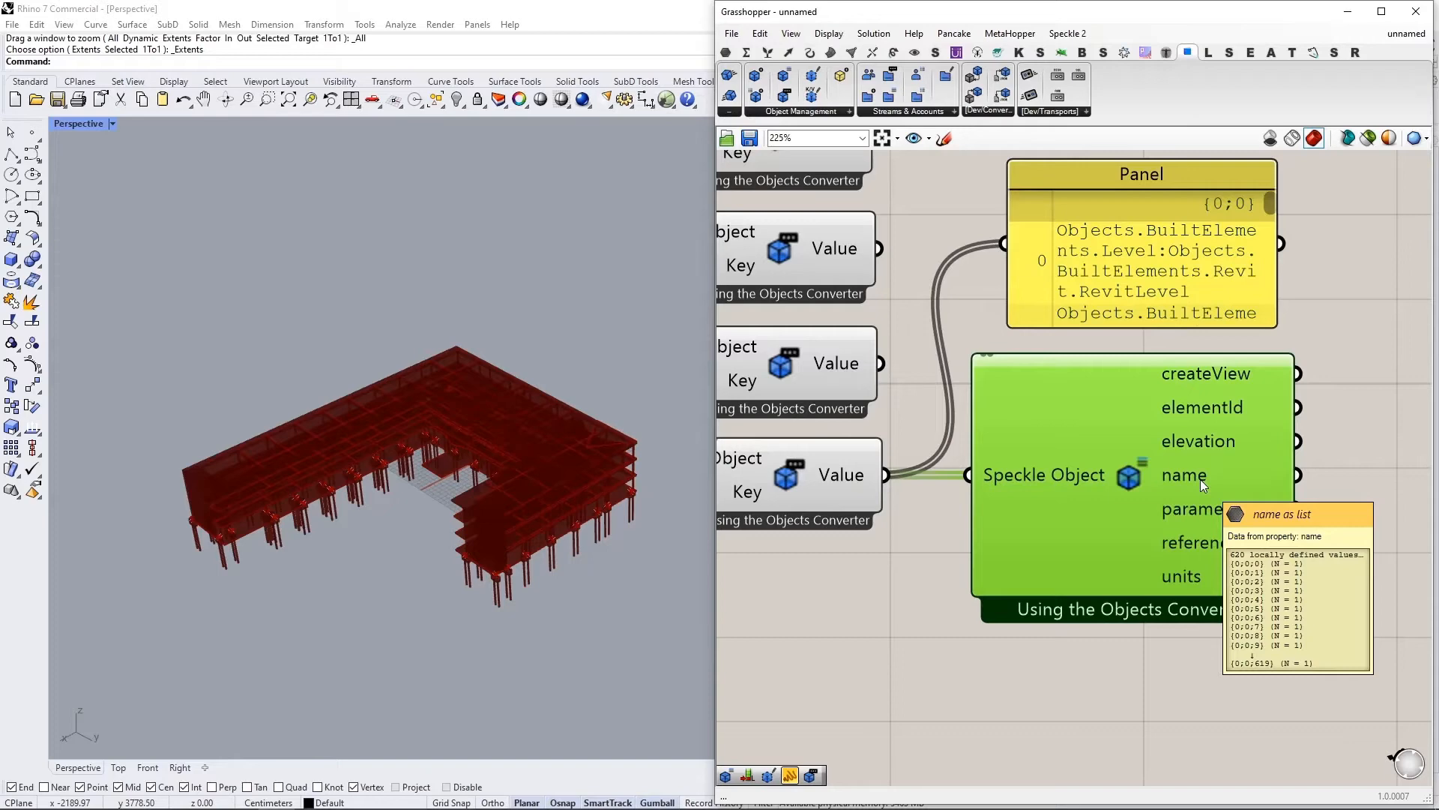
{"action": "scroll", "coordinate": [1199, 479], "scroll_direction": "down", "scroll_amount": 3}
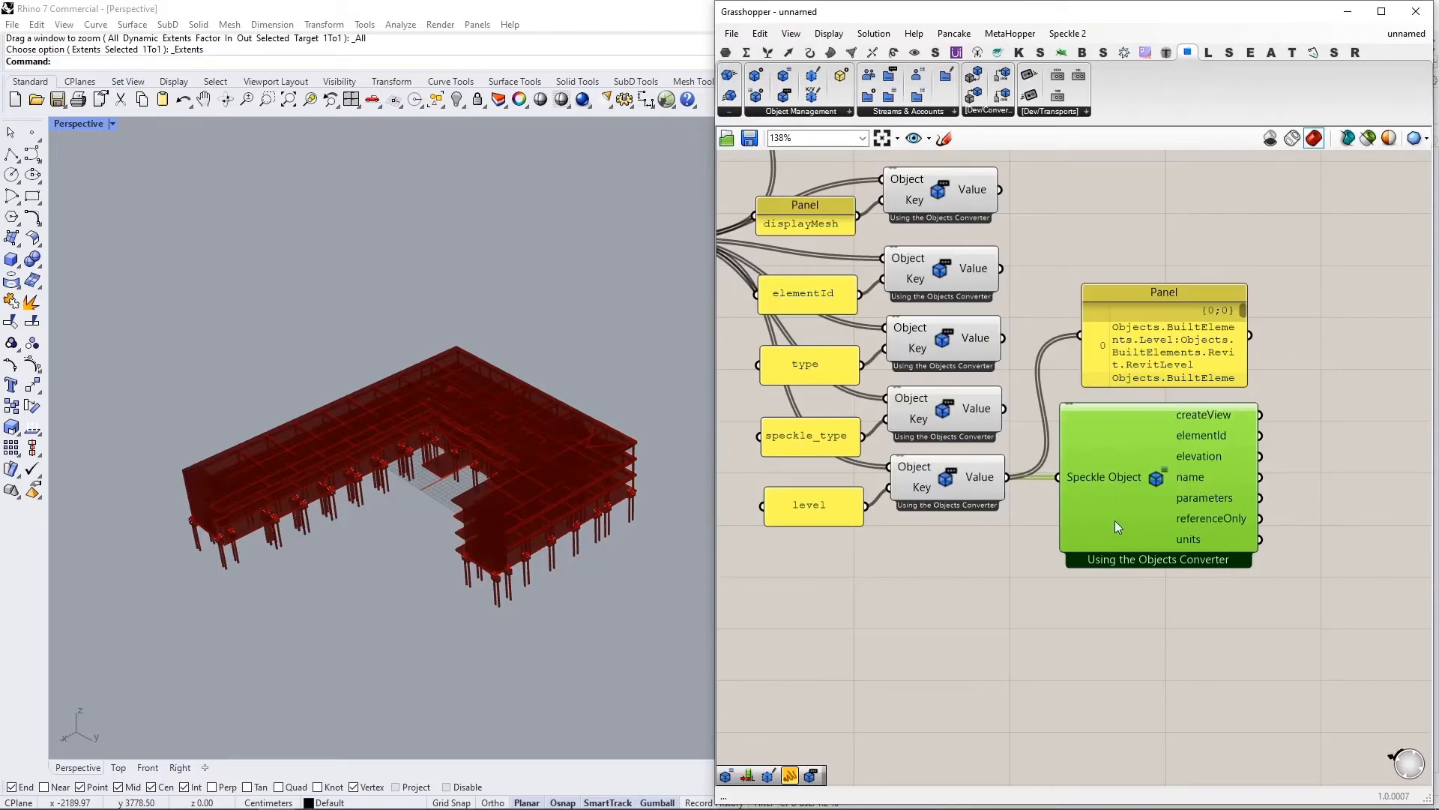
{"action": "key", "text": "Delete"}
Step: Duplicate the level panel and its value component, place the pair below, and connect the level Value output to the copy's Object input
{"action": "left_click_drag", "start_coordinate": [995, 563], "coordinate": [827, 482]}
{"action": "key", "text": "ctrl+c"}
{"action": "key", "text": "ctrl+v"}
{"action": "left_click_drag", "start_coordinate": [979, 492], "coordinate": [1077, 551]}
{"action": "scroll", "coordinate": [1033, 500], "scroll_direction": "up", "scroll_amount": 4}
{"action": "left_click", "coordinate": [1033, 501]}
{"action": "left_click_drag", "start_coordinate": [981, 453], "coordinate": [960, 571]}
{"action": "right_click_drag", "start_coordinate": [876, 646], "coordinate": [997, 532]}
Step: Set the copied key panel's text to name
{"action": "left_click", "coordinate": [925, 542]}
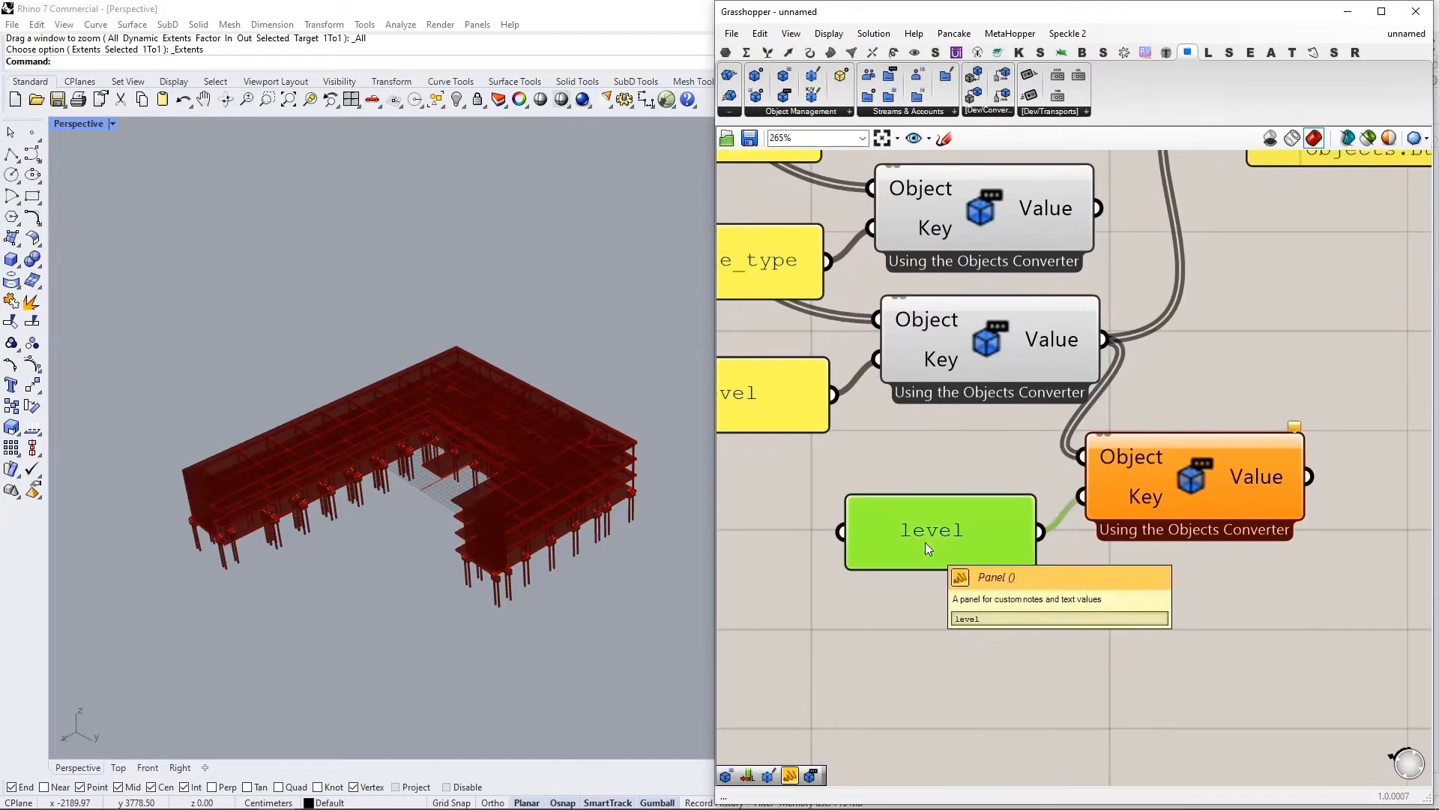
{"action": "double_click", "coordinate": [925, 542]}
{"action": "type", "text": "name"}
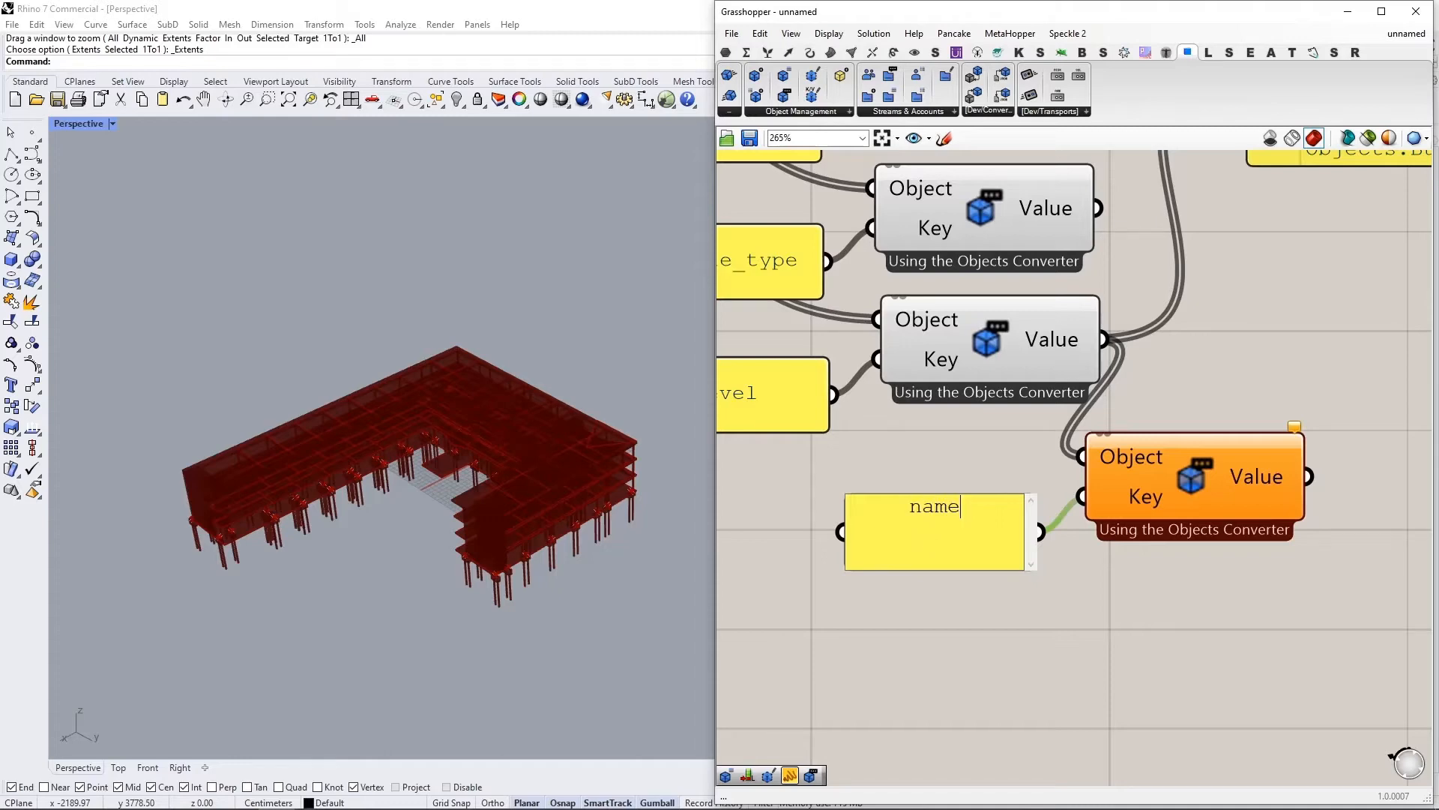
{"action": "left_click", "coordinate": [934, 625]}
Step: Connect the name component's Value output to the existing data panel, move the panel beside it, and look through its list to the end
{"action": "scroll", "coordinate": [979, 616], "scroll_direction": "down", "scroll_amount": 3}
{"action": "scroll", "coordinate": [930, 626], "scroll_direction": "up", "scroll_amount": 3}
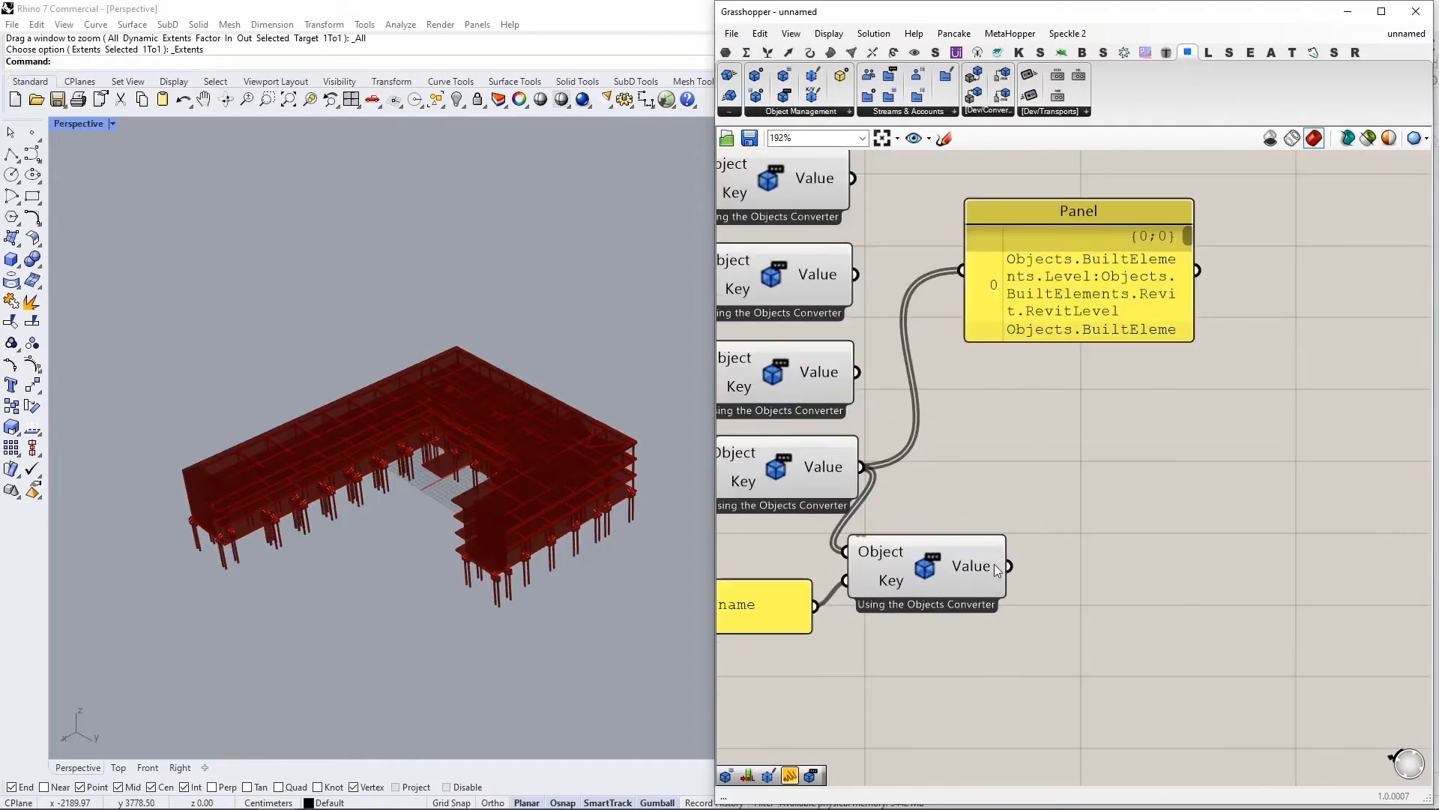
{"action": "left_click_drag", "start_coordinate": [1009, 566], "coordinate": [962, 270]}
{"action": "left_click_drag", "start_coordinate": [1042, 301], "coordinate": [1105, 597]}
{"action": "left_click_drag", "start_coordinate": [1249, 534], "coordinate": [1244, 637]}
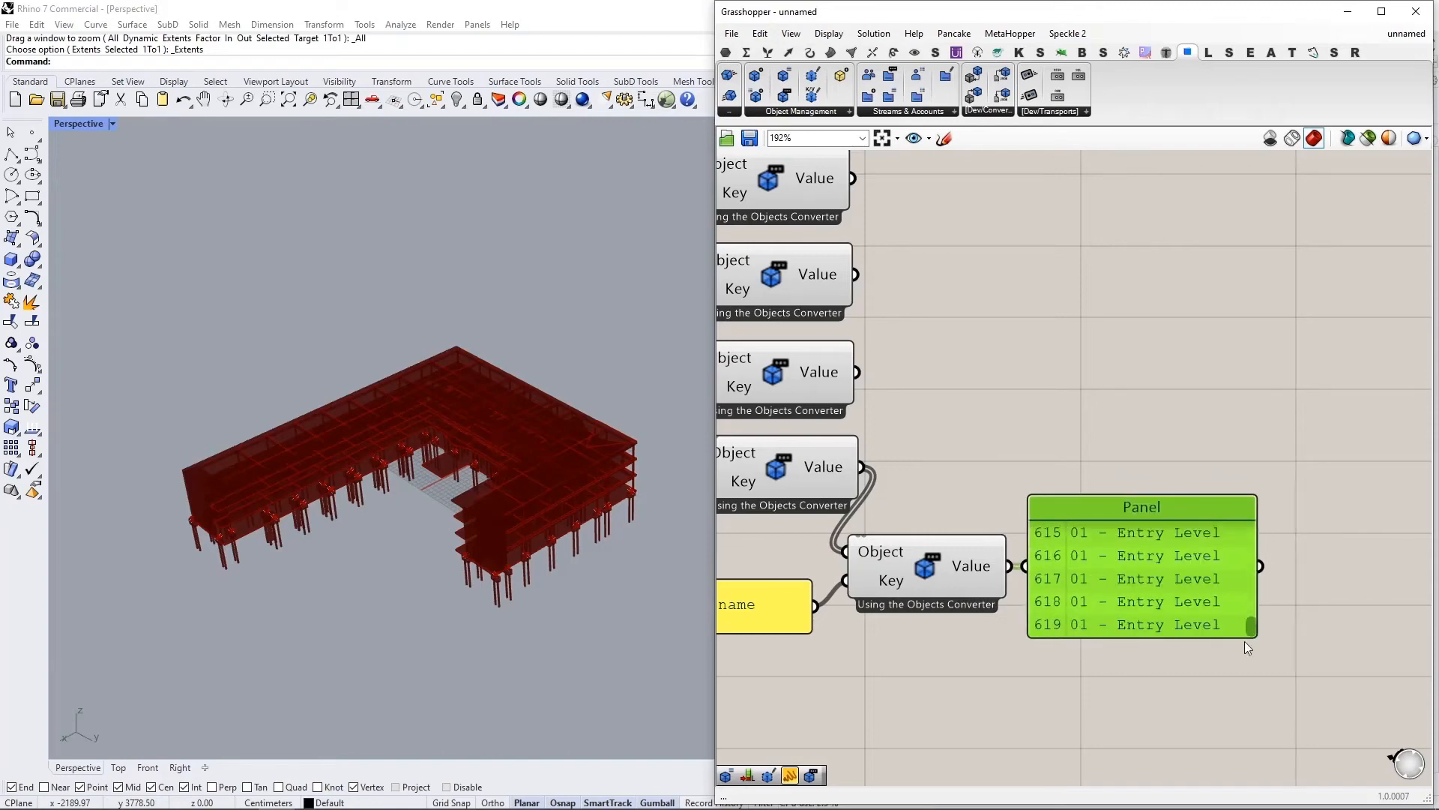
Step: Delete the level name data panel and the expanded-object component above the value components
{"action": "scroll", "coordinate": [1258, 587], "scroll_direction": "down", "scroll_amount": 2}
{"action": "left_click_drag", "start_coordinate": [1287, 500], "coordinate": [1130, 678]}
{"action": "key", "text": "Delete"}
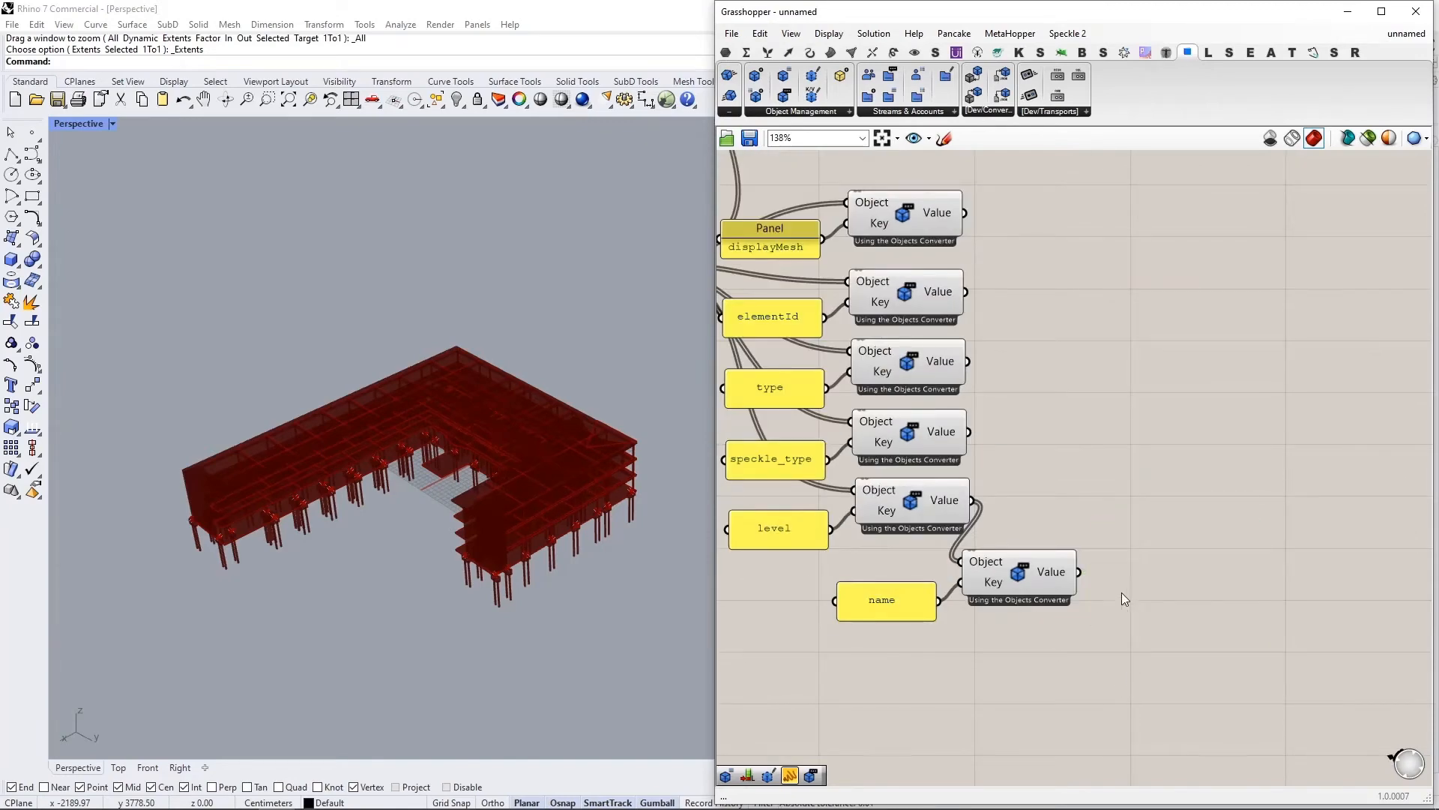
{"action": "scroll", "coordinate": [1124, 596], "scroll_direction": "down", "scroll_amount": 2}
{"action": "left_click", "coordinate": [957, 327]}
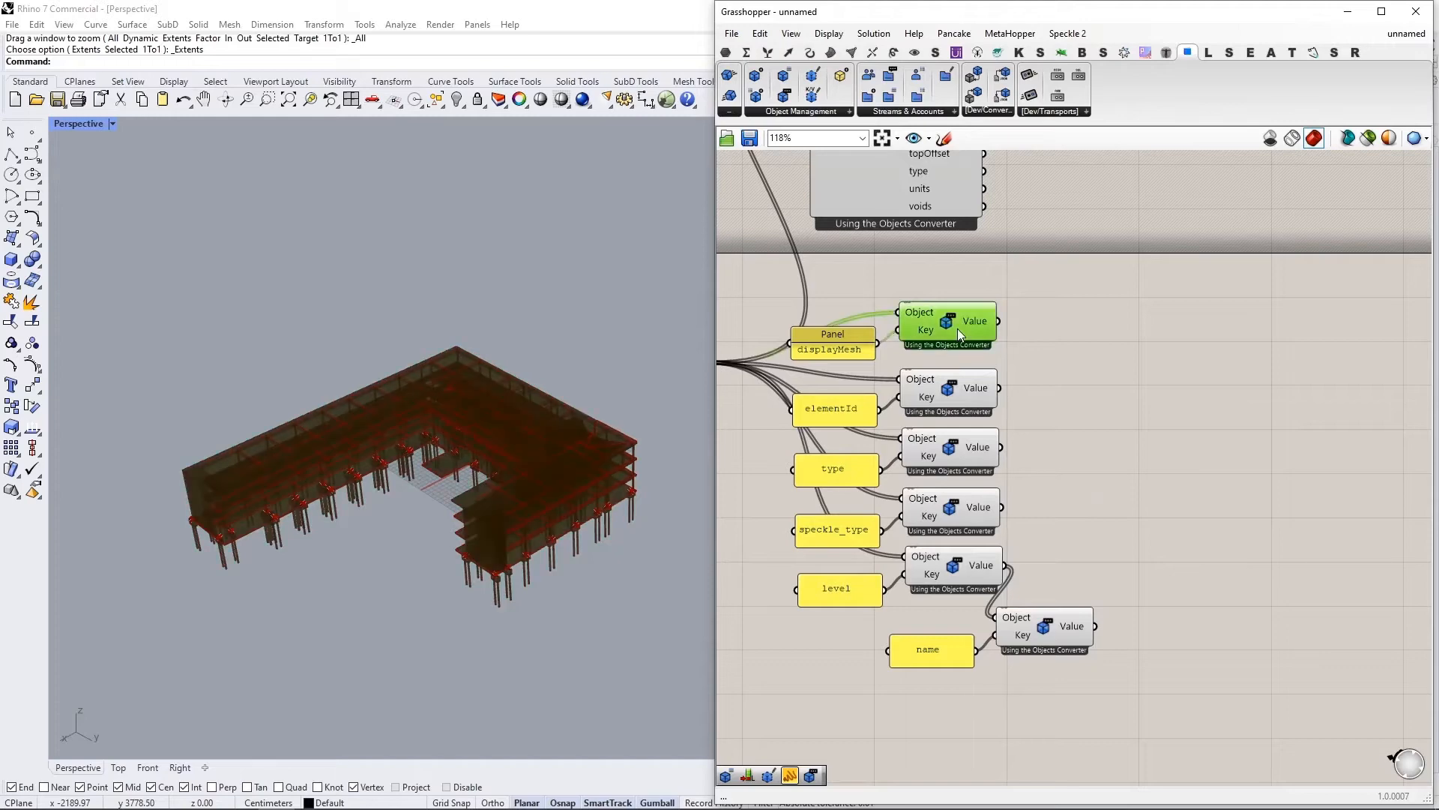
{"action": "scroll", "coordinate": [965, 358], "scroll_direction": "down", "scroll_amount": 2}
{"action": "left_click", "coordinate": [923, 202]}
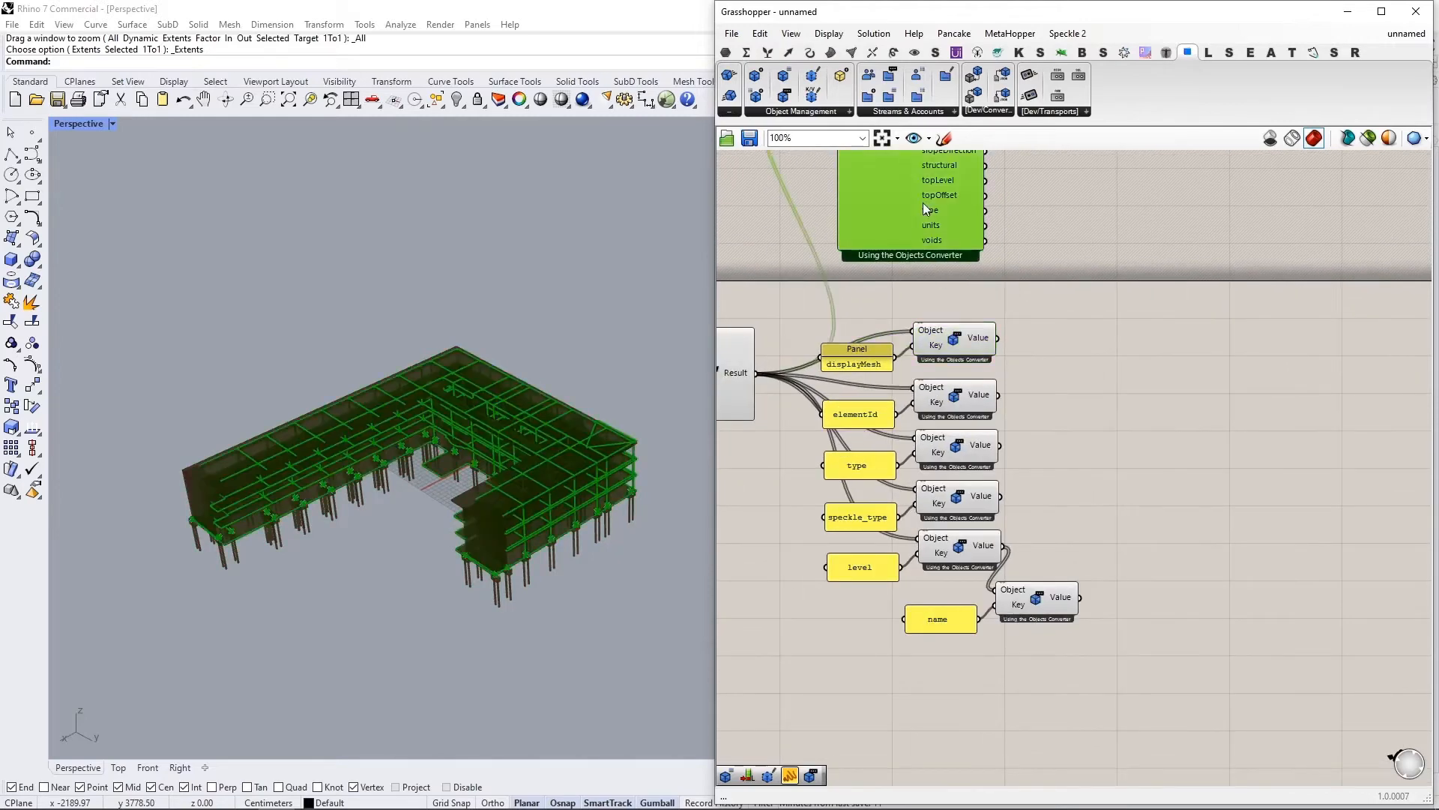
{"action": "key", "text": "Delete"}
Step: Examine the displayMesh, elementId, type, speckle_type and level value components by selecting them one after another
{"action": "scroll", "coordinate": [993, 291], "scroll_direction": "up", "scroll_amount": 1}
{"action": "scroll", "coordinate": [955, 345], "scroll_direction": "up", "scroll_amount": 4}
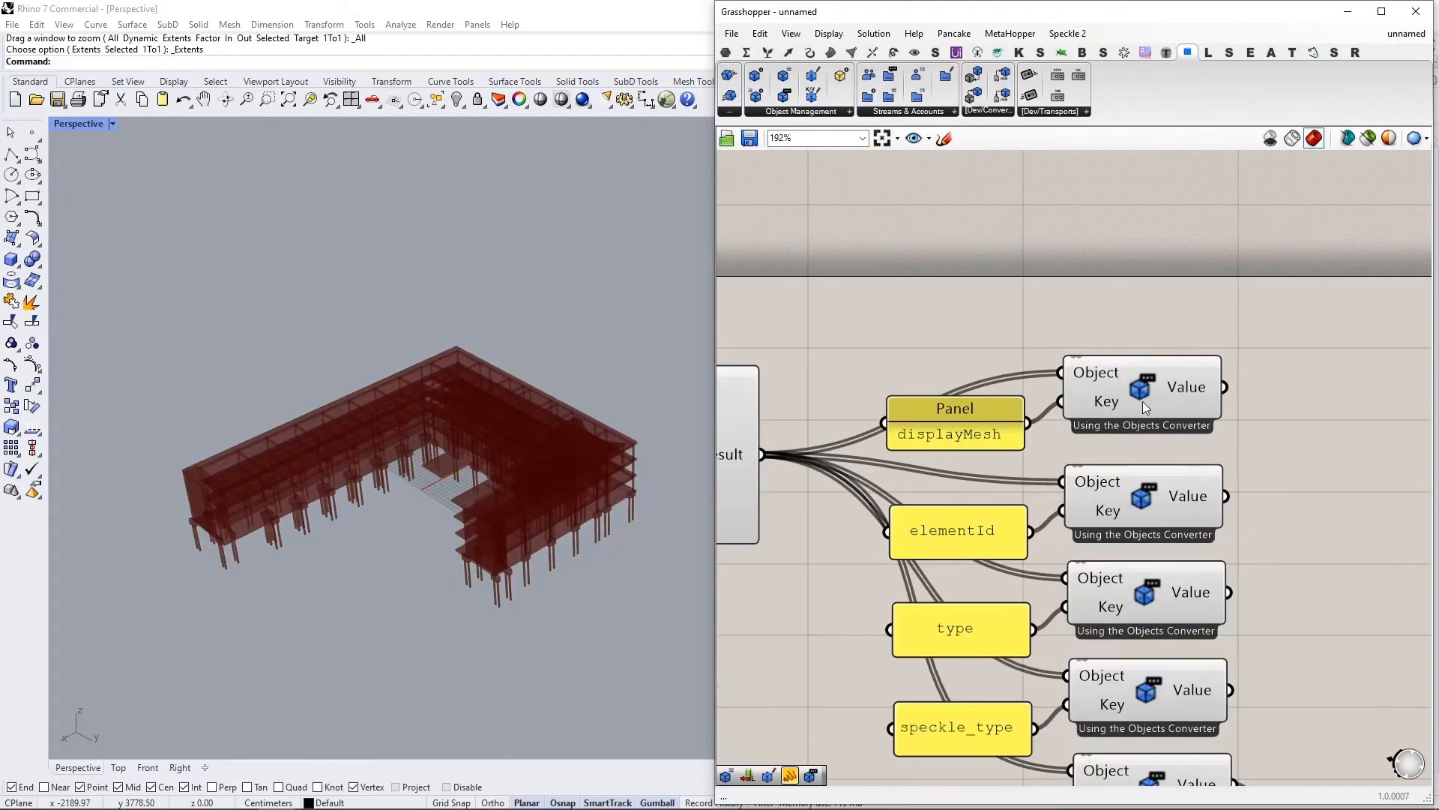
{"action": "left_click", "coordinate": [1139, 402]}
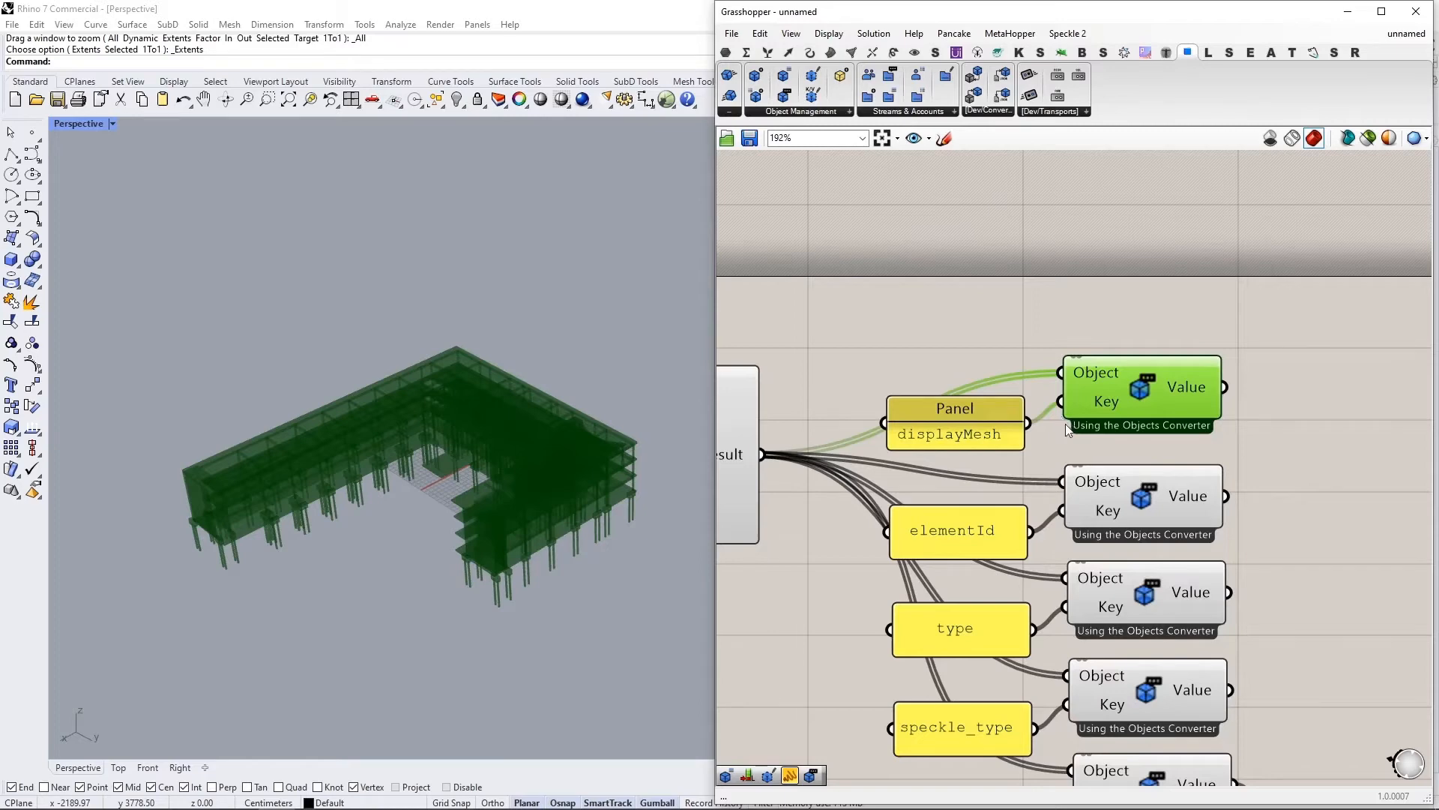
{"action": "left_click", "coordinate": [1118, 514]}
{"action": "scroll", "coordinate": [1220, 483], "scroll_direction": "down", "scroll_amount": 2}
{"action": "right_click_drag", "start_coordinate": [1267, 607], "coordinate": [1216, 470]}
{"action": "left_click", "coordinate": [1091, 425]}
{"action": "left_click", "coordinate": [1109, 503]}
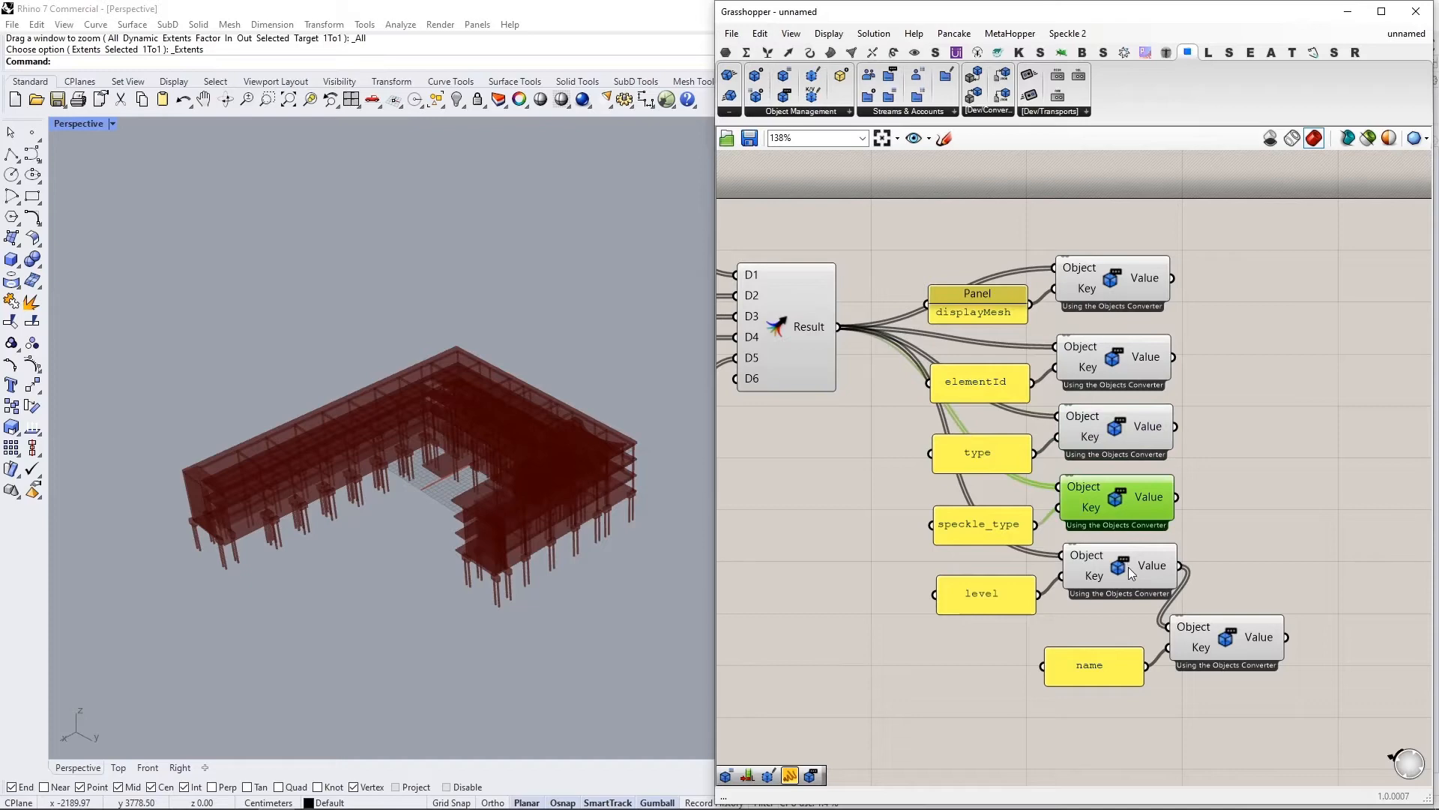
{"action": "left_click", "coordinate": [1244, 480]}
{"action": "right_click_drag", "start_coordinate": [1244, 429], "coordinate": [1138, 437]}
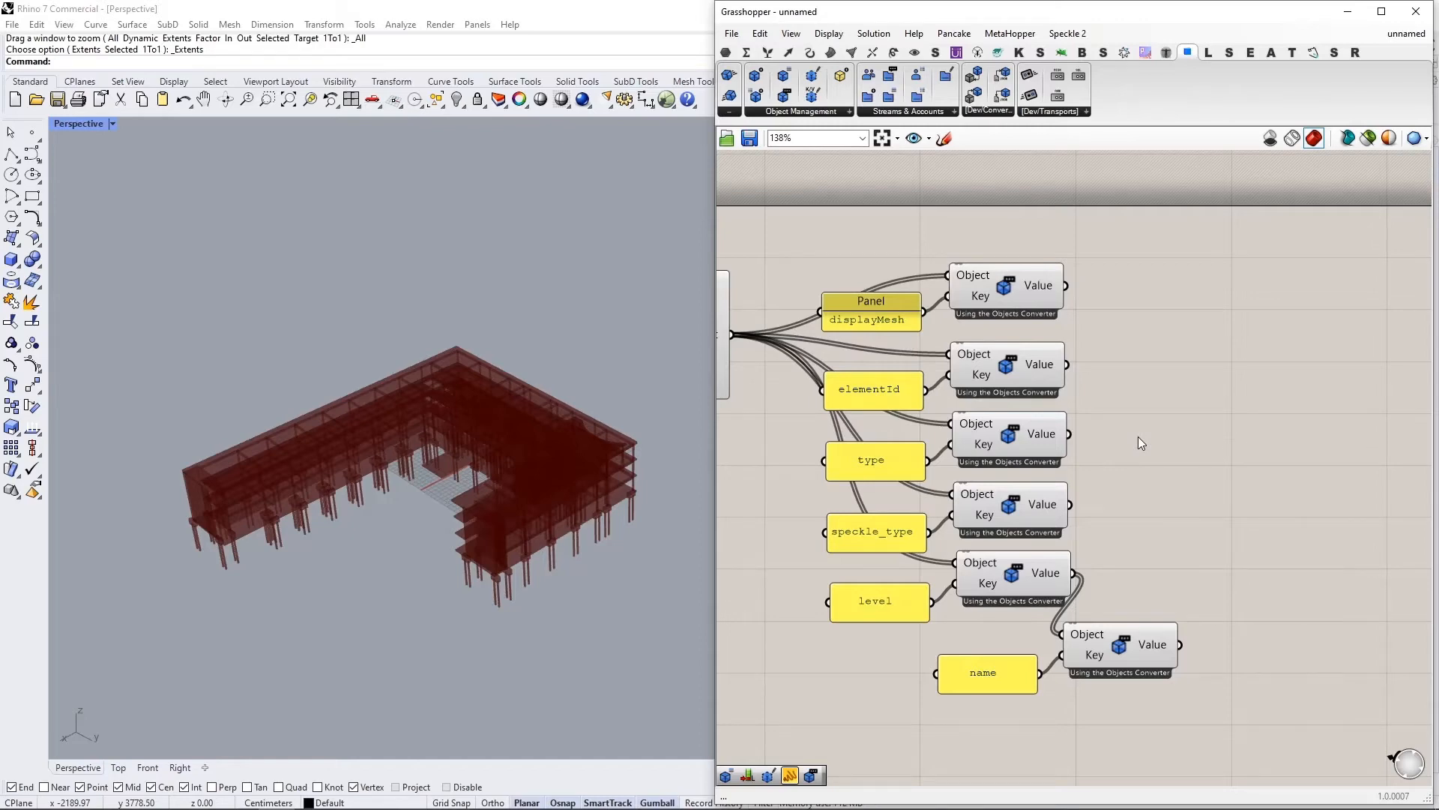
Step: Add a Define Object Attributes component and place it well to the right of the value components
{"action": "right_click_drag", "start_coordinate": [1245, 412], "coordinate": [1028, 414]}
{"action": "double_click", "coordinate": [1027, 414]}
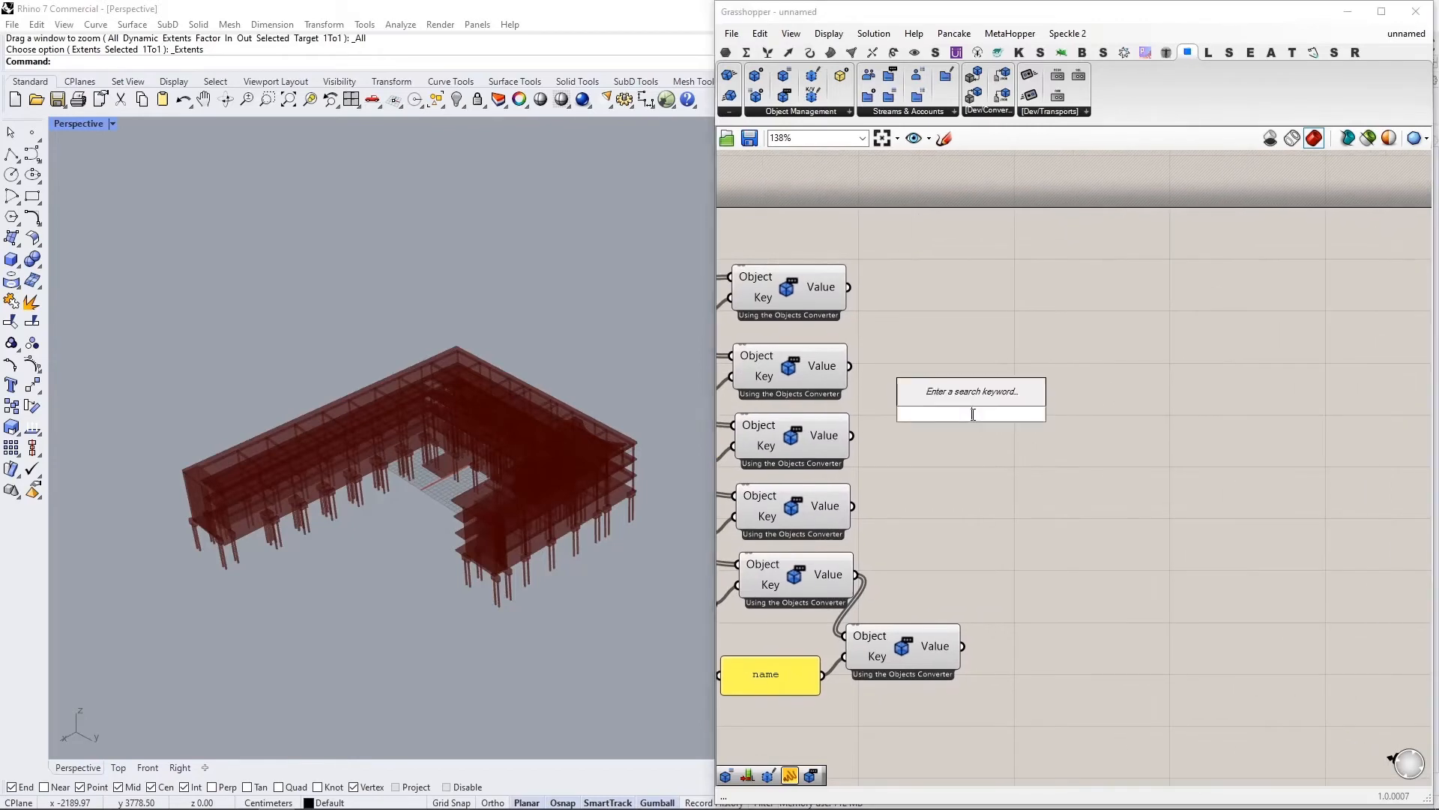
{"action": "type", "text": "define obj"}
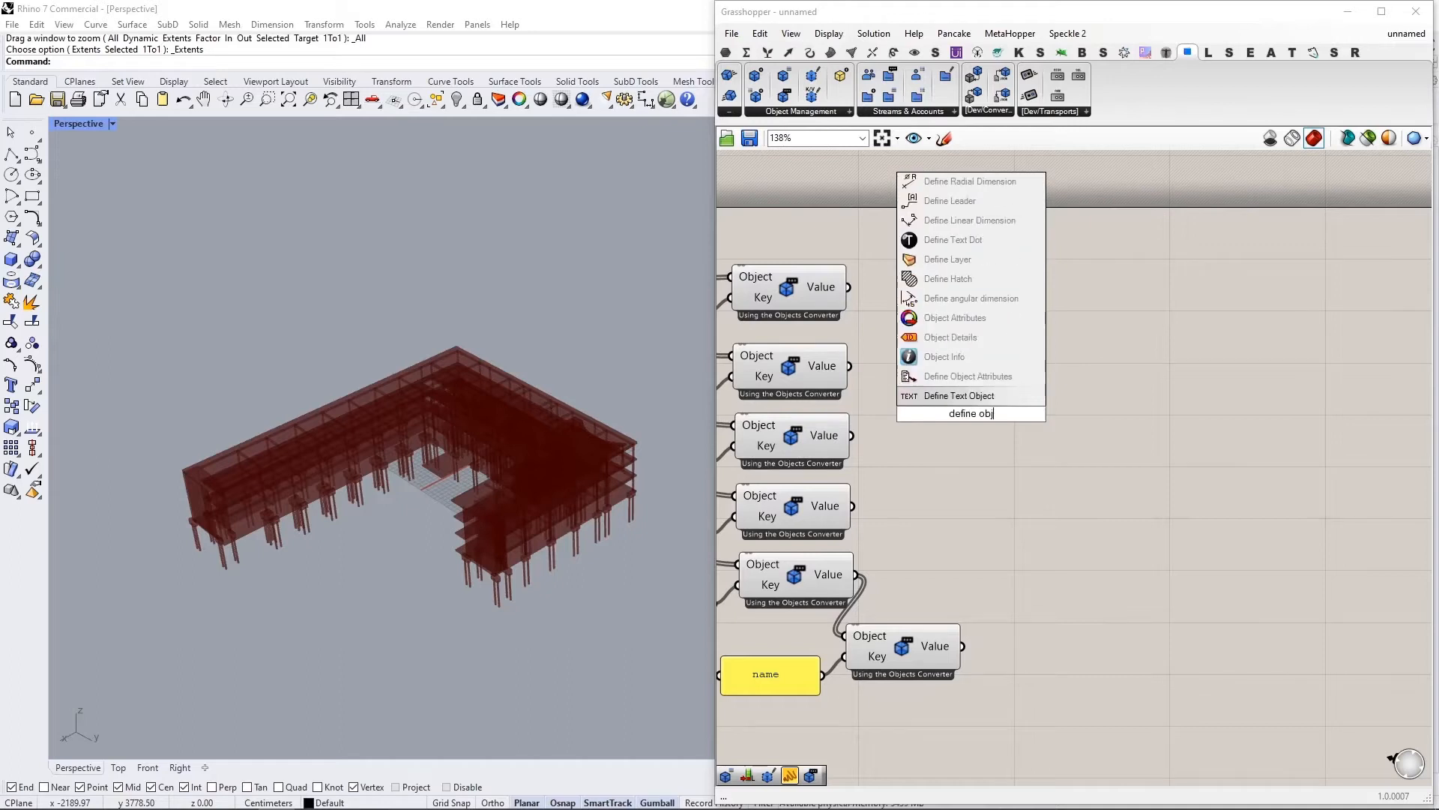
{"action": "left_click", "coordinate": [967, 376]}
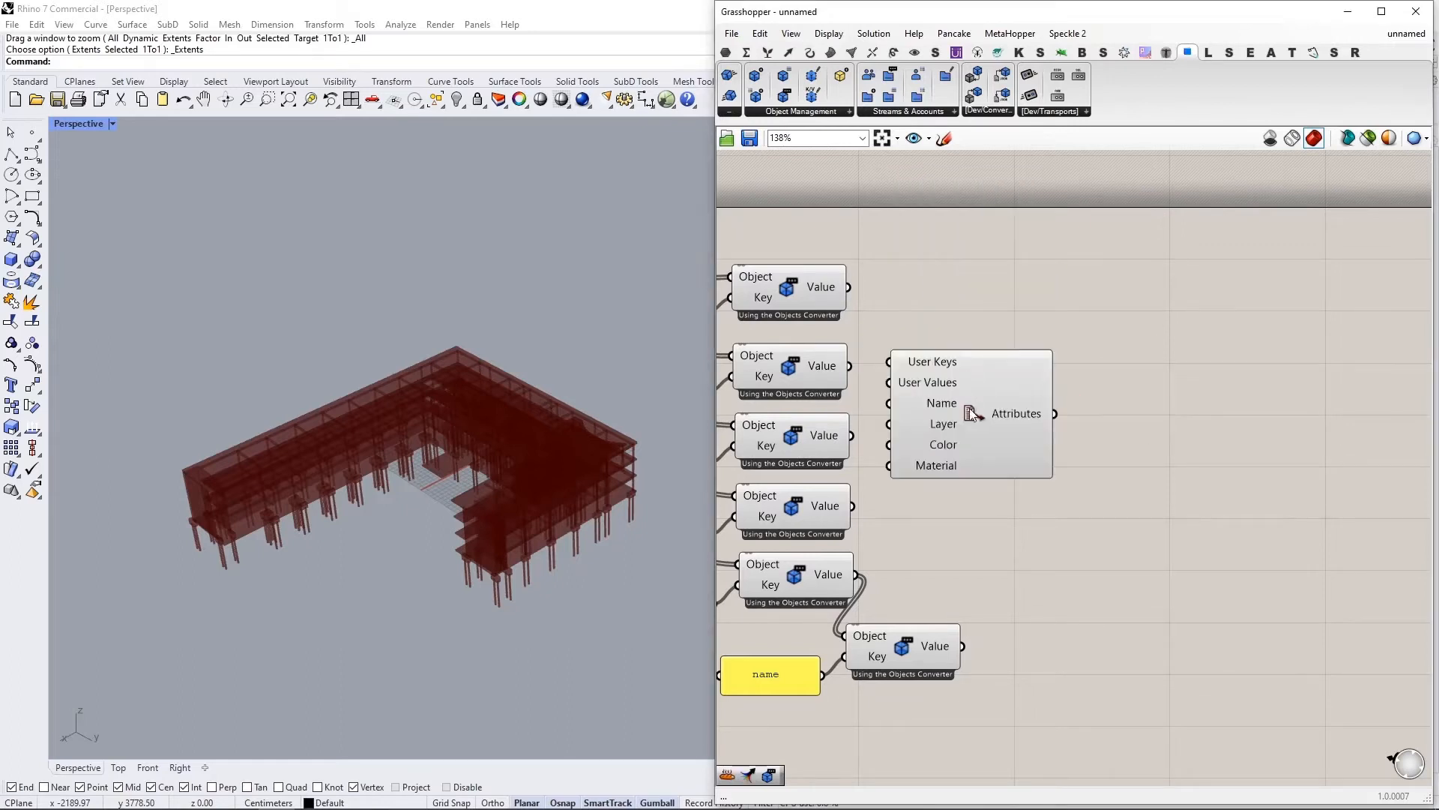
{"action": "left_click", "coordinate": [970, 415], "text": "ctrl+alt"}
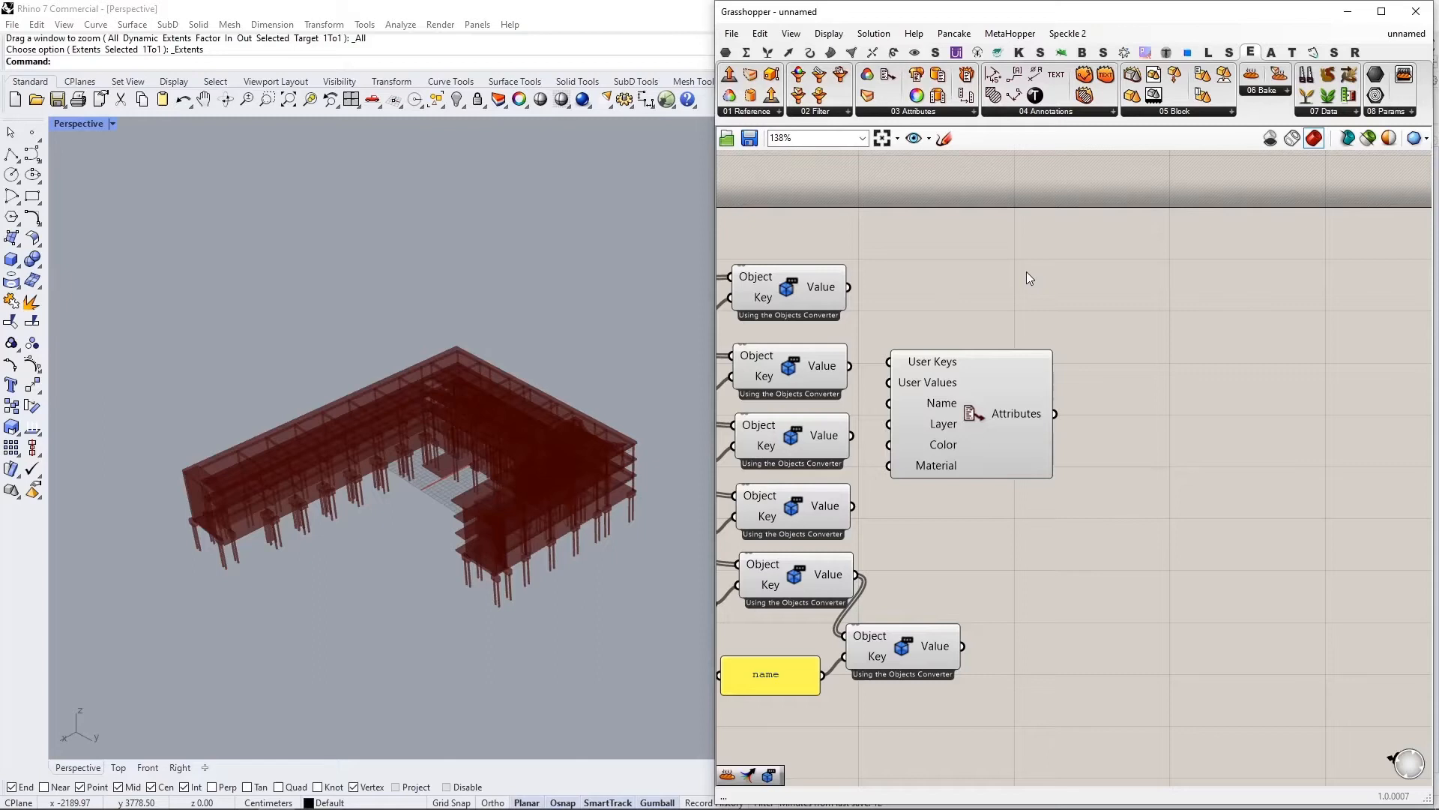
{"action": "left_click_drag", "start_coordinate": [978, 414], "coordinate": [1234, 427]}
Step: Add a Merge component between the value components and the Define Object Attributes component
{"action": "scroll", "coordinate": [1178, 380], "scroll_direction": "up", "scroll_amount": 2}
{"action": "right_click_drag", "start_coordinate": [941, 388], "coordinate": [1063, 396]}
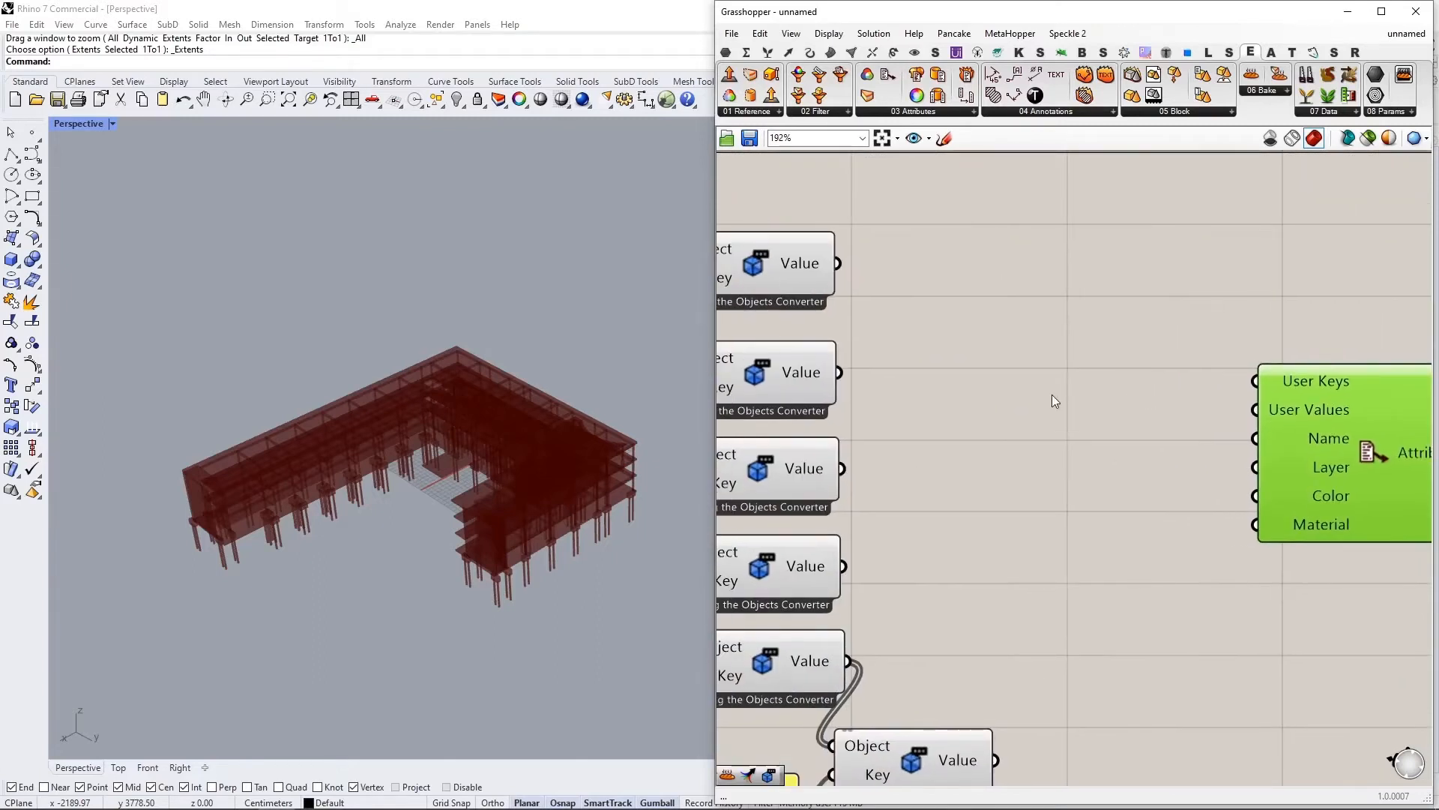
{"action": "double_click", "coordinate": [1047, 378]}
{"action": "type", "text": "merge"}
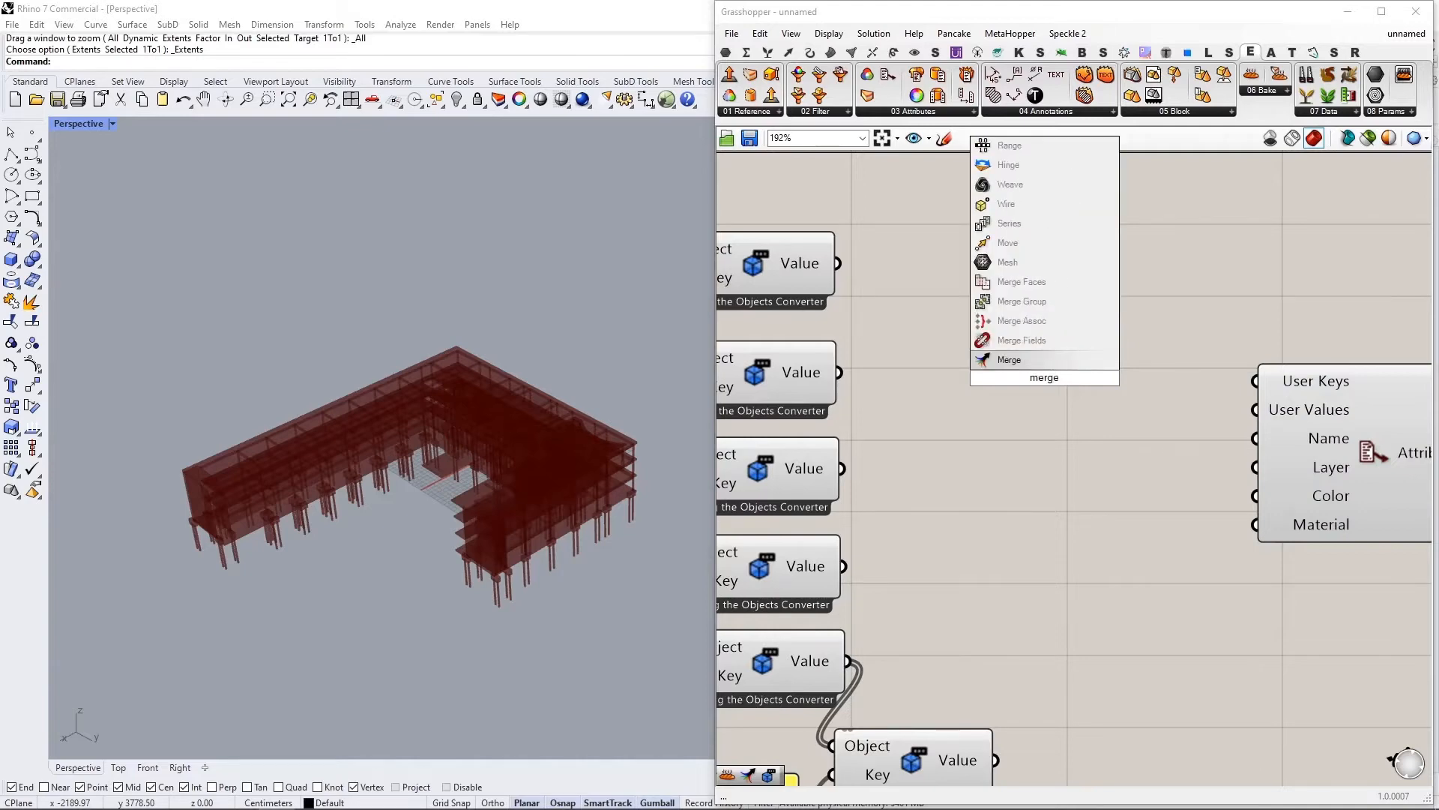
{"action": "key", "text": "Return"}
{"action": "scroll", "coordinate": [973, 315], "scroll_direction": "down", "scroll_amount": 2}
Step: Connect the type and level key panels to the Merge's first and second inputs, and remove its empty third input
{"action": "right_click_drag", "start_coordinate": [825, 411], "coordinate": [928, 394]}
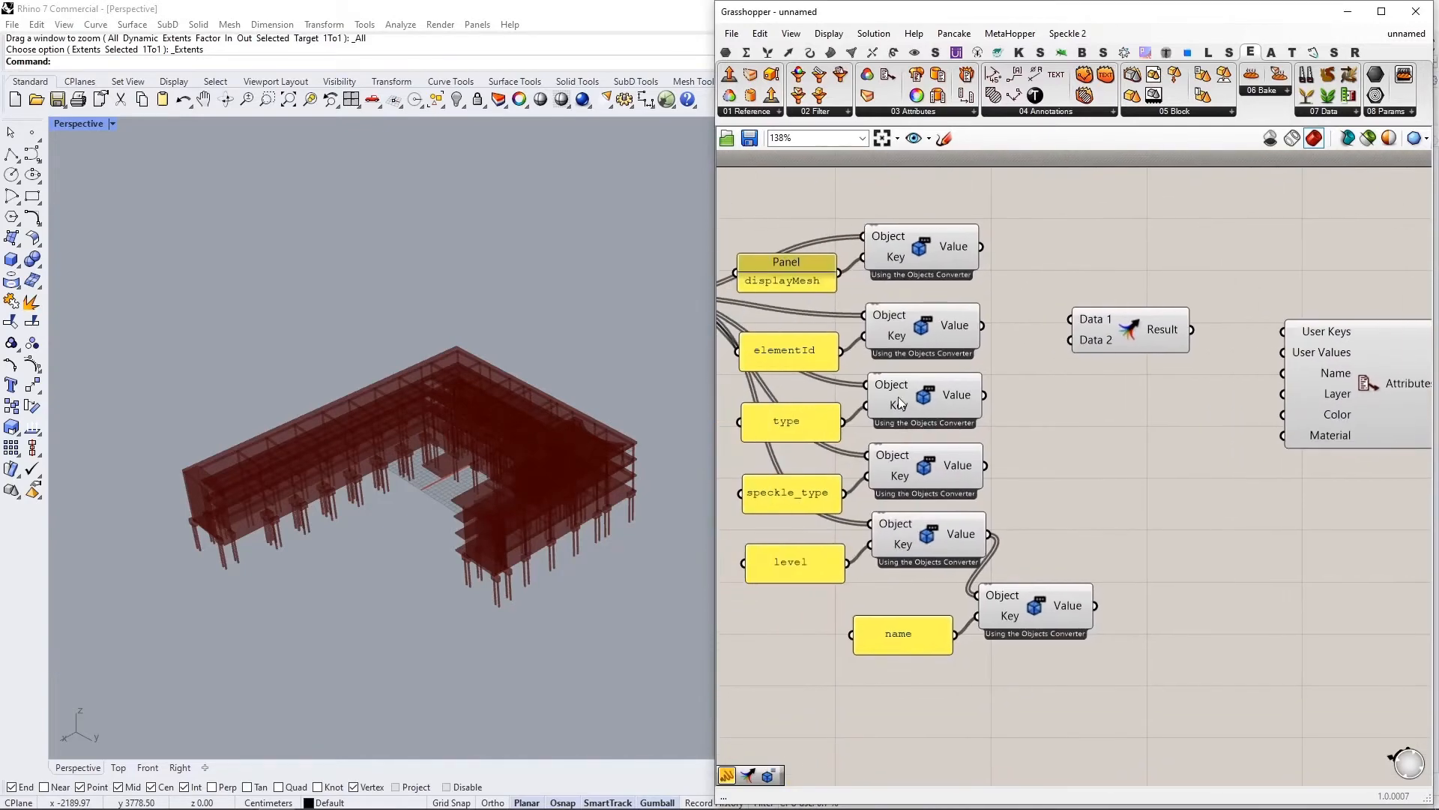
{"action": "scroll", "coordinate": [885, 398], "scroll_direction": "up", "scroll_amount": 1}
{"action": "left_click_drag", "start_coordinate": [834, 425], "coordinate": [1099, 305]}
{"action": "left_click_drag", "start_coordinate": [836, 593], "coordinate": [1103, 330]}
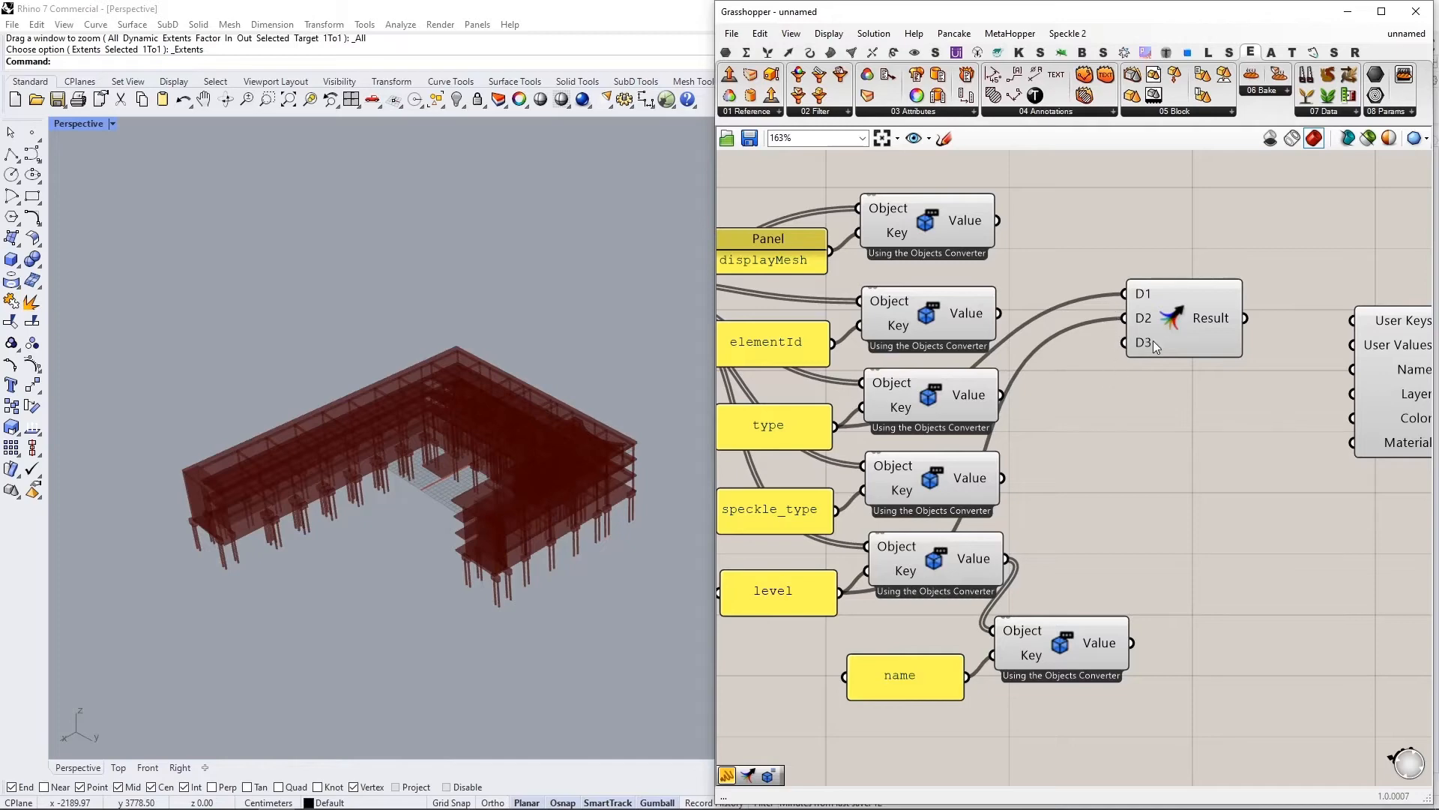
{"action": "scroll", "coordinate": [1153, 340], "scroll_direction": "up", "scroll_amount": 5}
{"action": "left_click", "coordinate": [1166, 343]}
{"action": "scroll", "coordinate": [1131, 322], "scroll_direction": "down", "scroll_amount": 6}
{"action": "scroll", "coordinate": [1019, 405], "scroll_direction": "up", "scroll_amount": 2}
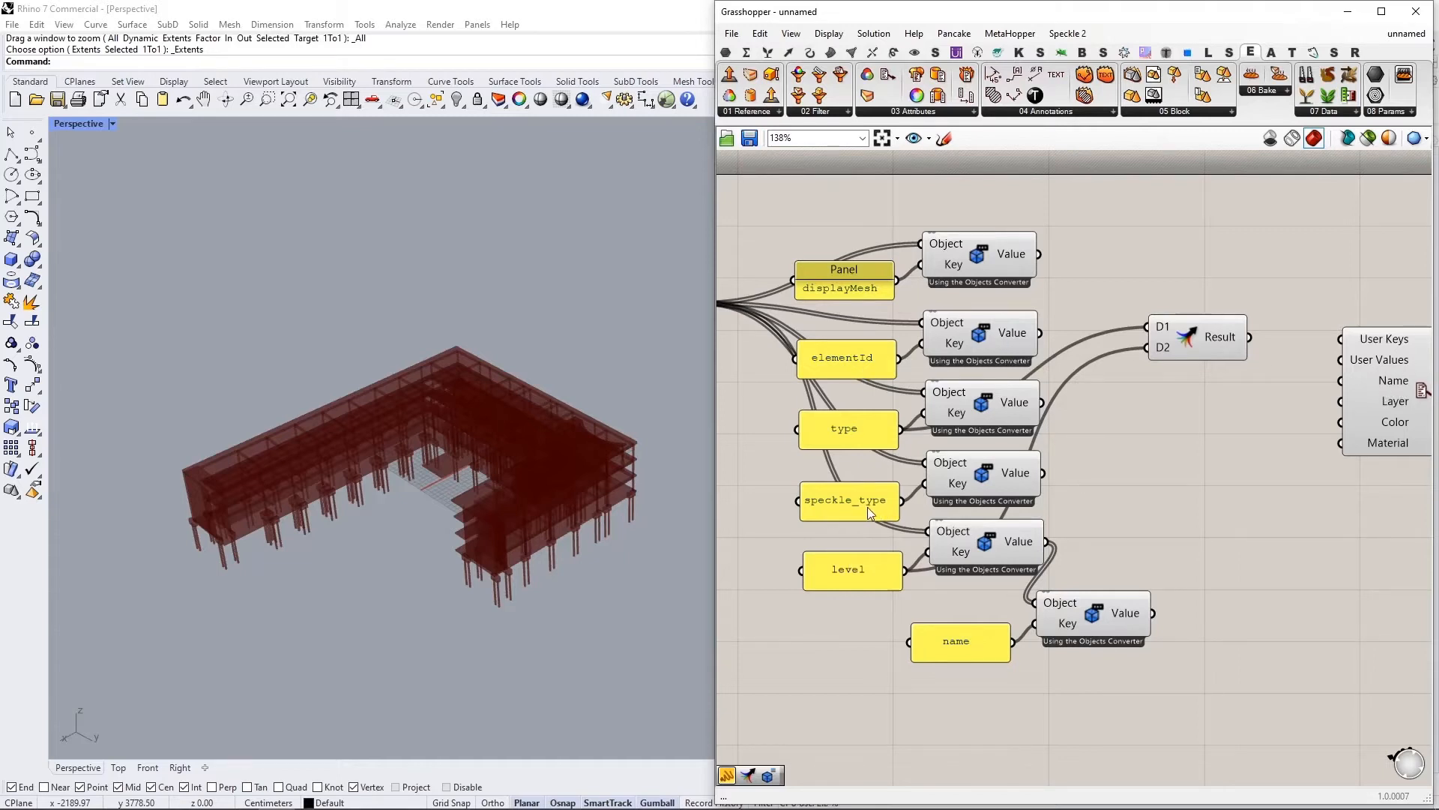
{"action": "mouse_move", "coordinate": [1383, 417]}
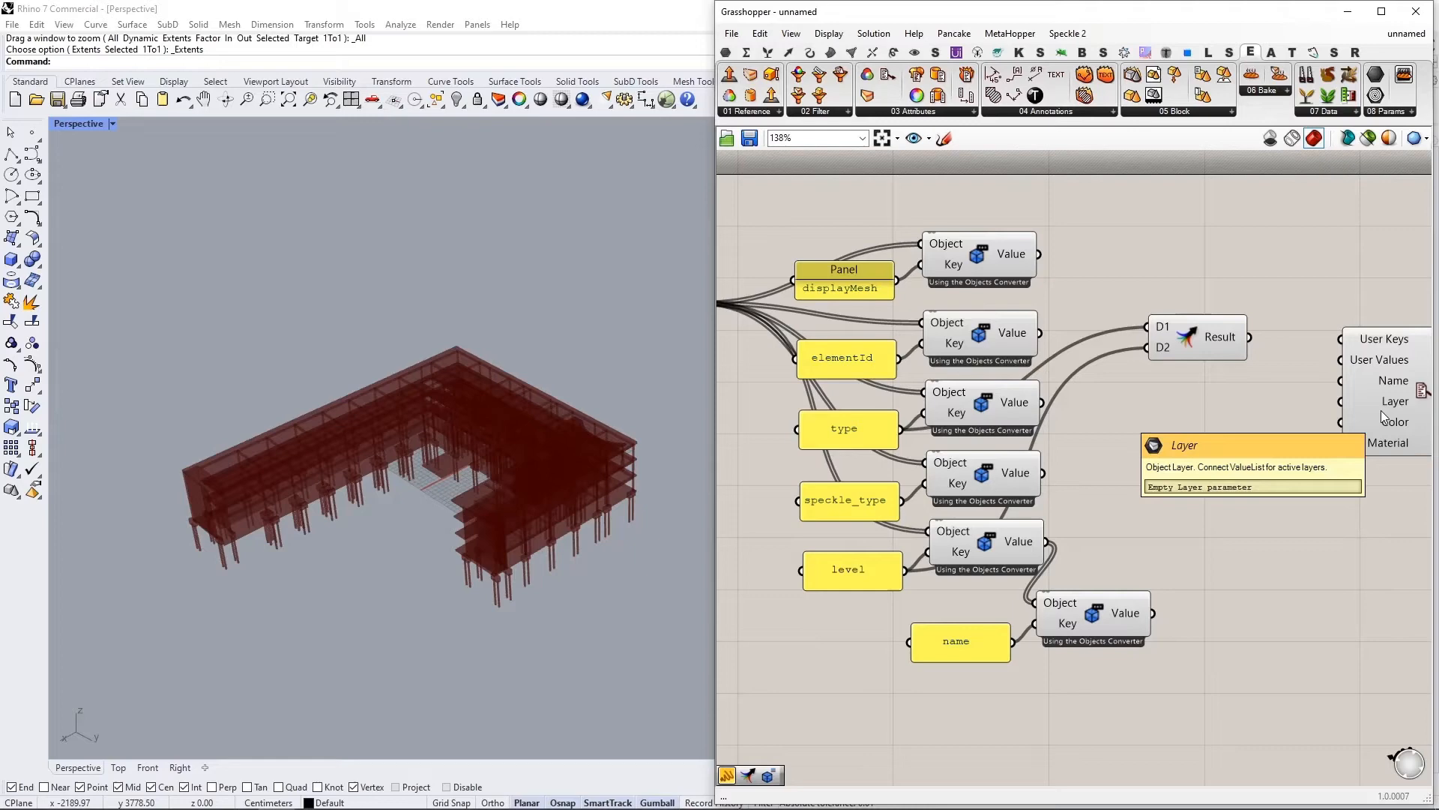
{"action": "scroll", "coordinate": [1168, 343], "scroll_direction": "up", "scroll_amount": 3}
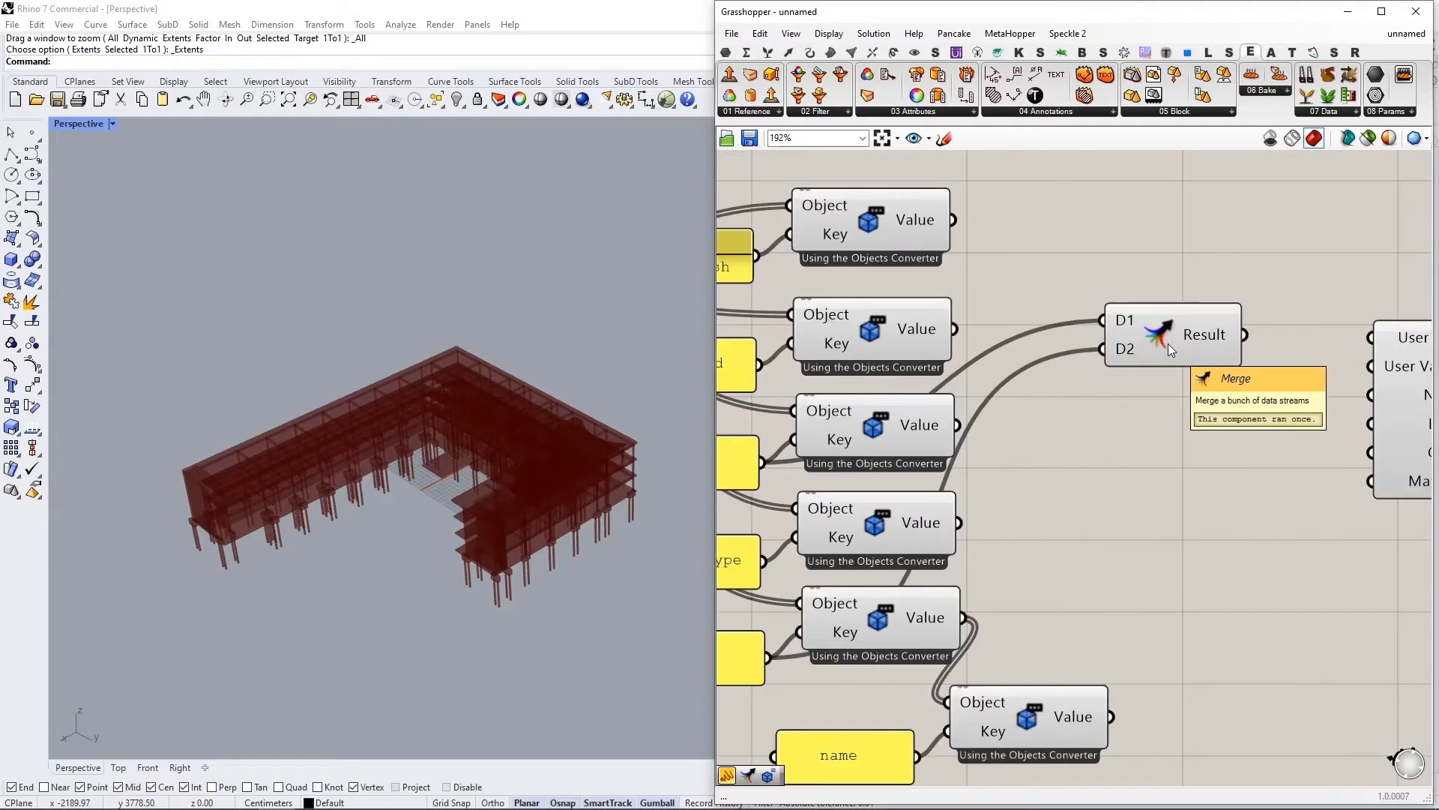
{"action": "scroll", "coordinate": [1135, 315], "scroll_direction": "down", "scroll_amount": 3}
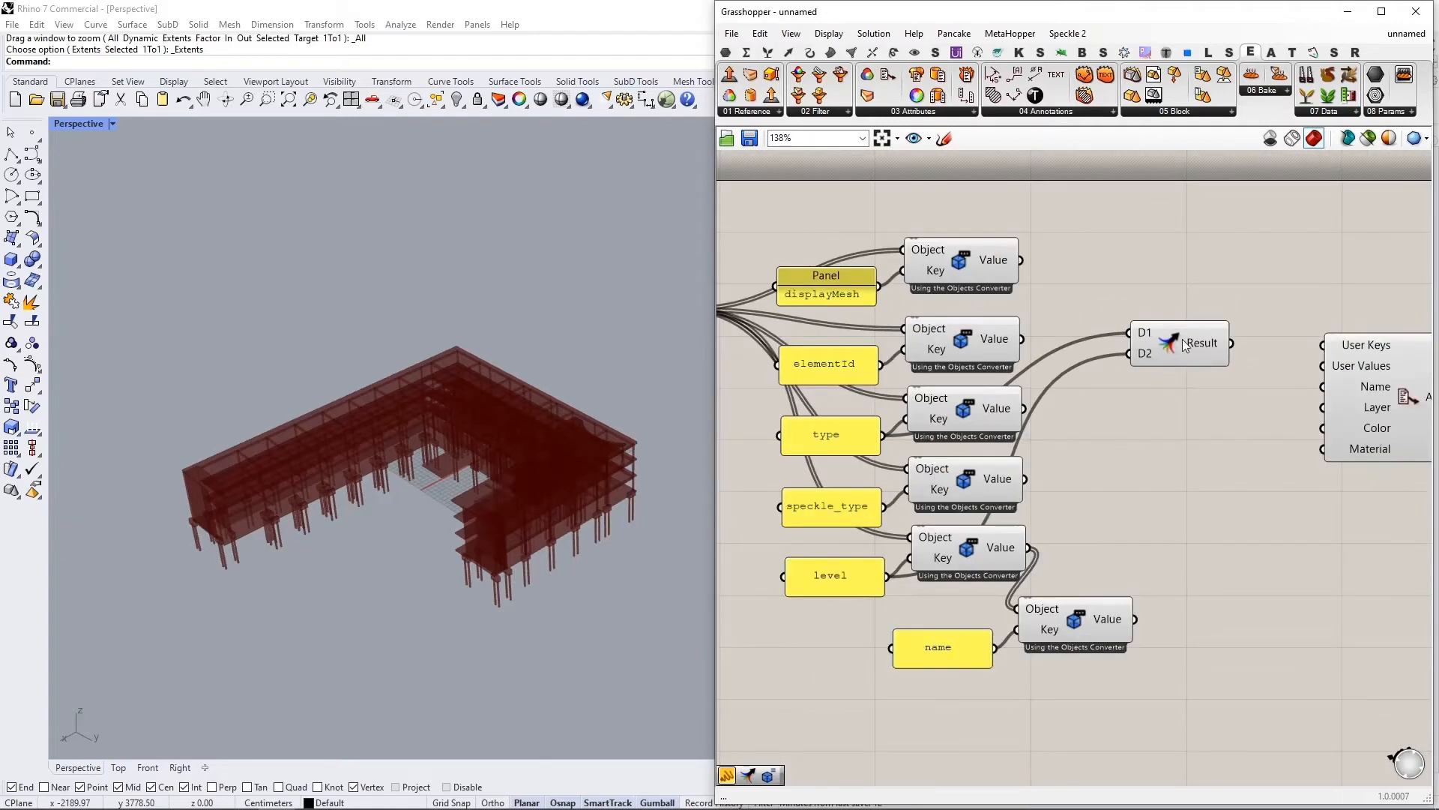
Step: Add a second Merge component and position it directly below the first one
{"action": "scroll", "coordinate": [1154, 336], "scroll_direction": "up", "scroll_amount": 3}
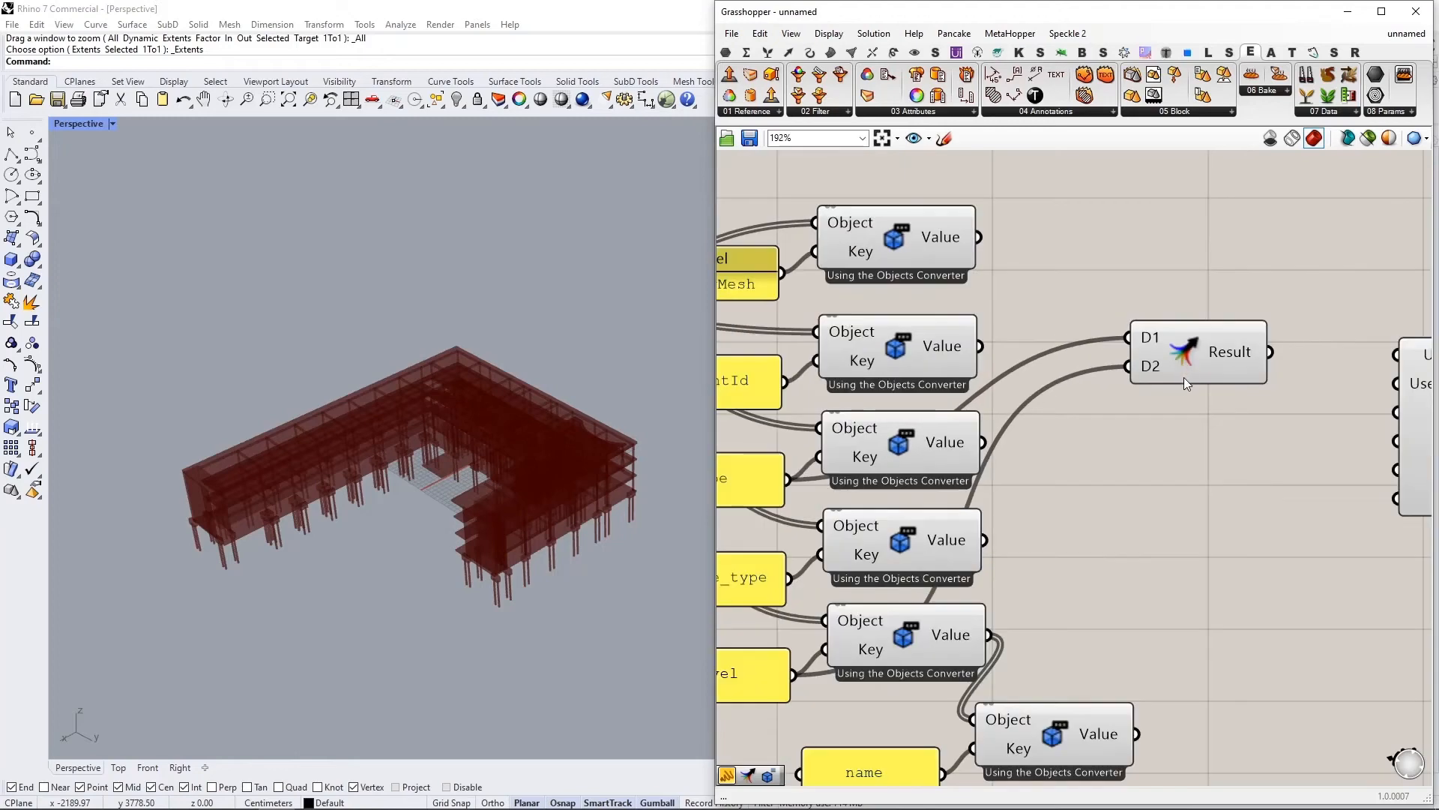
{"action": "right_click_drag", "start_coordinate": [1186, 409], "coordinate": [1141, 378]}
{"action": "double_click", "coordinate": [1117, 402]}
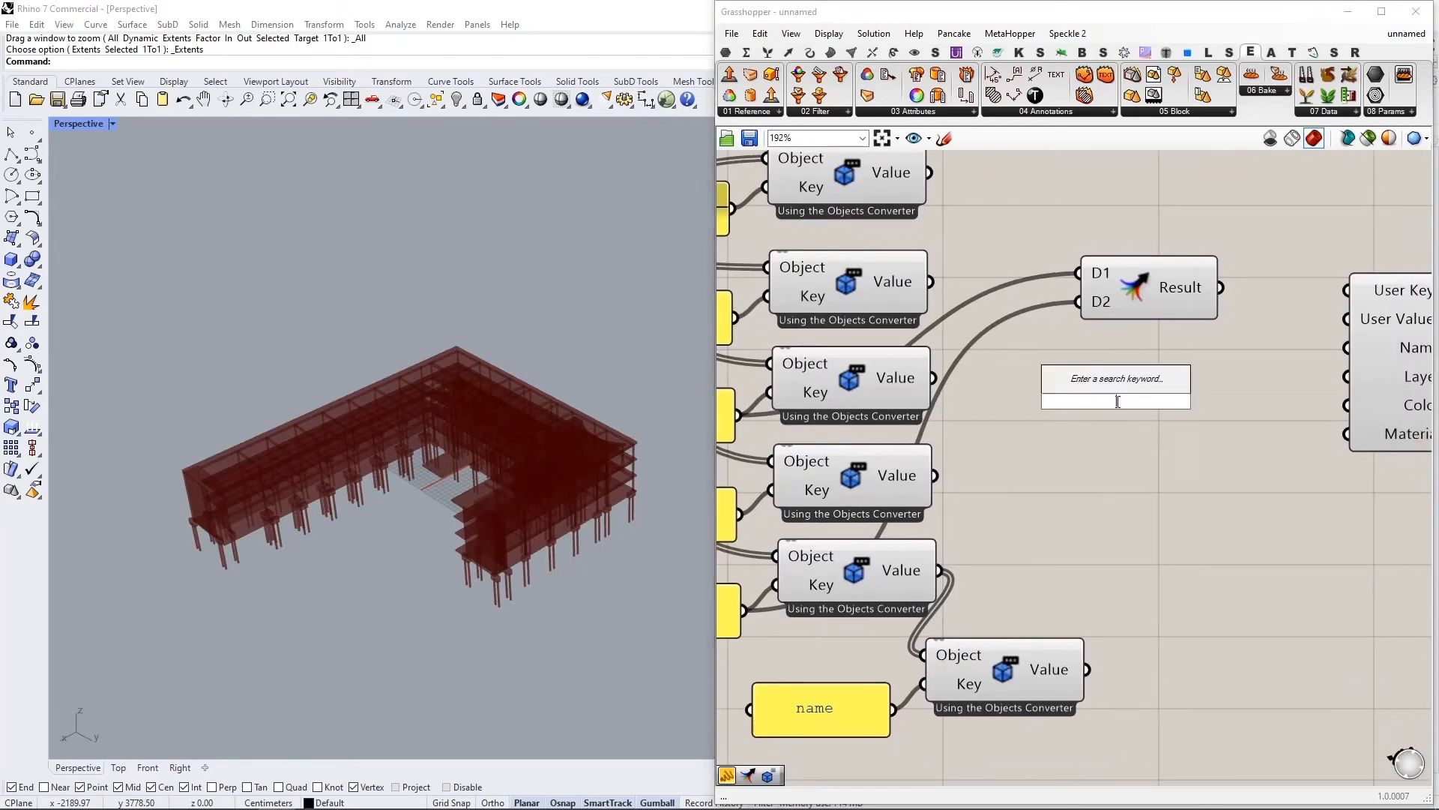
{"action": "type", "text": "merge"}
{"action": "key", "text": "Return"}
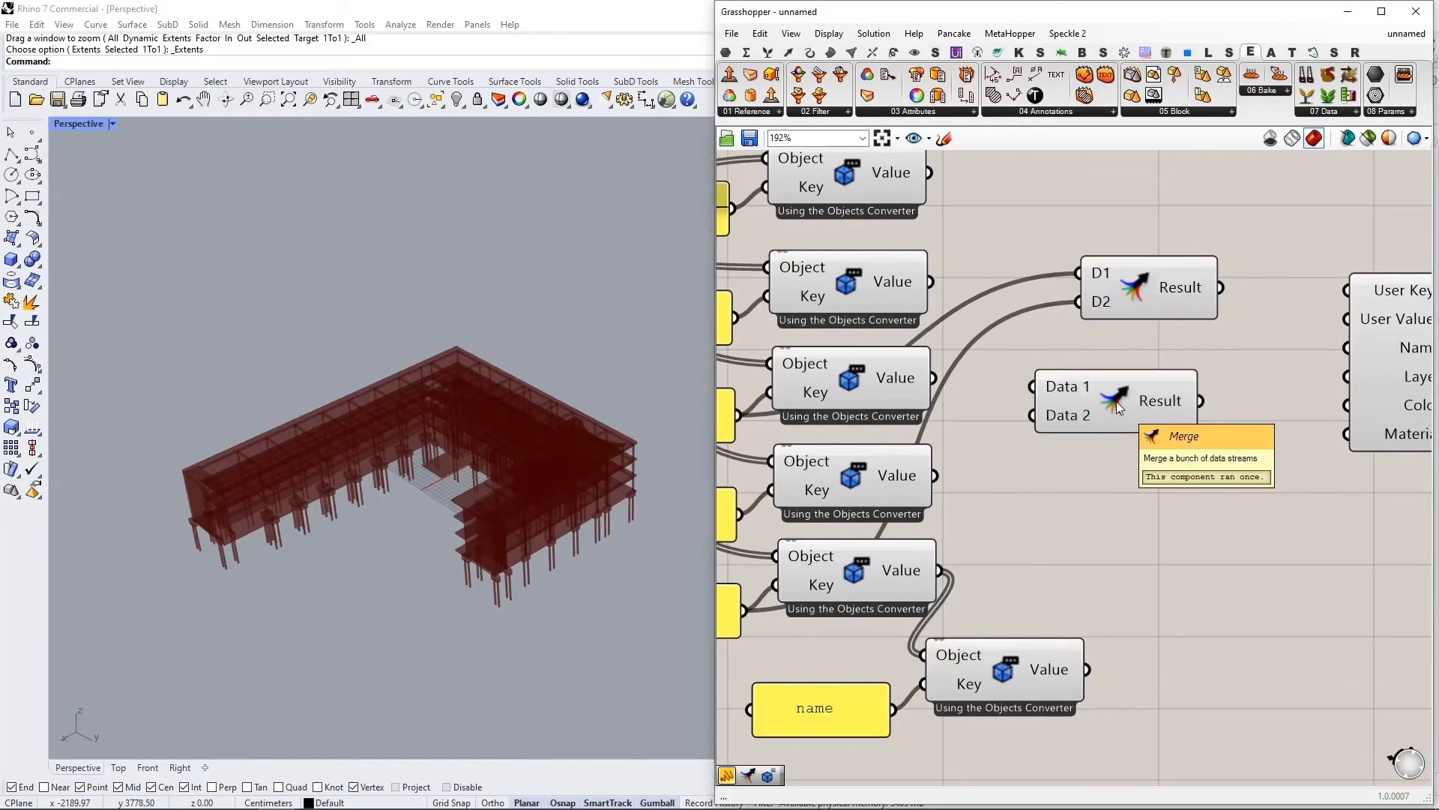
{"action": "scroll", "coordinate": [1074, 421], "scroll_direction": "down", "scroll_amount": 2}
{"action": "left_click", "coordinate": [1100, 403]}
{"action": "scroll", "coordinate": [820, 382], "scroll_direction": "up", "scroll_amount": 1}
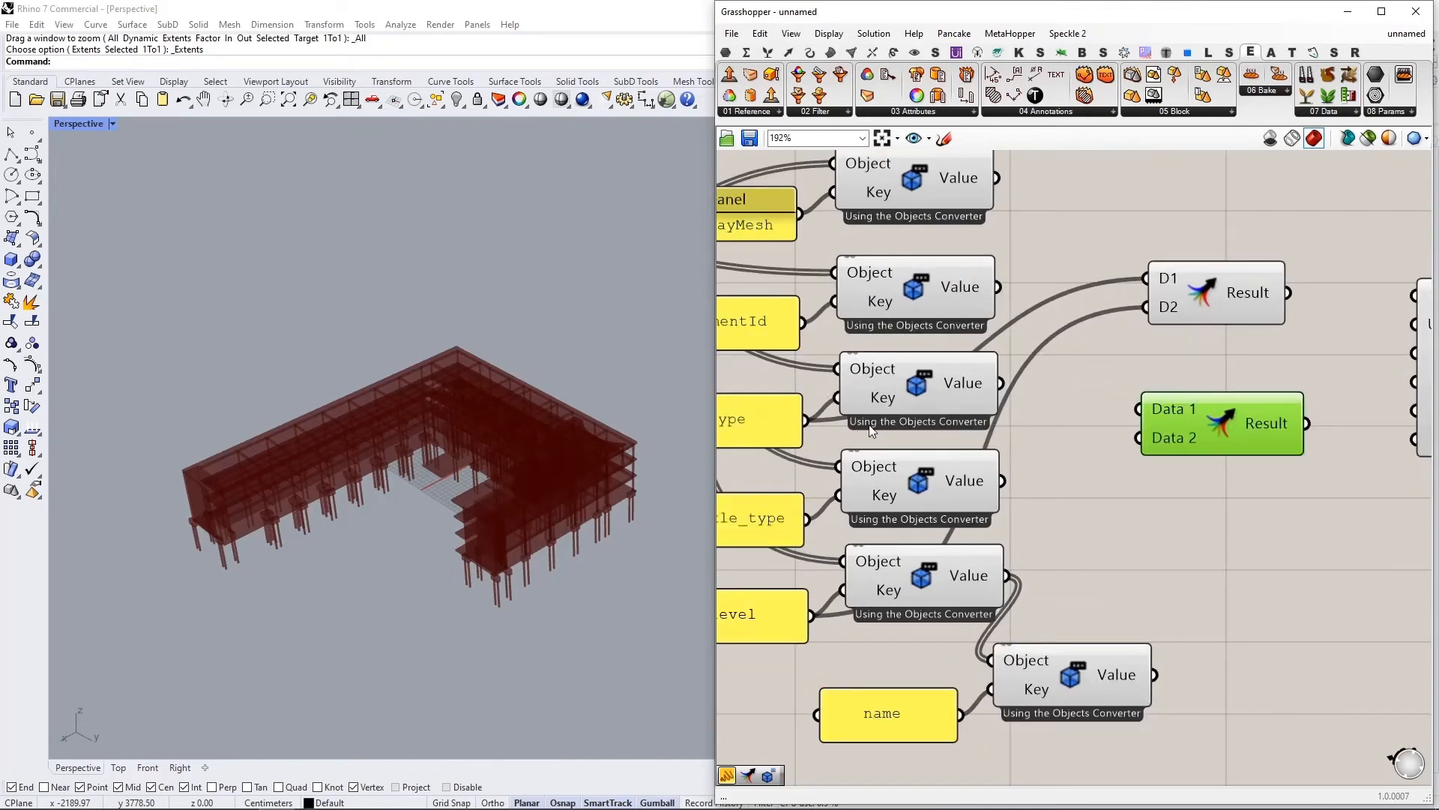
Step: Connect the type and name Value outputs to the second Merge's first and second inputs, and remove its empty third input
{"action": "left_click_drag", "start_coordinate": [999, 383], "coordinate": [1119, 408]}
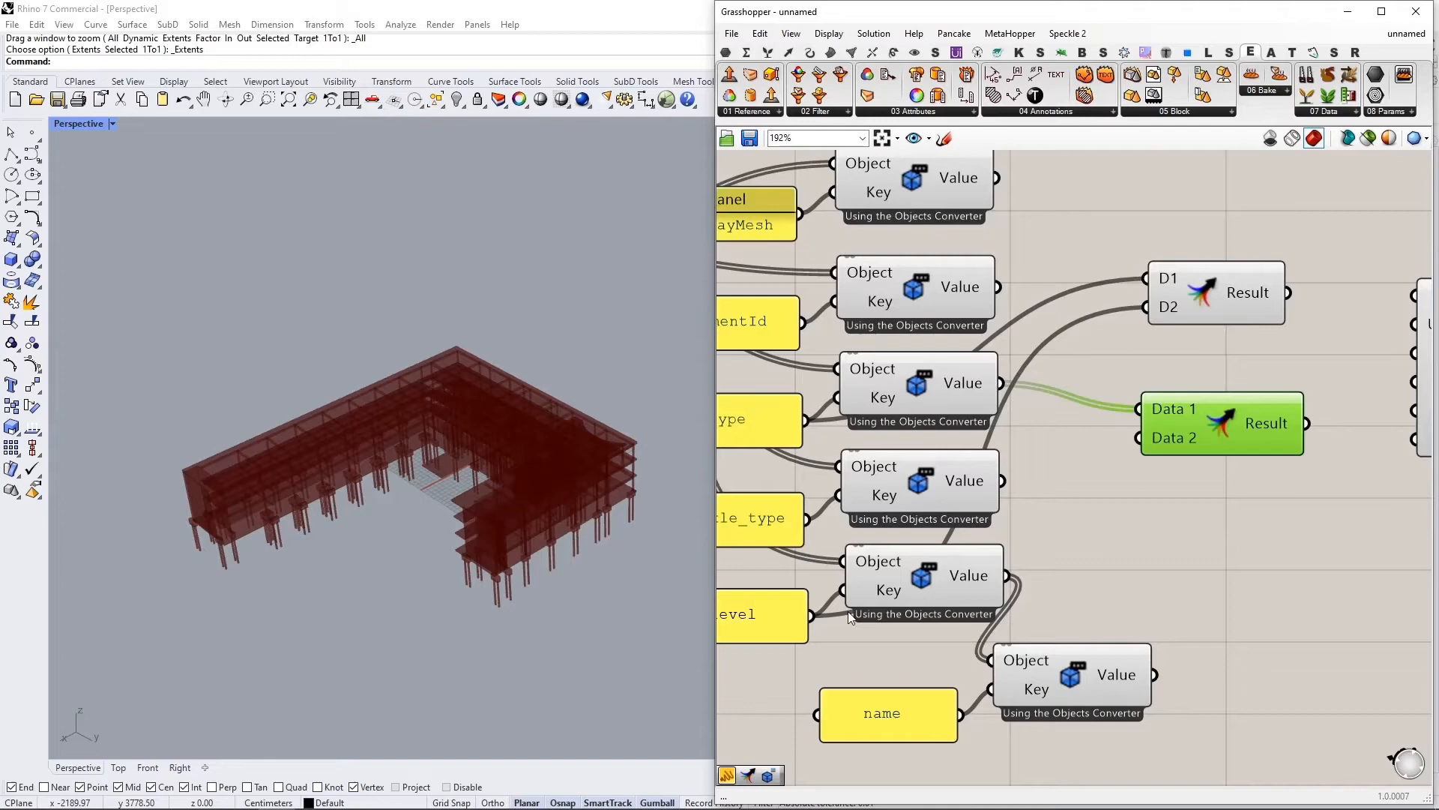
{"action": "left_click_drag", "start_coordinate": [1154, 675], "coordinate": [1138, 438]}
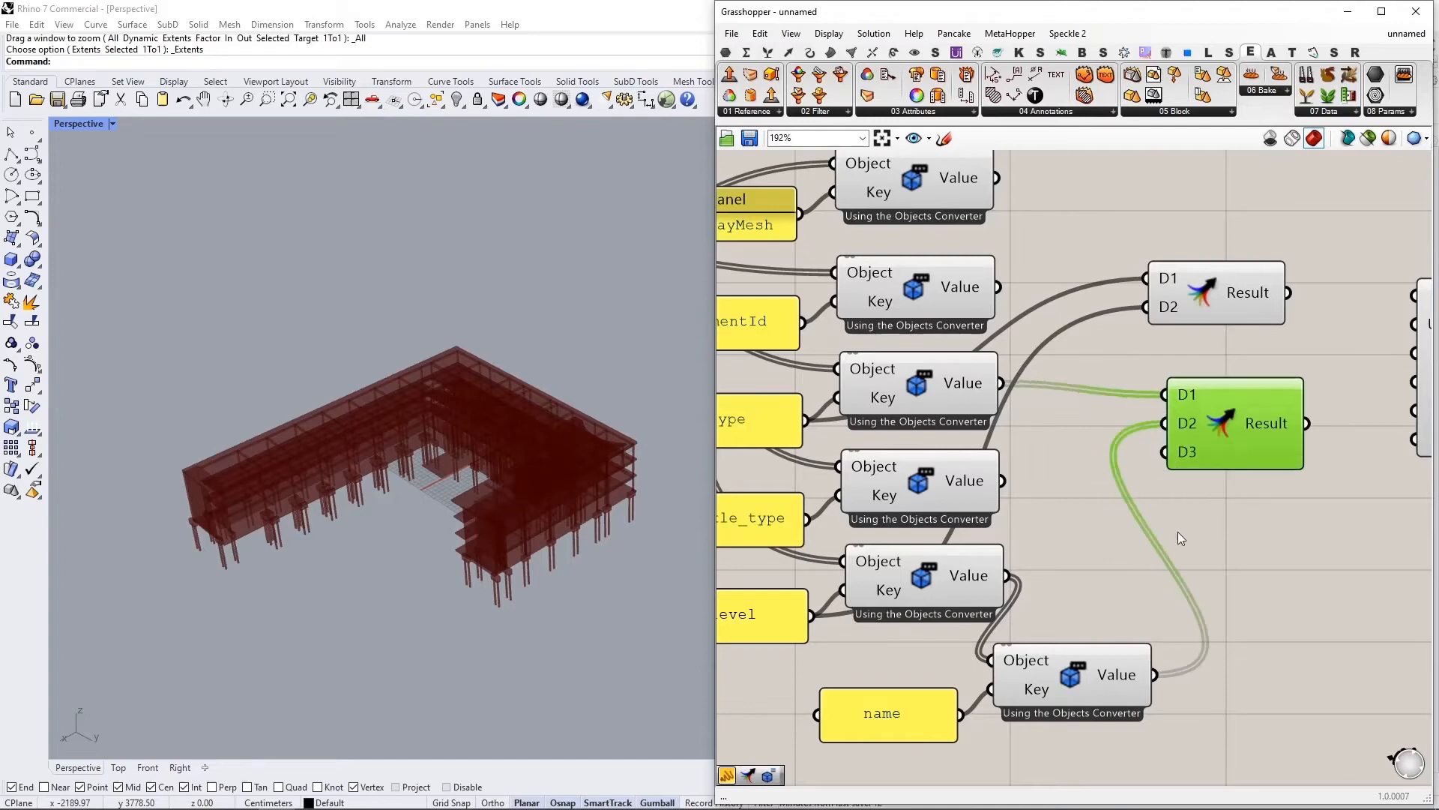
{"action": "scroll", "coordinate": [1183, 450], "scroll_direction": "up", "scroll_amount": 6}
{"action": "left_click", "coordinate": [1184, 424]}
{"action": "scroll", "coordinate": [1061, 411], "scroll_direction": "down", "scroll_amount": 4}
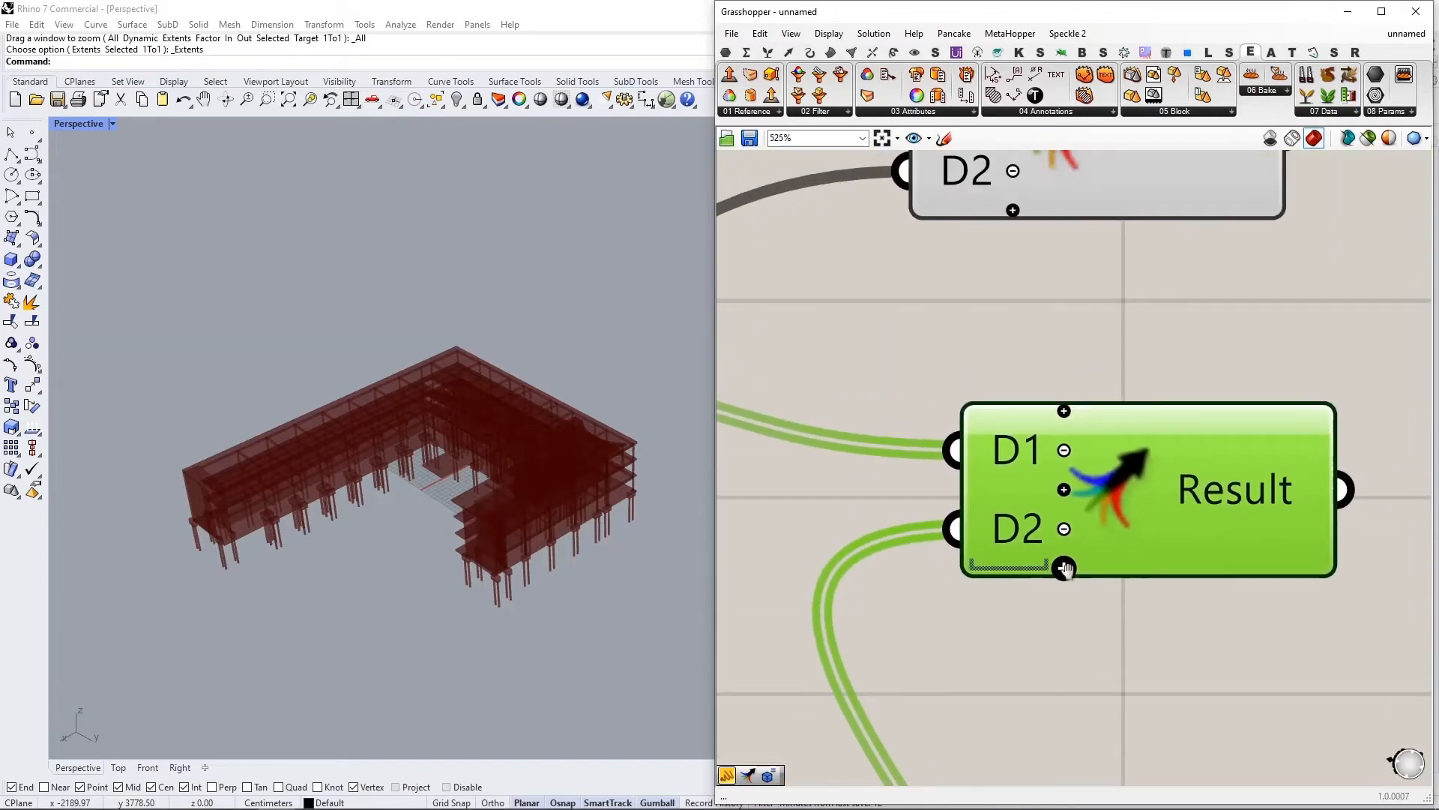
Step: Connect the first Merge's Result to the User Keys input of Define Object Attributes
{"action": "scroll", "coordinate": [1096, 443], "scroll_direction": "down", "scroll_amount": 1}
{"action": "scroll", "coordinate": [1140, 335], "scroll_direction": "up", "scroll_amount": 1}
{"action": "left_click_drag", "start_coordinate": [1192, 316], "coordinate": [1396, 324]}
Step: Add an empty panel below the second Merge and connect that Merge's Result to it
{"action": "scroll", "coordinate": [1102, 436], "scroll_direction": "down", "scroll_amount": 2}
{"action": "right_click_drag", "start_coordinate": [1082, 554], "coordinate": [1016, 412]}
{"action": "left_click", "coordinate": [1149, 587]}
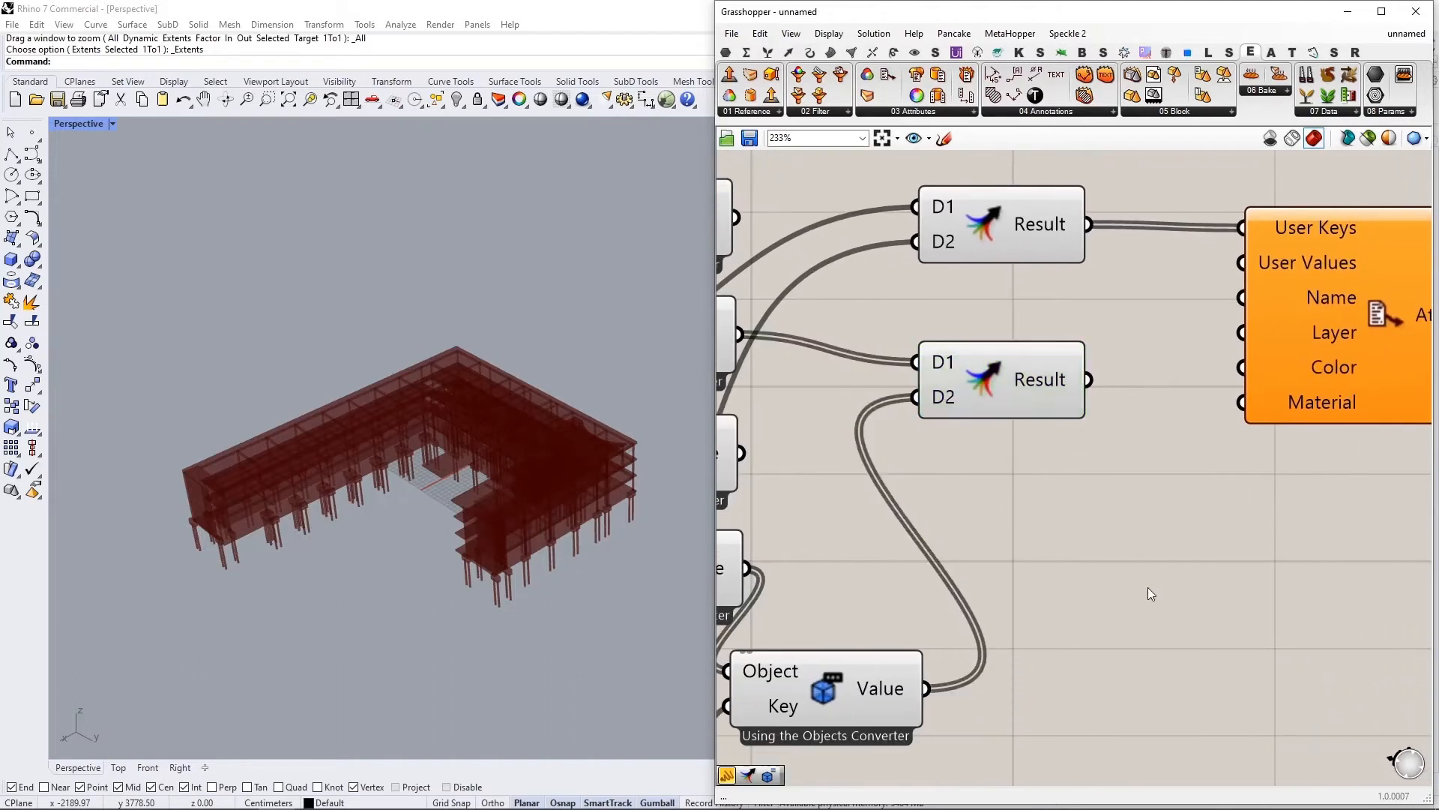
{"action": "double_click", "coordinate": [1149, 587]}
{"action": "type", "text": "//"}
{"action": "key", "text": "Return"}
{"action": "left_click_drag", "start_coordinate": [1089, 380], "coordinate": [1114, 542]}
Step: Look through the merged type and level name values in the panel to the end of the list
{"action": "scroll", "coordinate": [1300, 528], "scroll_direction": "down", "scroll_amount": 3}
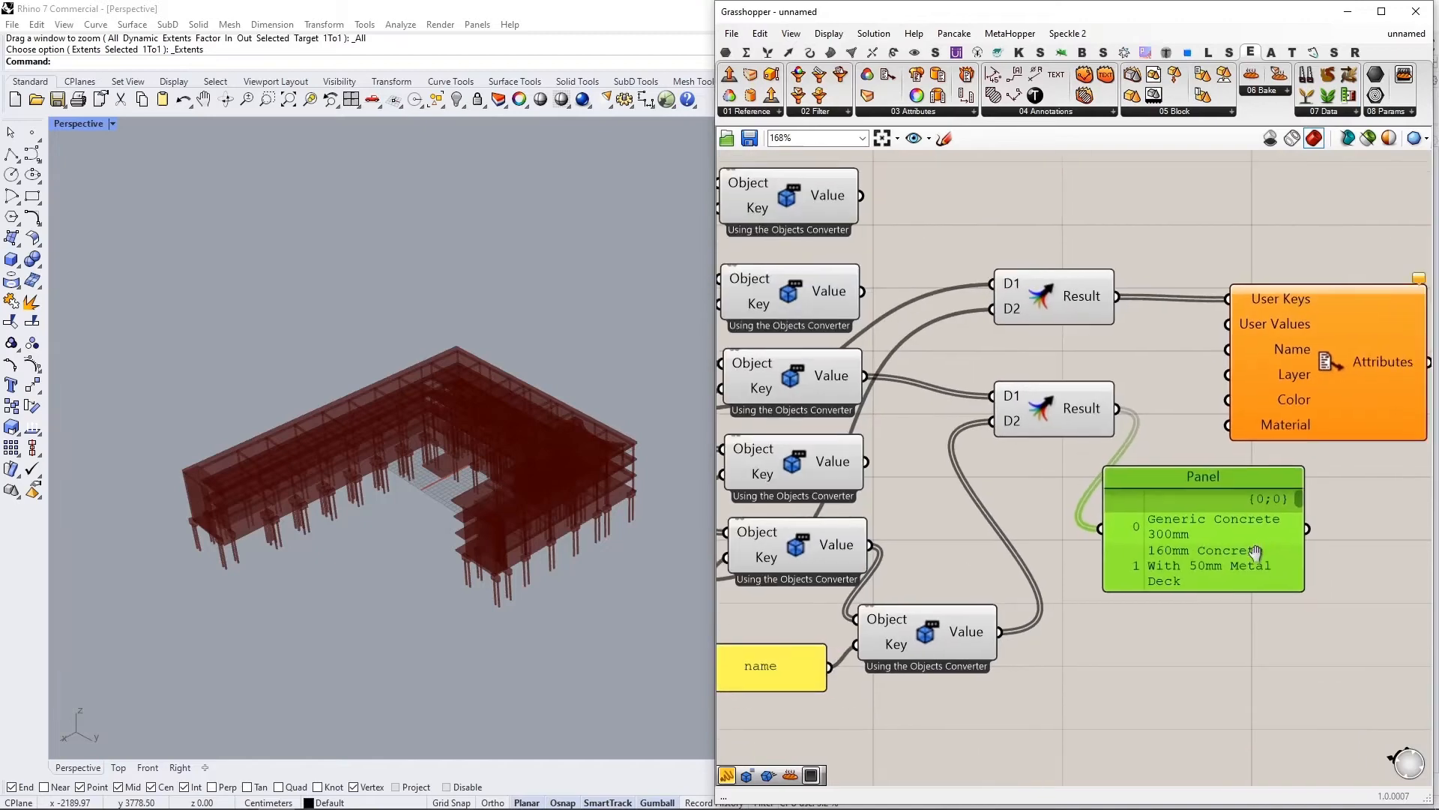
{"action": "scroll", "coordinate": [1227, 506], "scroll_direction": "up", "scroll_amount": 2}
{"action": "left_click_drag", "start_coordinate": [1241, 484], "coordinate": [1239, 592]}
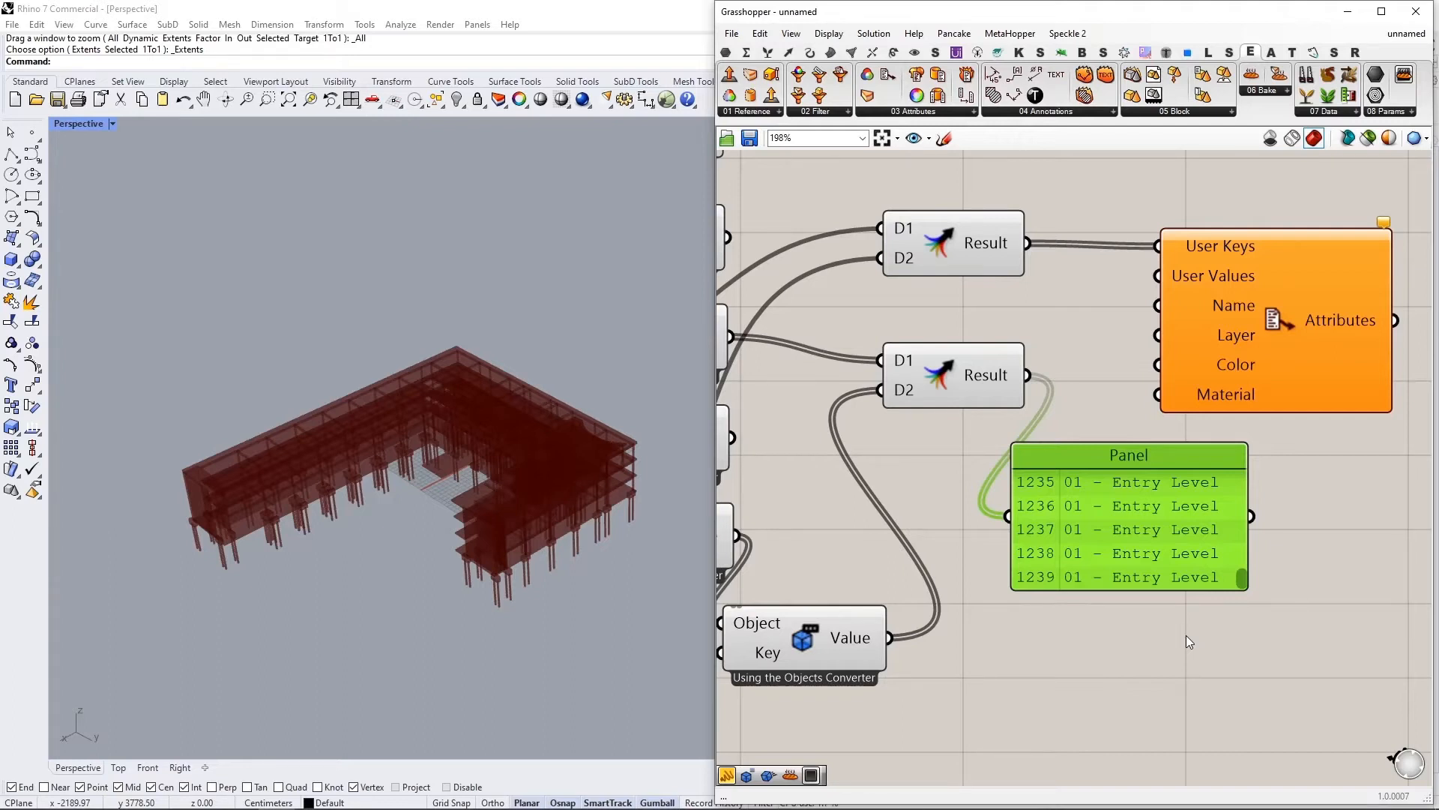
Step: Graft the D1 and D2 inputs of the second Merge that combines the type and level name values
{"action": "scroll", "coordinate": [1186, 636], "scroll_direction": "down", "scroll_amount": 2}
{"action": "right_click_drag", "start_coordinate": [1005, 507], "coordinate": [1181, 502]}
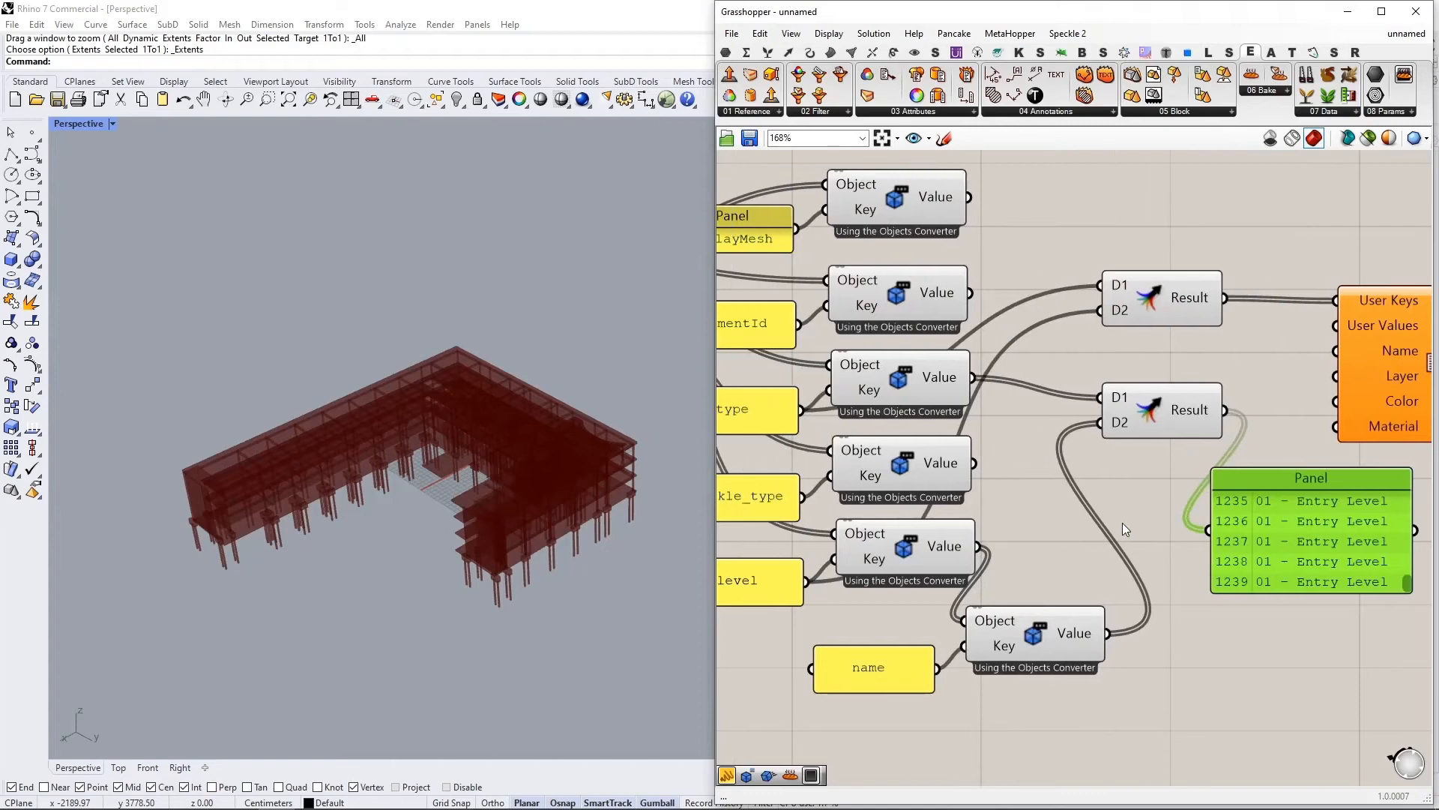
{"action": "right_click_drag", "start_coordinate": [1279, 609], "coordinate": [1167, 609]}
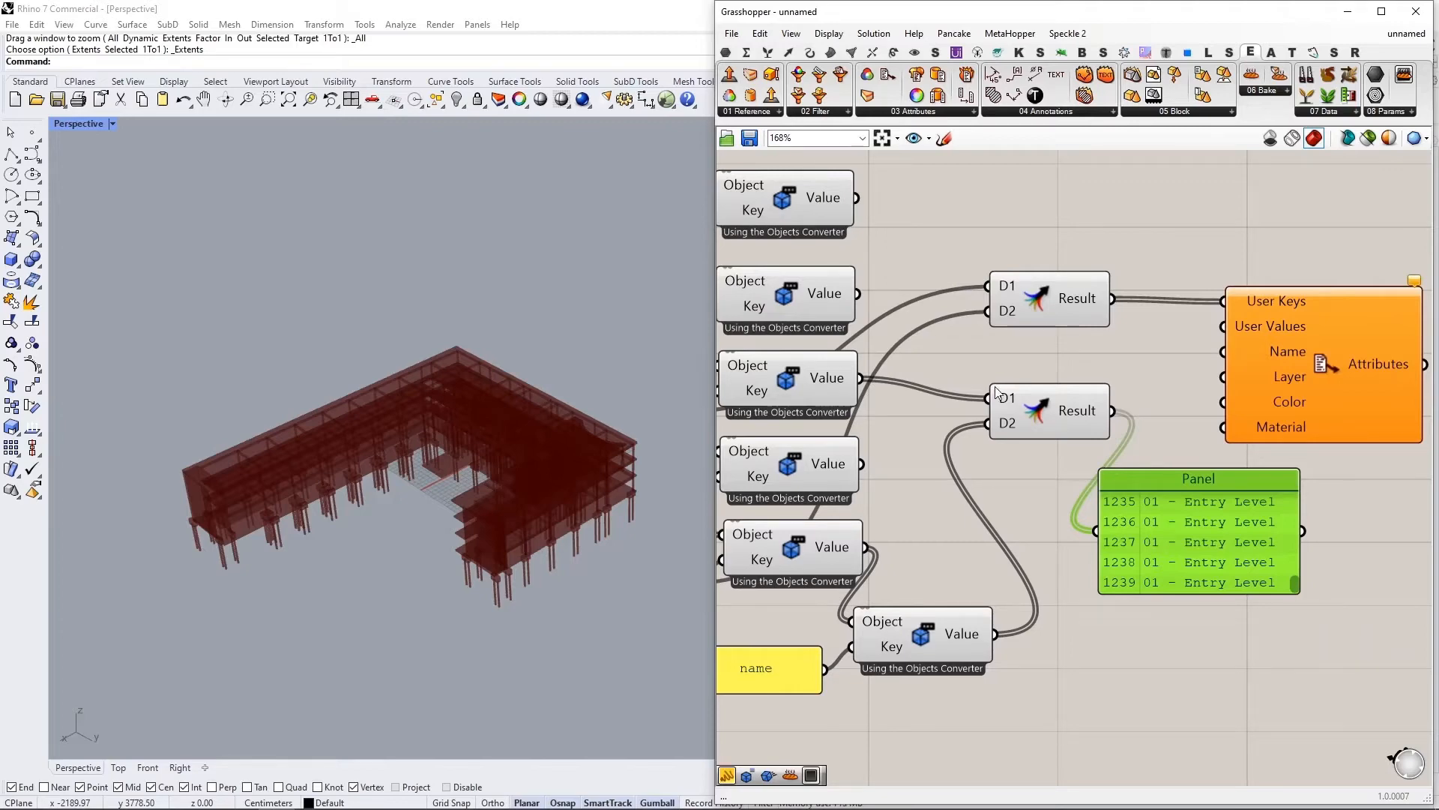
{"action": "scroll", "coordinate": [993, 384], "scroll_direction": "up", "scroll_amount": 3}
{"action": "right_click", "coordinate": [1005, 410]}
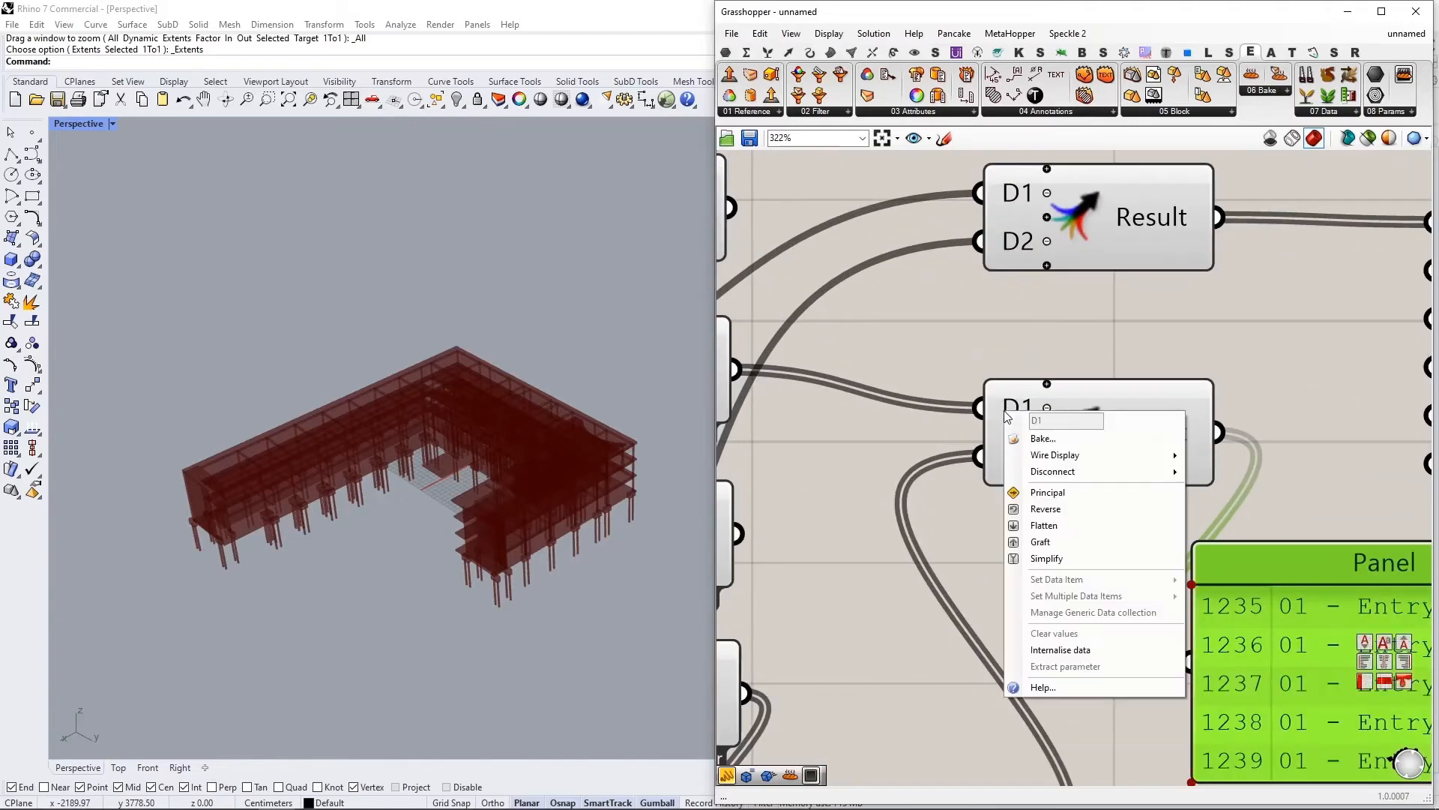
{"action": "left_click", "coordinate": [1035, 542]}
{"action": "right_click", "coordinate": [1014, 455]}
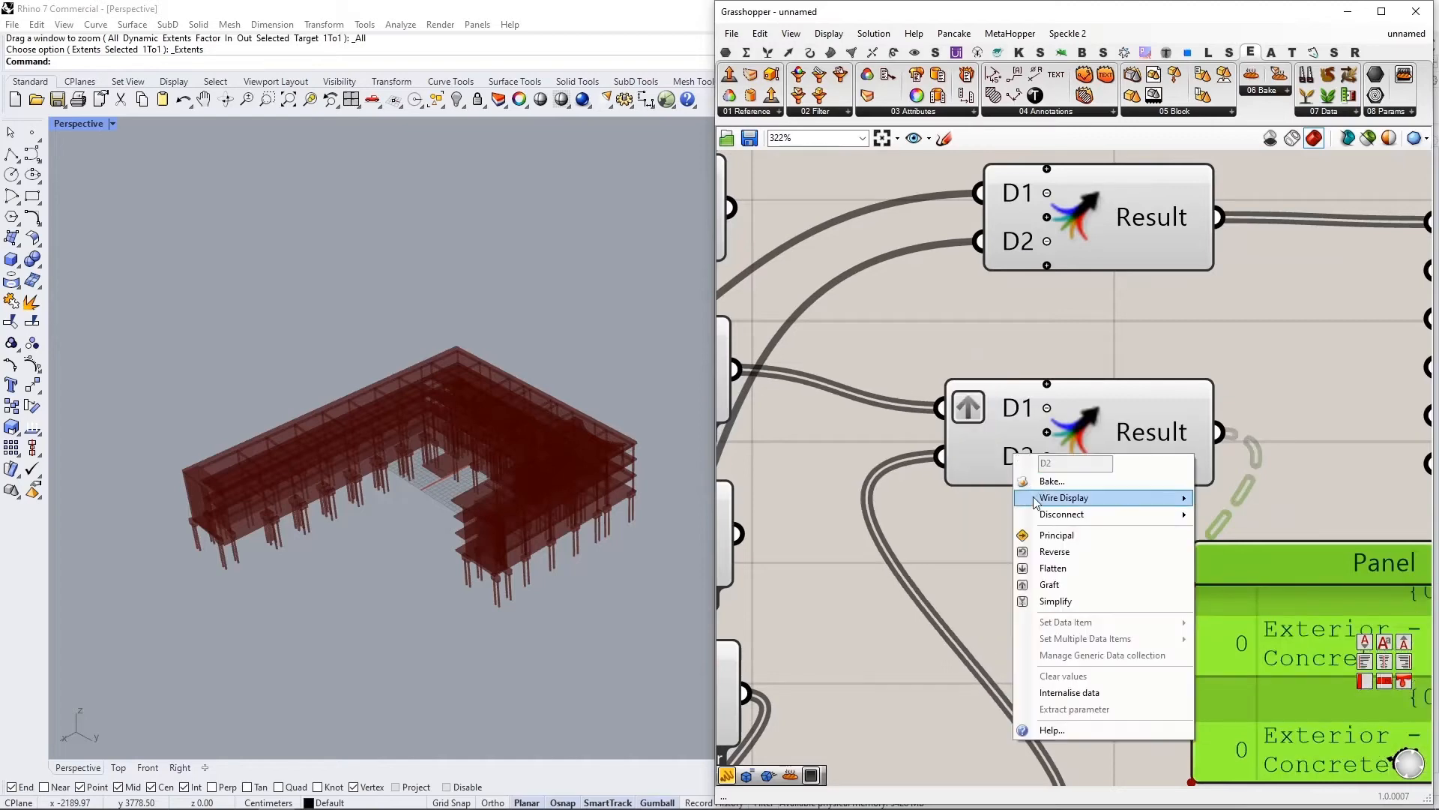
{"action": "left_click", "coordinate": [1049, 585]}
{"action": "scroll", "coordinate": [1065, 597], "scroll_direction": "down", "scroll_amount": 1}
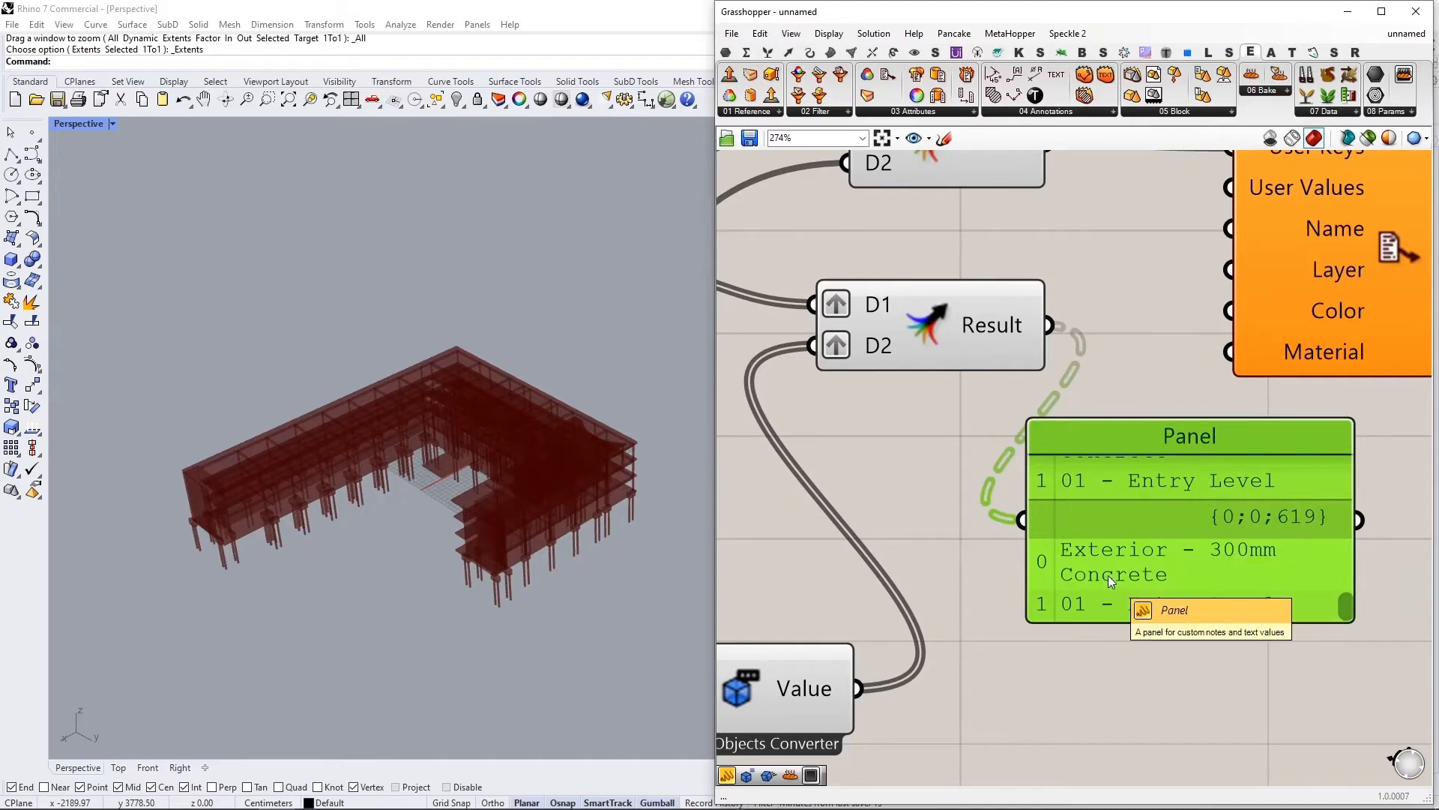
Step: Delete the panel below the second Merge and connect that Merge's Result to the User Values input of Define Object Attributes
{"action": "scroll", "coordinate": [1108, 574], "scroll_direction": "down", "scroll_amount": 2}
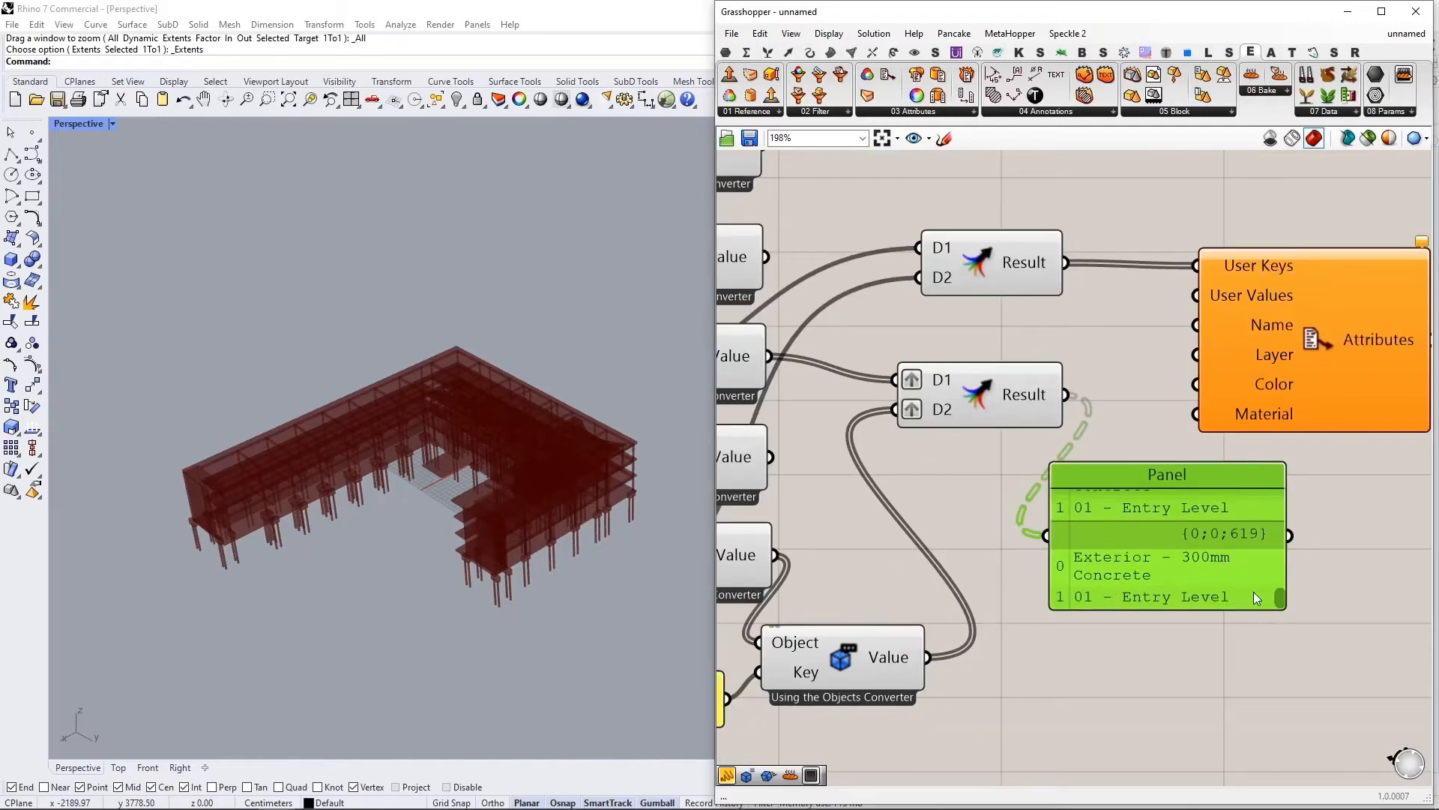
{"action": "key", "text": "Delete"}
{"action": "right_click_drag", "start_coordinate": [1121, 483], "coordinate": [1073, 587]}
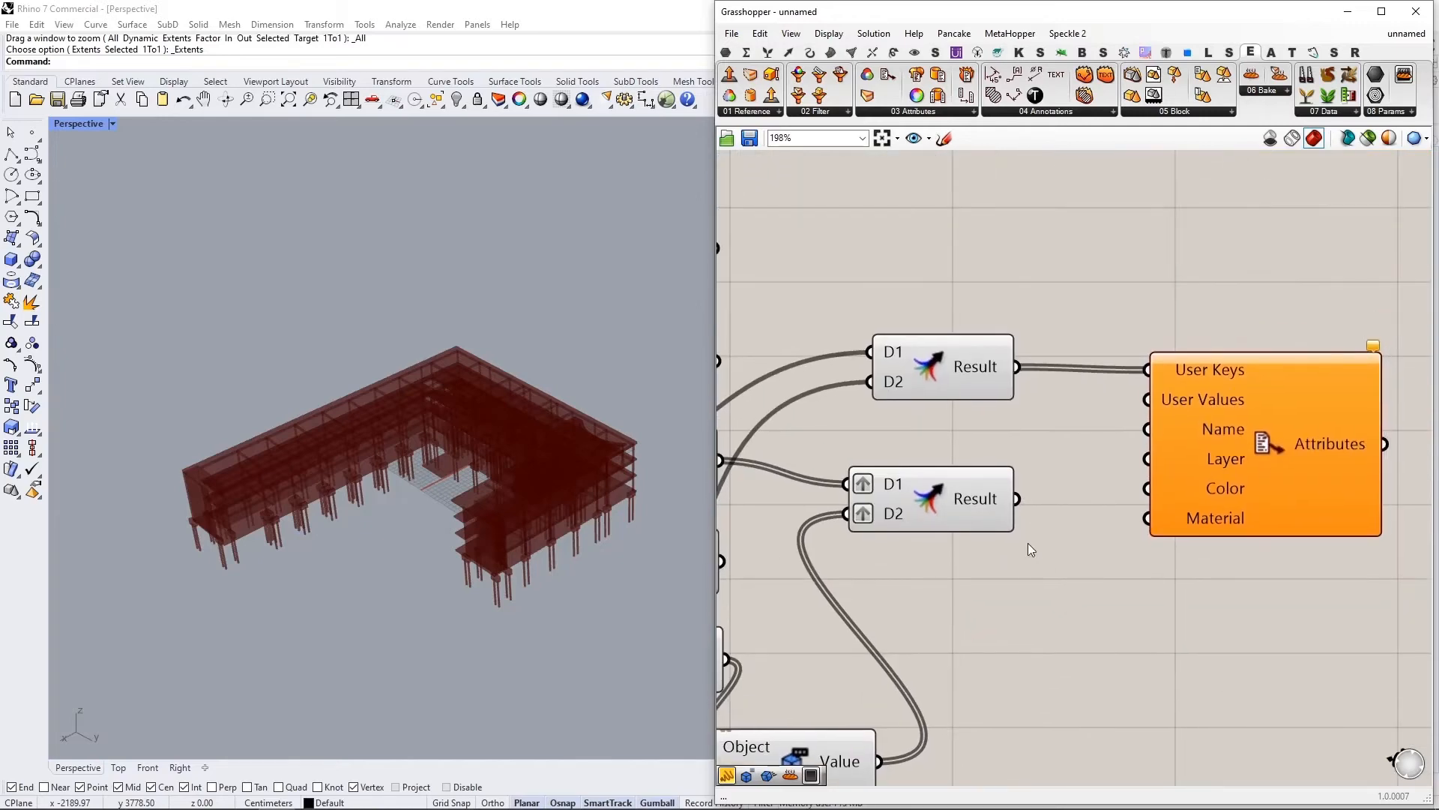
{"action": "left_click_drag", "start_coordinate": [1018, 500], "coordinate": [1145, 401]}
{"action": "scroll", "coordinate": [1087, 480], "scroll_direction": "down", "scroll_amount": 2}
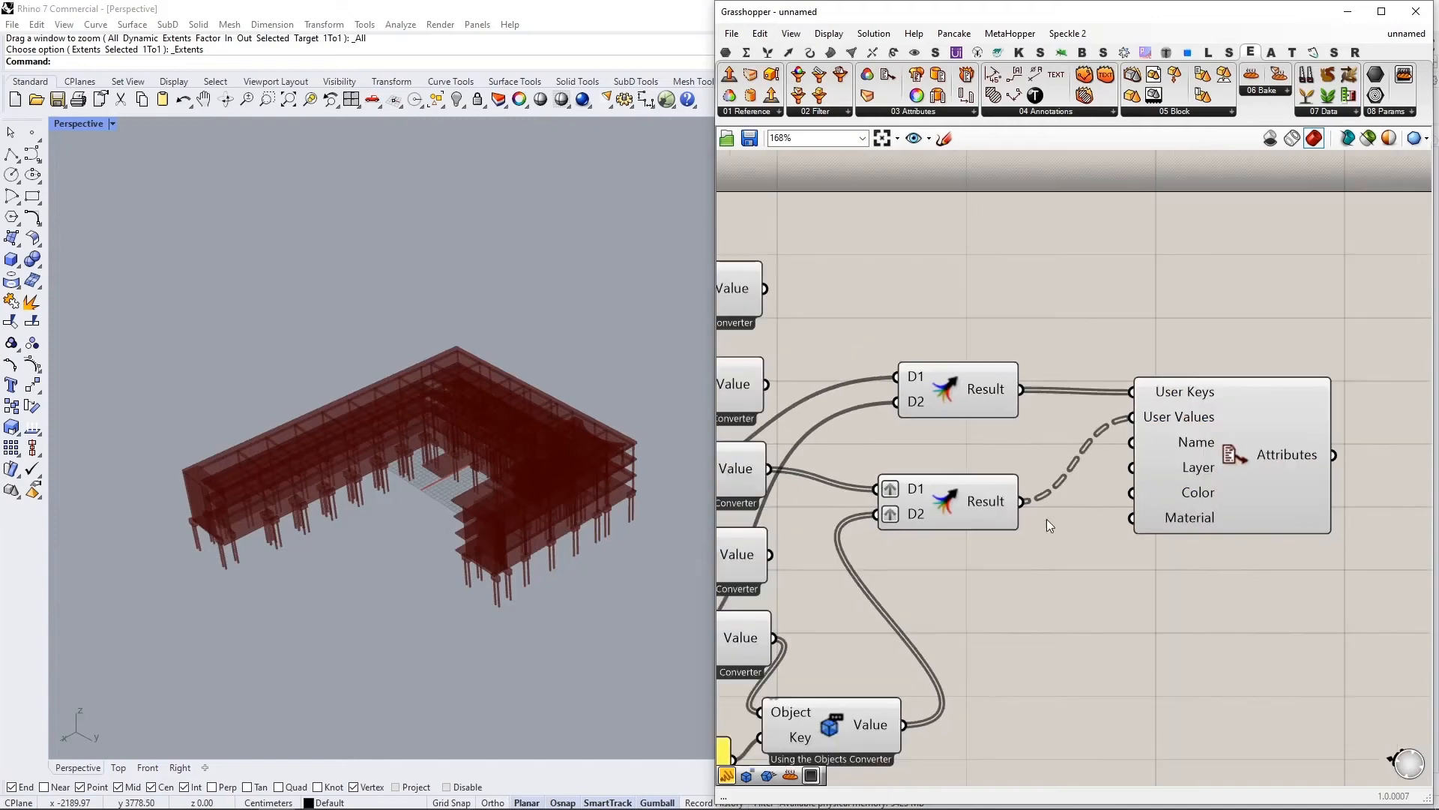
Step: Graft the Name and Layer inputs of Define Object Attributes
{"action": "scroll", "coordinate": [1200, 442], "scroll_direction": "up", "scroll_amount": 3}
{"action": "scroll", "coordinate": [1215, 435], "scroll_direction": "up", "scroll_amount": 2}
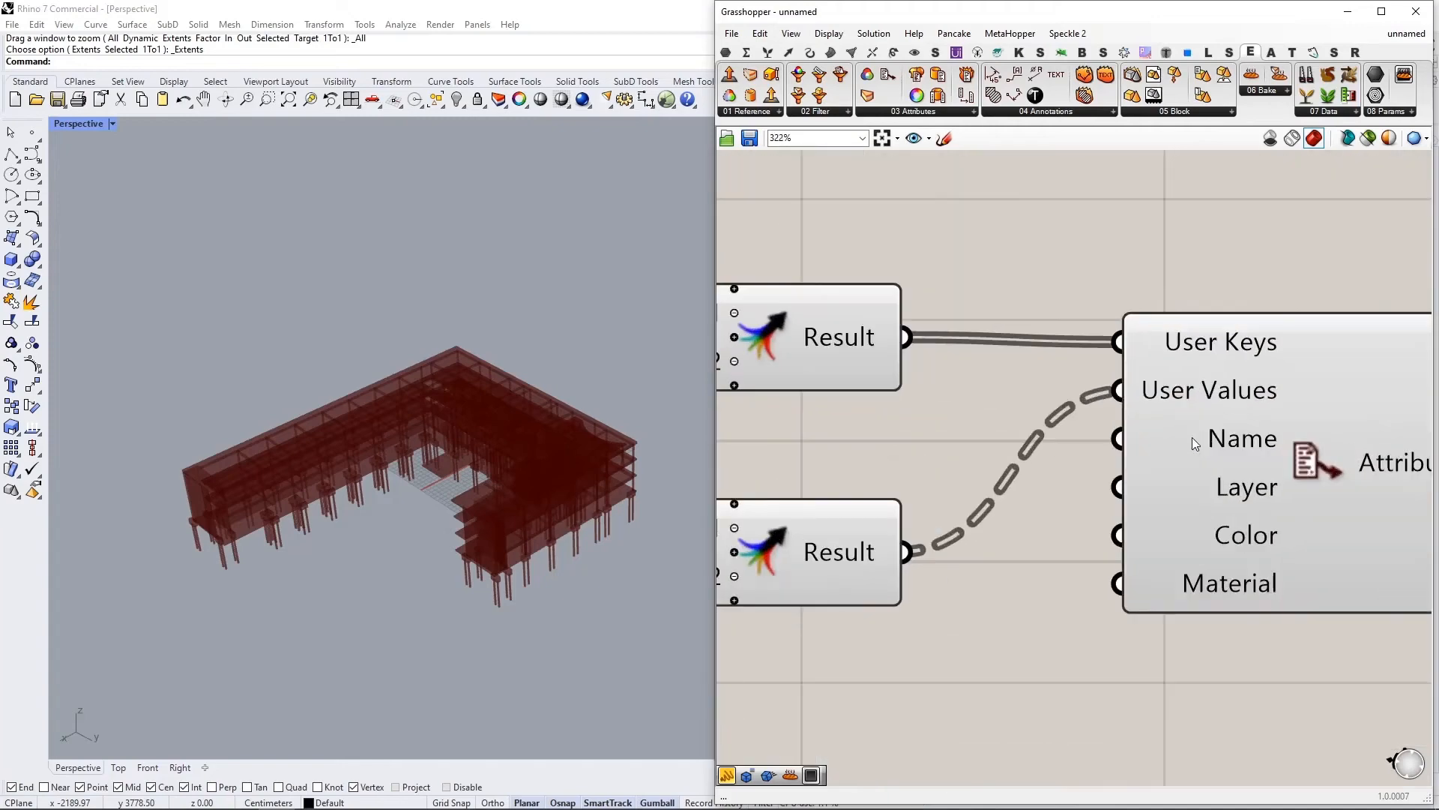
{"action": "right_click", "coordinate": [1195, 440]}
{"action": "left_click", "coordinate": [1195, 489]}
{"action": "right_click", "coordinate": [1195, 489]}
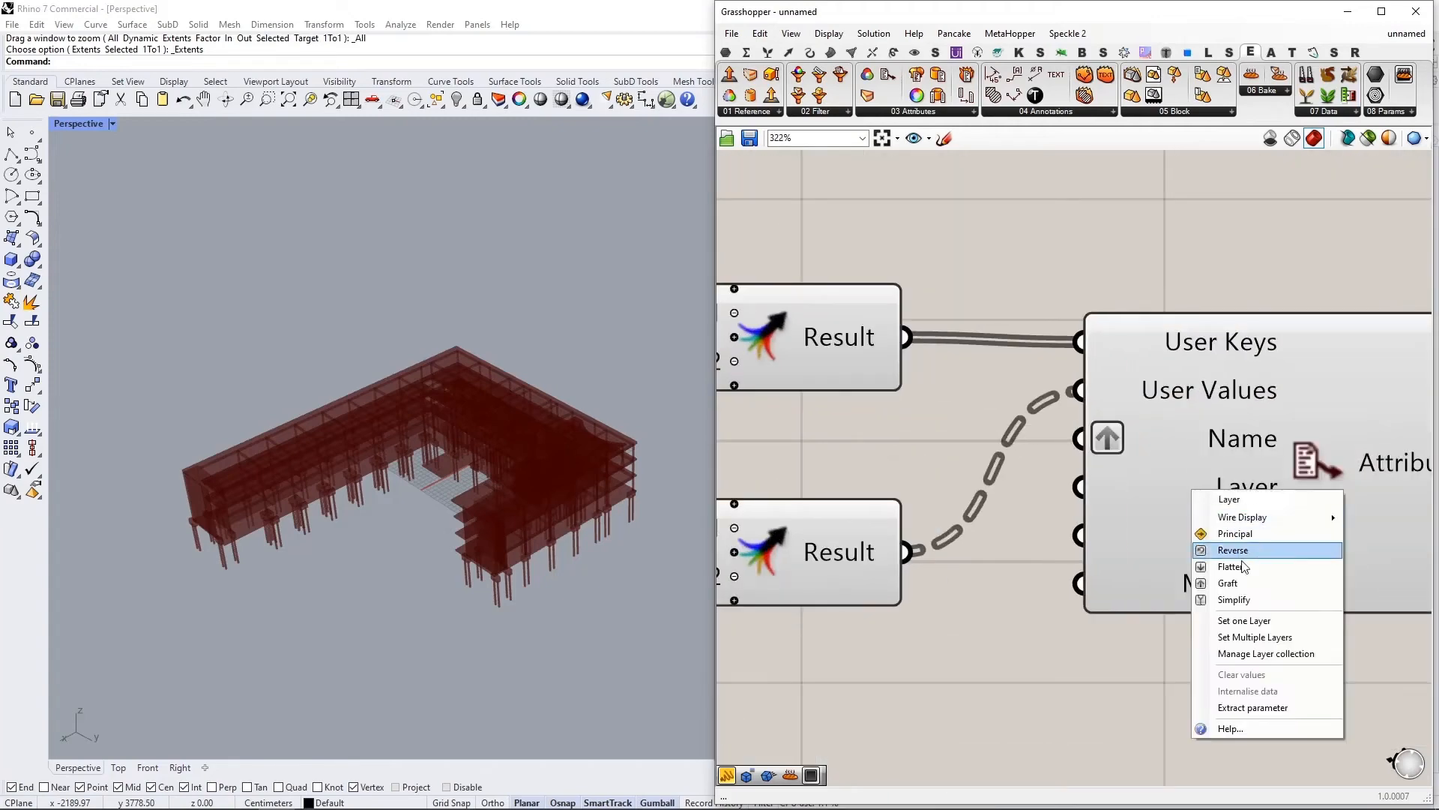
{"action": "left_click", "coordinate": [1247, 538]}
{"action": "scroll", "coordinate": [1230, 473], "scroll_direction": "down", "scroll_amount": 2}
{"action": "scroll", "coordinate": [1049, 517], "scroll_direction": "down", "scroll_amount": 3}
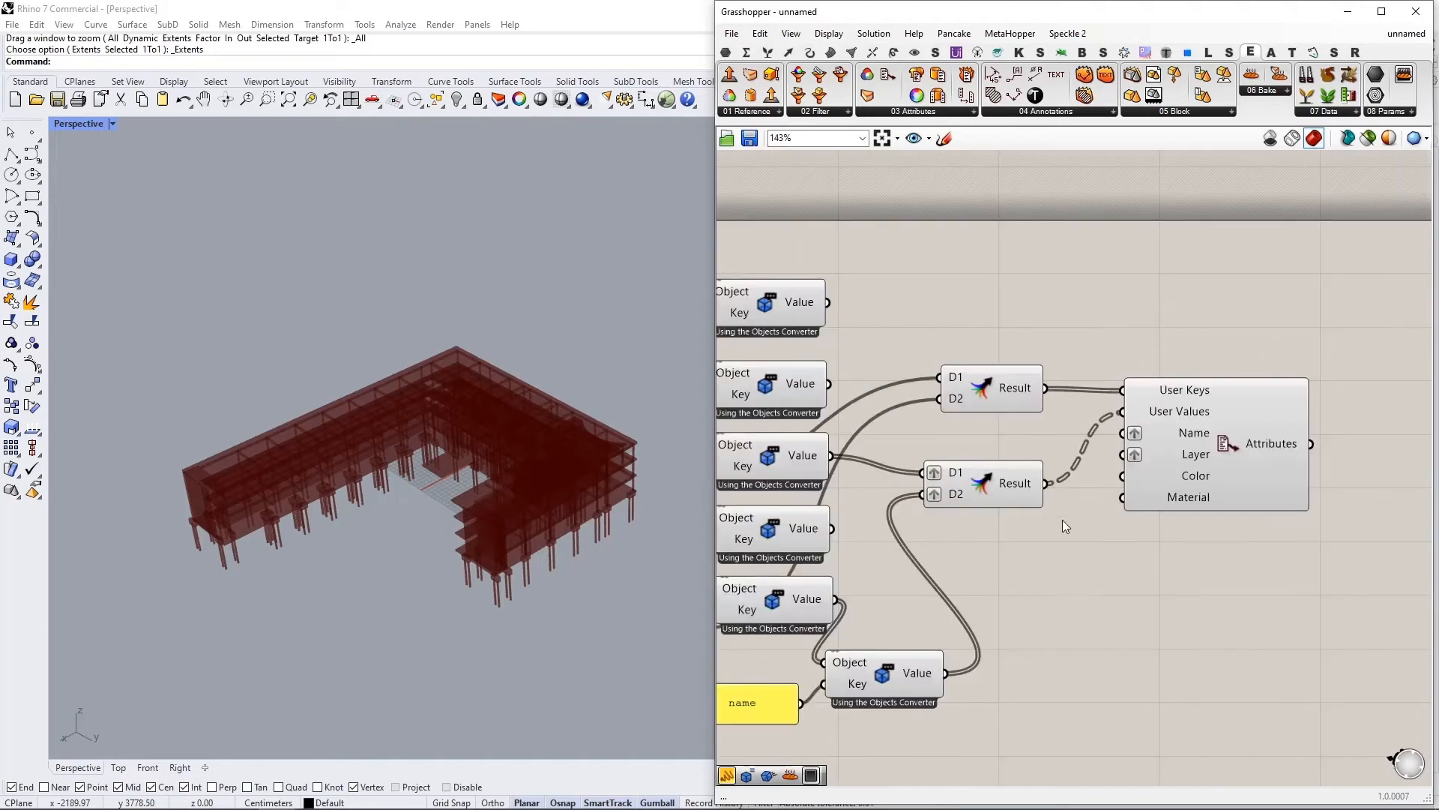
Step: Connect the elementId Value output to the Name input and the speckle_type Value output to the Layer input of Define Object Attributes
{"action": "scroll", "coordinate": [1074, 521], "scroll_direction": "up", "scroll_amount": 2}
{"action": "left_click_drag", "start_coordinate": [1027, 356], "coordinate": [1039, 504]}
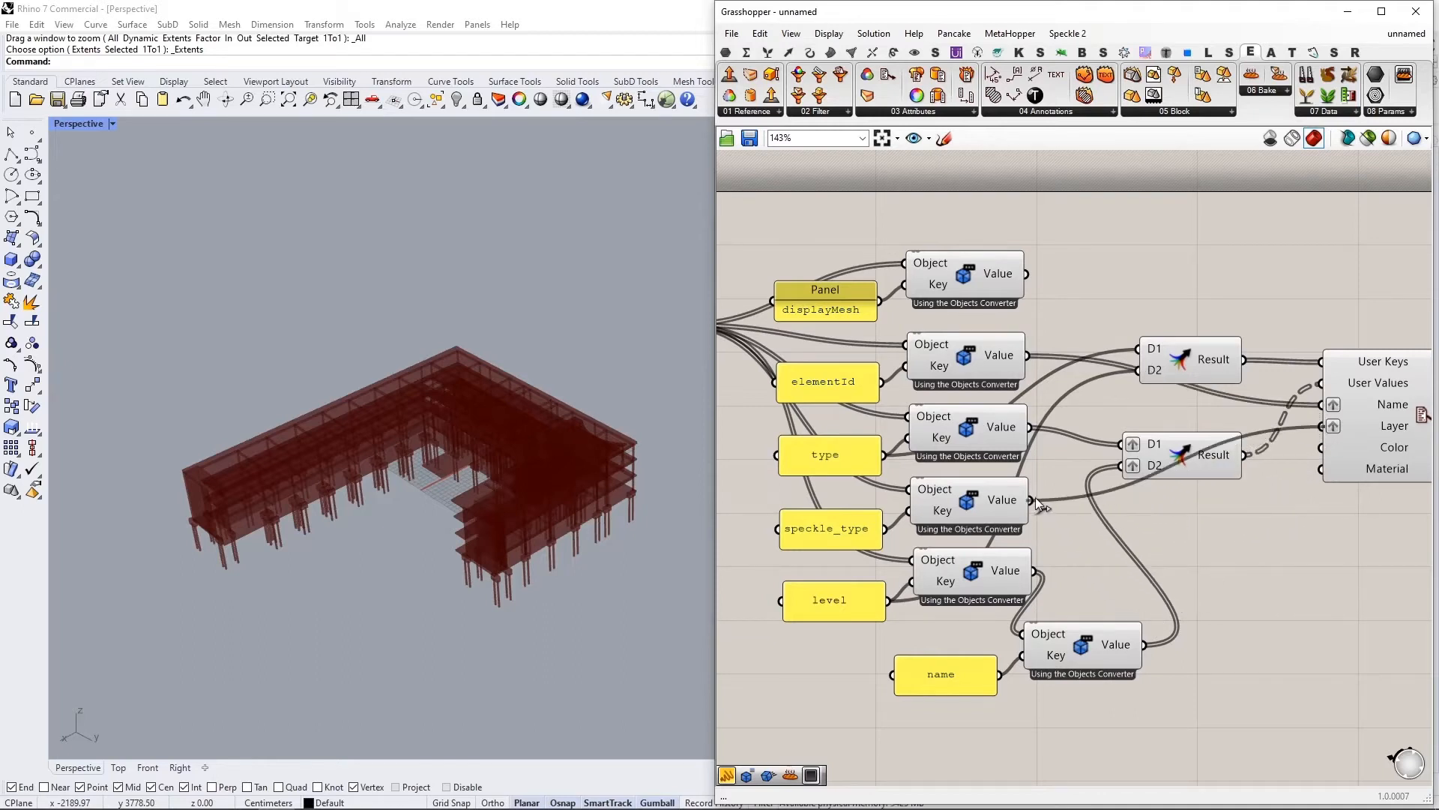
{"action": "right_click_drag", "start_coordinate": [1319, 533], "coordinate": [1004, 553]}
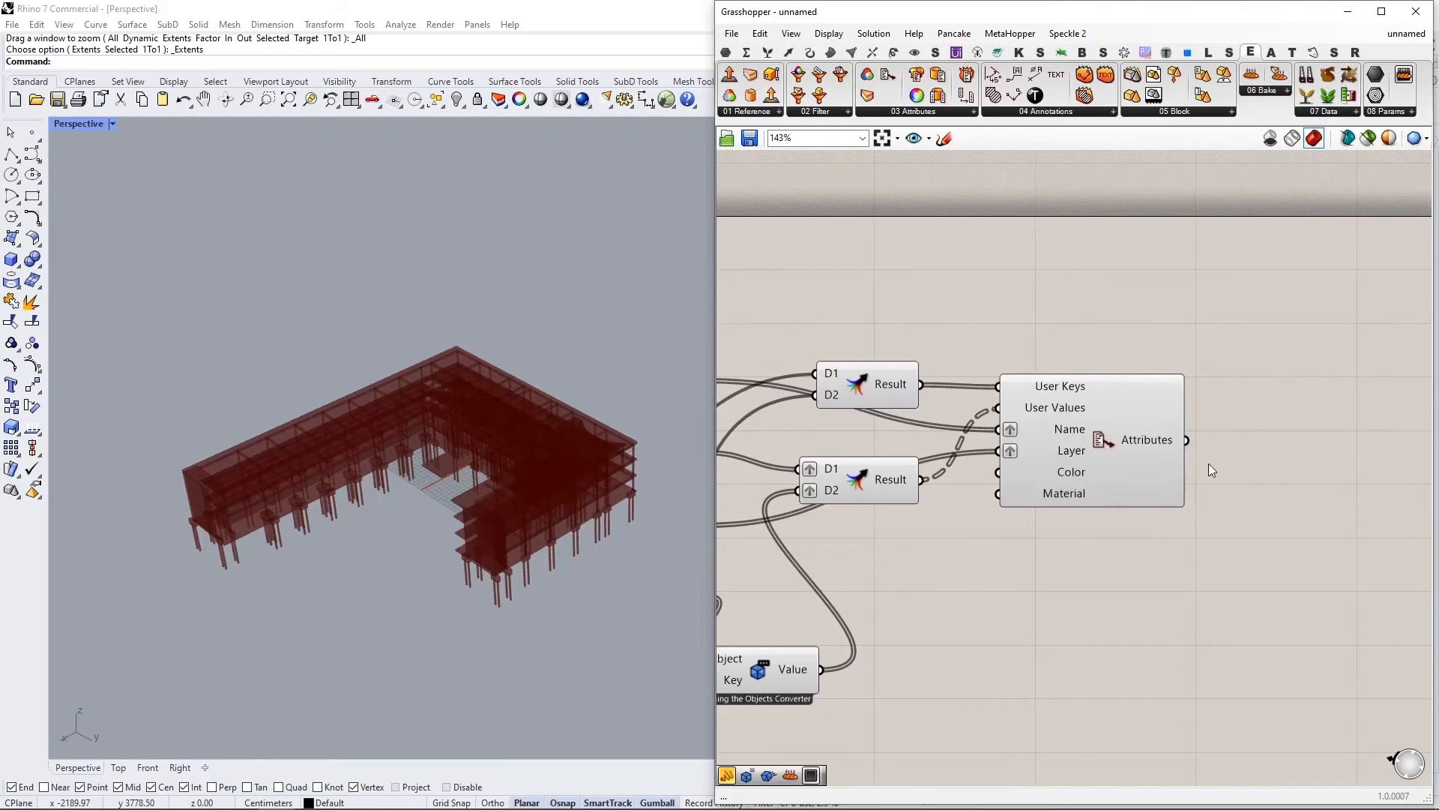
{"action": "scroll", "coordinate": [1090, 498], "scroll_direction": "up", "scroll_amount": 2}
{"action": "scroll", "coordinate": [1051, 484], "scroll_direction": "down", "scroll_amount": 1}
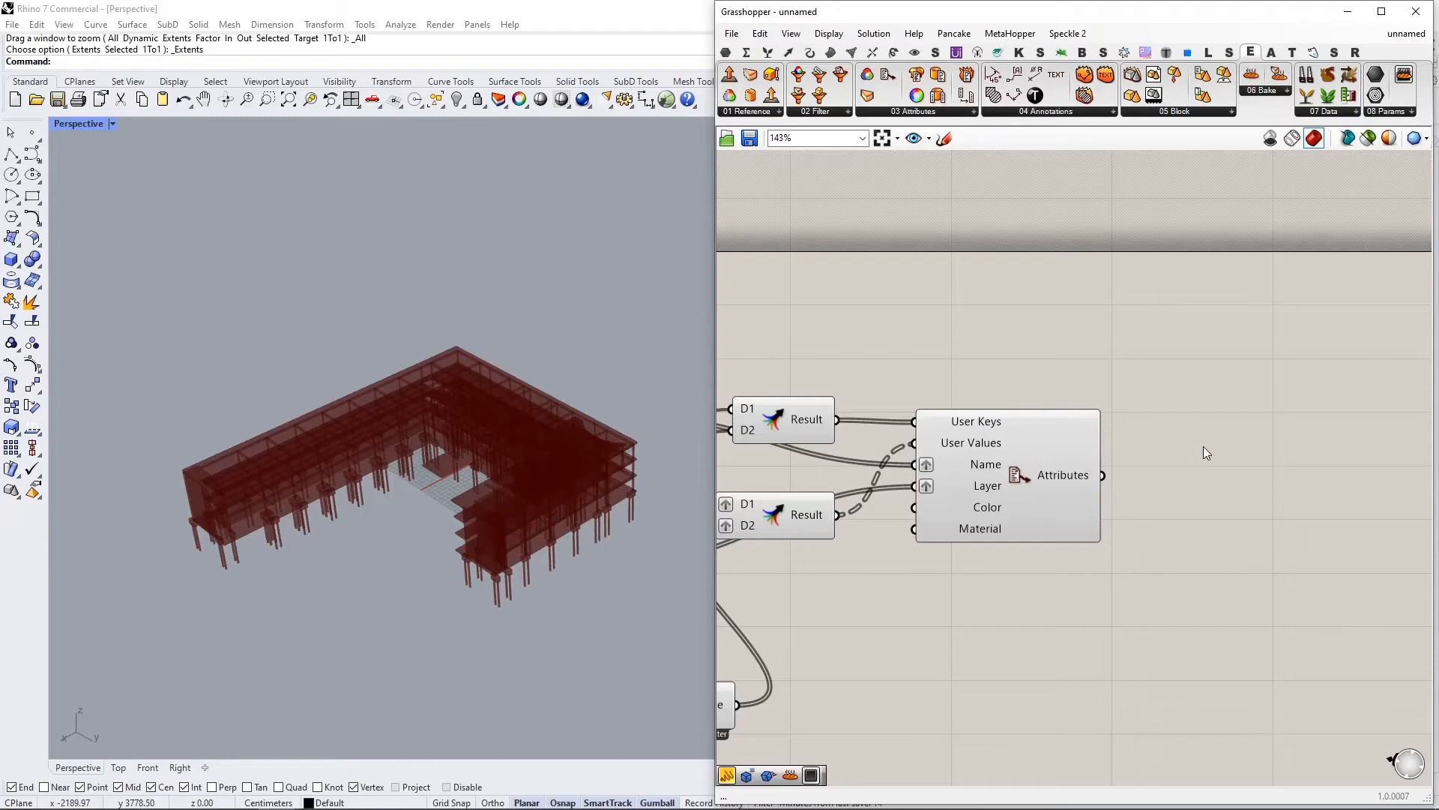
Step: Add a Bake Objects component beyond Define Object Attributes on the canvas
{"action": "right_click_drag", "start_coordinate": [1180, 392], "coordinate": [1117, 402]}
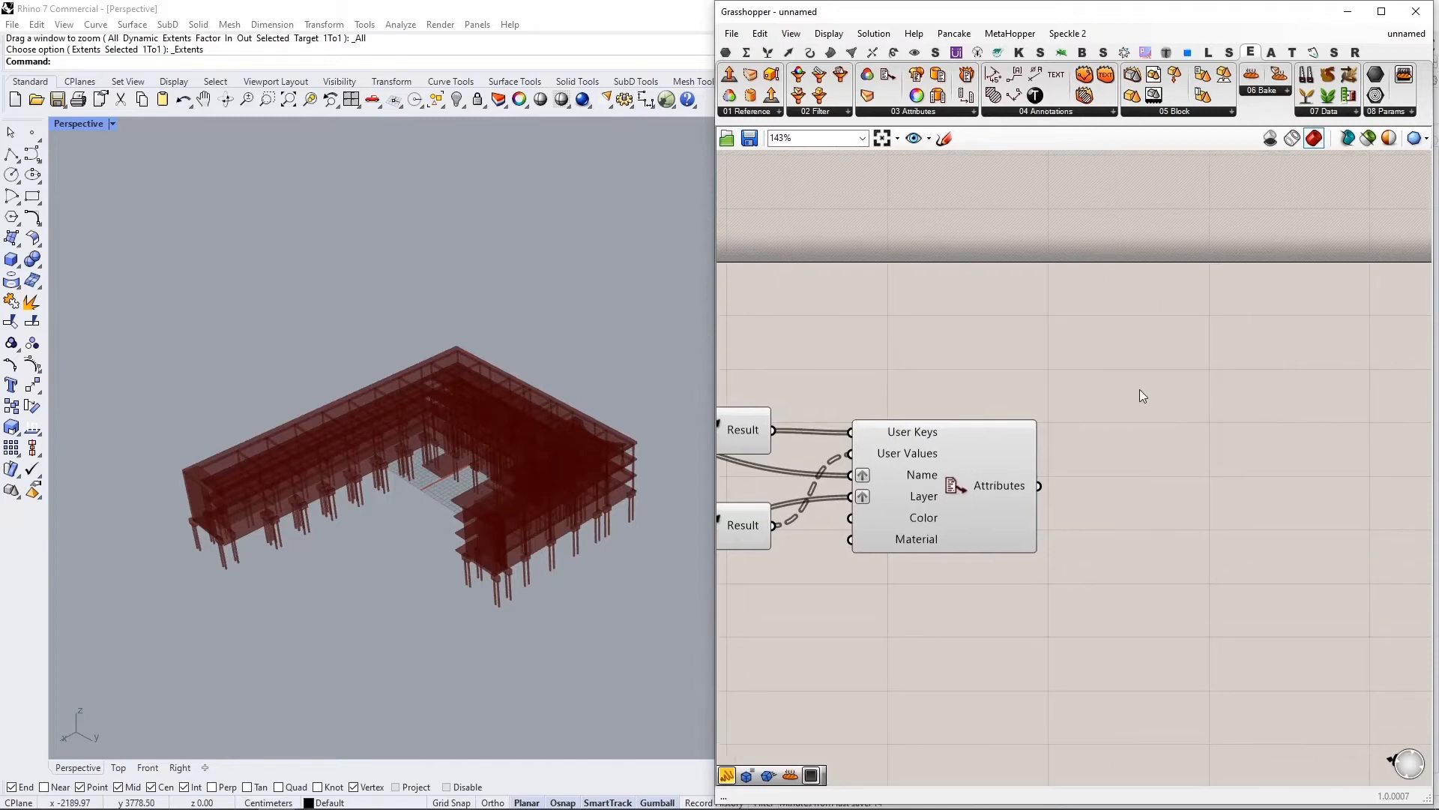
{"action": "double_click", "coordinate": [1139, 389]}
{"action": "type", "text": "bake o"}
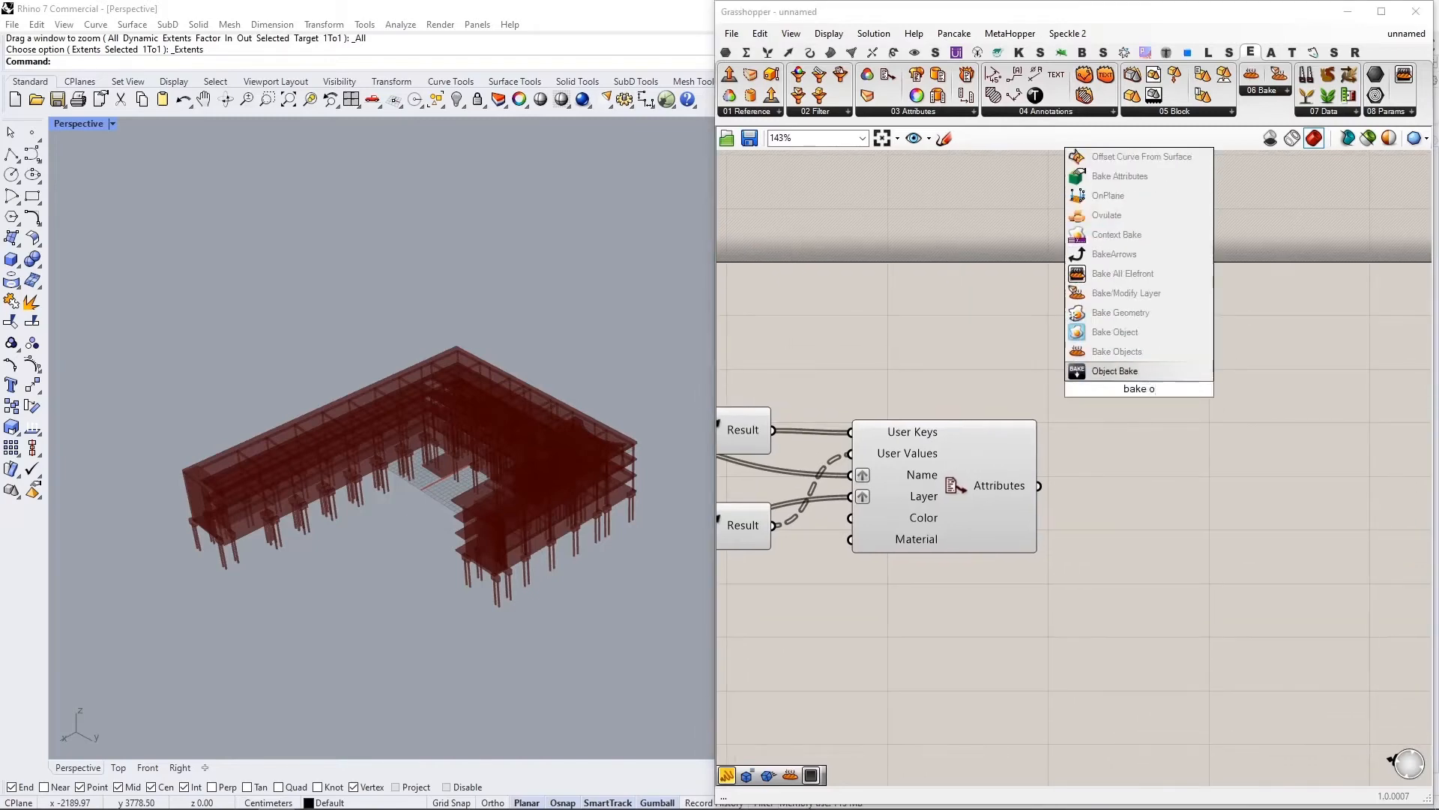
{"action": "left_click", "coordinate": [1137, 386]}
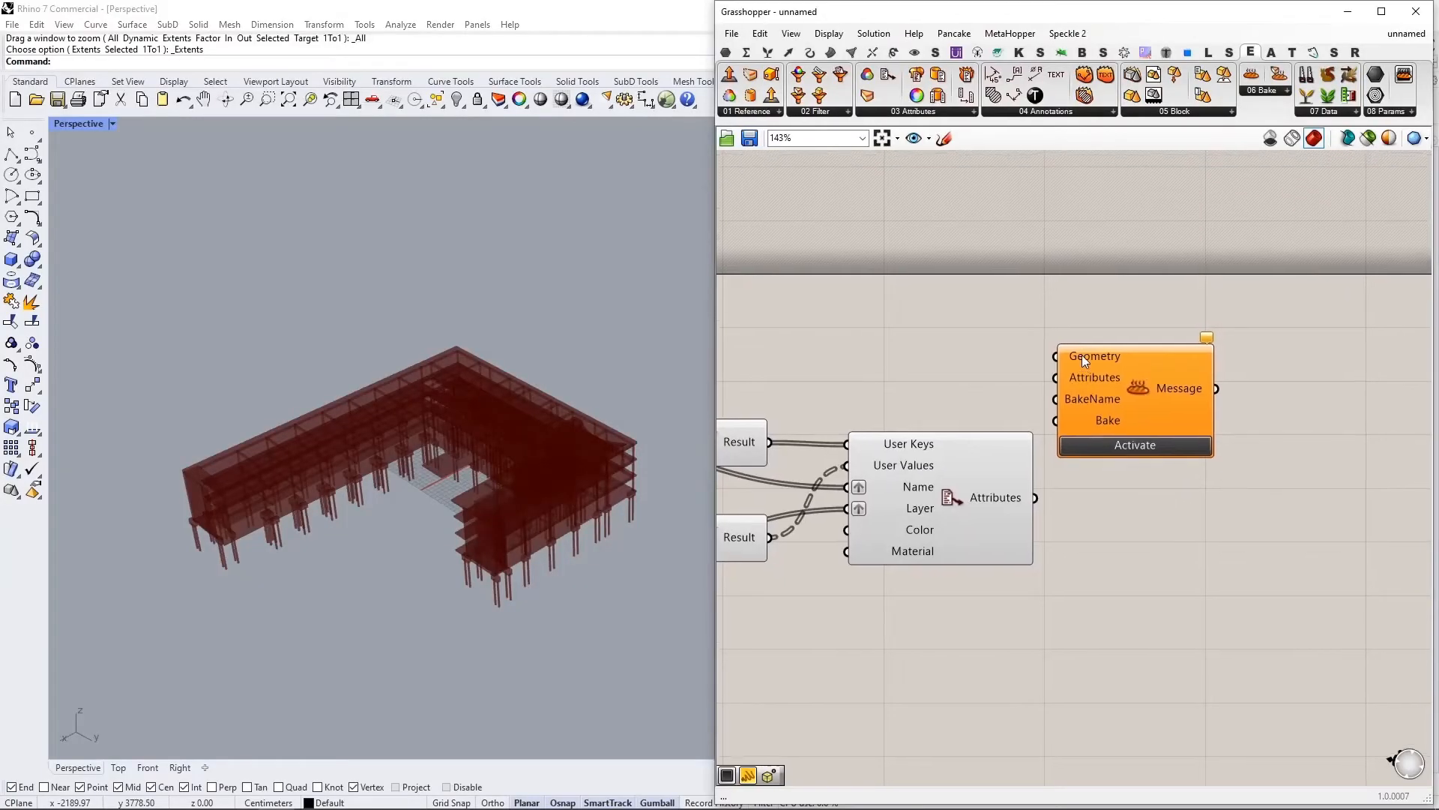
Step: Connect the displayMesh Value output to the Geometry input of Bake Objects
{"action": "scroll", "coordinate": [1117, 366], "scroll_direction": "down", "scroll_amount": 2}
{"action": "right_click_drag", "start_coordinate": [891, 343], "coordinate": [906, 342]}
{"action": "left_click_drag", "start_coordinate": [910, 317], "coordinate": [1266, 317]}
{"action": "right_click_drag", "start_coordinate": [1340, 359], "coordinate": [1311, 361]}
{"action": "scroll", "coordinate": [1067, 403], "scroll_direction": "up", "scroll_amount": 3}
{"action": "left_click", "coordinate": [1140, 395]}
Step: Flatten the Attributes output of Define Object Attributes and connect it to the Attributes input of Bake Objects
{"action": "scroll", "coordinate": [1105, 372], "scroll_direction": "up", "scroll_amount": 3}
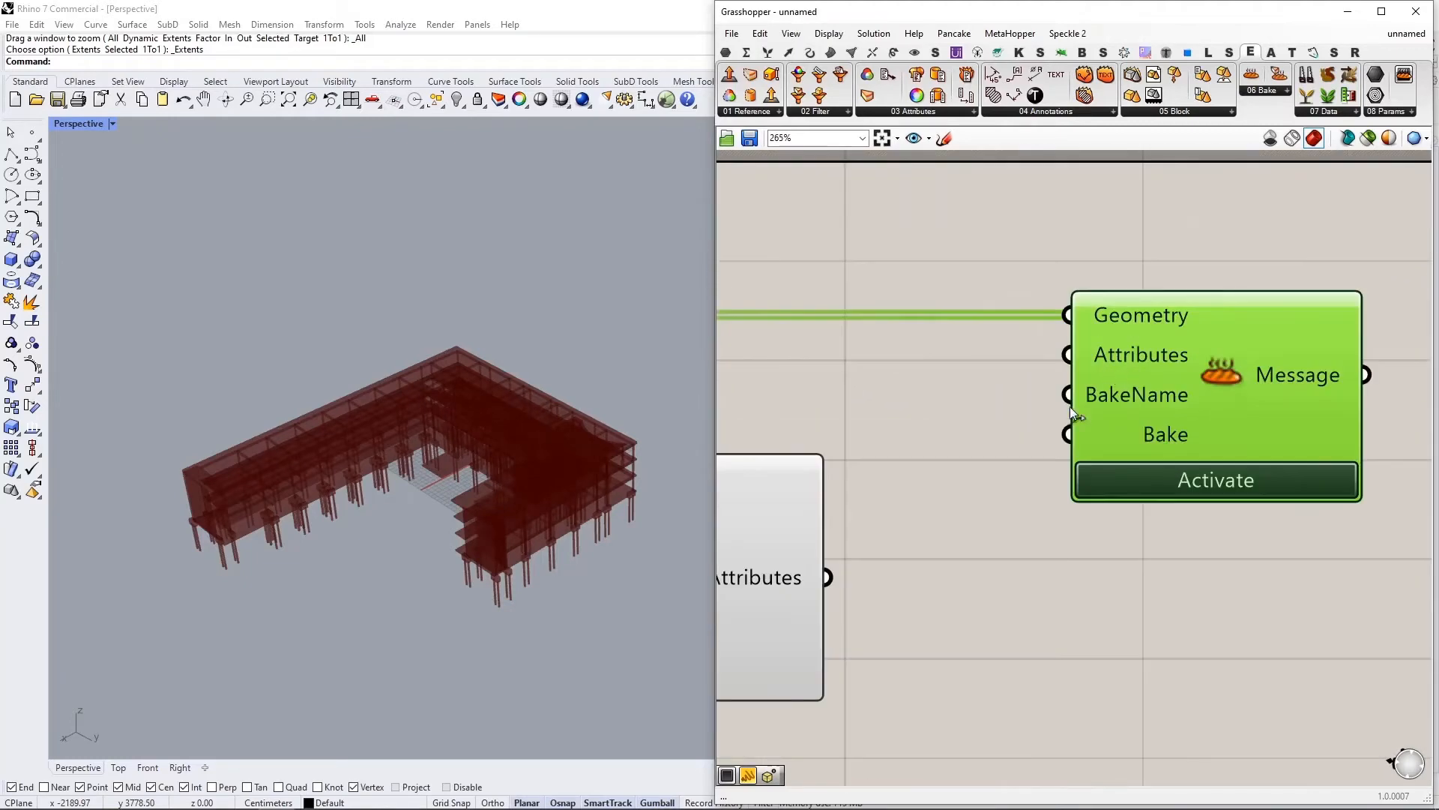
{"action": "scroll", "coordinate": [1105, 372], "scroll_direction": "down", "scroll_amount": 4}
{"action": "scroll", "coordinate": [968, 535], "scroll_direction": "up", "scroll_amount": 4}
{"action": "right_click", "coordinate": [928, 529]}
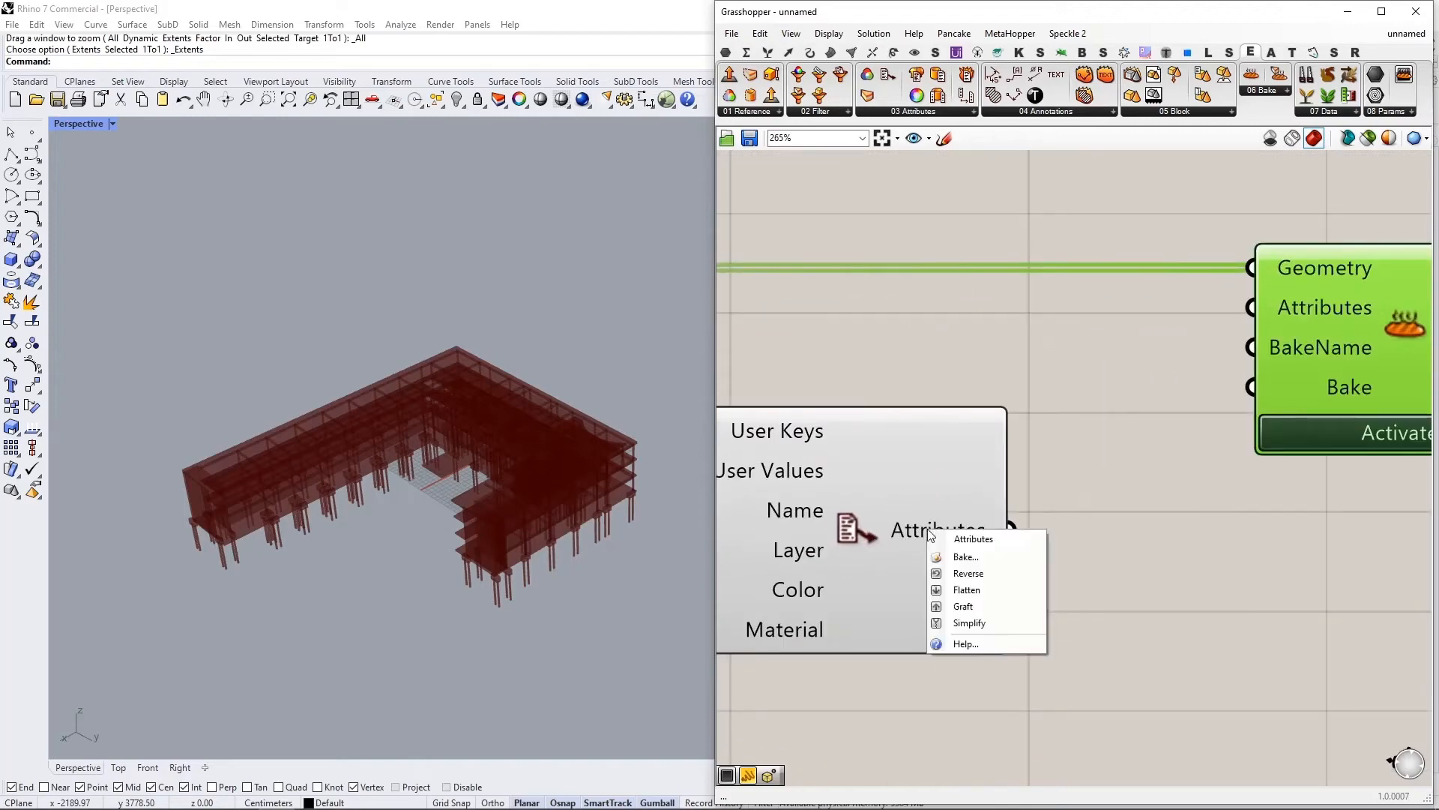
{"action": "left_click", "coordinate": [962, 589]}
{"action": "left_click_drag", "start_coordinate": [1042, 530], "coordinate": [1248, 316]}
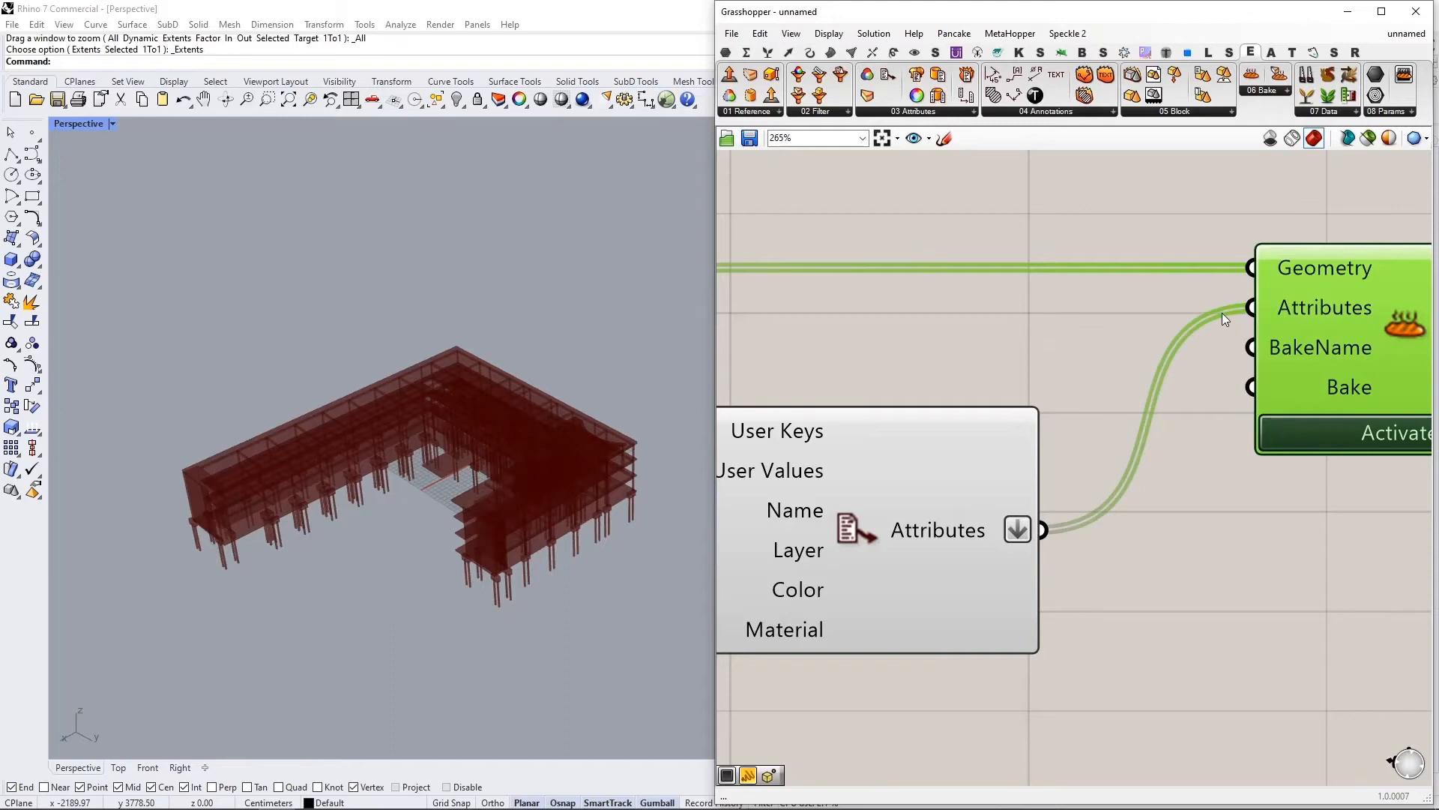
{"action": "scroll", "coordinate": [1225, 309], "scroll_direction": "down", "scroll_amount": 2}
{"action": "left_click", "coordinate": [1259, 461]}
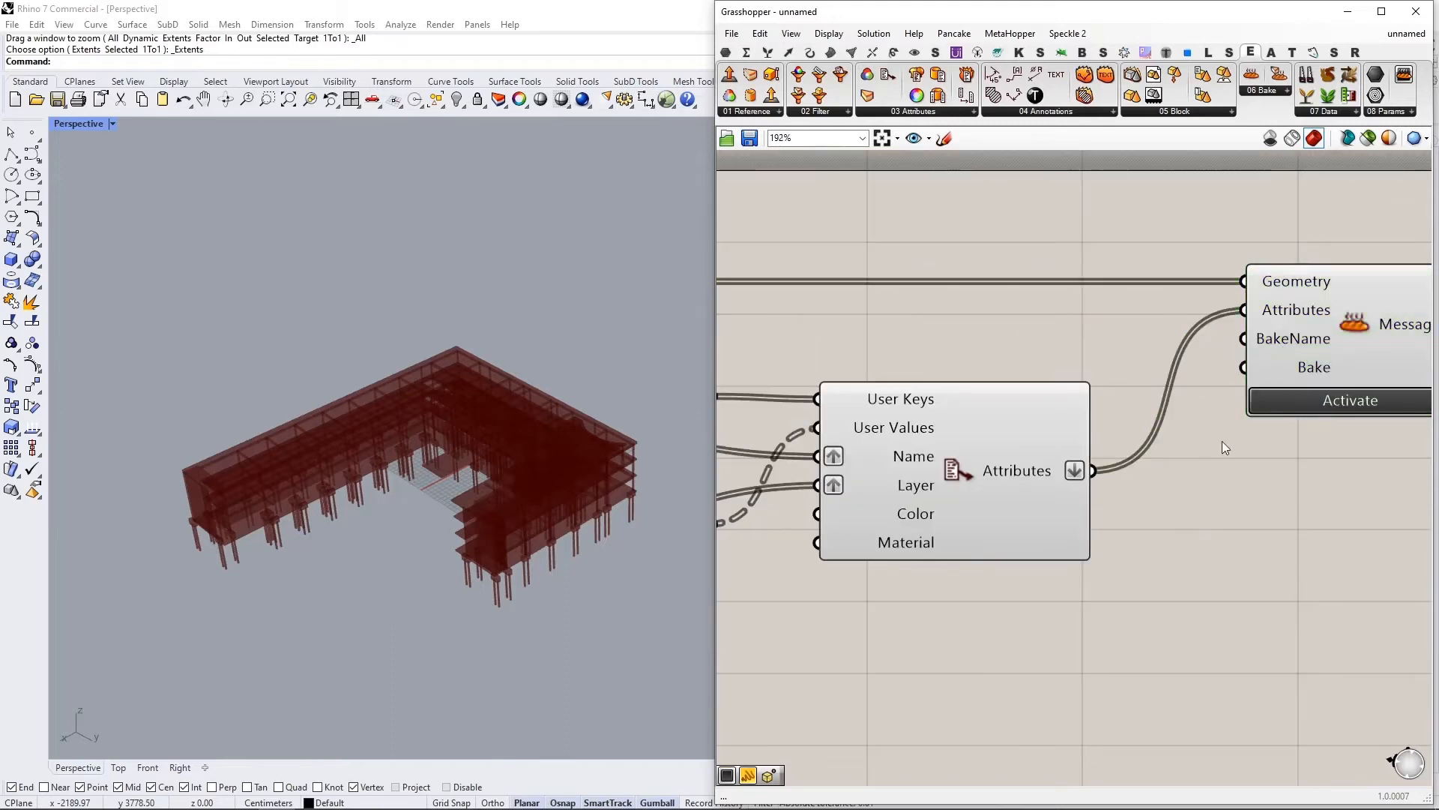
Step: Add a panel reading "Revit To Rhino with Properties" and connect it to the BakeName input of Bake Objects
{"action": "double_click", "coordinate": [957, 612]}
{"action": "type", "text": "\"Revi"}
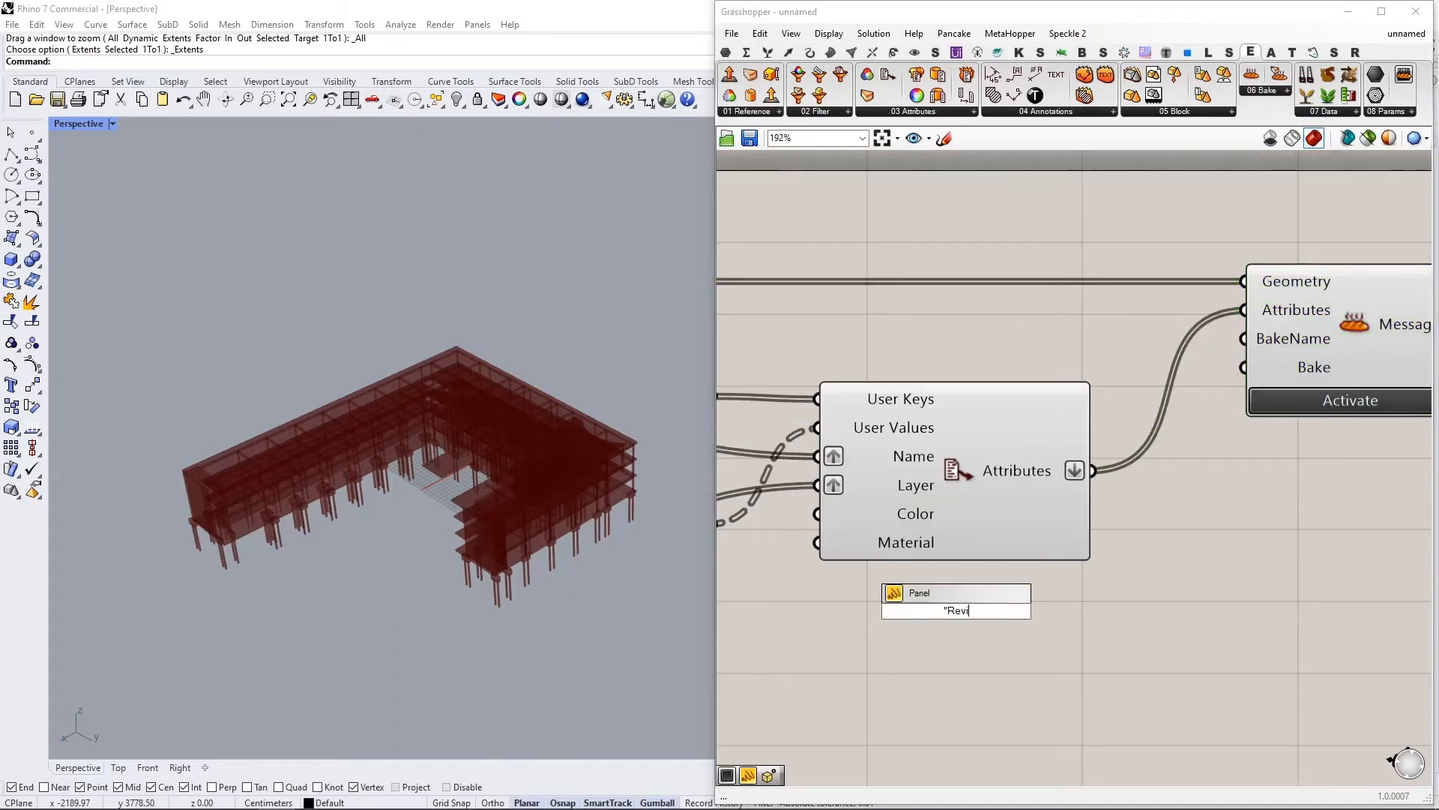
{"action": "type", "text": "t To Rhino with Properties"}
{"action": "key", "text": "Return"}
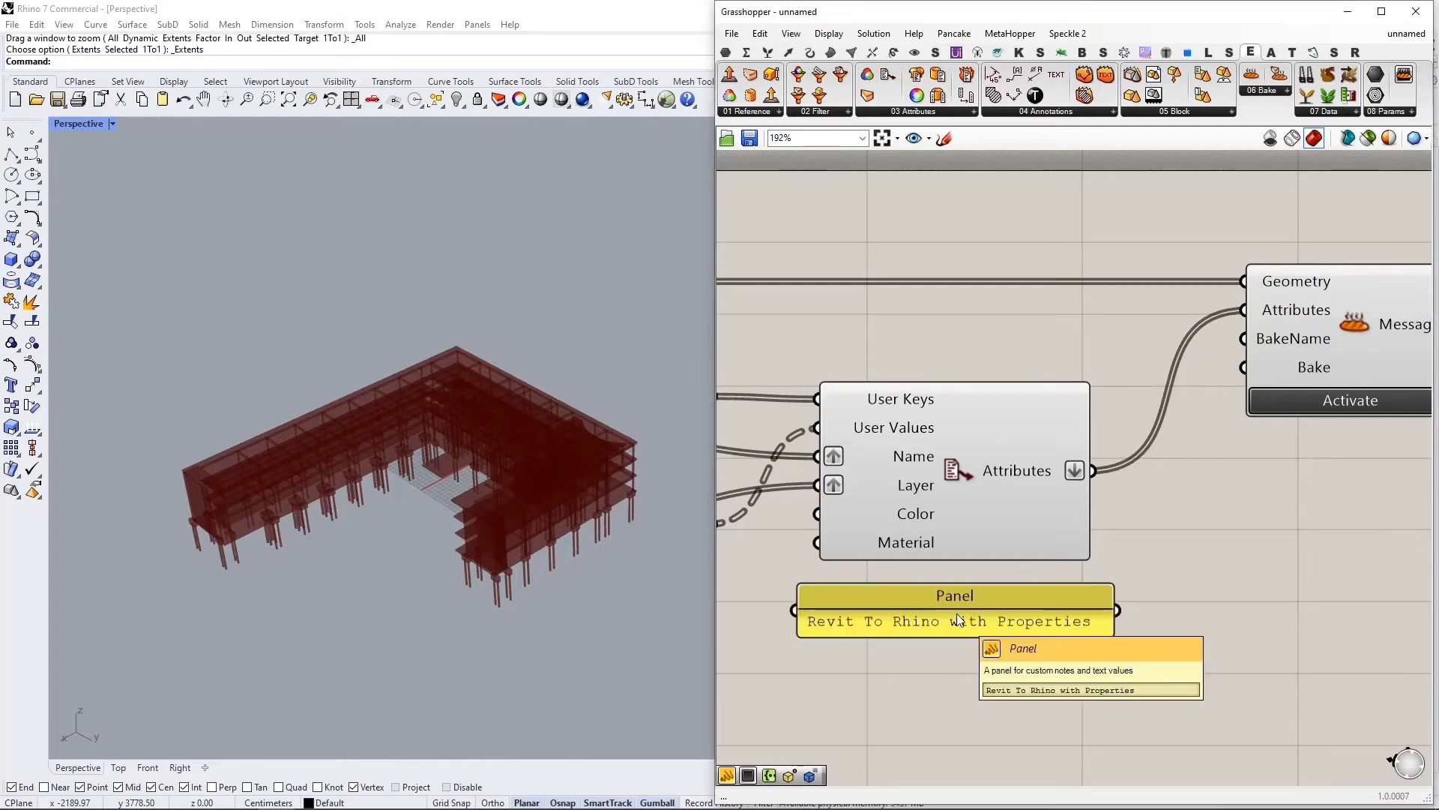
{"action": "left_click_drag", "start_coordinate": [1125, 605], "coordinate": [1242, 339]}
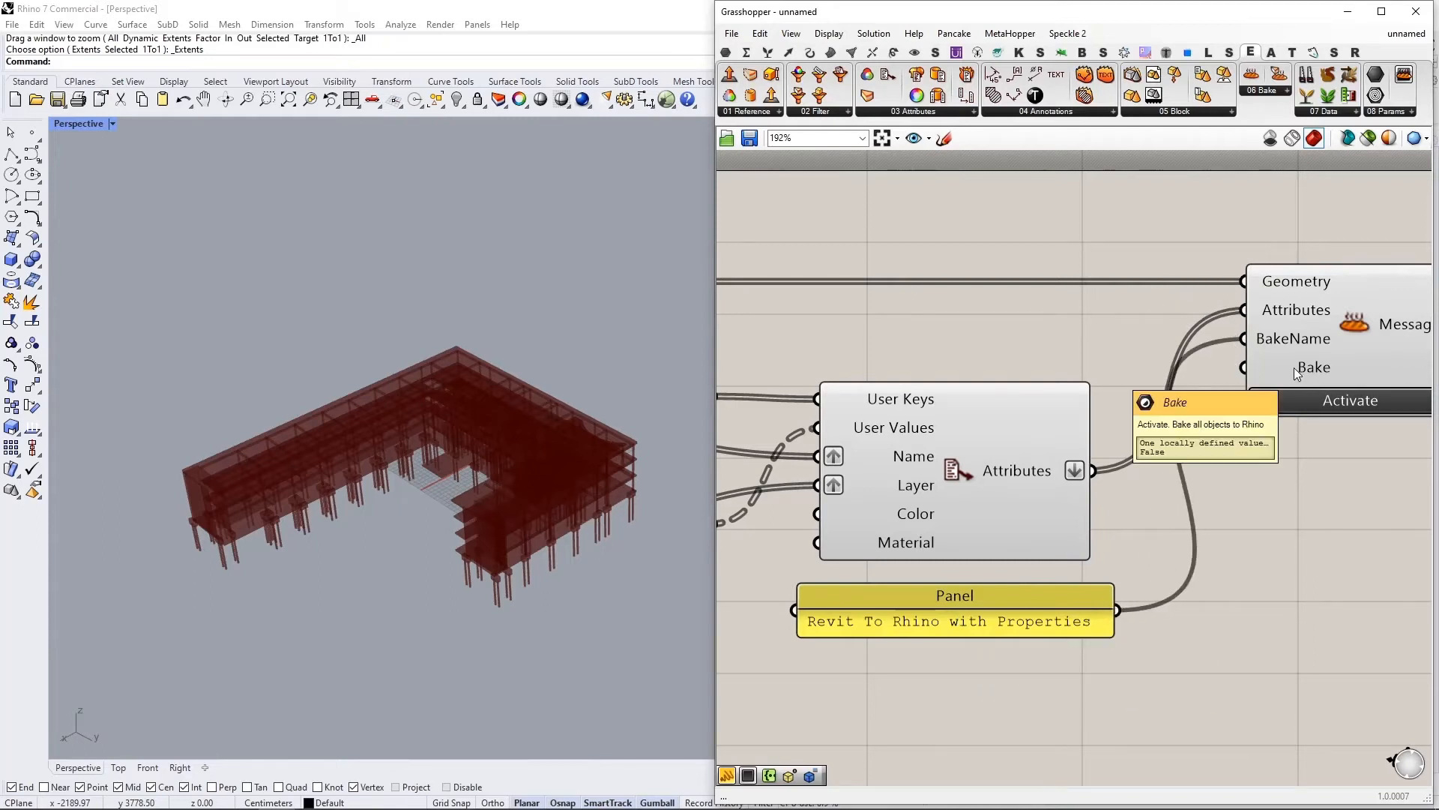
Step: Add a Button component below the panel, rename it BAKE and connect it to the Bake input of Bake Objects
{"action": "right_click_drag", "start_coordinate": [938, 705], "coordinate": [930, 636]}
{"action": "double_click", "coordinate": [930, 635]}
{"action": "type", "text": "button"}
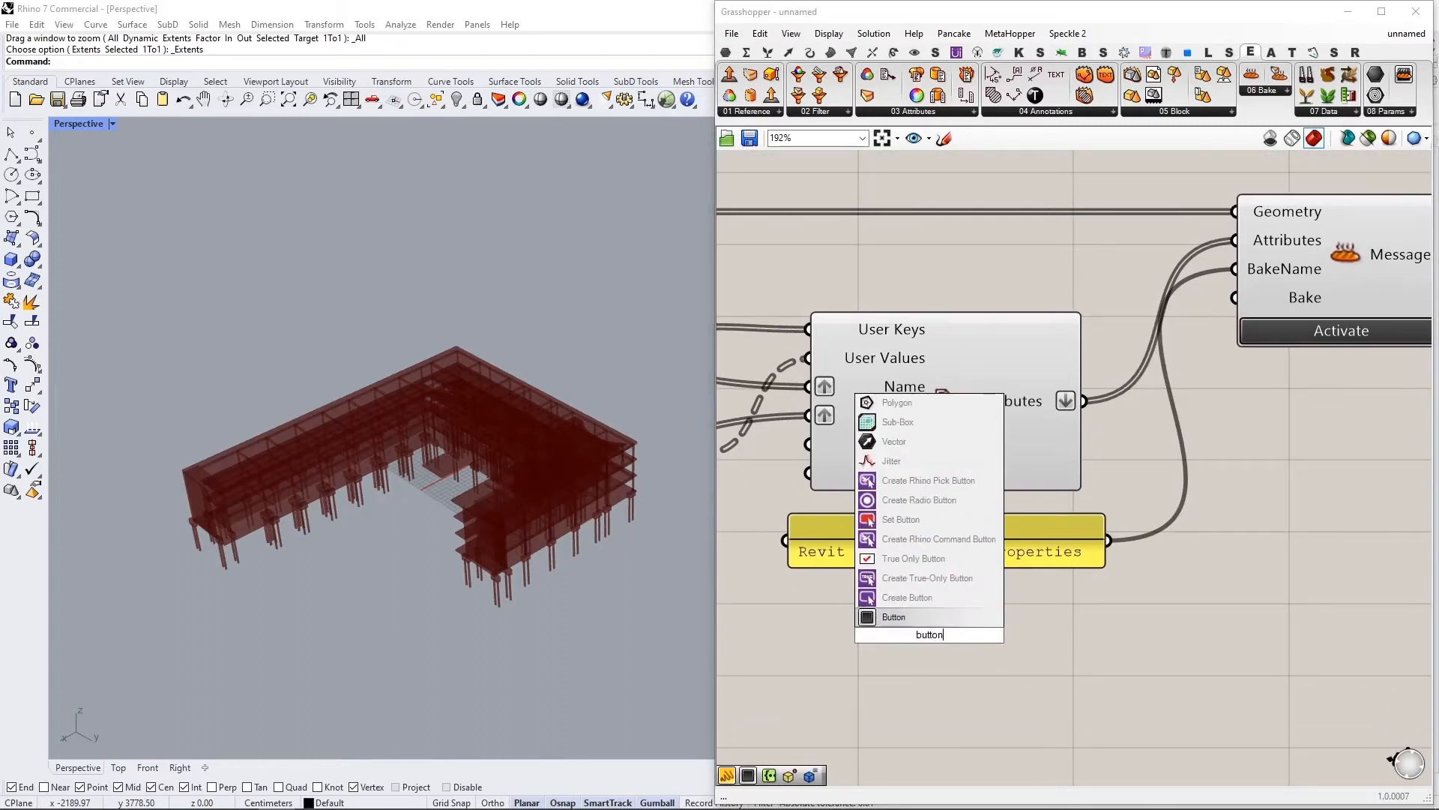
{"action": "key", "text": "Return"}
{"action": "right_click", "coordinate": [899, 636]}
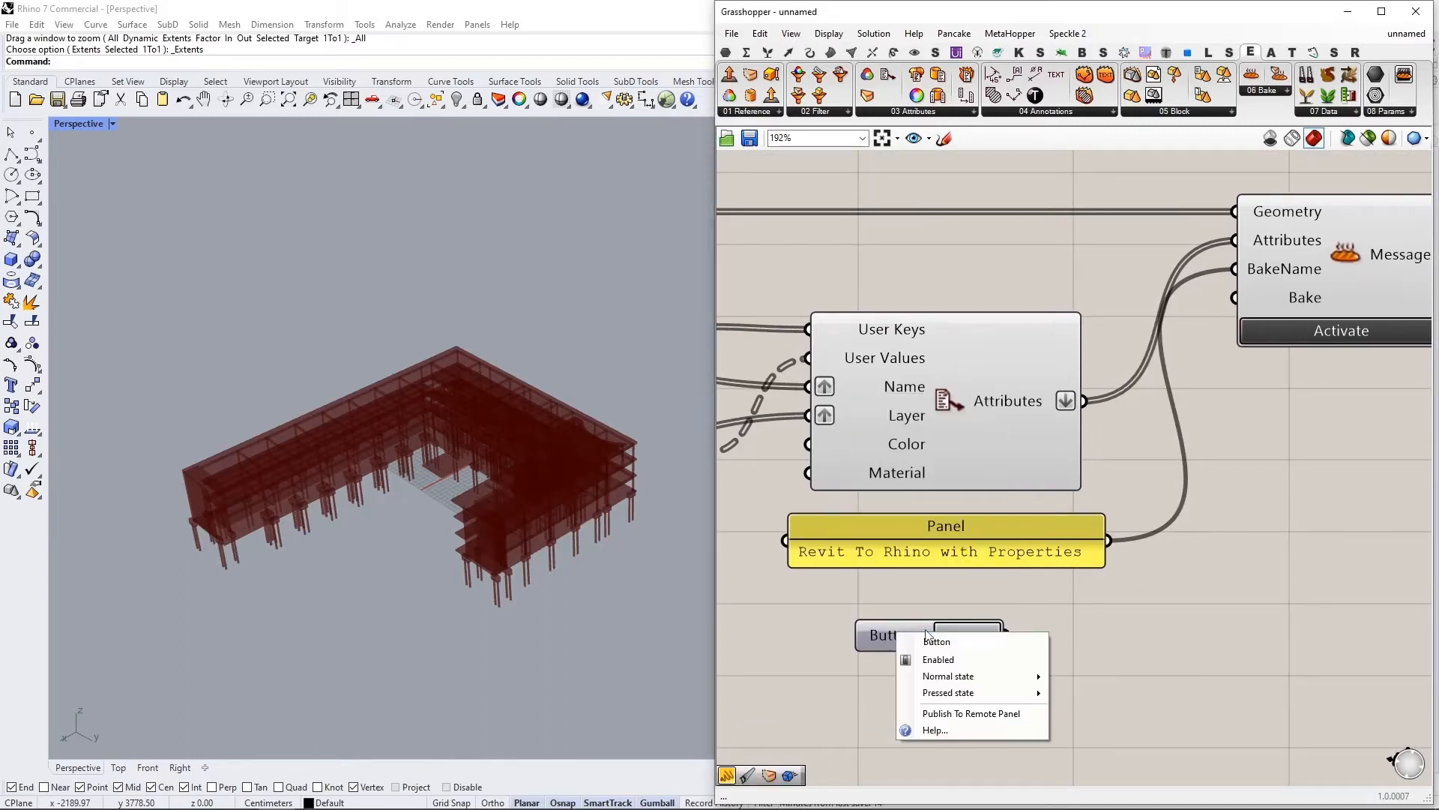
{"action": "double_click", "coordinate": [963, 639]}
{"action": "type", "text": "BAKE"}
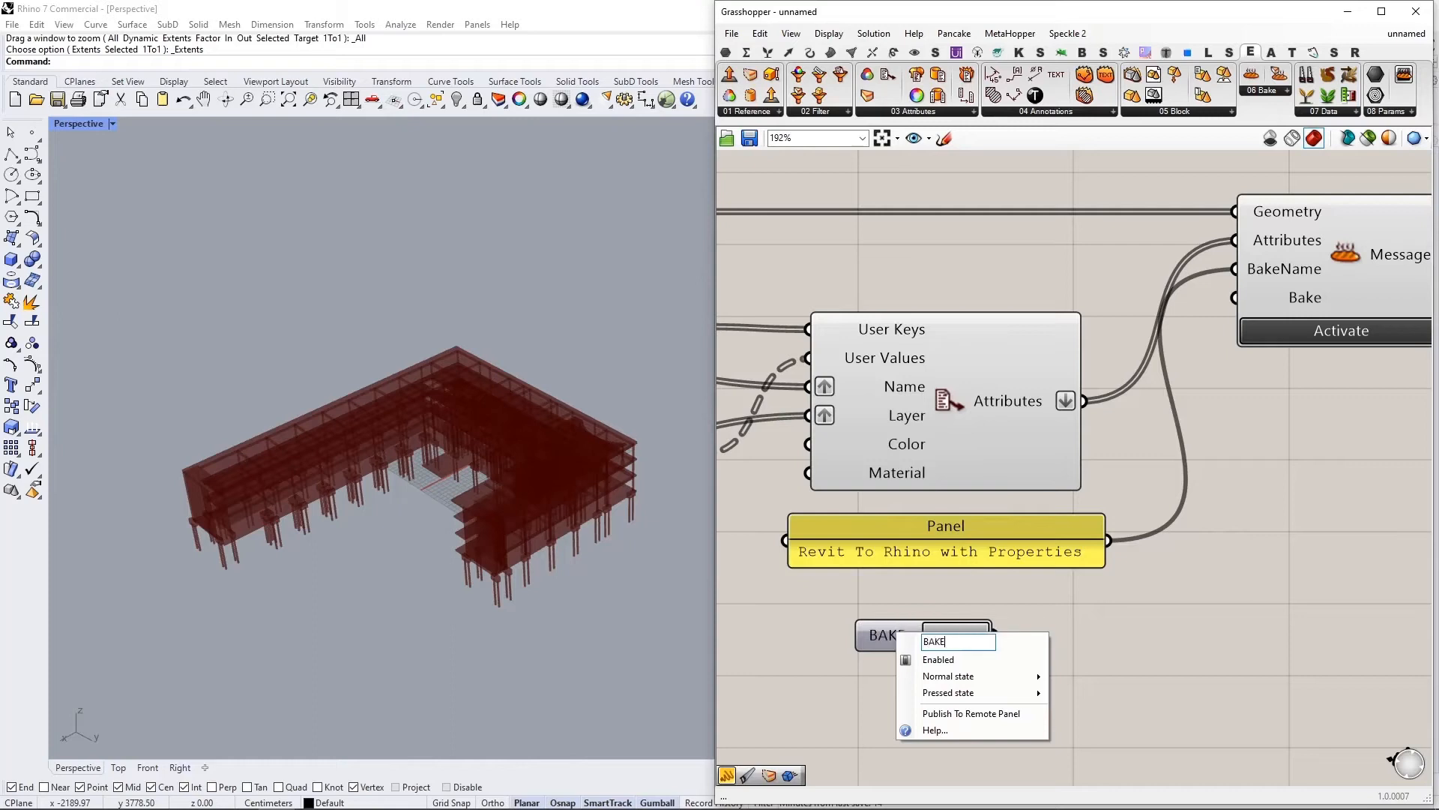
{"action": "key", "text": "Return"}
{"action": "left_click_drag", "start_coordinate": [997, 637], "coordinate": [1236, 298]}
Step: Trigger the BAKE button to bake the Revit geometry with its attributes into Rhino
{"action": "scroll", "coordinate": [1257, 421], "scroll_direction": "down", "scroll_amount": 2}
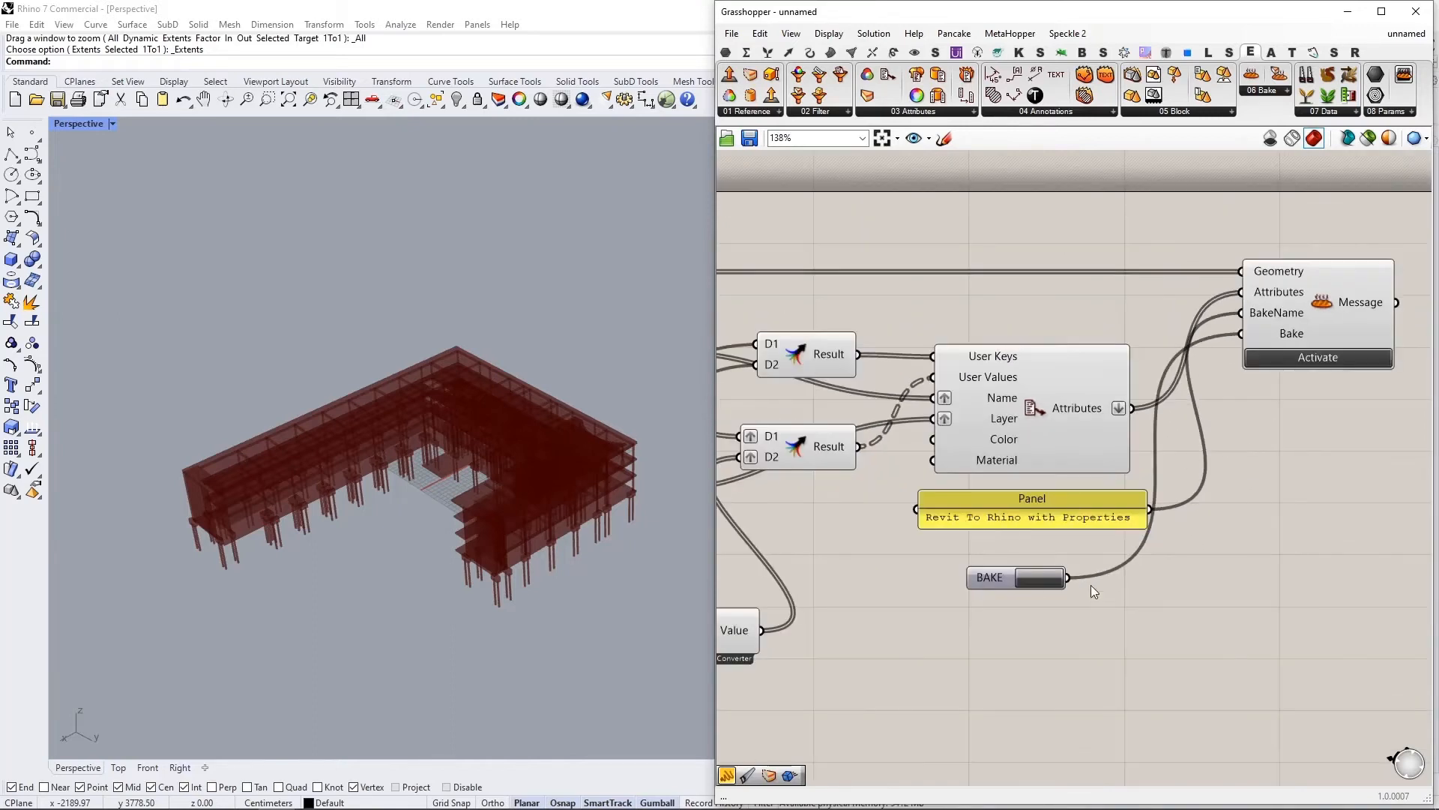
{"action": "right_click_drag", "start_coordinate": [1099, 595], "coordinate": [985, 549]}
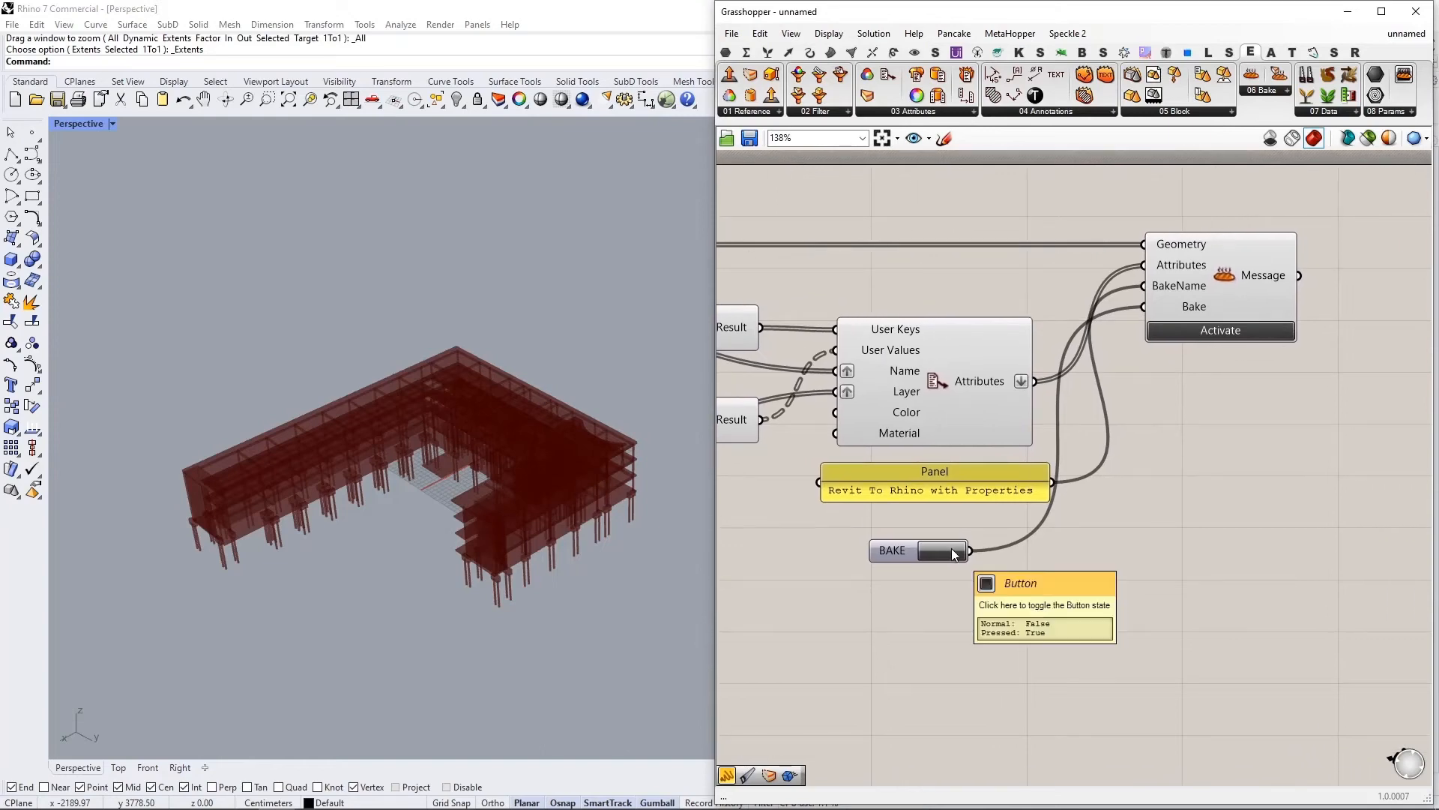
{"action": "left_click", "coordinate": [950, 549]}
{"action": "scroll", "coordinate": [951, 549], "scroll_direction": "up", "scroll_amount": 1}
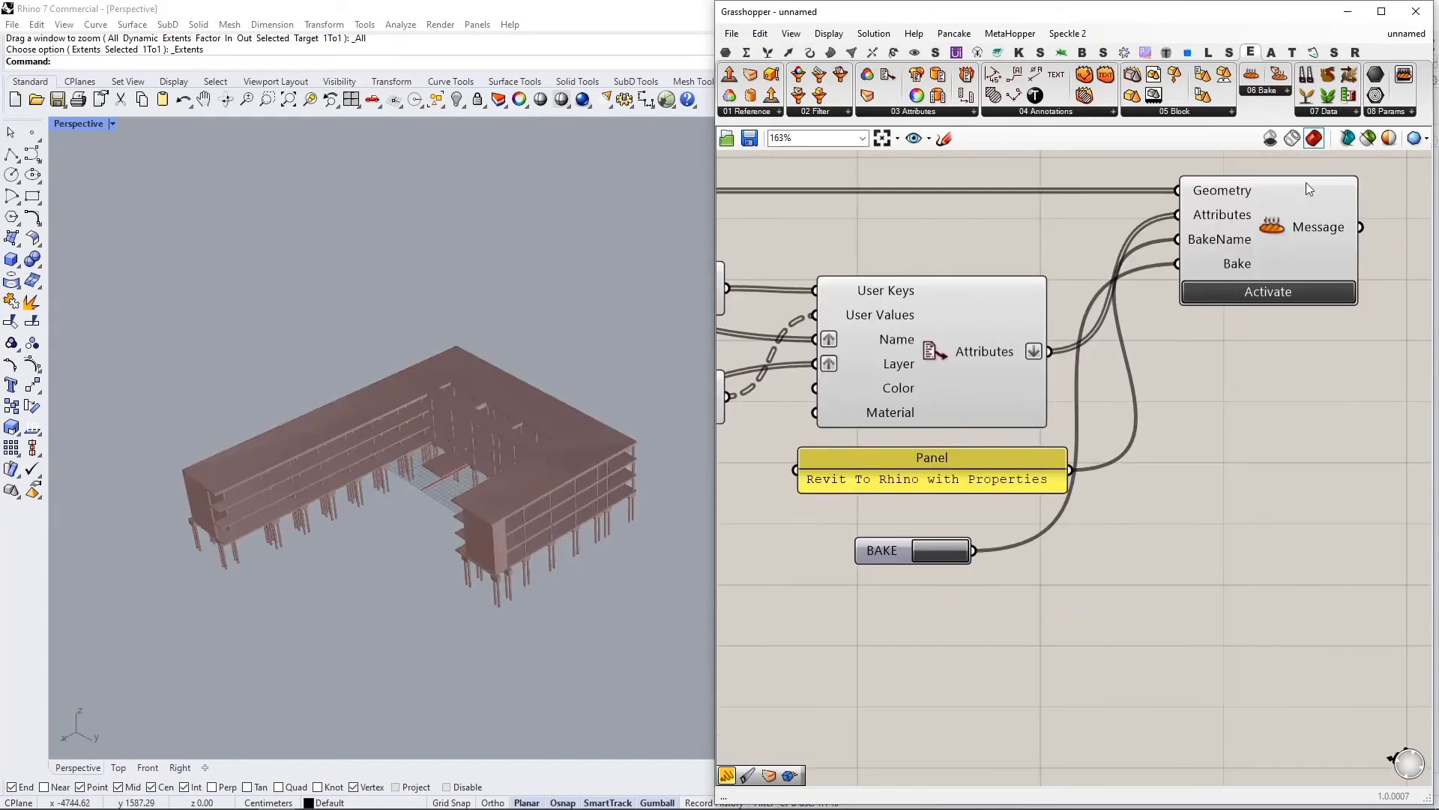
Step: Switch to Rhino, select several baked floor meshes and examine their Name and Layer properties and the list of available layers
{"action": "left_click", "coordinate": [1349, 12]}
{"action": "right_click_drag", "start_coordinate": [631, 576], "coordinate": [871, 514], "text": "shift"}
{"action": "scroll", "coordinate": [803, 407], "scroll_direction": "up", "scroll_amount": 3}
{"action": "left_click", "coordinate": [753, 445]}
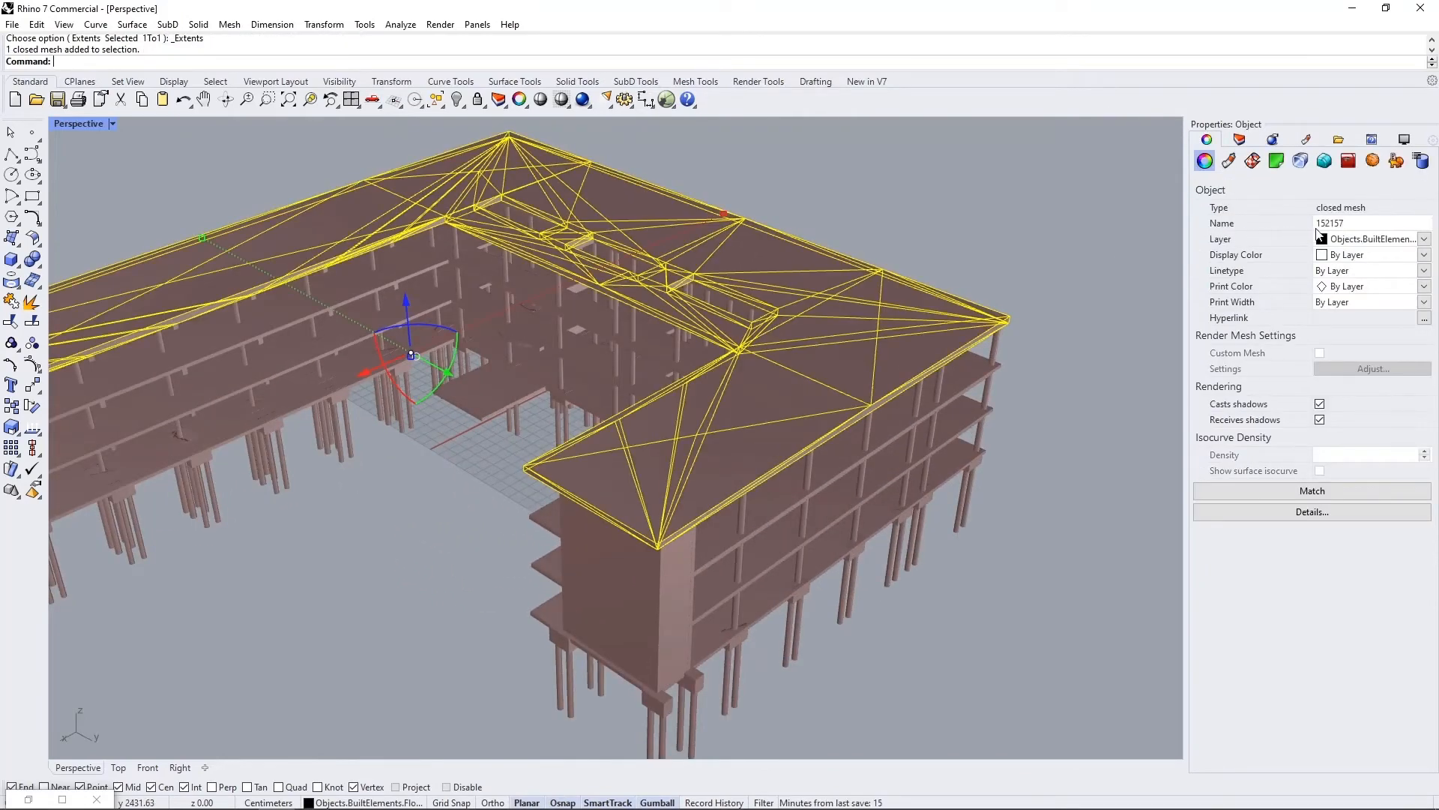
{"action": "left_click", "coordinate": [795, 497]}
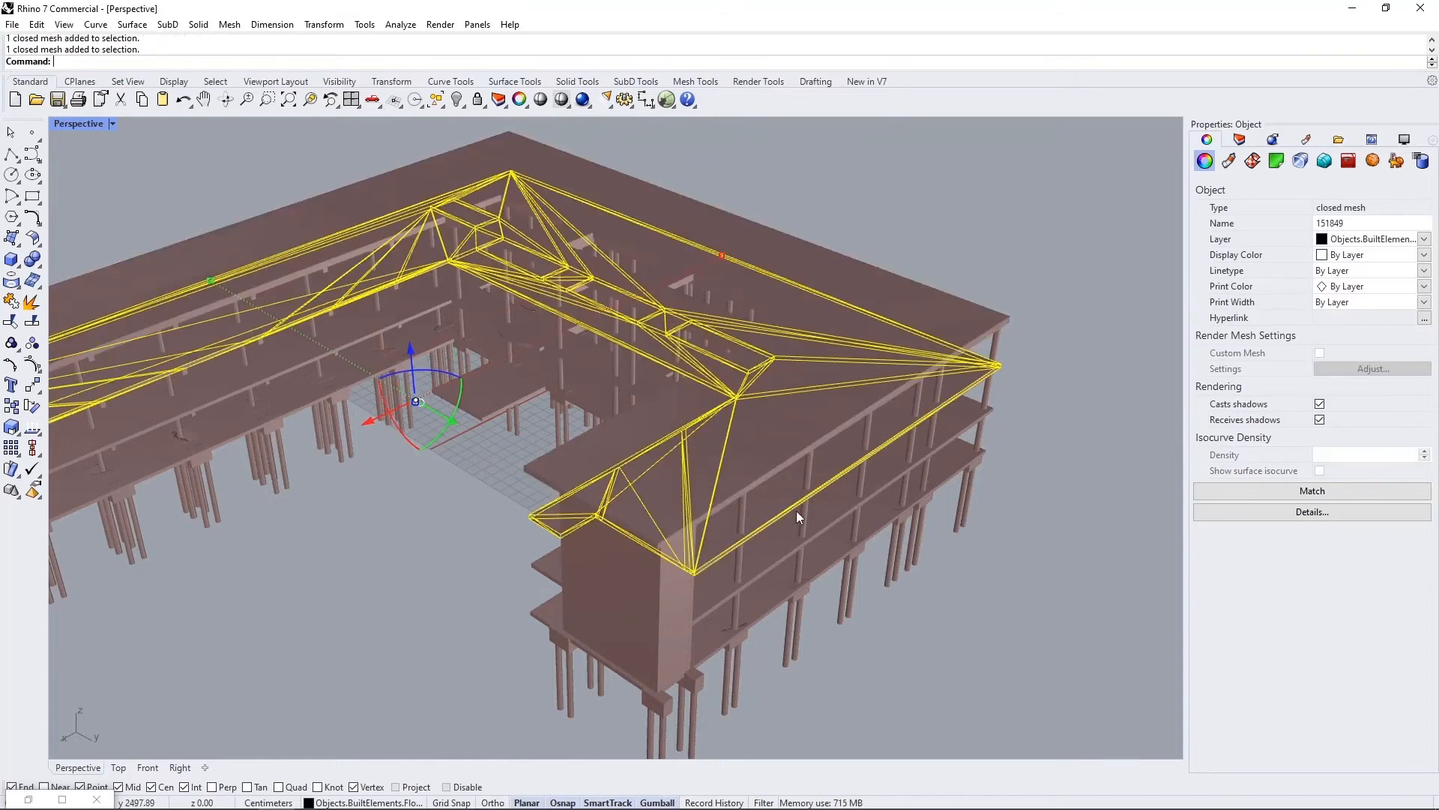
{"action": "left_click", "coordinate": [958, 428]}
{"action": "left_click", "coordinate": [990, 442]}
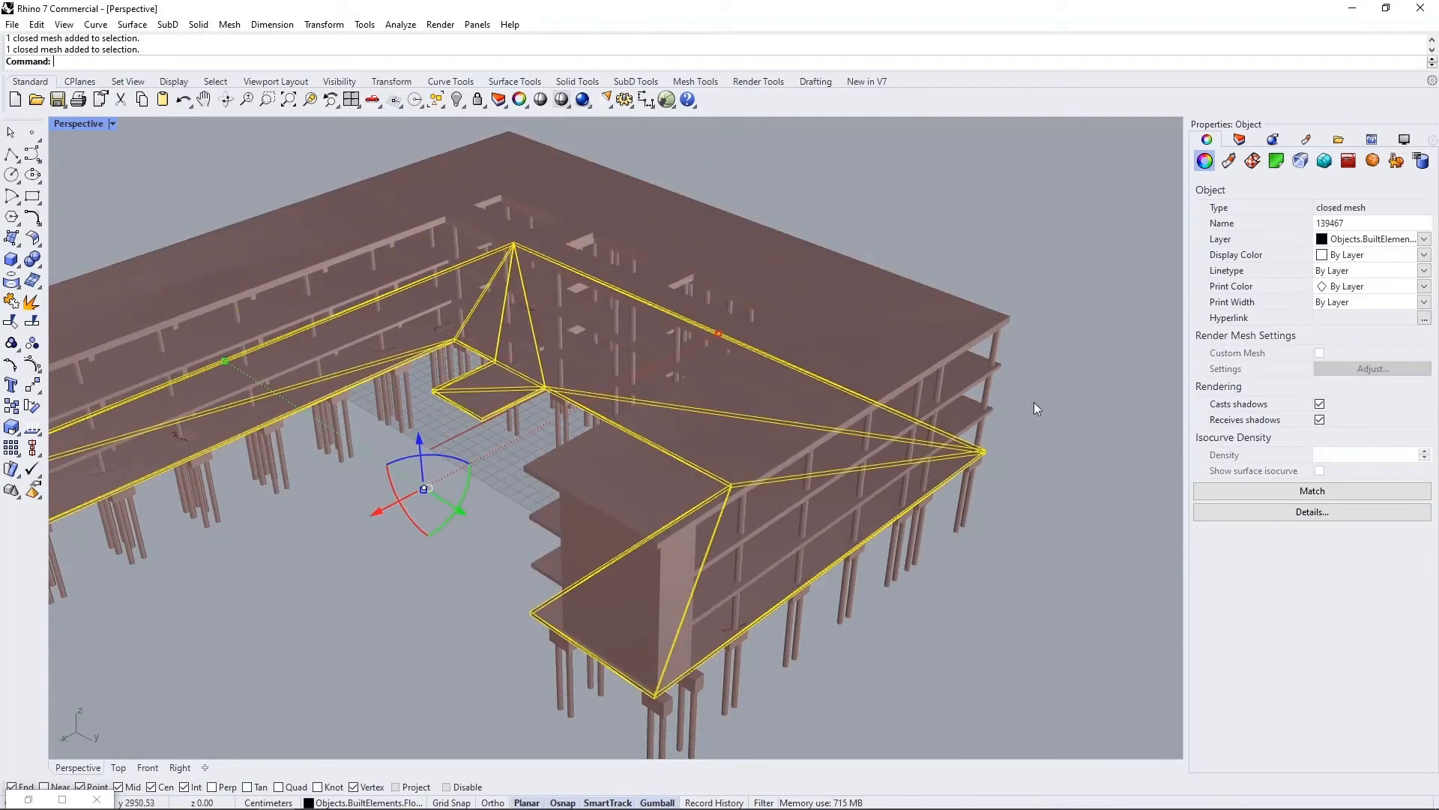
{"action": "scroll", "coordinate": [880, 481], "scroll_direction": "up", "scroll_amount": 3}
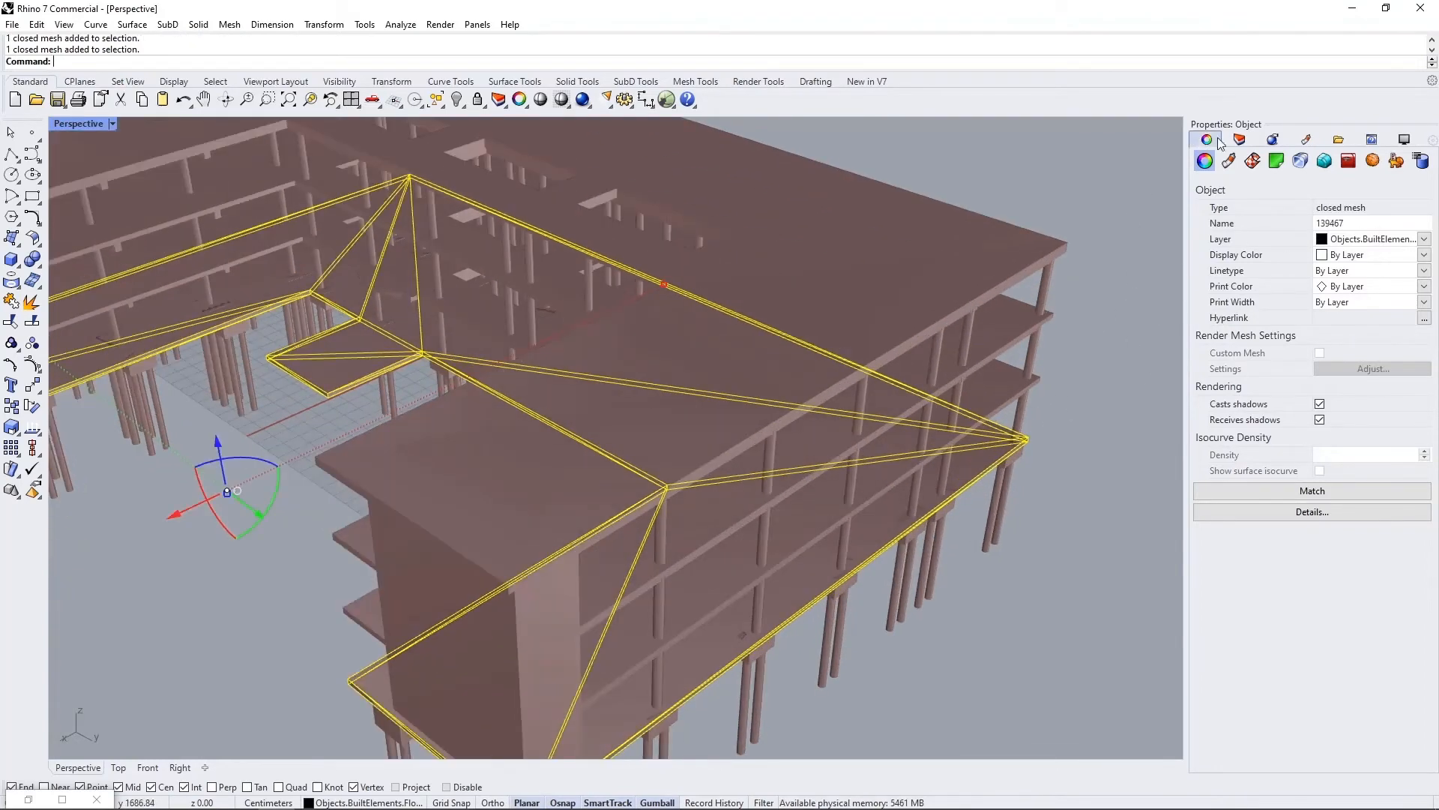
{"action": "left_click", "coordinate": [1425, 242]}
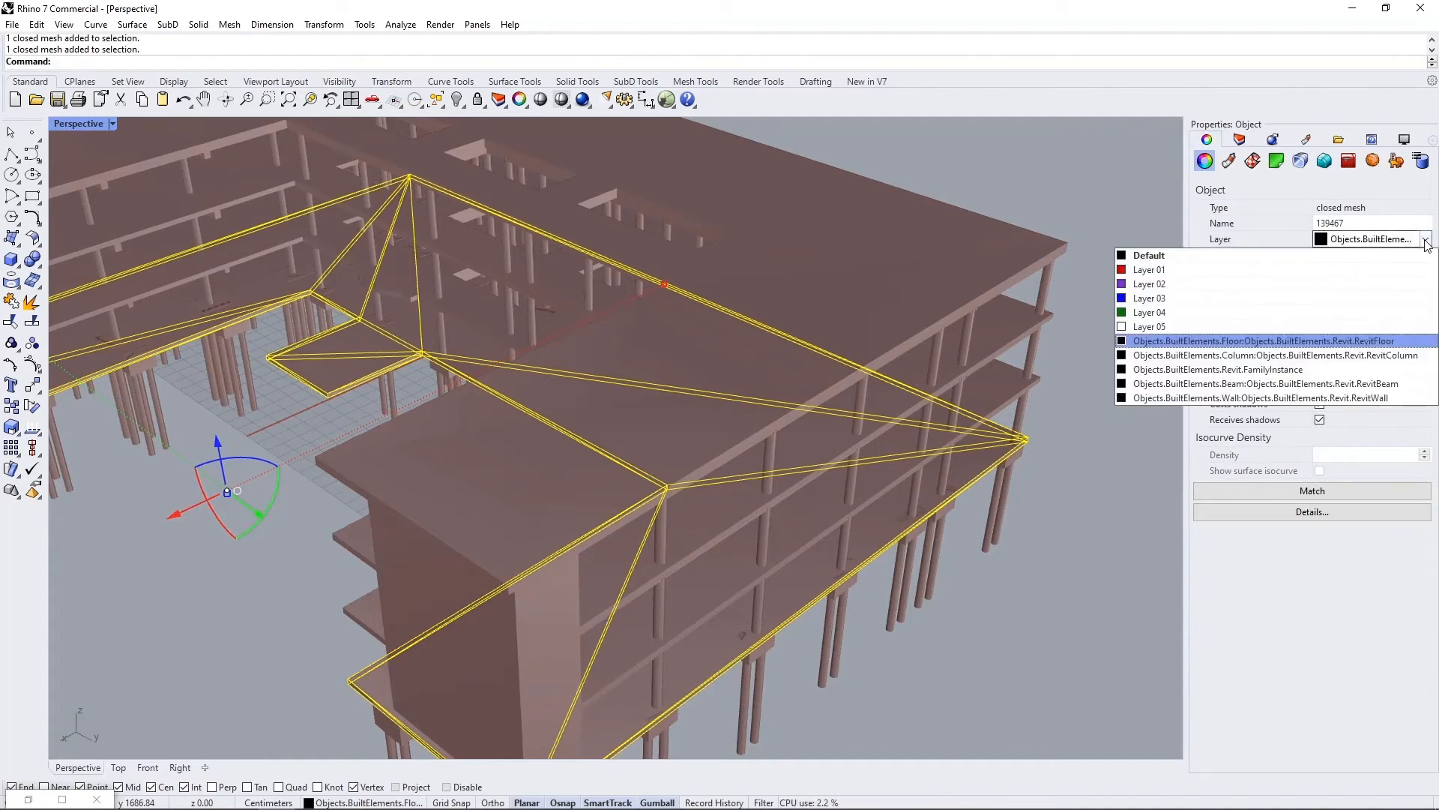
Step: Clear the selection and delete the unused layers Layer 01 through Layer 05
{"action": "left_click", "coordinate": [1380, 342]}
{"action": "left_click", "coordinate": [994, 183]}
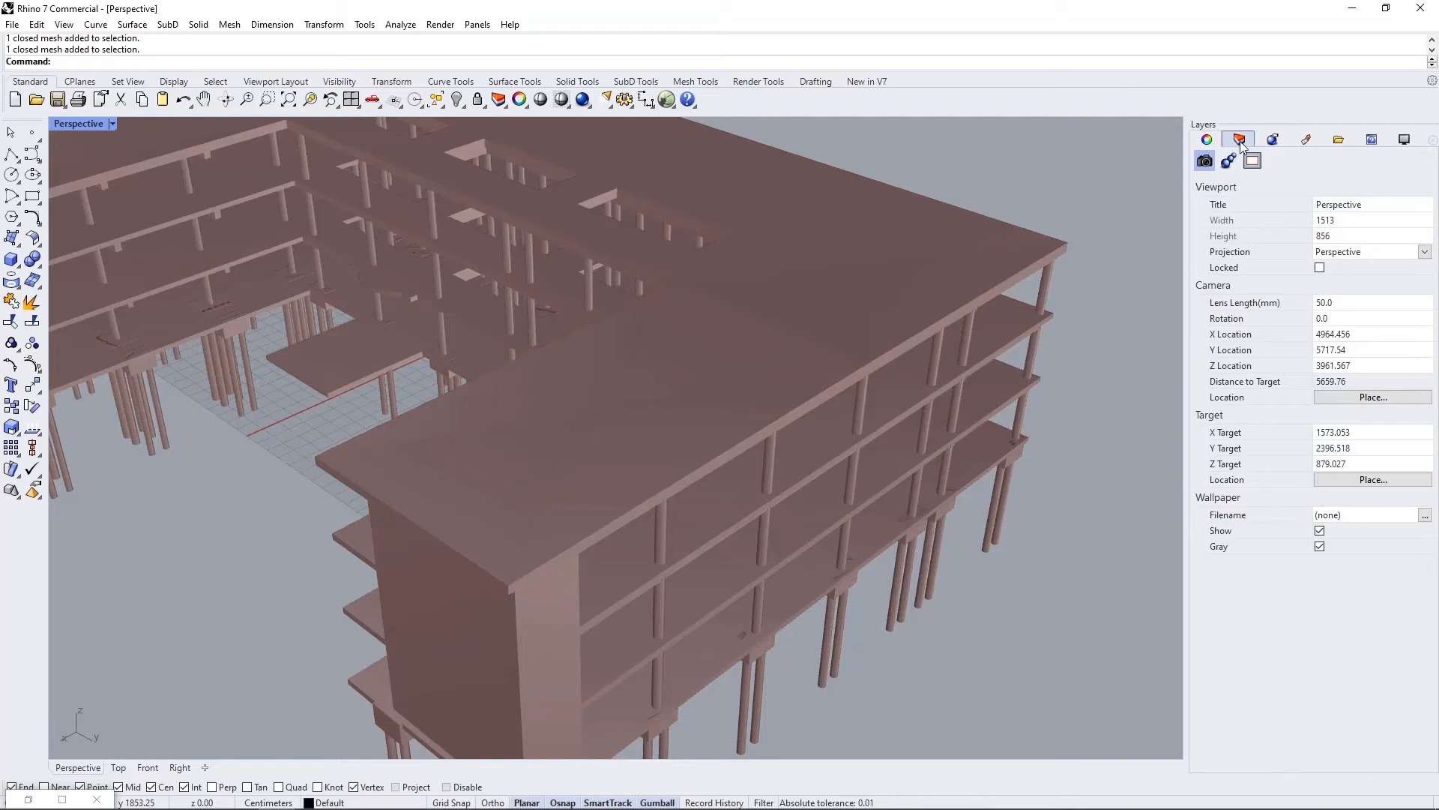
{"action": "left_click", "coordinate": [1240, 140]}
{"action": "left_click", "coordinate": [1229, 213]}
{"action": "left_click", "coordinate": [1230, 268], "text": "shift"}
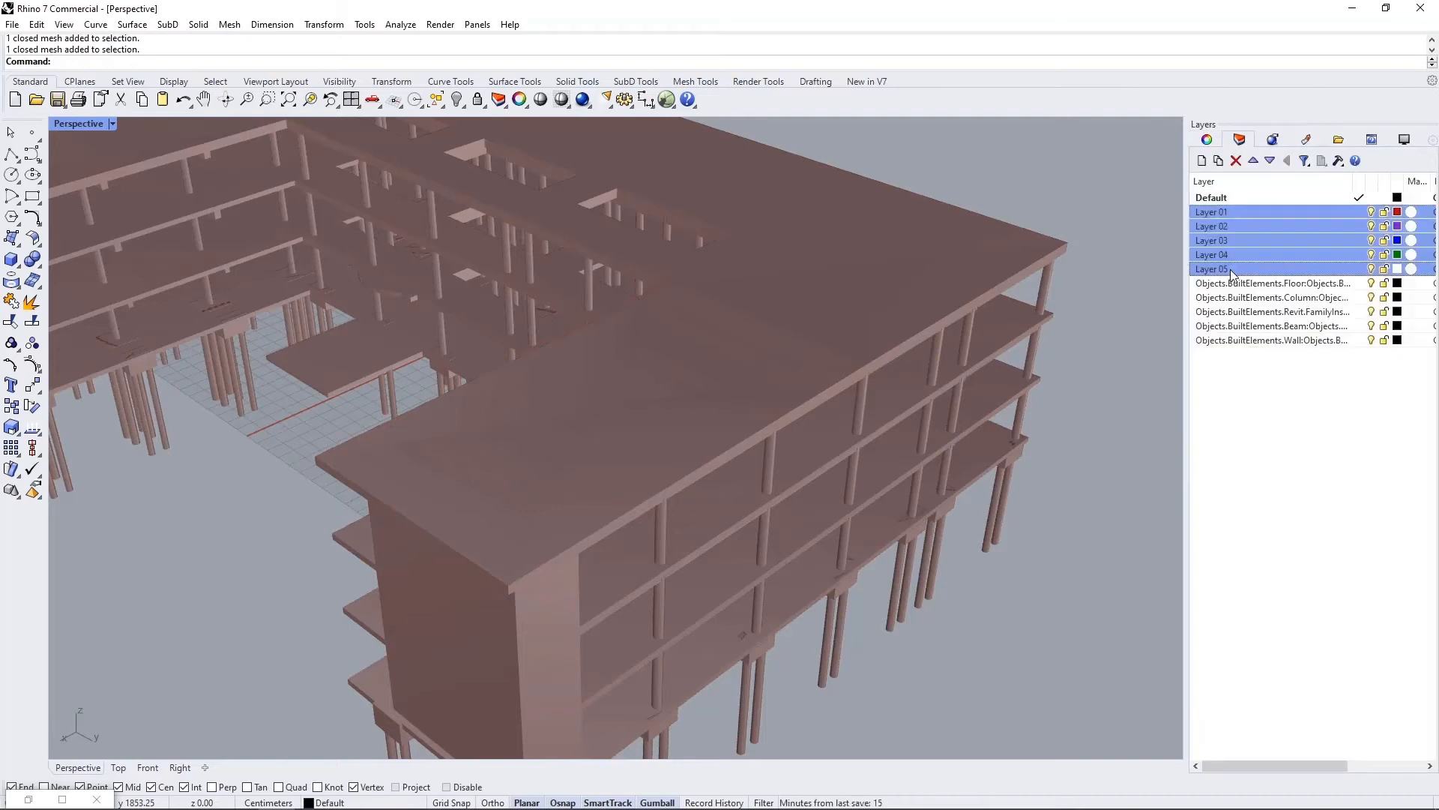
{"action": "left_click", "coordinate": [1237, 161]}
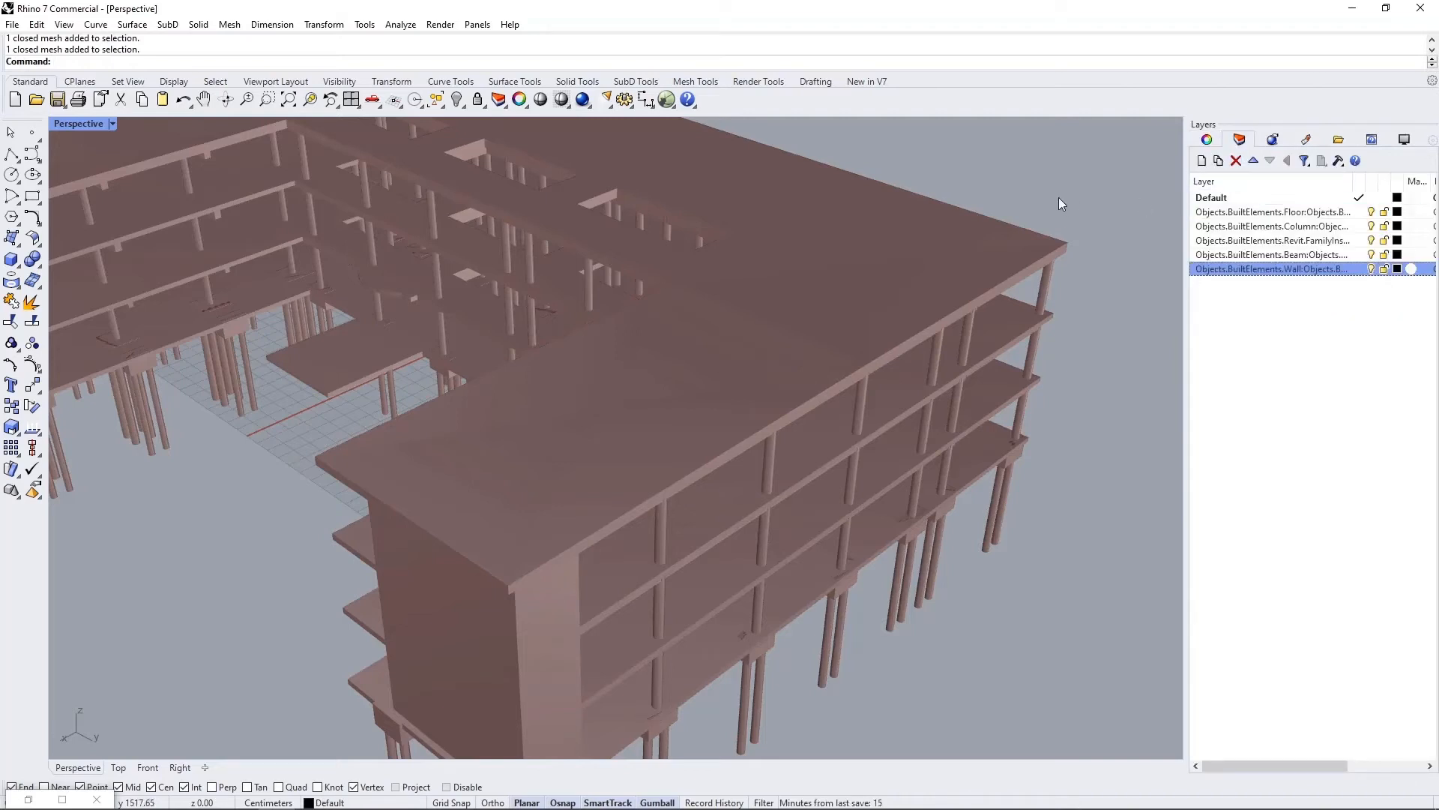
Step: Hide the baked Floor, Column, Revit FamilyInstance and Beam layers so that only the Wall layer stays on
{"action": "left_click", "coordinate": [1372, 213]}
{"action": "left_click", "coordinate": [1372, 226]}
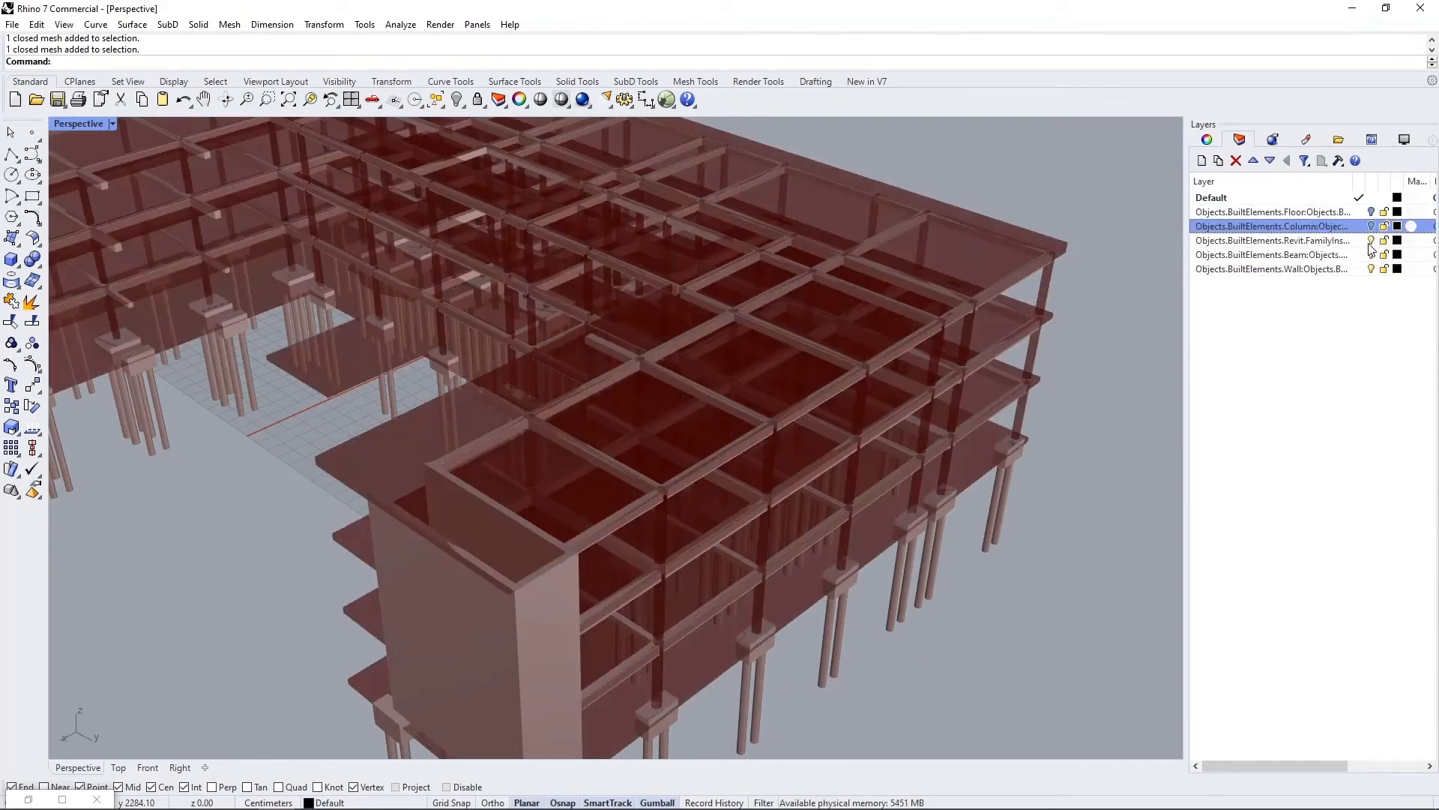
{"action": "left_click", "coordinate": [1371, 240]}
{"action": "left_click", "coordinate": [1372, 255]}
{"action": "scroll", "coordinate": [976, 289], "scroll_direction": "down", "scroll_amount": 8}
{"action": "mouse_move", "coordinate": [676, 406]}
{"action": "right_mouse_down"}
{"action": "mouse_move", "coordinate": [713, 379]}
{"action": "mouse_move", "coordinate": [687, 398]}
{"action": "right_mouse_up"}
Step: Turn off the geometry preview in Grasshopper, return to Rhino and view the remaining wall meshes
{"action": "left_click", "coordinate": [667, 99]}
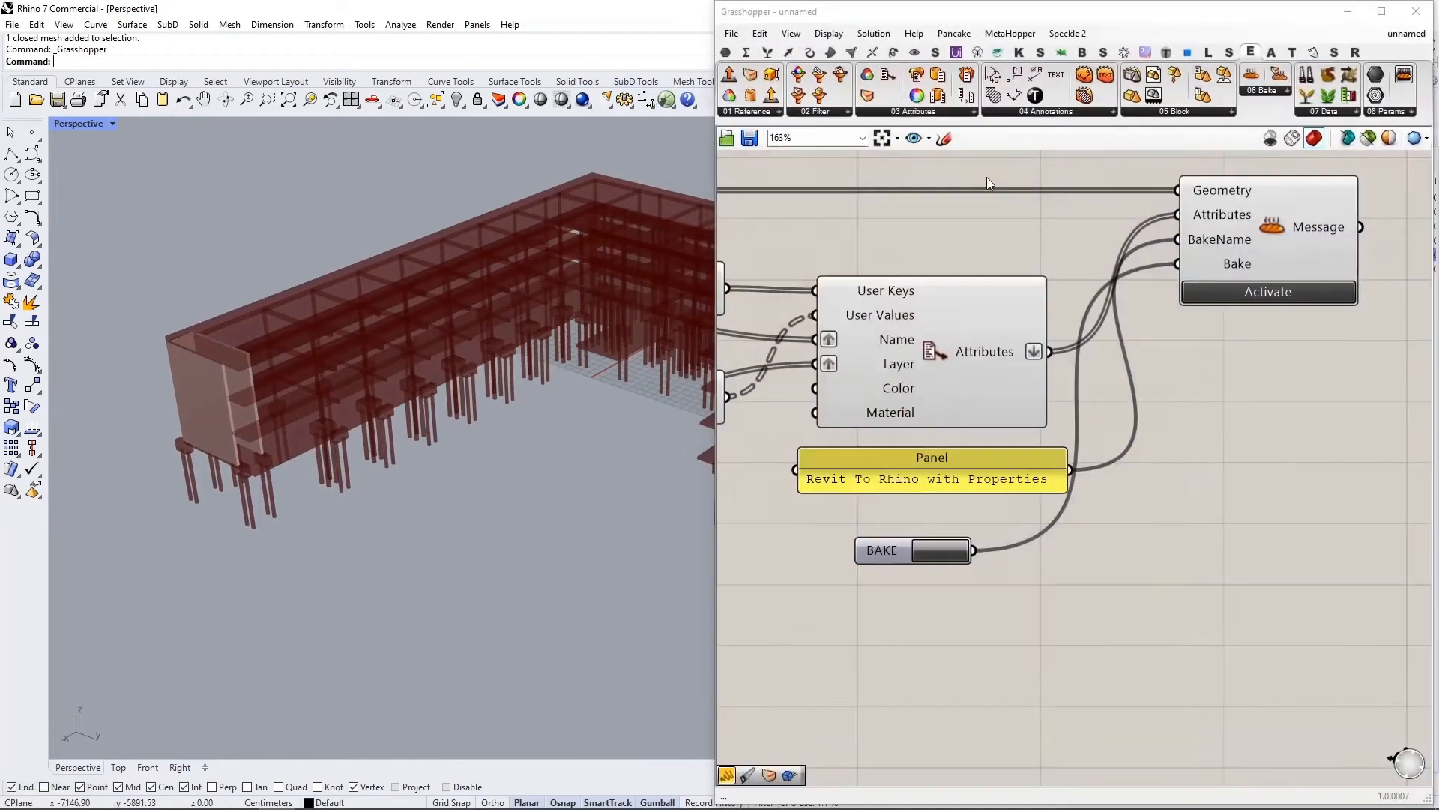
{"action": "left_click", "coordinate": [1270, 142]}
{"action": "left_click", "coordinate": [1348, 12]}
{"action": "left_click", "coordinate": [796, 405]}
{"action": "right_click_drag", "start_coordinate": [480, 318], "coordinate": [516, 310]}
{"action": "left_click", "coordinate": [845, 268]}
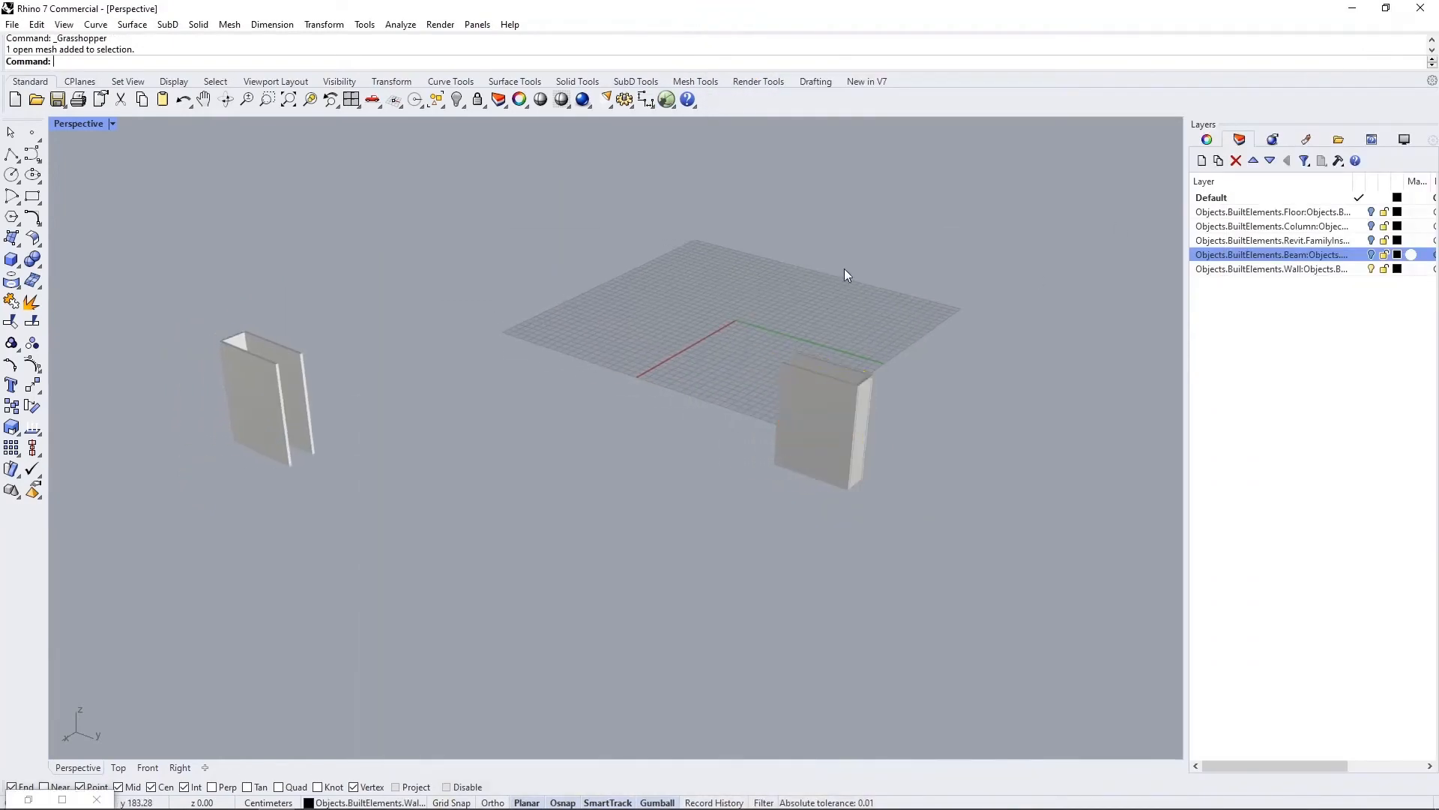
Step: View the Beam, Revit FamilyInstance and Column layers one at a time by switching their visibility
{"action": "left_click", "coordinate": [1371, 255]}
{"action": "left_click", "coordinate": [1371, 269]}
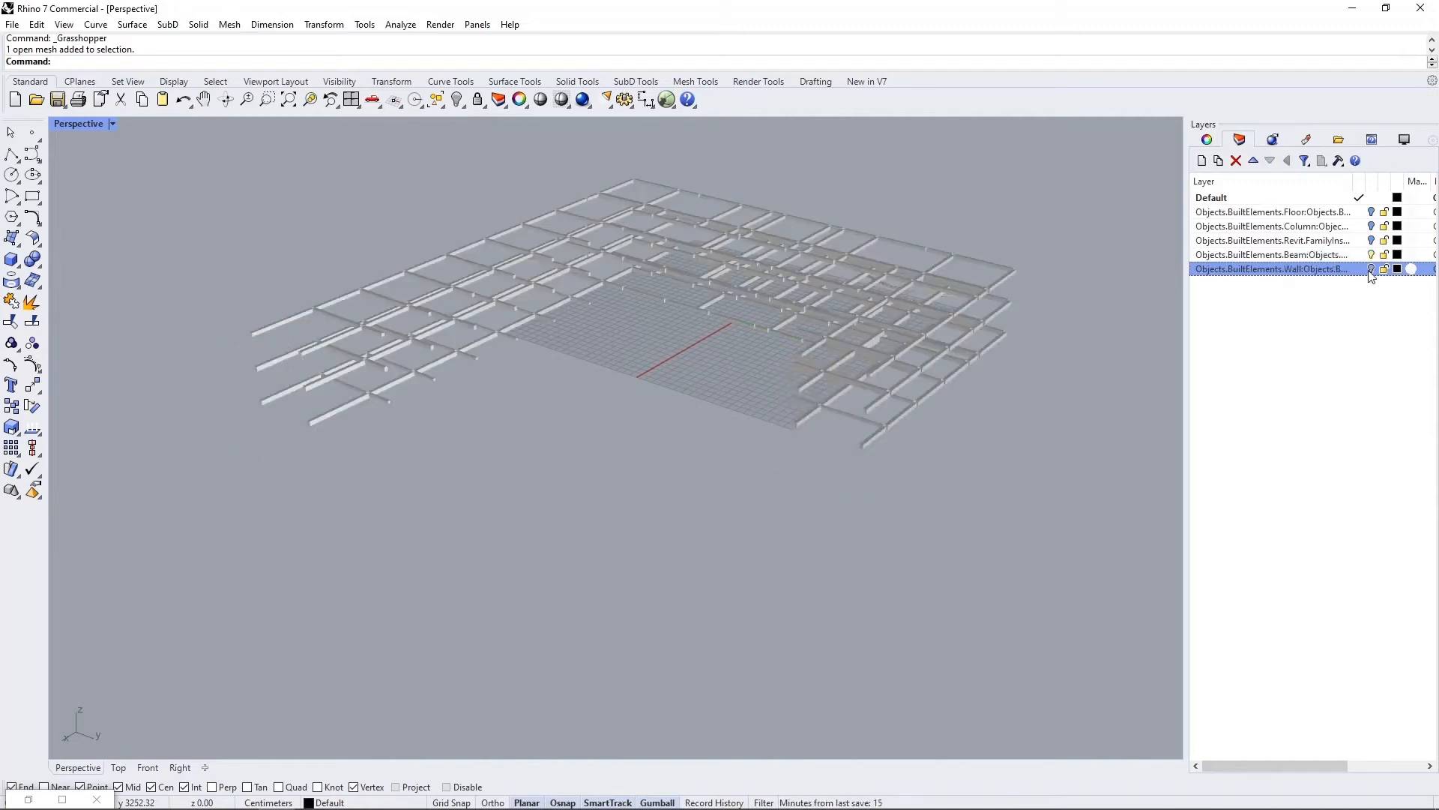
{"action": "left_click", "coordinate": [1371, 240]}
{"action": "left_click", "coordinate": [1371, 255]}
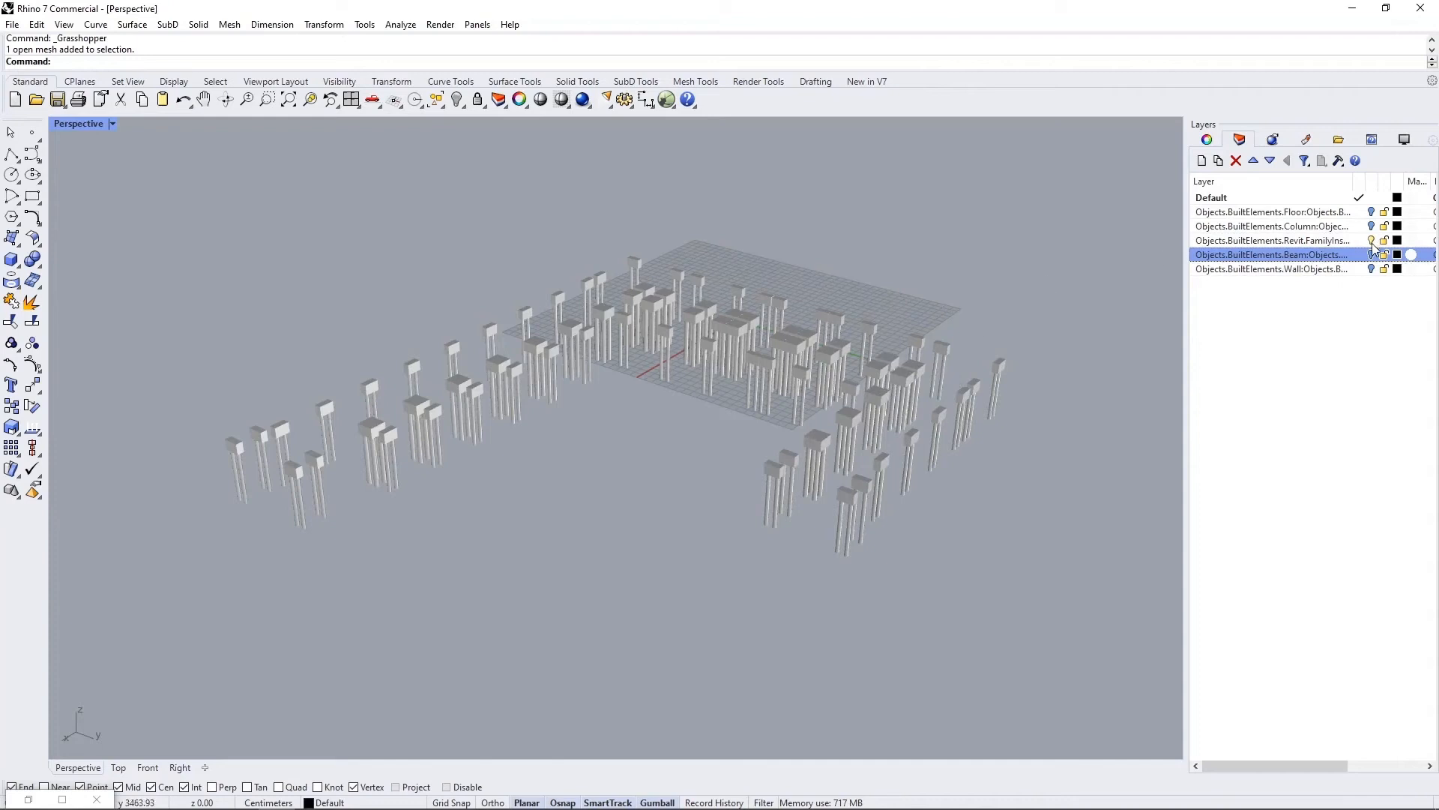
{"action": "left_click", "coordinate": [1371, 239]}
{"action": "left_click", "coordinate": [1371, 225]}
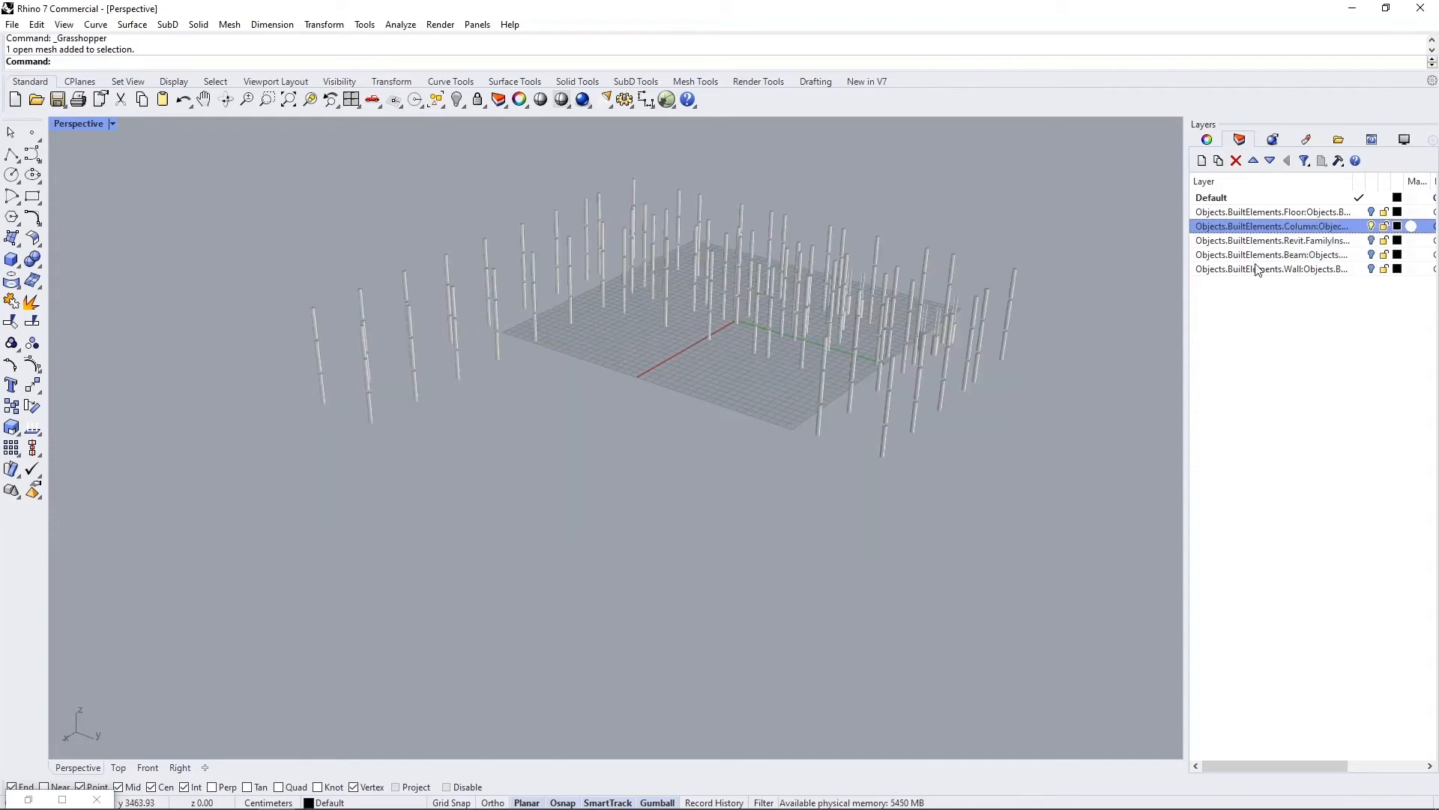
Step: Turn the Floor, Revit FamilyInstance, Beam and Wall layers back on to show the whole building
{"action": "left_click", "coordinate": [1371, 213]}
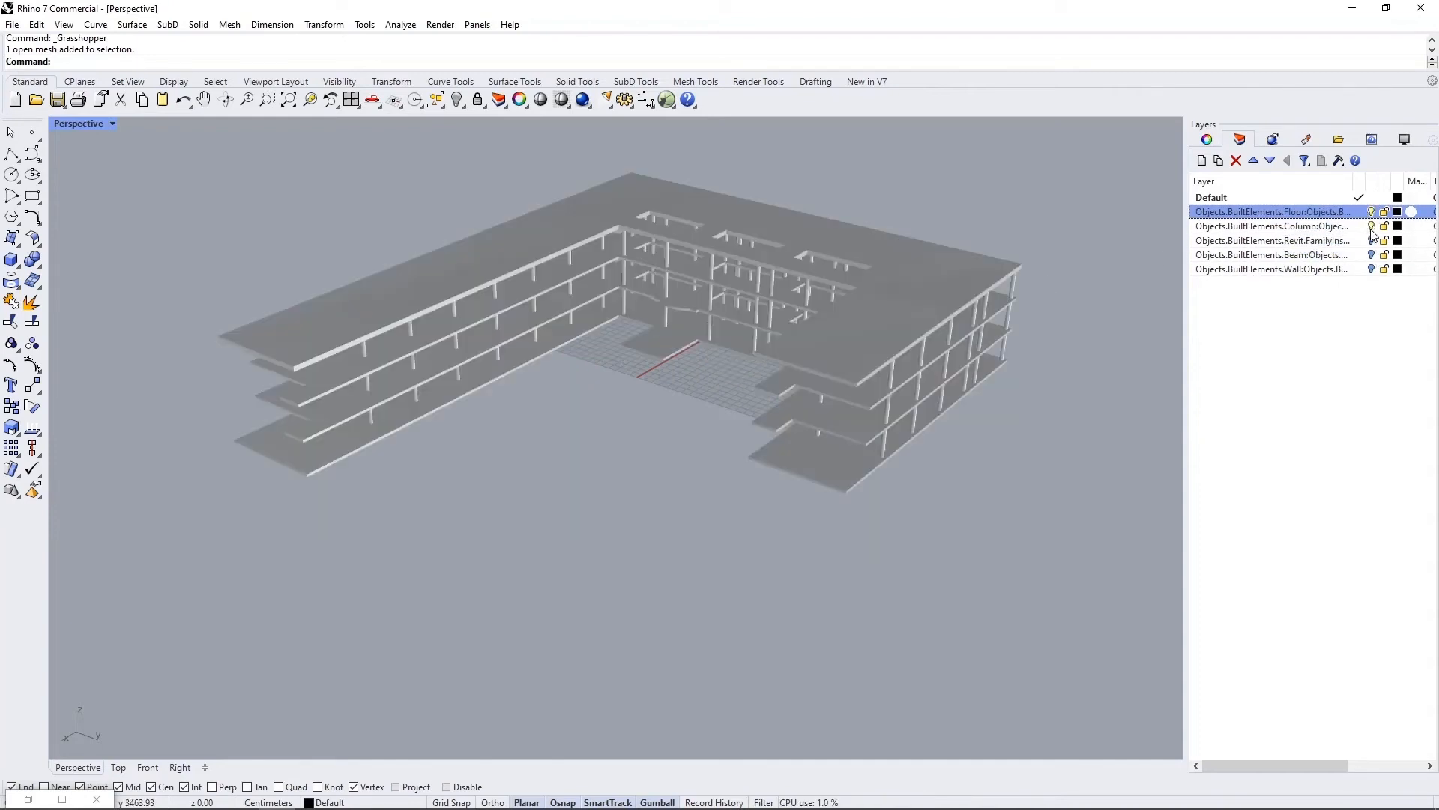
{"action": "left_click", "coordinate": [1371, 240]}
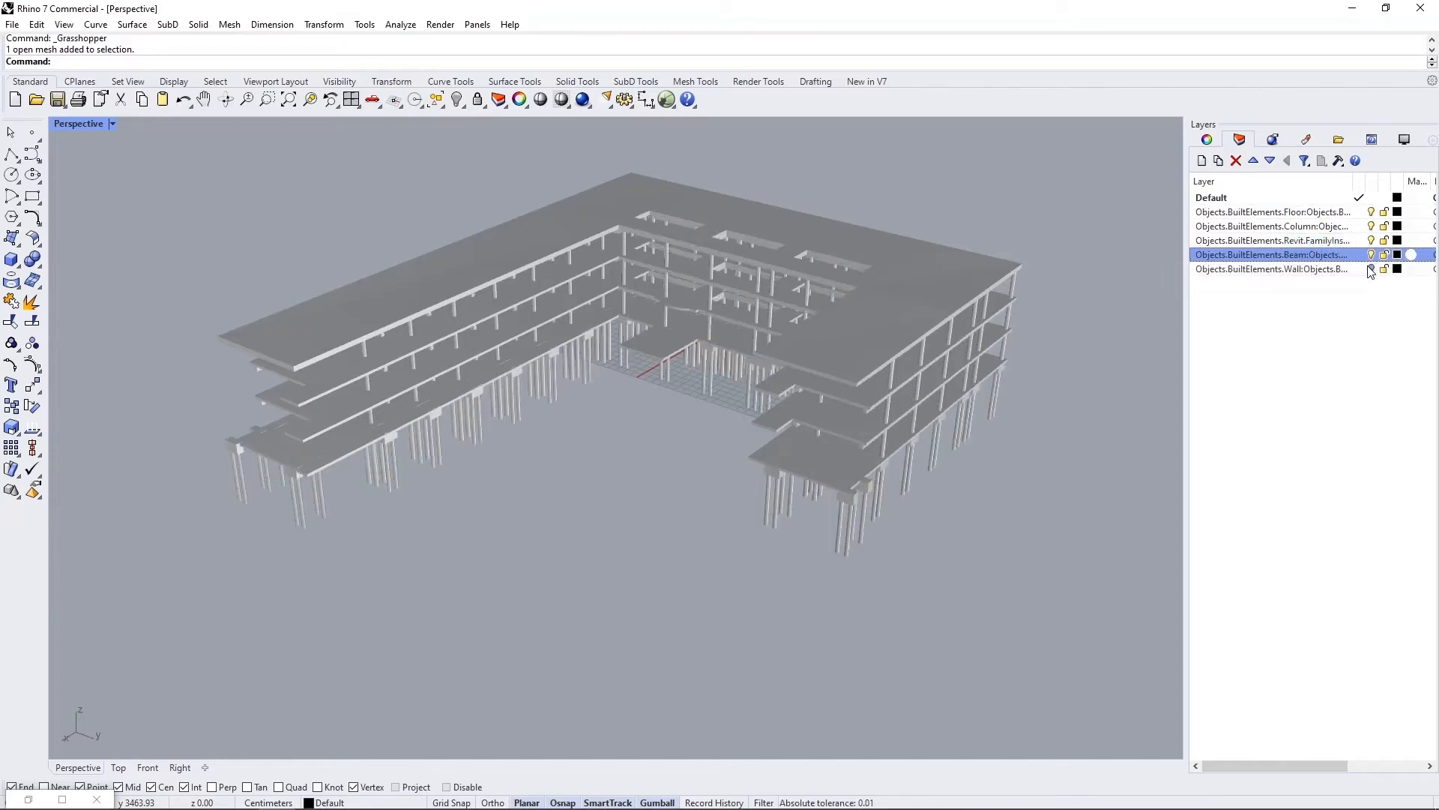
{"action": "left_click", "coordinate": [1371, 269]}
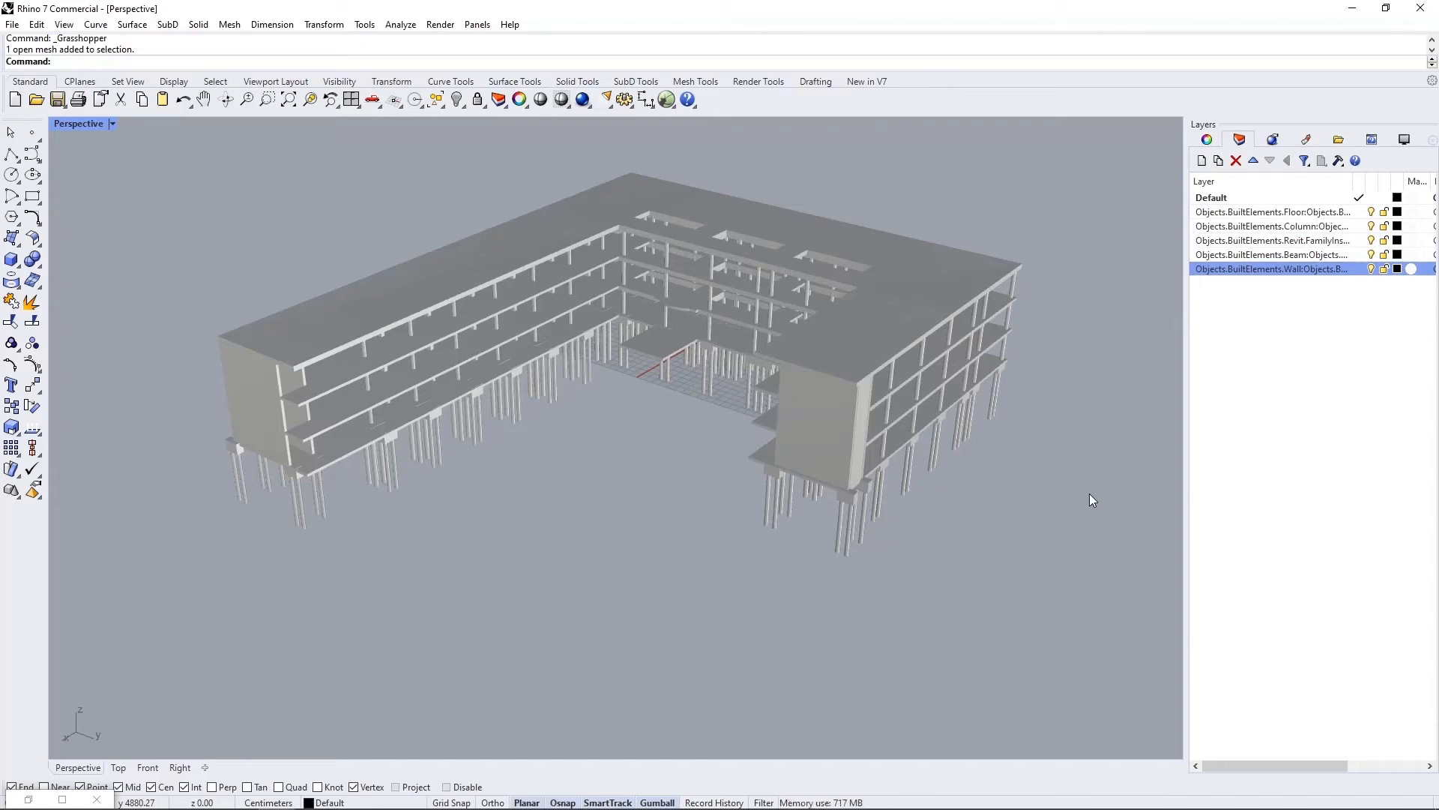
Step: Select a ground-storey column near the building's corner and examine its object properties and attribute user text
{"action": "left_click", "coordinate": [1207, 140]}
{"action": "scroll", "coordinate": [913, 453], "scroll_direction": "up", "scroll_amount": 3}
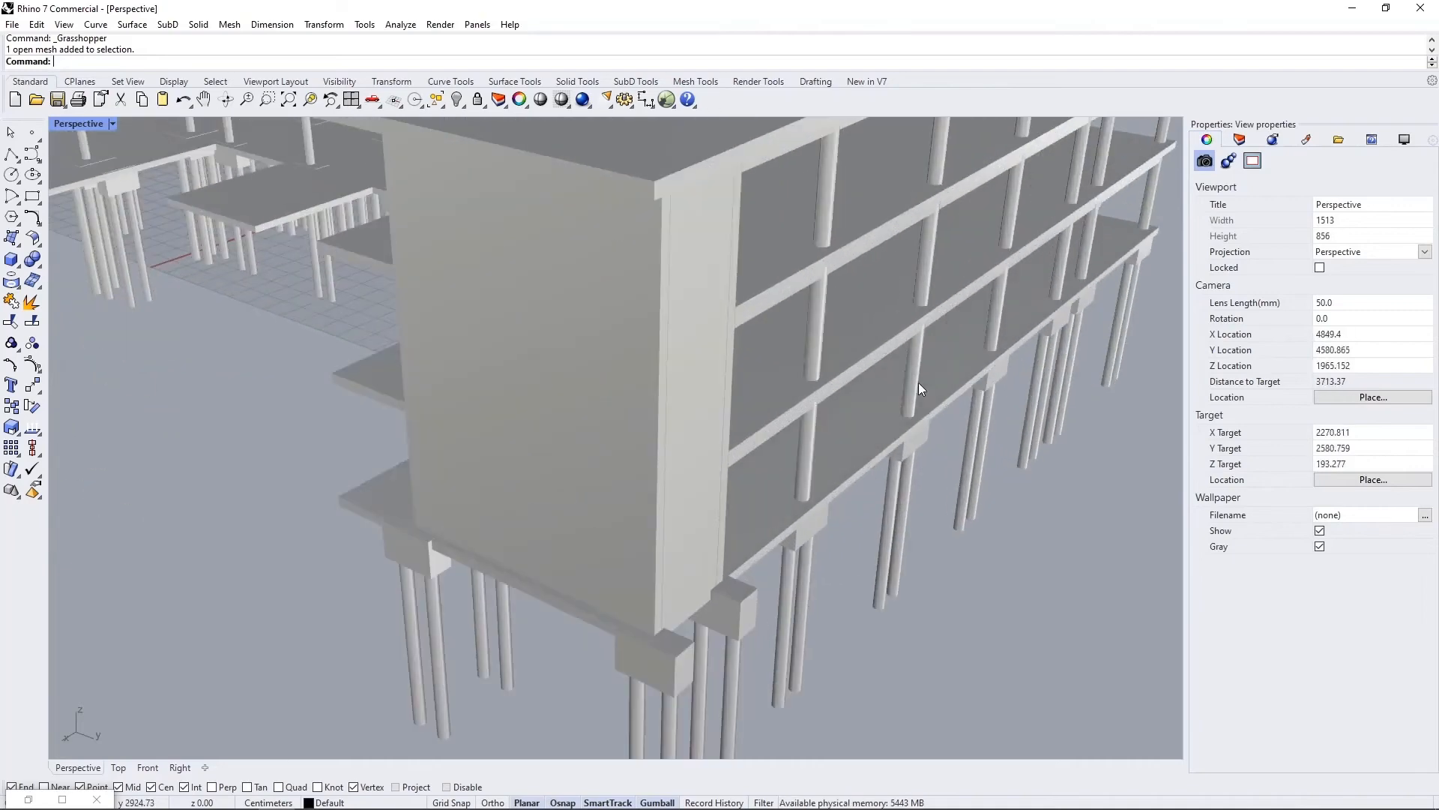
{"action": "scroll", "coordinate": [919, 386], "scroll_direction": "up", "scroll_amount": 3}
{"action": "left_click", "coordinate": [915, 376]}
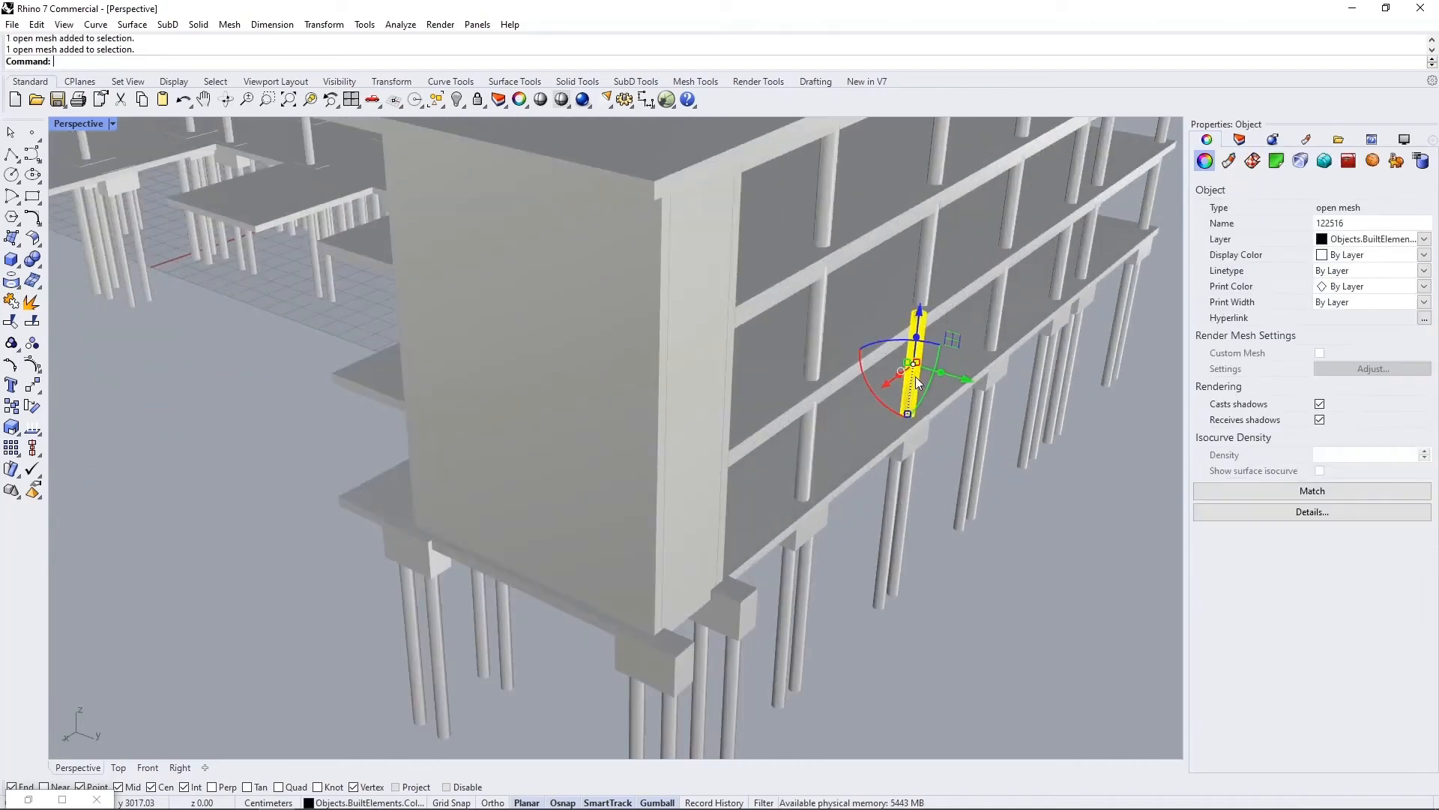
{"action": "left_click", "coordinate": [1422, 160]}
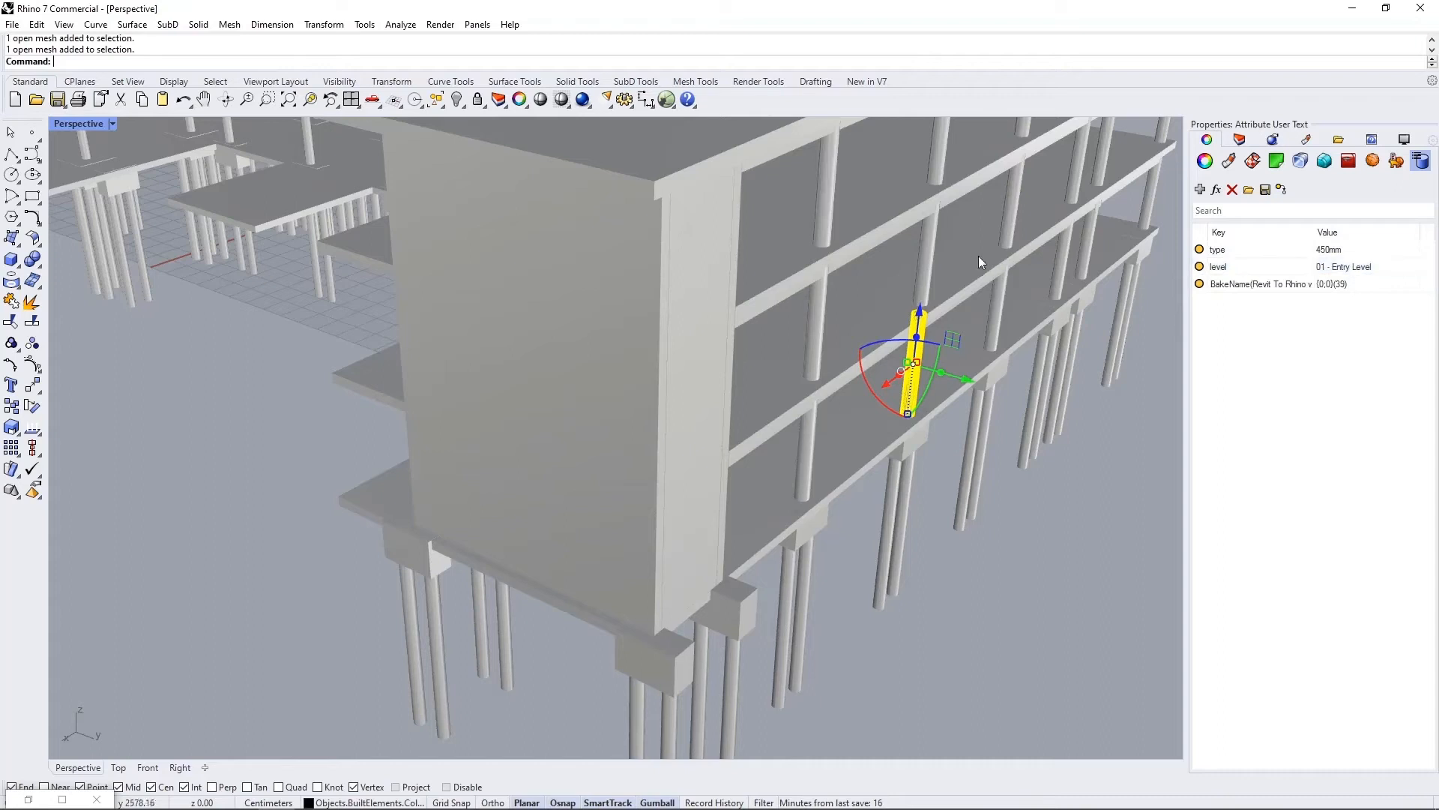
Step: Select the column one storey up, select all objects sharing its level value 02 - Floor, and clear the selection after viewing them
{"action": "left_click", "coordinate": [934, 244]}
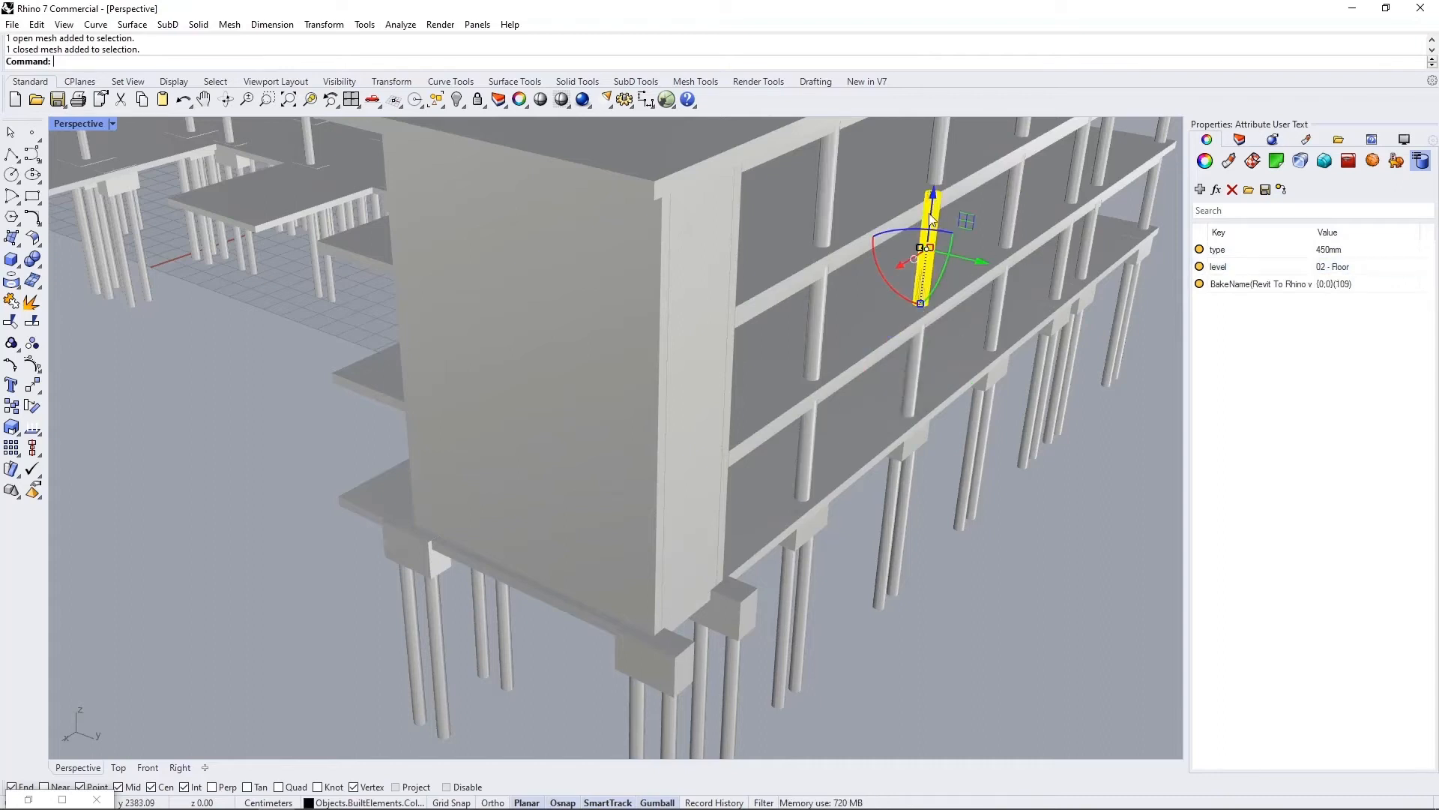
{"action": "right_click", "coordinate": [1266, 273]}
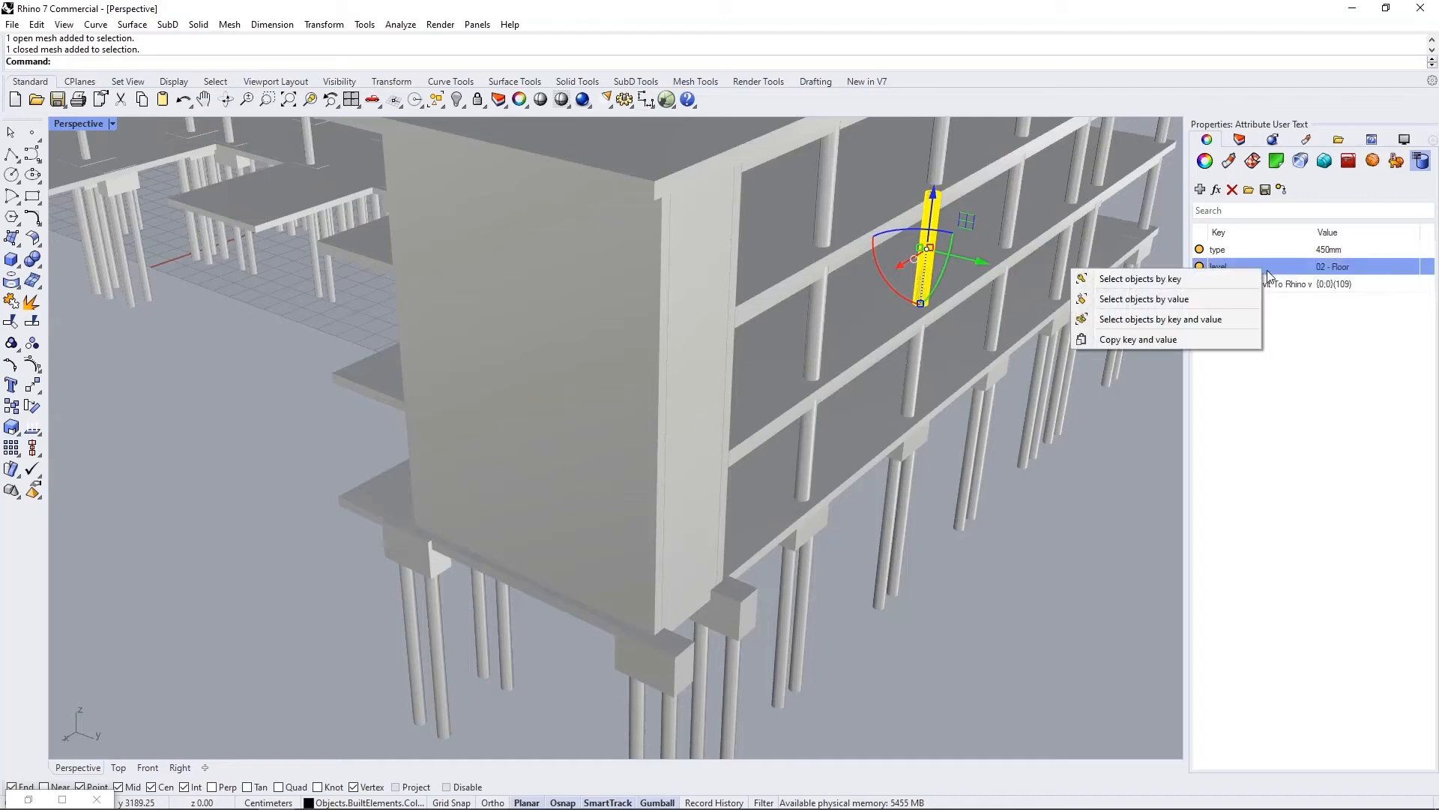
{"action": "left_click", "coordinate": [1187, 300]}
{"action": "right_click_drag", "start_coordinate": [1078, 299], "coordinate": [1039, 324]}
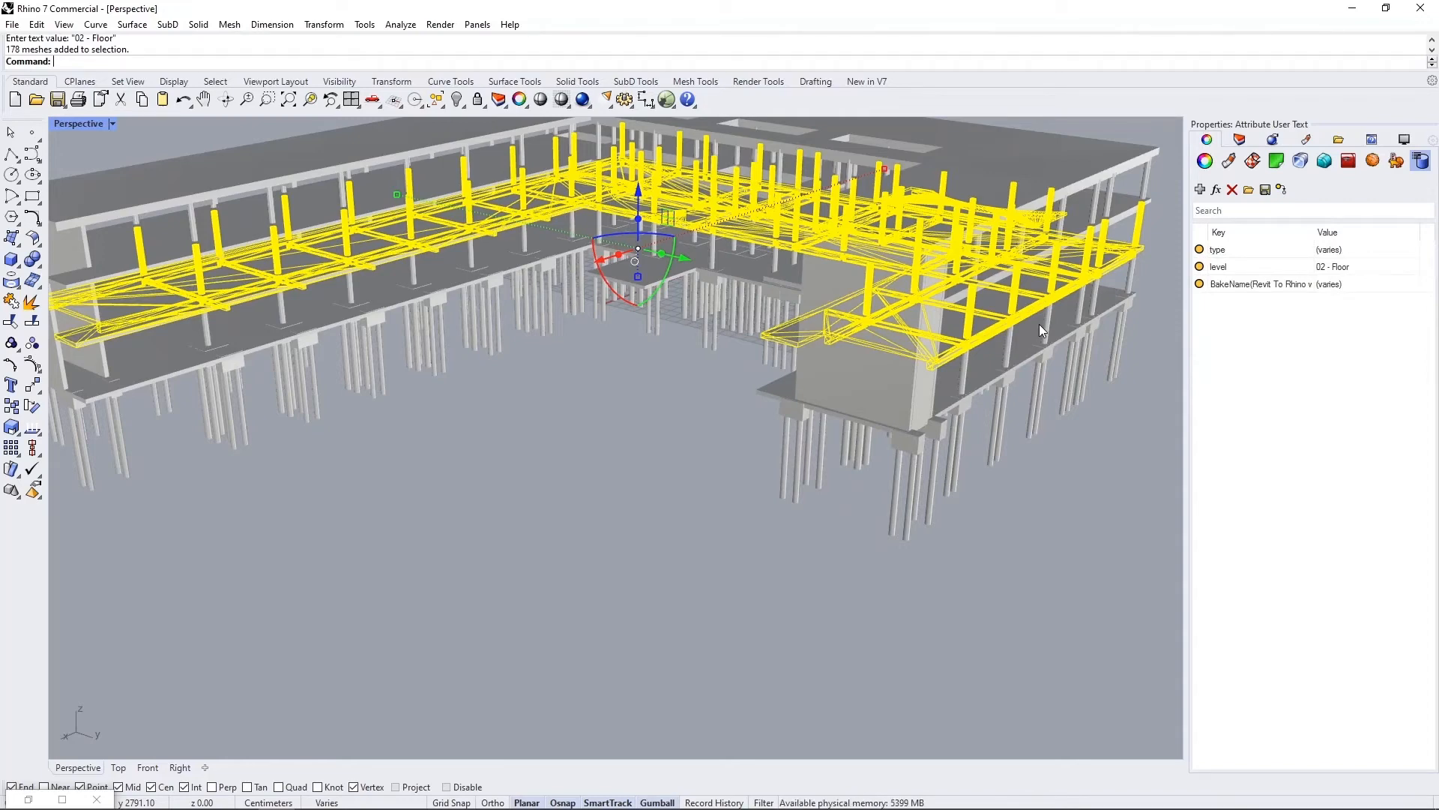
{"action": "left_click", "coordinate": [1180, 403]}
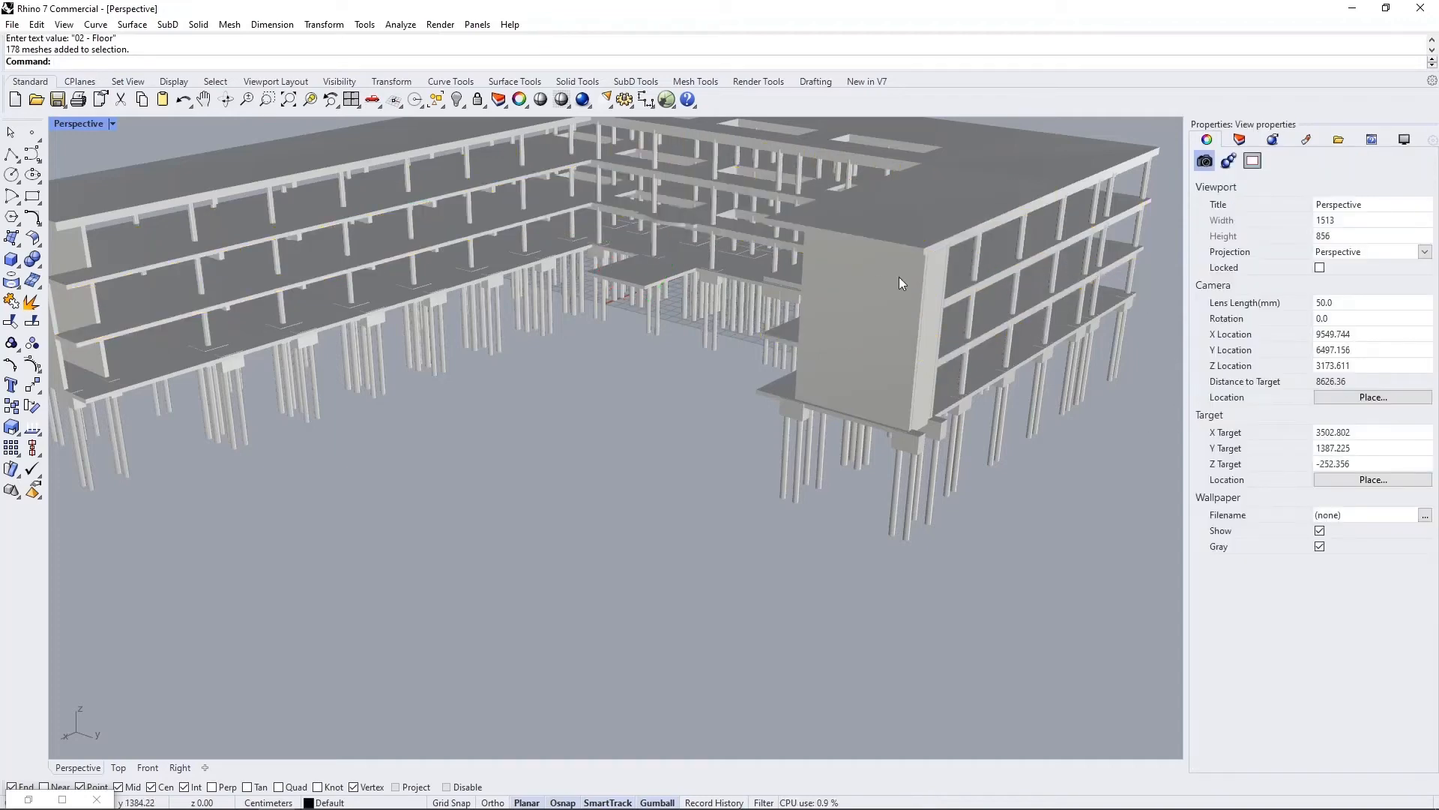
Step: Select a floor slab on level 03 - Floor and select all objects sharing its type value Generic Concrete 300mm
{"action": "scroll", "coordinate": [988, 259], "scroll_direction": "up", "scroll_amount": 3}
{"action": "left_click", "coordinate": [1002, 256]}
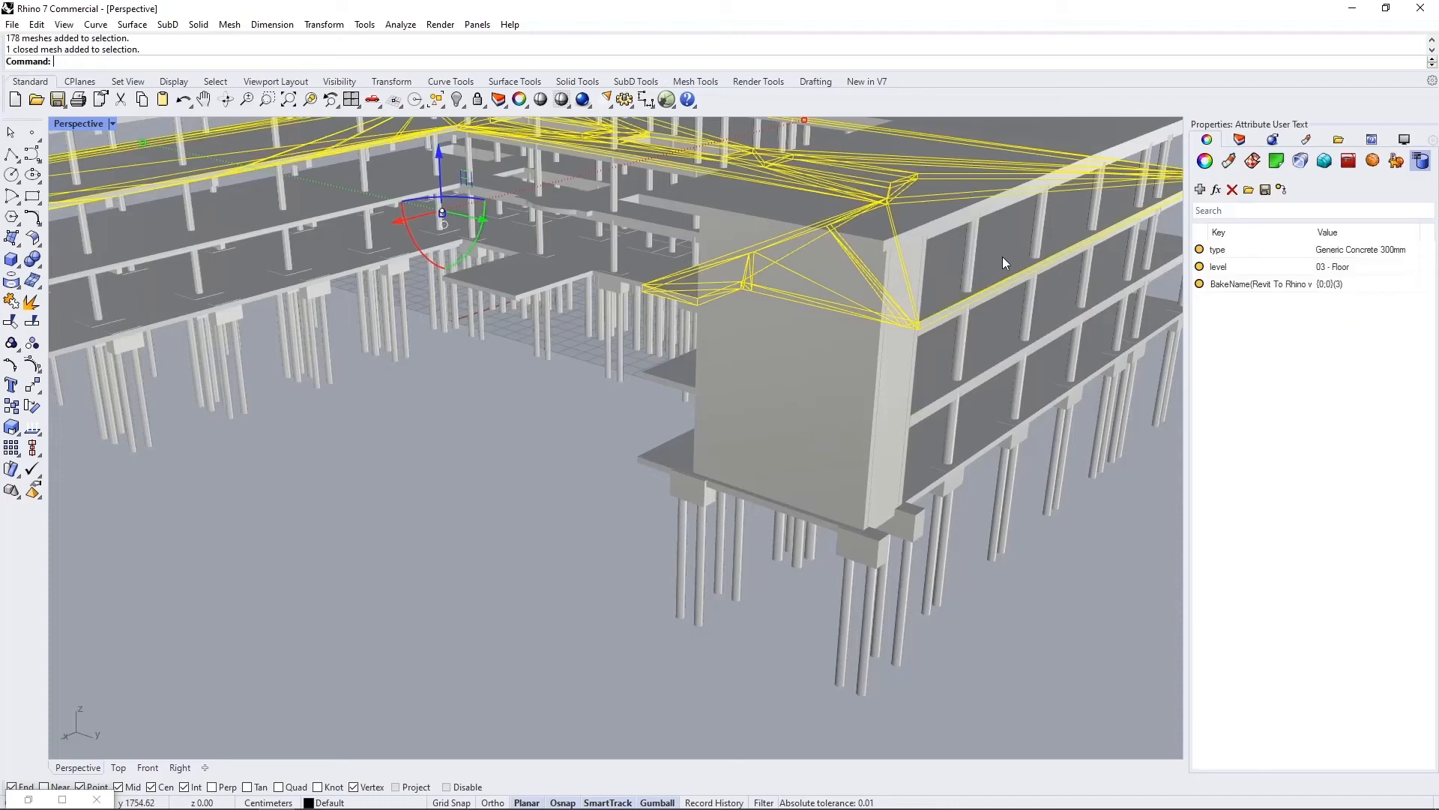
{"action": "right_click", "coordinate": [1285, 259]}
{"action": "left_click", "coordinate": [1246, 285]}
{"action": "scroll", "coordinate": [1018, 312], "scroll_direction": "down", "scroll_amount": 5}
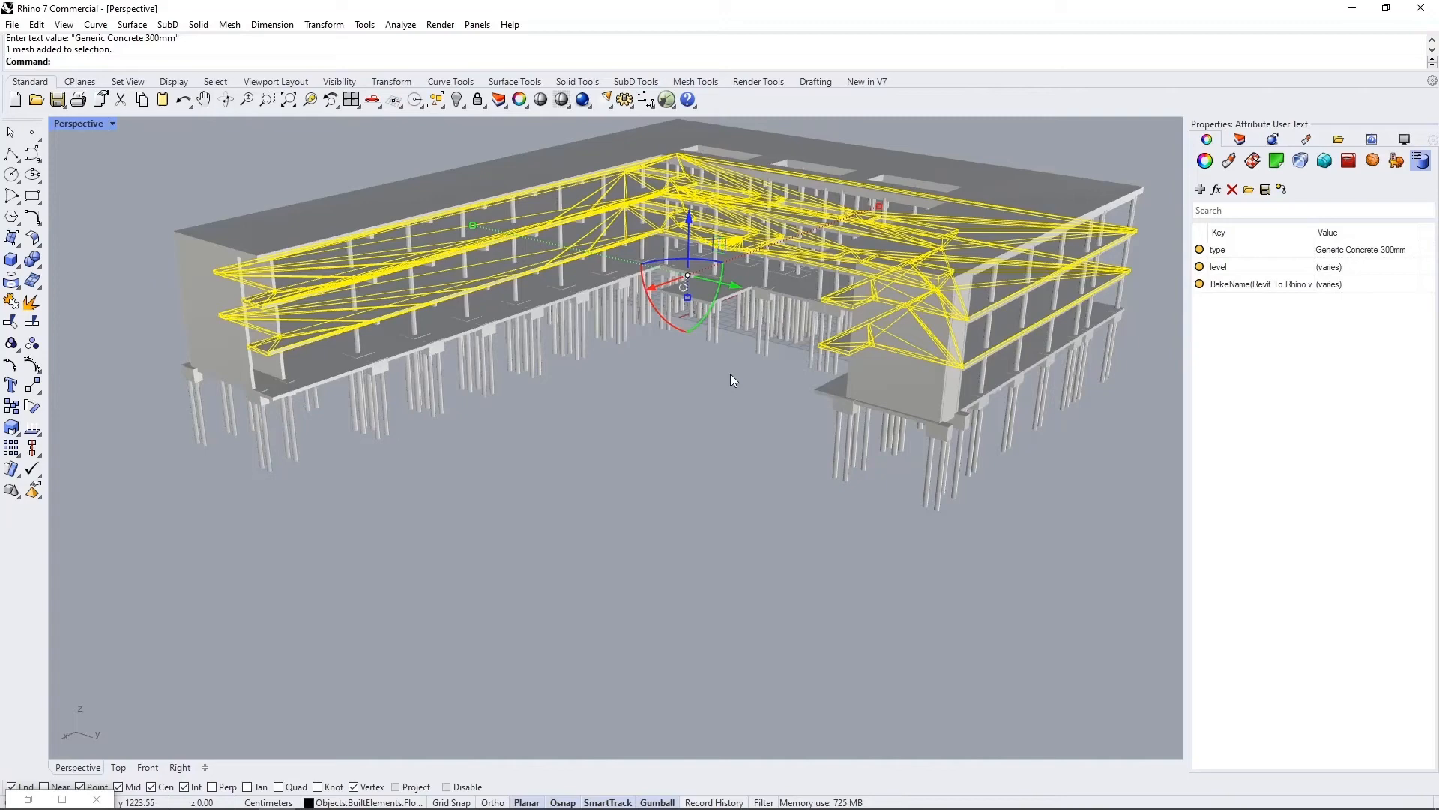
{"action": "right_click_drag", "start_coordinate": [681, 382], "coordinate": [664, 393]}
Step: Isolate the selected Generic Concrete 300mm floors and examine the attribute user text of individual slabs
{"action": "type", "text": "Isolate"}
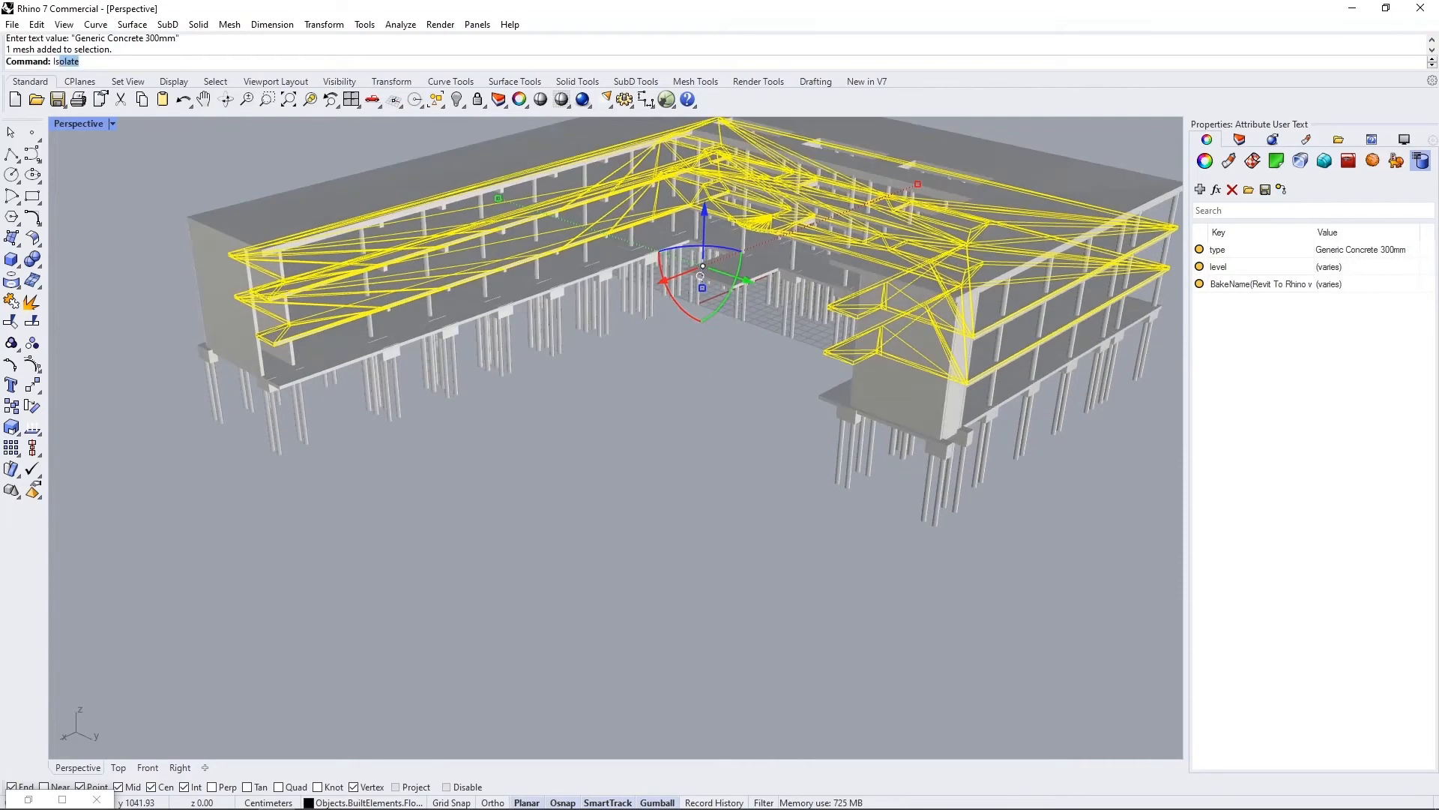
{"action": "key", "text": "Return"}
{"action": "key", "text": "Escape"}
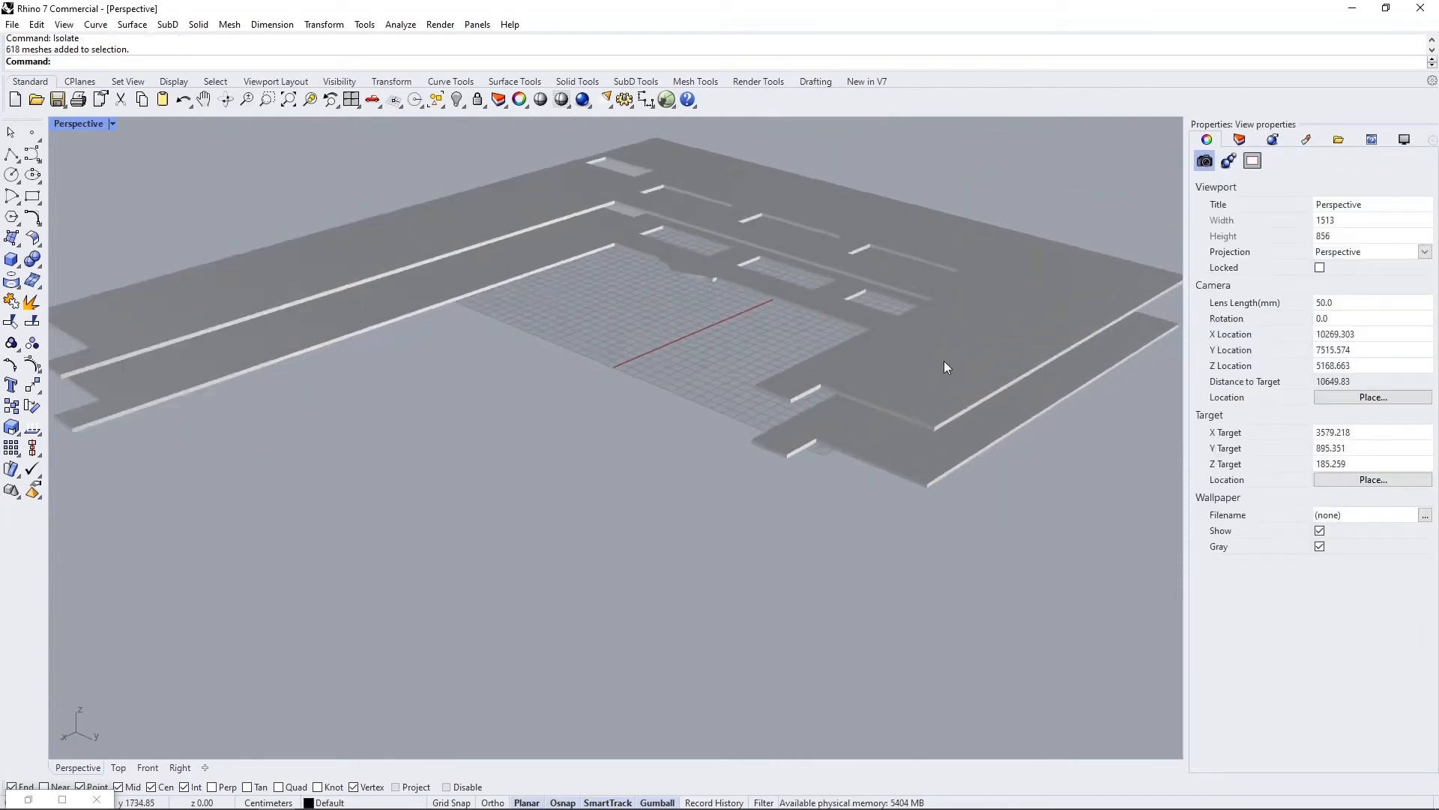
{"action": "scroll", "coordinate": [942, 364], "scroll_direction": "up", "scroll_amount": 5}
{"action": "left_click", "coordinate": [883, 440]}
{"action": "left_click", "coordinate": [834, 488]}
{"action": "scroll", "coordinate": [830, 487], "scroll_direction": "down", "scroll_amount": 5}
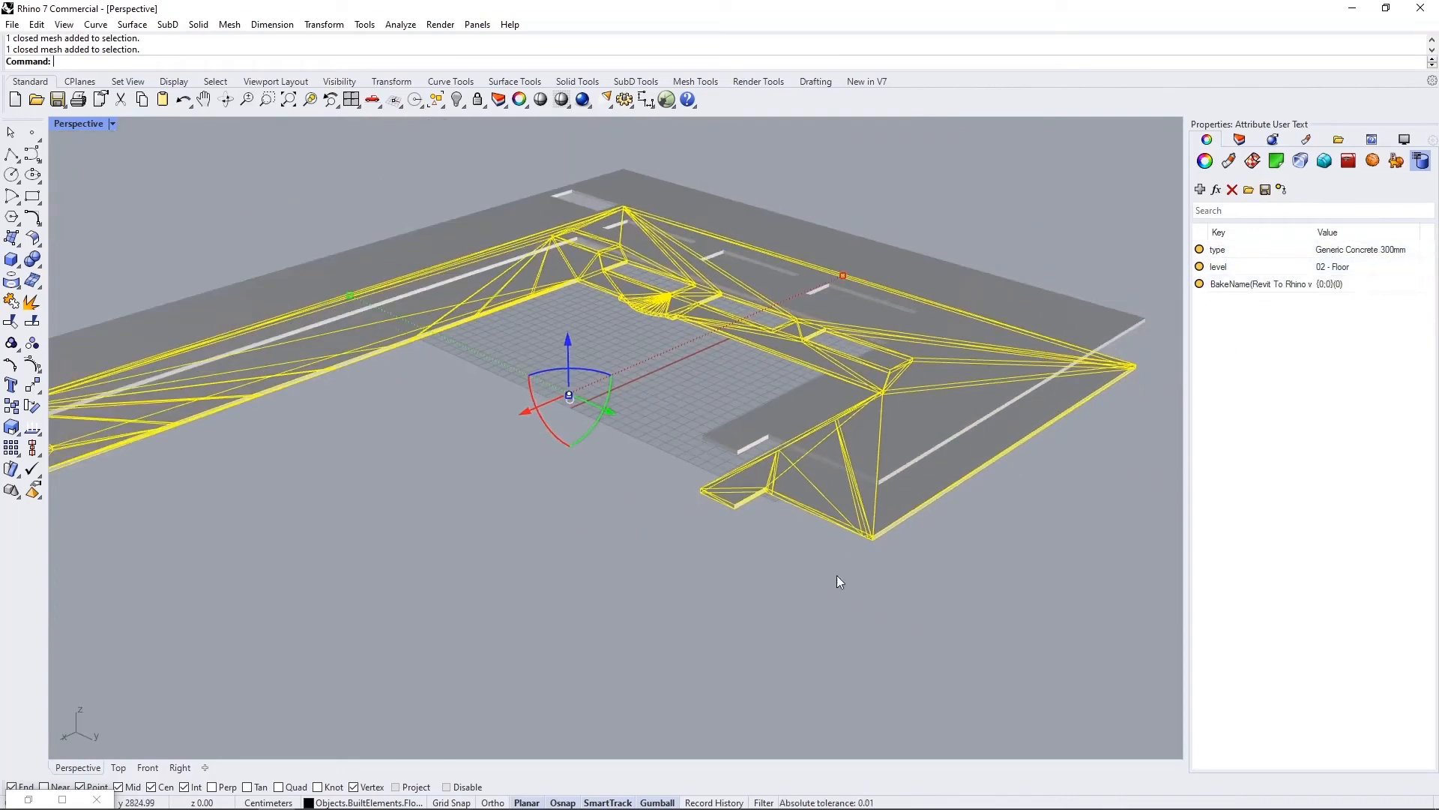
{"action": "left_click", "coordinate": [866, 559]}
{"action": "right_click_drag", "start_coordinate": [588, 427], "coordinate": [621, 463]}
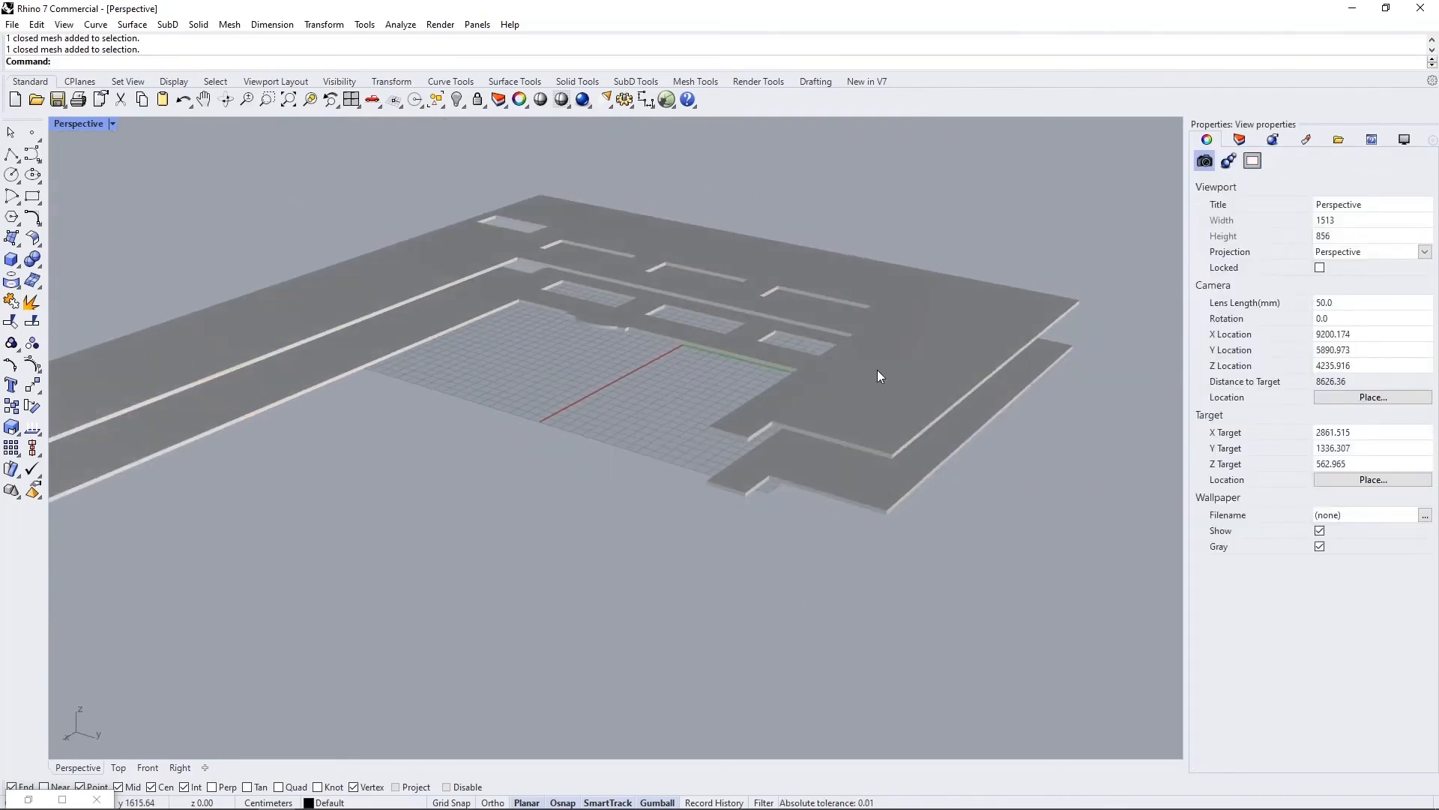
Step: Show all hidden objects again to bring back the complete building
{"action": "left_click", "coordinate": [461, 107]}
{"action": "left_click", "coordinate": [480, 128]}
{"action": "scroll", "coordinate": [552, 416], "scroll_direction": "down", "scroll_amount": 6}
{"action": "right_click_drag", "start_coordinate": [555, 515], "coordinate": [520, 498]}
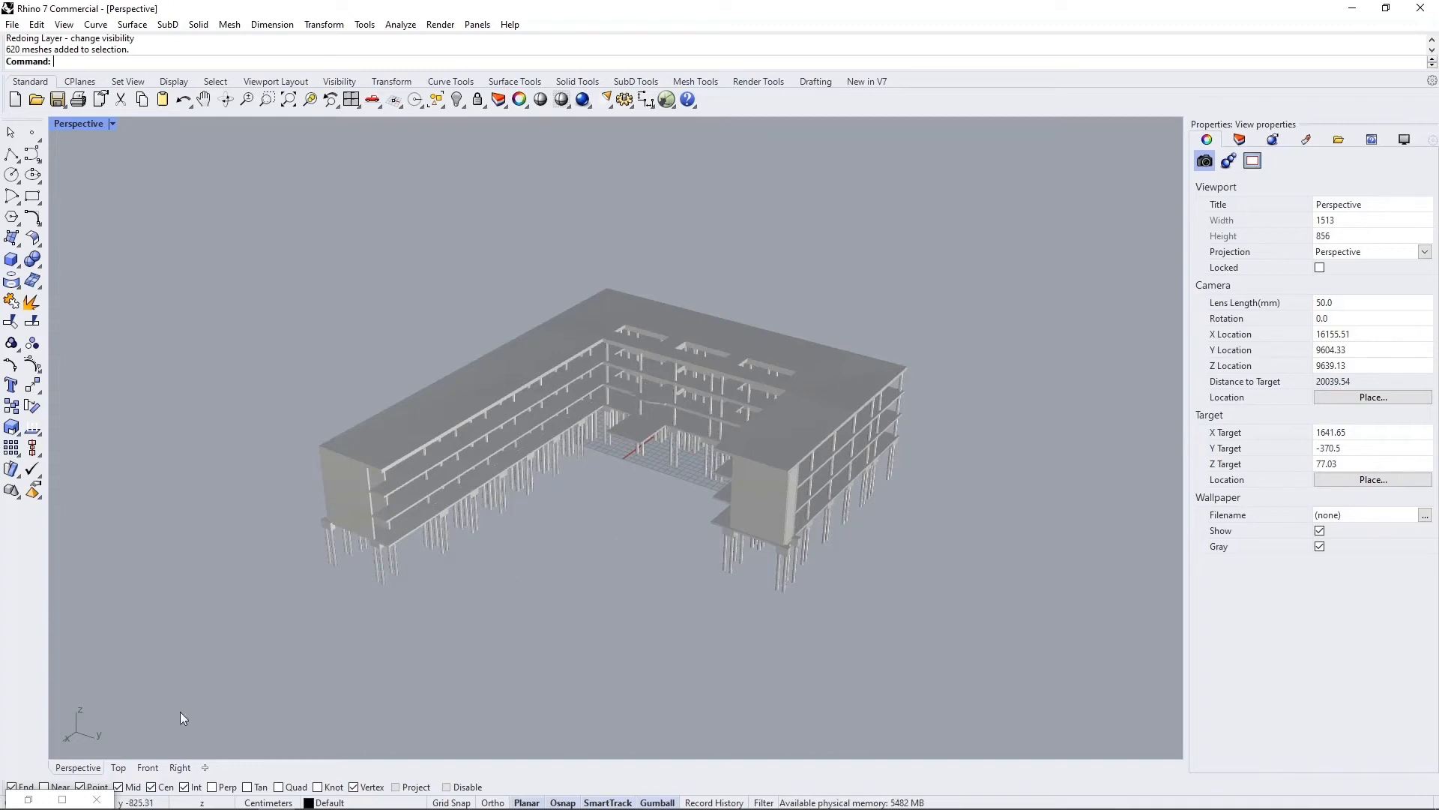
Step: Switch to Grasshopper and start a new empty definition
{"action": "left_click", "coordinate": [27, 799]}
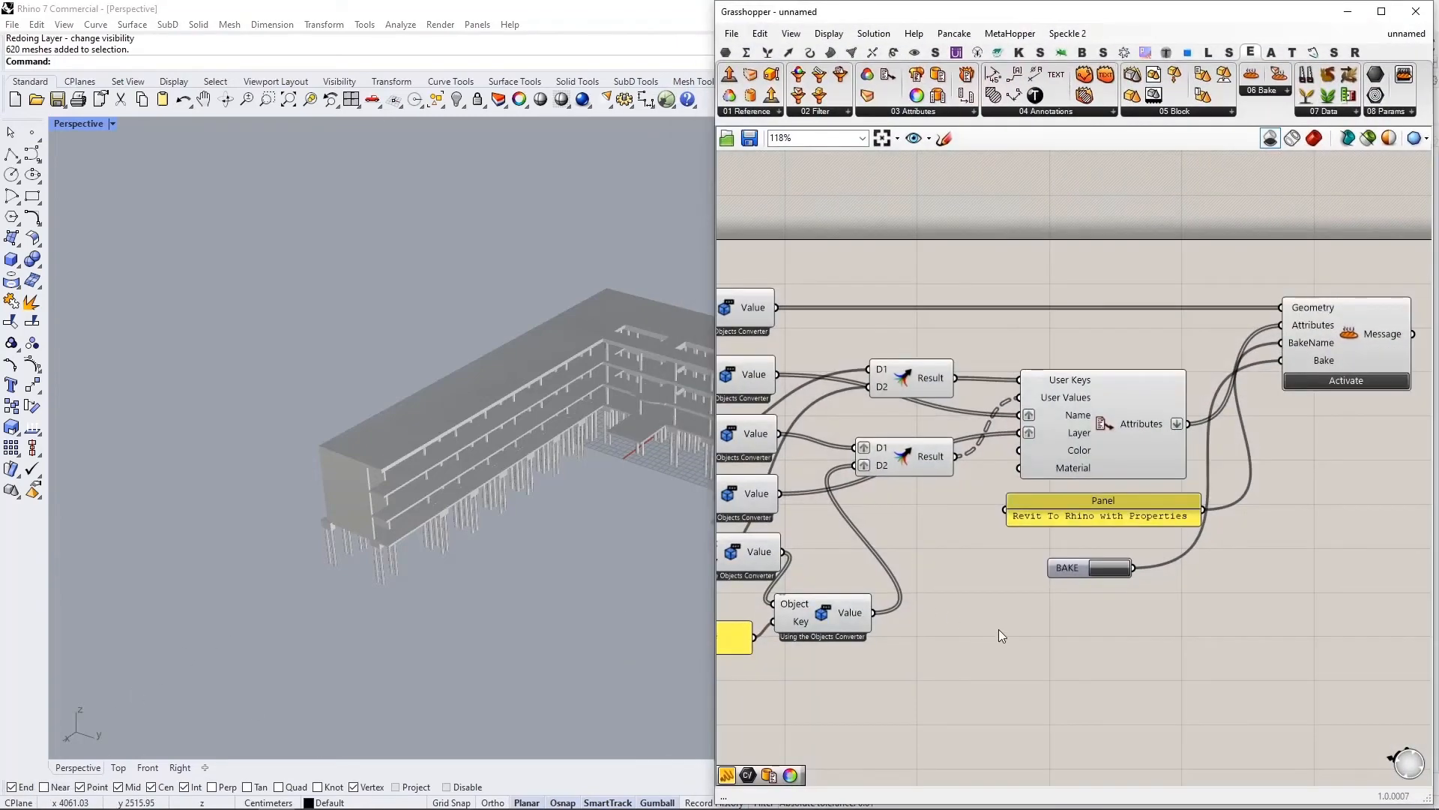
{"action": "key", "text": "ctrl+n"}
{"action": "right_click_drag", "start_coordinate": [833, 299], "coordinate": [932, 447]}
{"action": "scroll", "coordinate": [897, 350], "scroll_direction": "up", "scroll_amount": 2}
{"action": "left_click", "coordinate": [443, 519]}
{"action": "left_click_drag", "start_coordinate": [459, 257], "coordinate": [312, 572]}
{"action": "scroll", "coordinate": [390, 463], "scroll_direction": "up", "scroll_amount": 2}
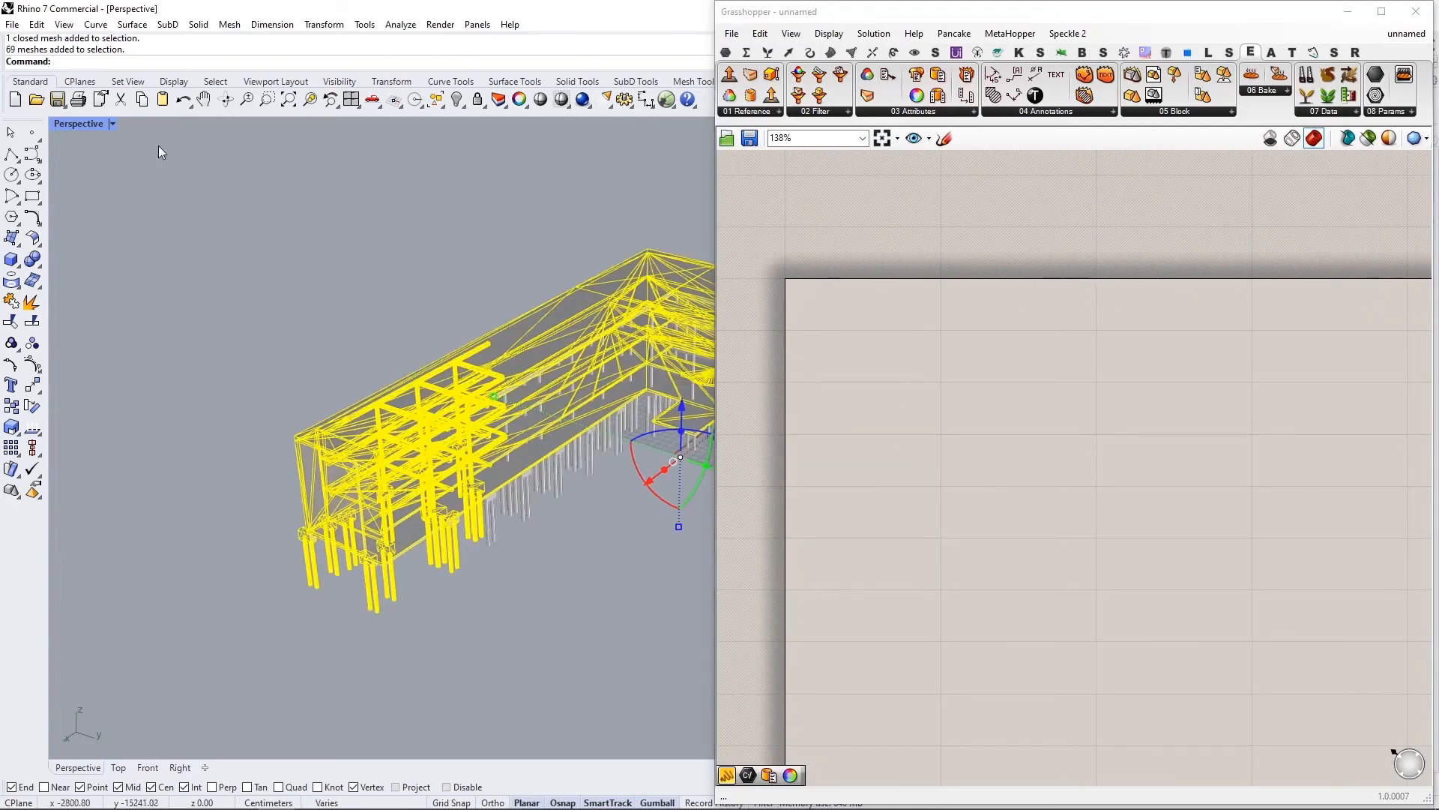
{"action": "left_click", "coordinate": [379, 344]}
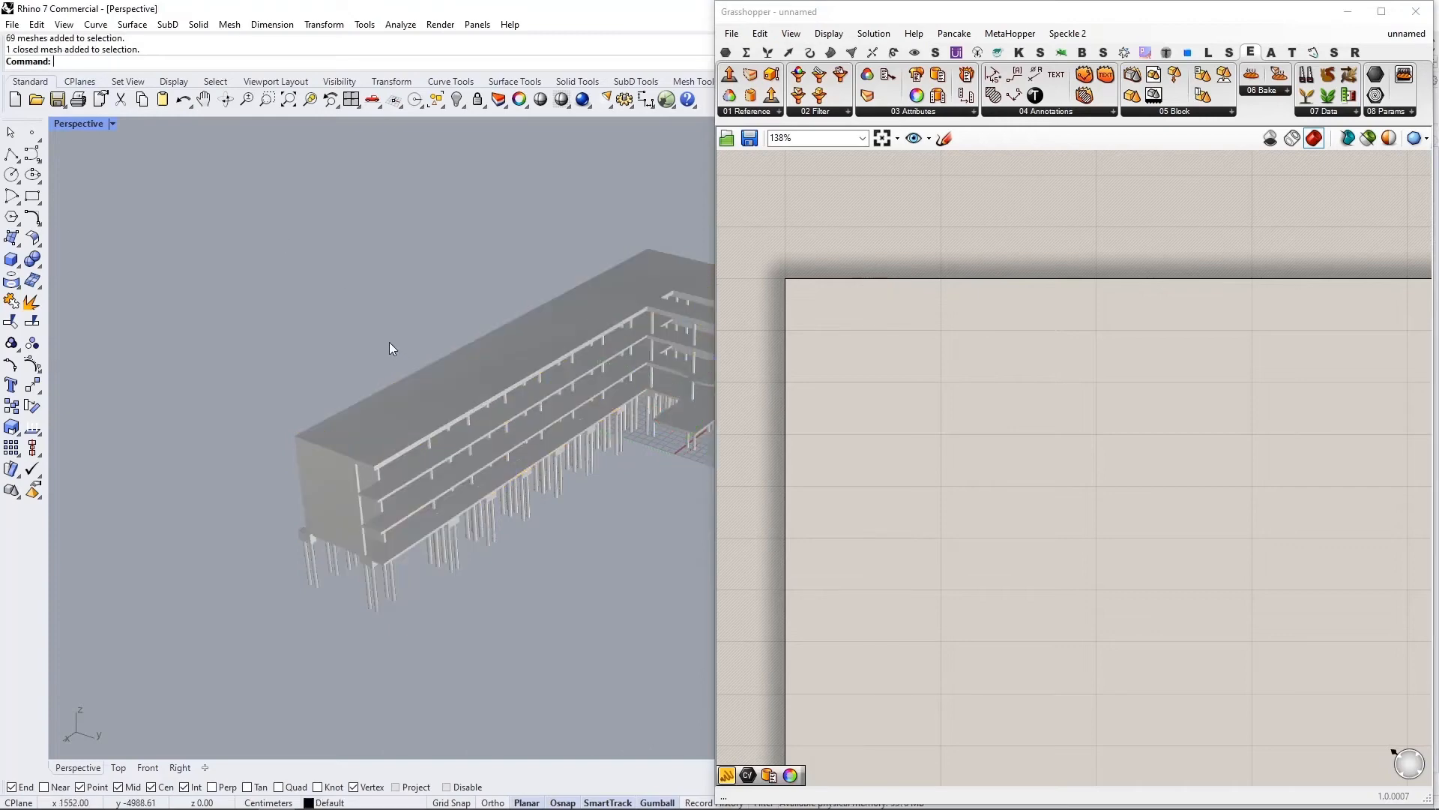
Step: Add a Reference by Type component to the empty canvas
{"action": "double_click", "coordinate": [1024, 414]}
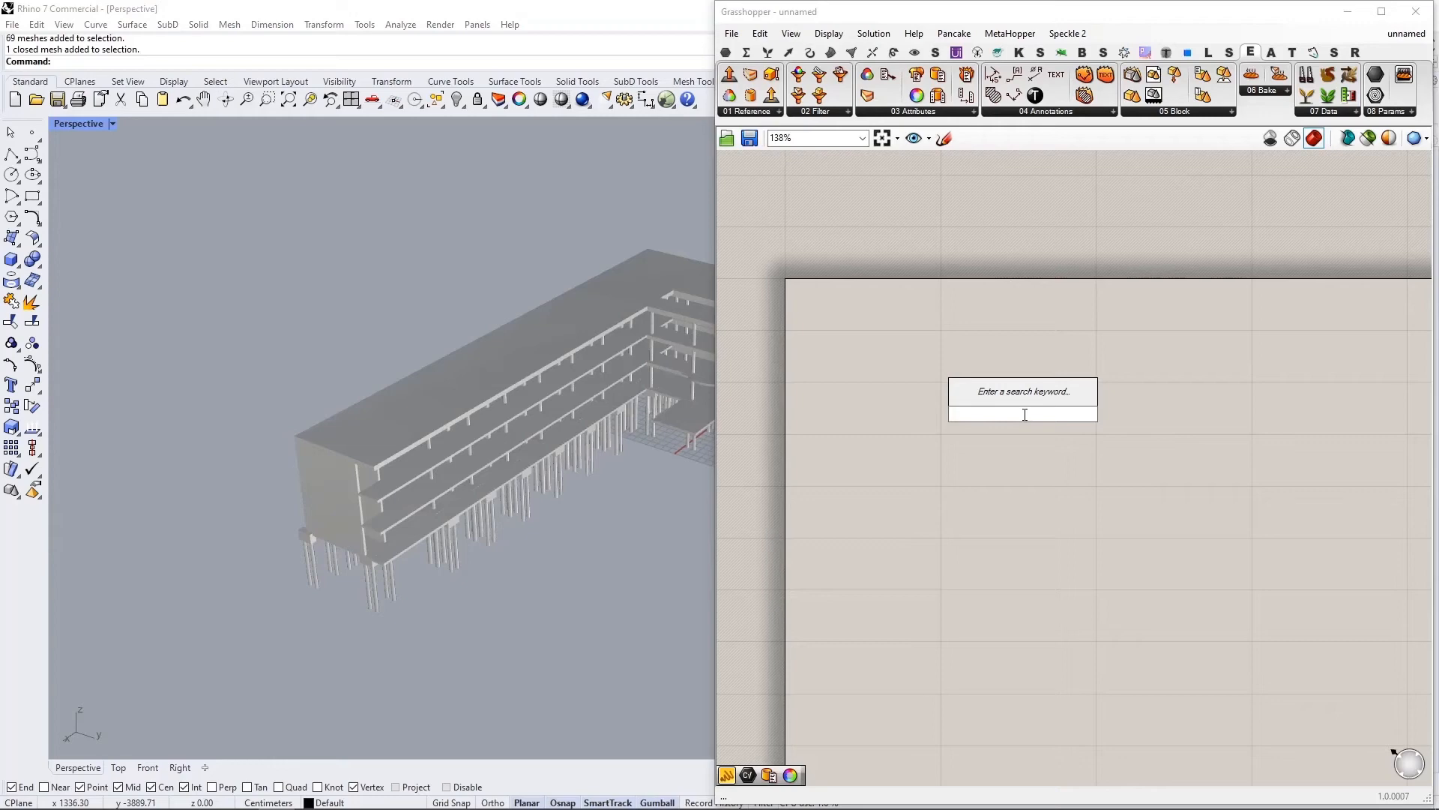
{"action": "type", "text": "reference by typ"}
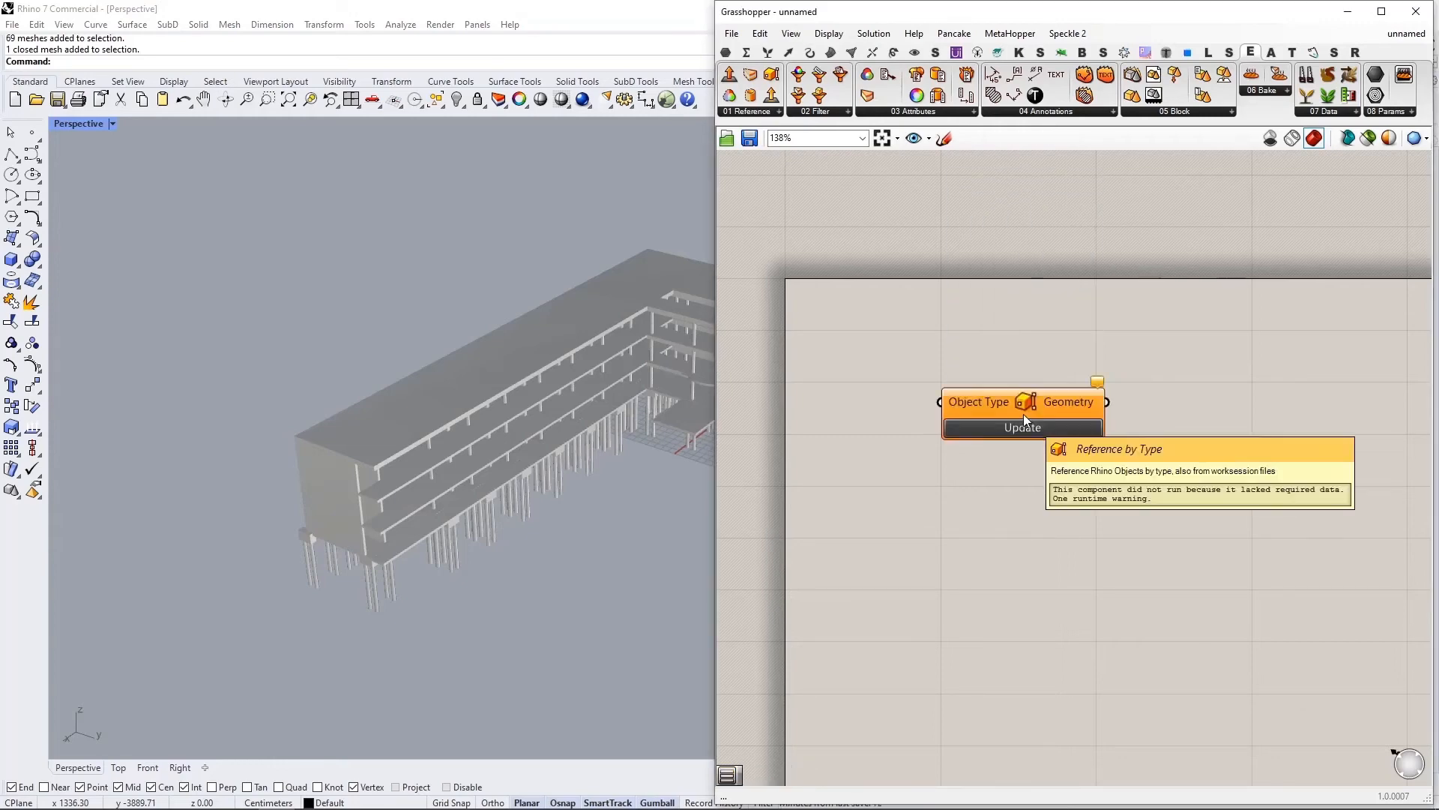
{"action": "left_click", "coordinate": [1025, 413]}
{"action": "scroll", "coordinate": [1035, 391], "scroll_direction": "up", "scroll_amount": 3}
Step: Add a Value List to the canvas and connect it to the Object Type input of Reference by Type
{"action": "double_click", "coordinate": [883, 401]}
{"action": "type", "text": "value list"}
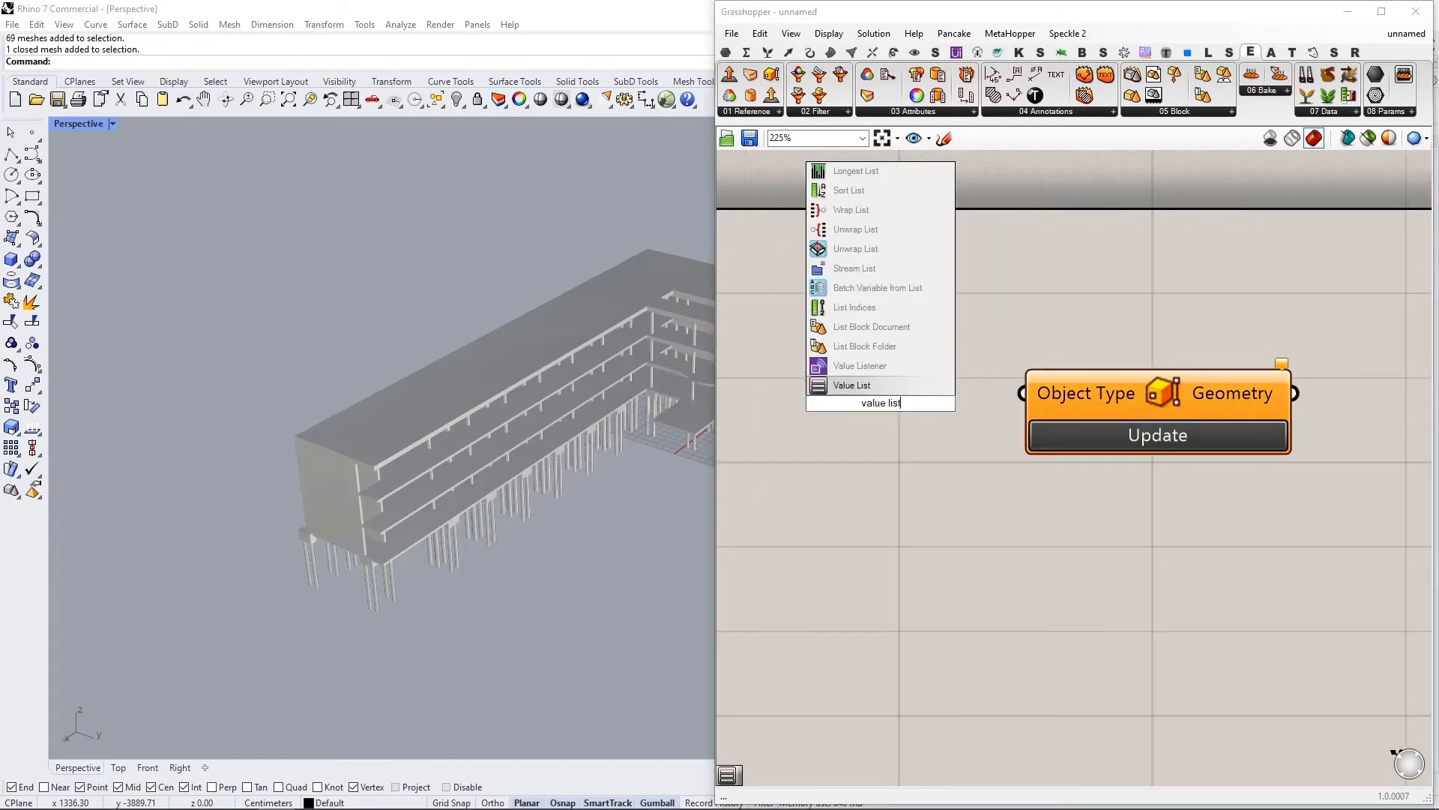
{"action": "key", "text": "Return"}
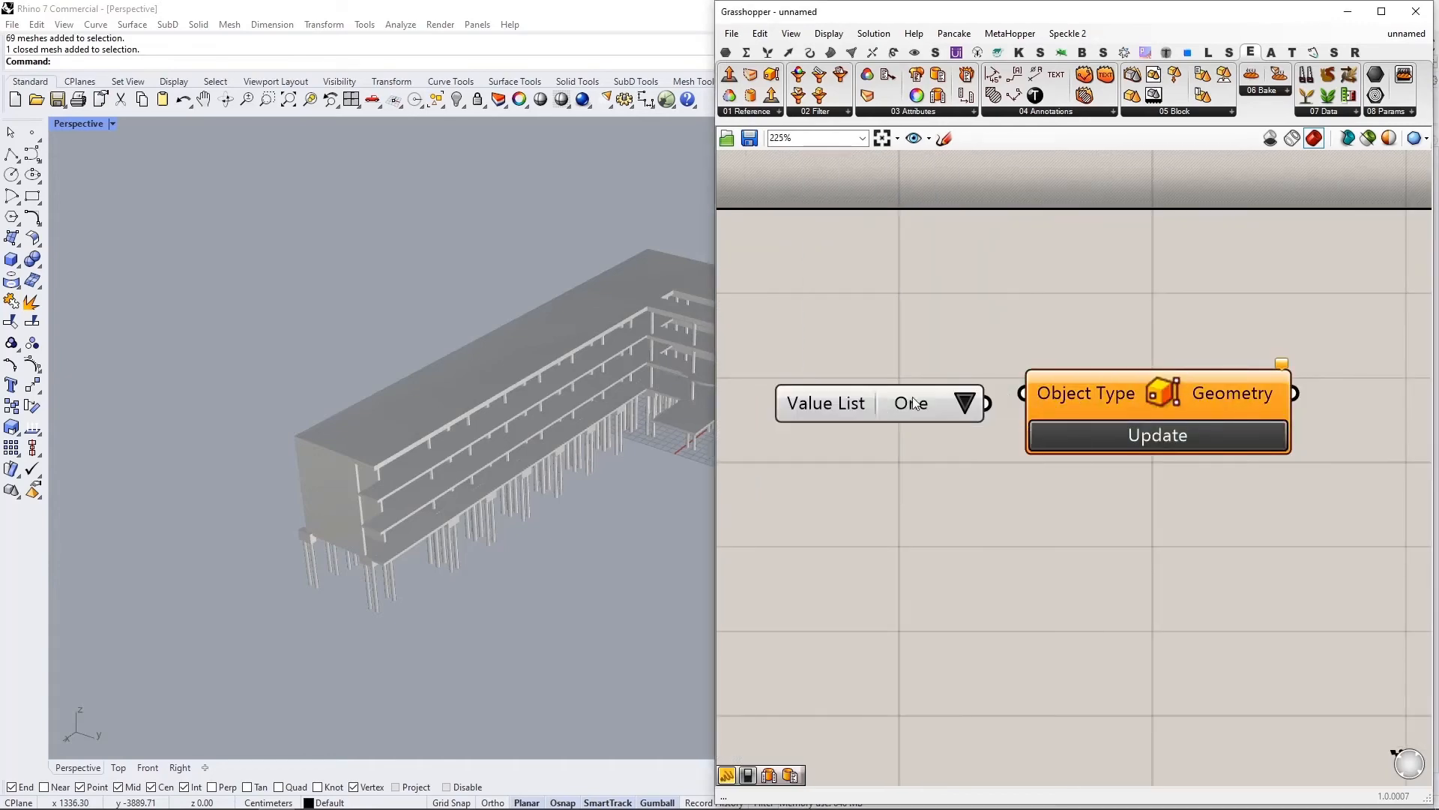
{"action": "left_click_drag", "start_coordinate": [1030, 401], "coordinate": [1029, 401]}
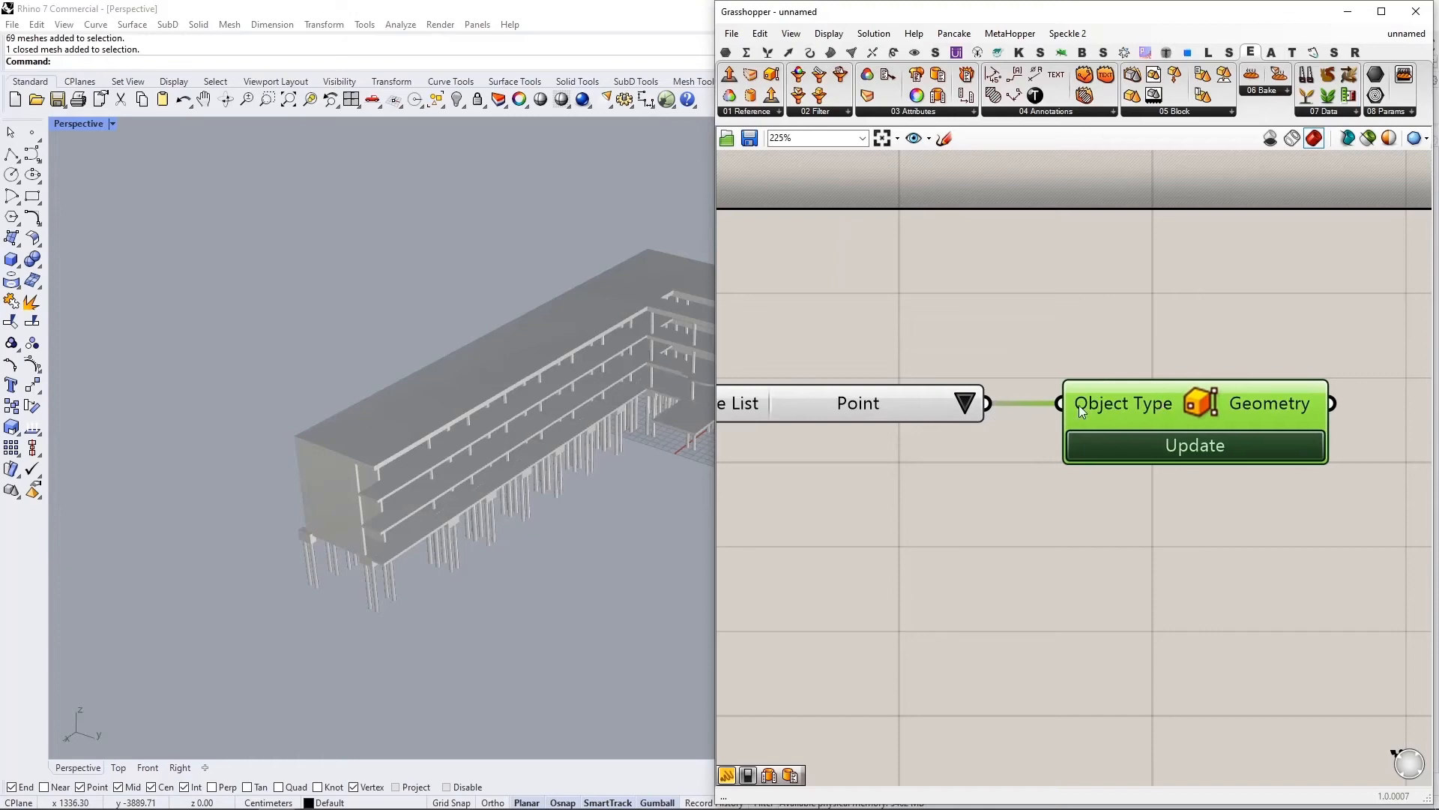
Step: Set the value list to Mesh and update Reference by Type to reference all meshes of the building
{"action": "scroll", "coordinate": [1038, 401], "scroll_direction": "down", "scroll_amount": 3}
{"action": "scroll", "coordinate": [988, 417], "scroll_direction": "up", "scroll_amount": 2}
{"action": "left_click", "coordinate": [982, 405]}
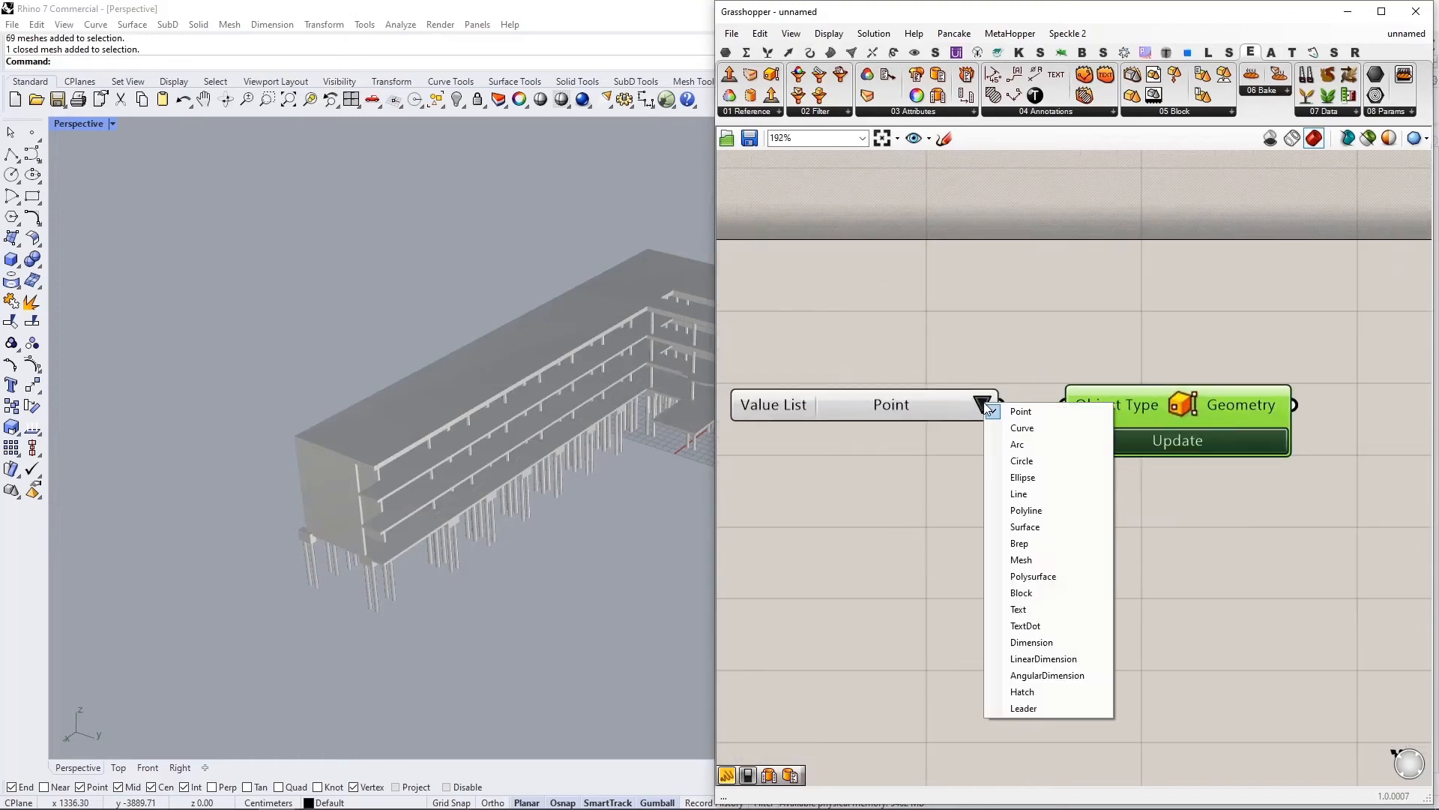
{"action": "left_click", "coordinate": [1012, 560]}
{"action": "scroll", "coordinate": [960, 501], "scroll_direction": "down", "scroll_amount": 1}
{"action": "left_click", "coordinate": [1108, 474]}
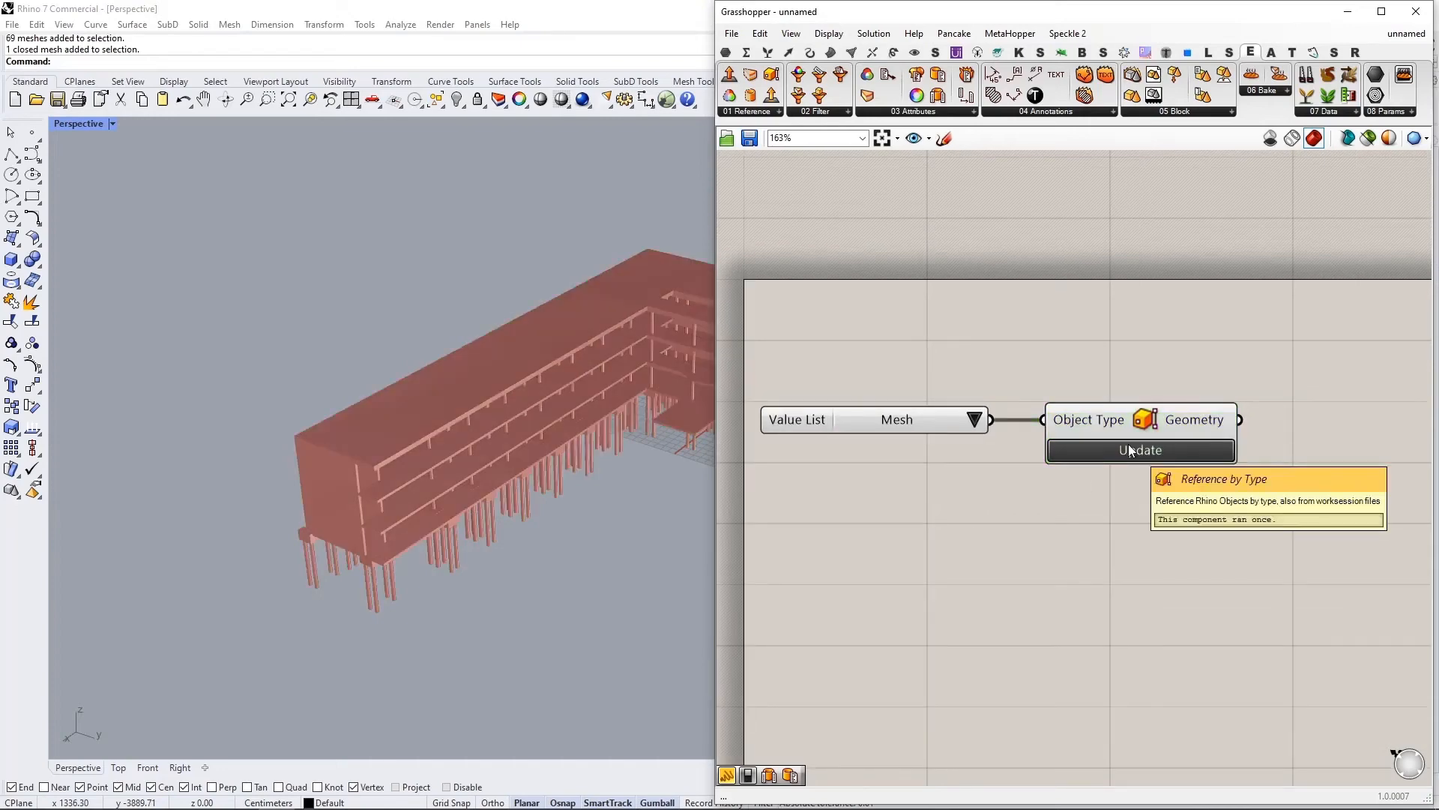
{"action": "left_click", "coordinate": [623, 421]}
{"action": "right_click_drag", "start_coordinate": [622, 417], "coordinate": [399, 430]}
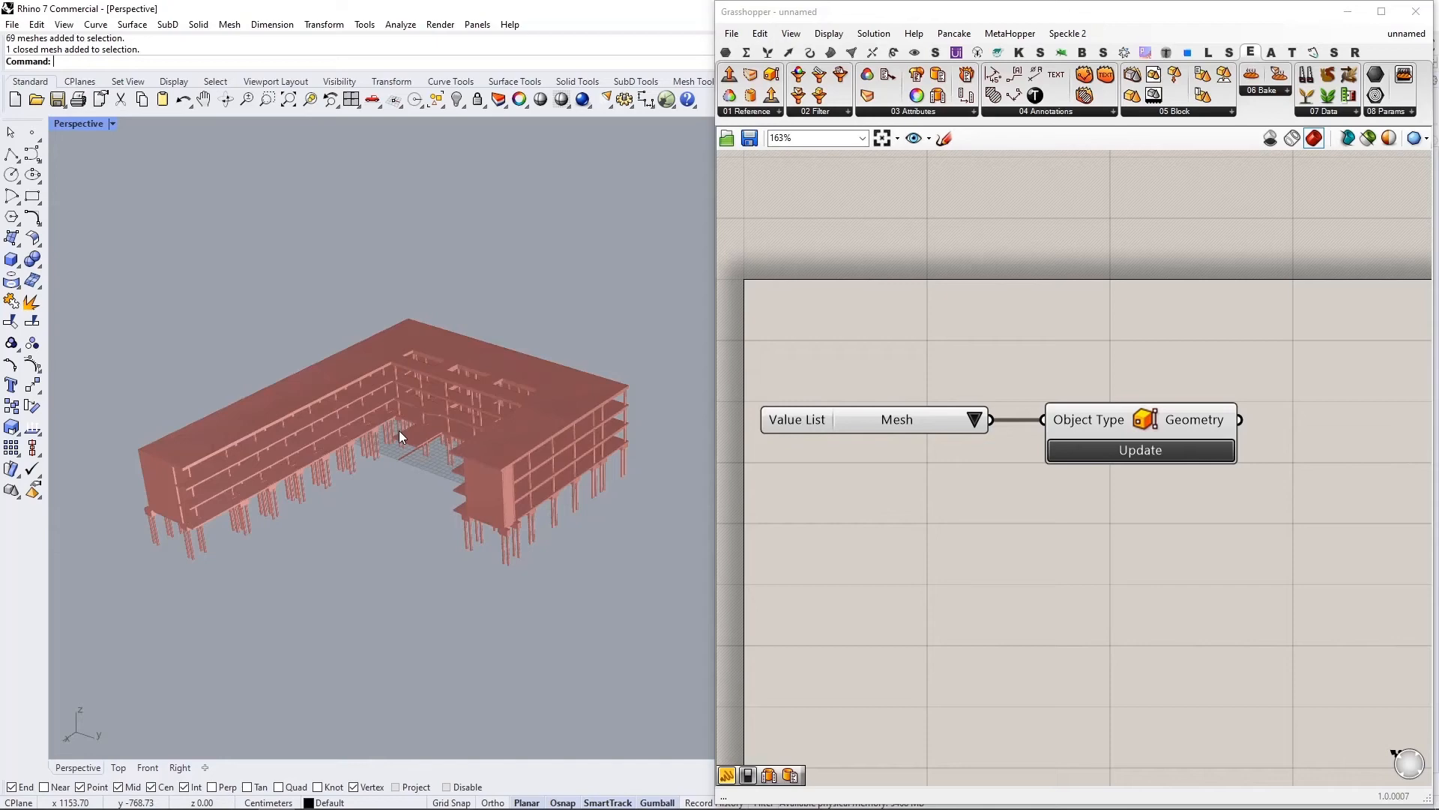
Step: Add a Get User Value component and connect the referenced geometry to its Geometry input
{"action": "right_click_drag", "start_coordinate": [1282, 591], "coordinate": [1076, 584]}
{"action": "left_click", "coordinate": [934, 112]}
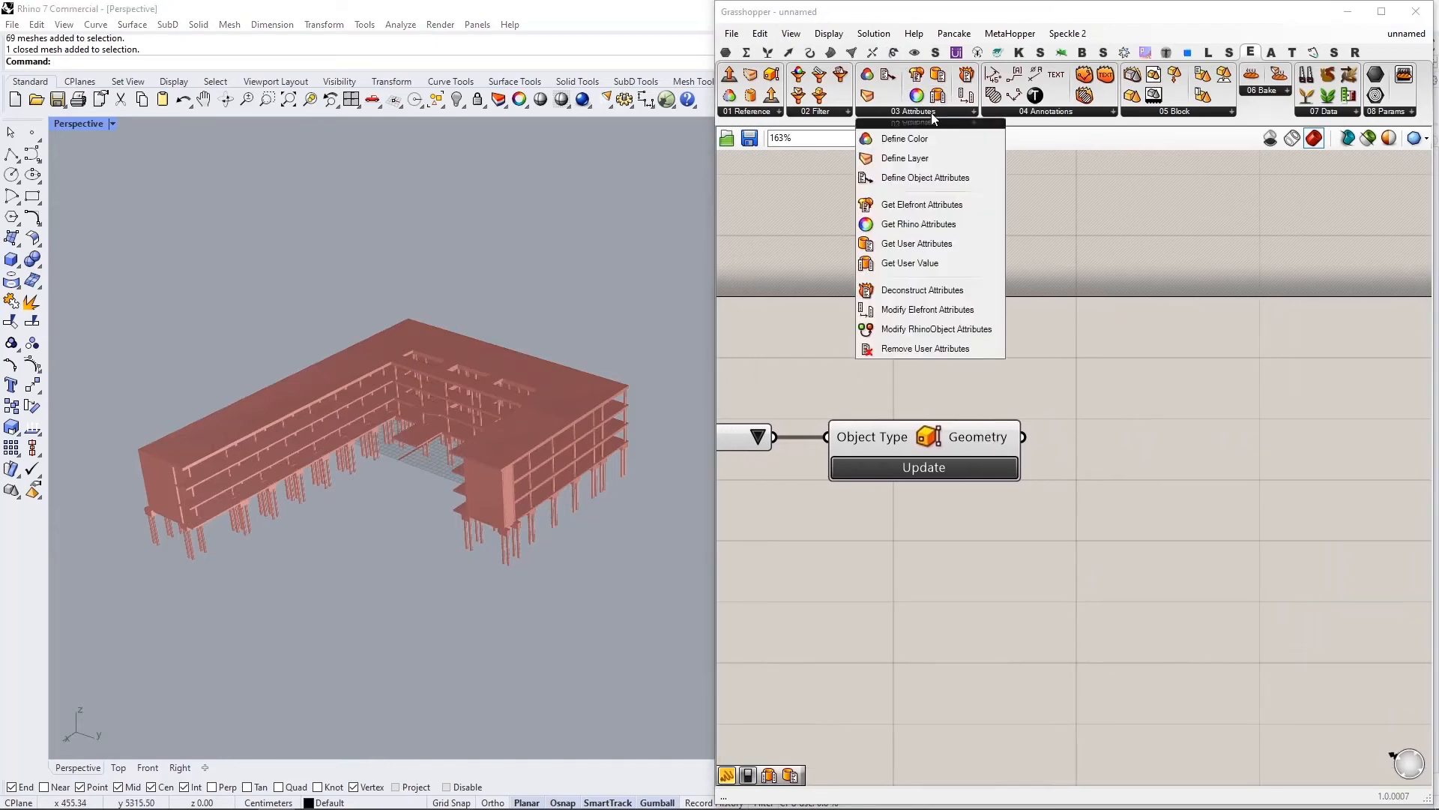
{"action": "left_click", "coordinate": [919, 243]}
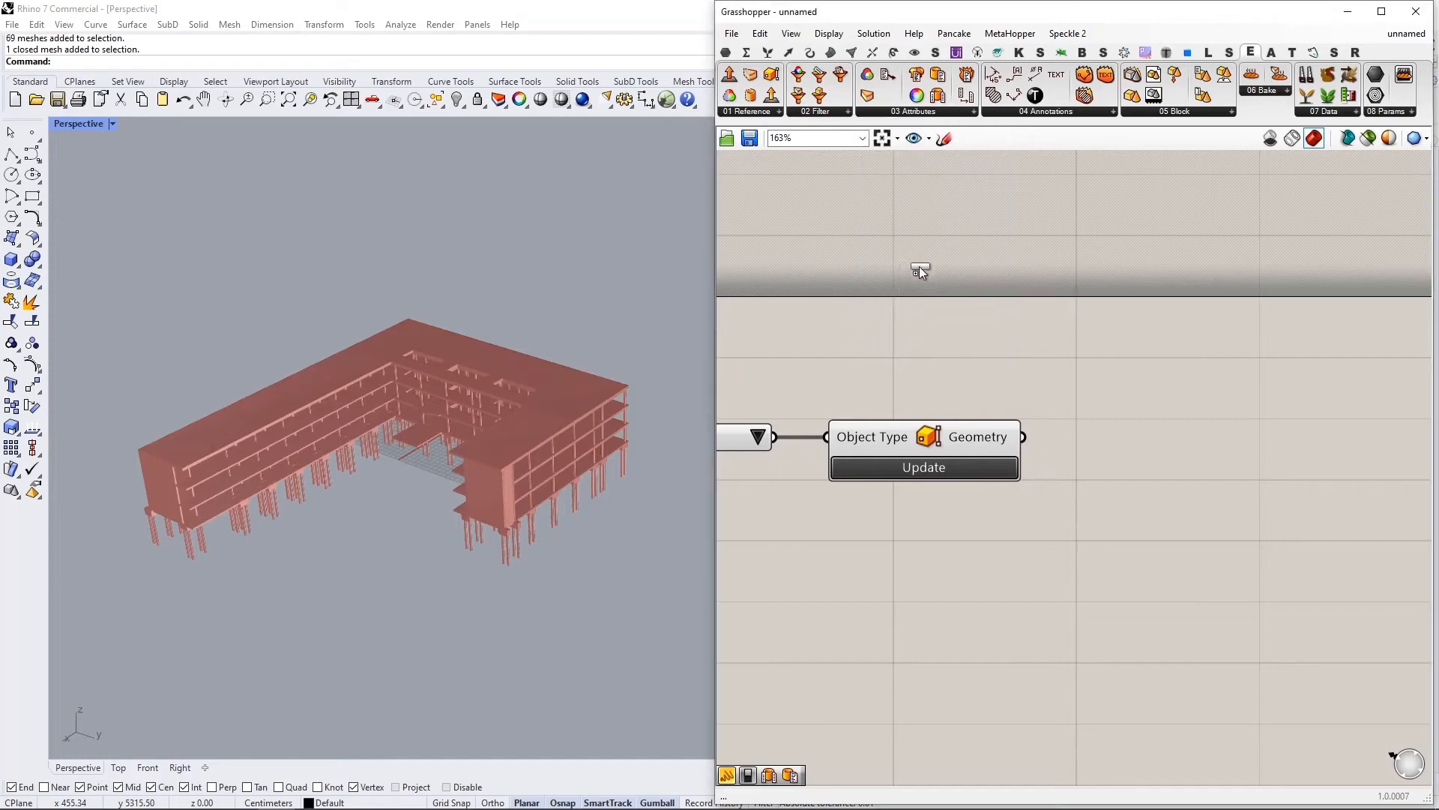
{"action": "left_click", "coordinate": [1150, 534]}
{"action": "scroll", "coordinate": [1123, 514], "scroll_direction": "up", "scroll_amount": 1}
{"action": "scroll", "coordinate": [1123, 515], "scroll_direction": "up", "scroll_amount": 1}
{"action": "left_click_drag", "start_coordinate": [985, 408], "coordinate": [1066, 523]}
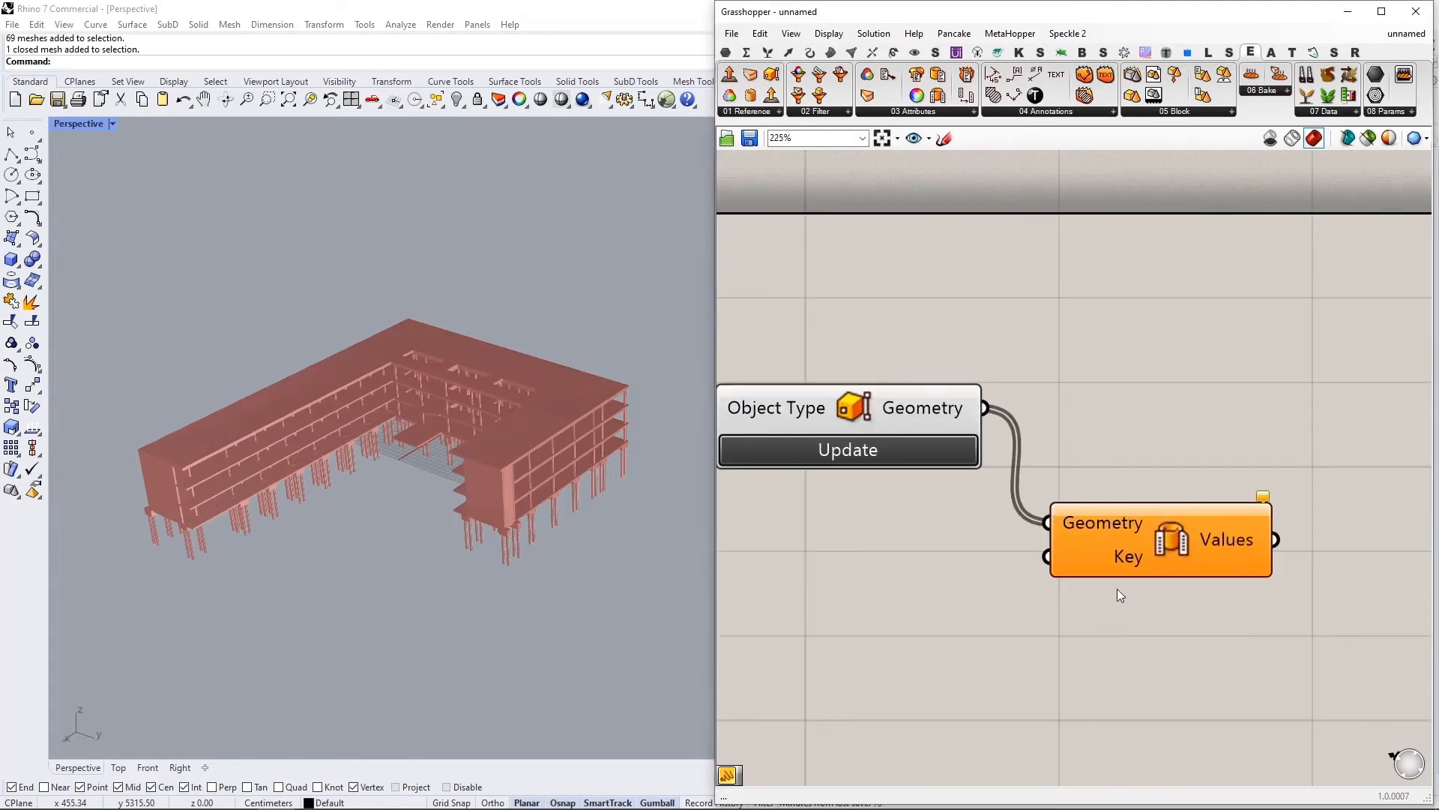
Step: Add a panel containing the text "type" and connect it to the Key input of Get User Value
{"action": "double_click", "coordinate": [798, 576]}
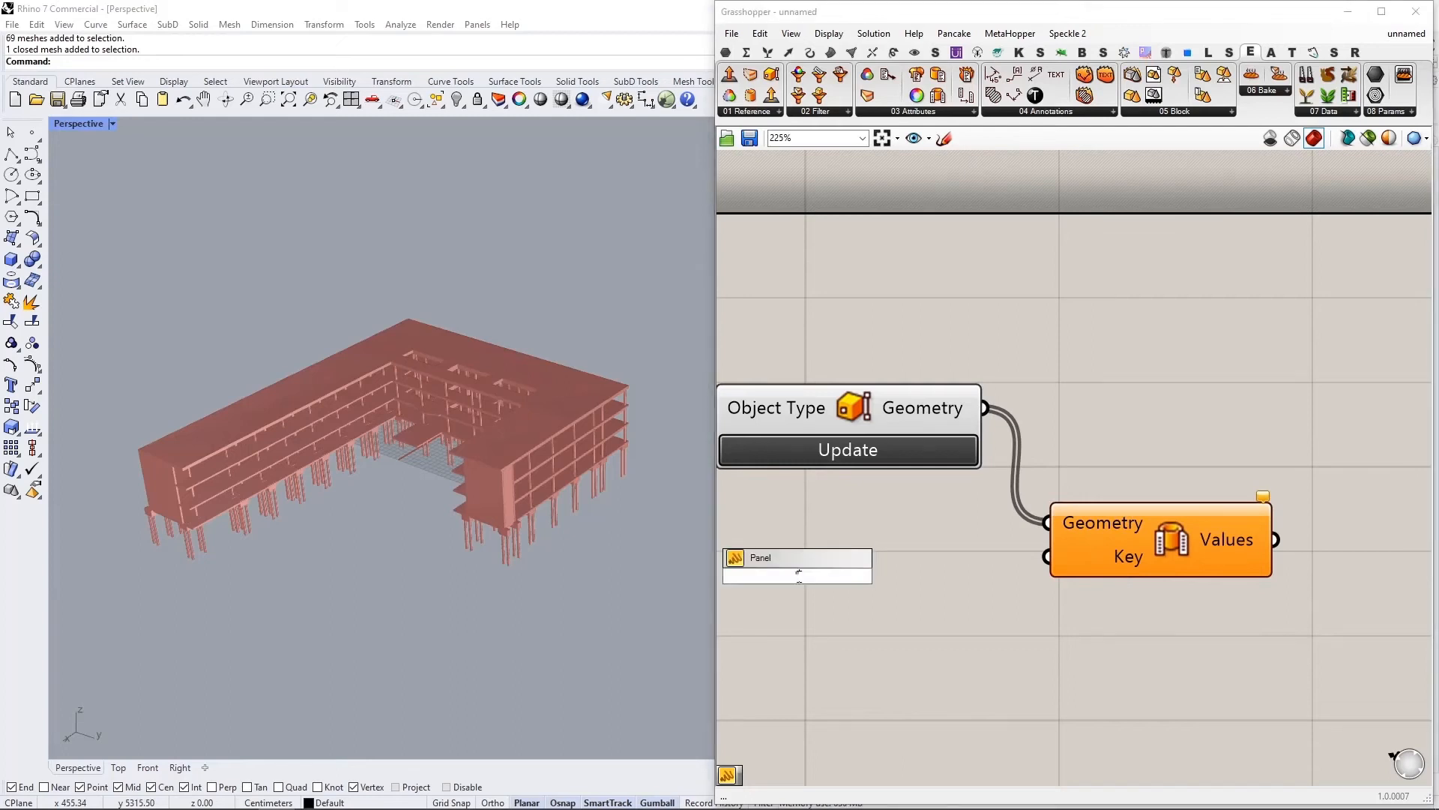
{"action": "type", "text": "//type"}
{"action": "key", "text": "Return"}
{"action": "left_click_drag", "start_coordinate": [843, 575], "coordinate": [1046, 556]}
{"action": "left_click_drag", "start_coordinate": [781, 573], "coordinate": [907, 563]}
{"action": "left_click", "coordinate": [919, 624]}
Step: Add a Create Set component and feed the retrieved user values into its List input
{"action": "scroll", "coordinate": [919, 624], "scroll_direction": "down", "scroll_amount": 2}
{"action": "right_click_drag", "start_coordinate": [1117, 588], "coordinate": [847, 508]}
{"action": "scroll", "coordinate": [851, 505], "scroll_direction": "up", "scroll_amount": 2}
{"action": "mouse_move", "coordinate": [884, 476]}
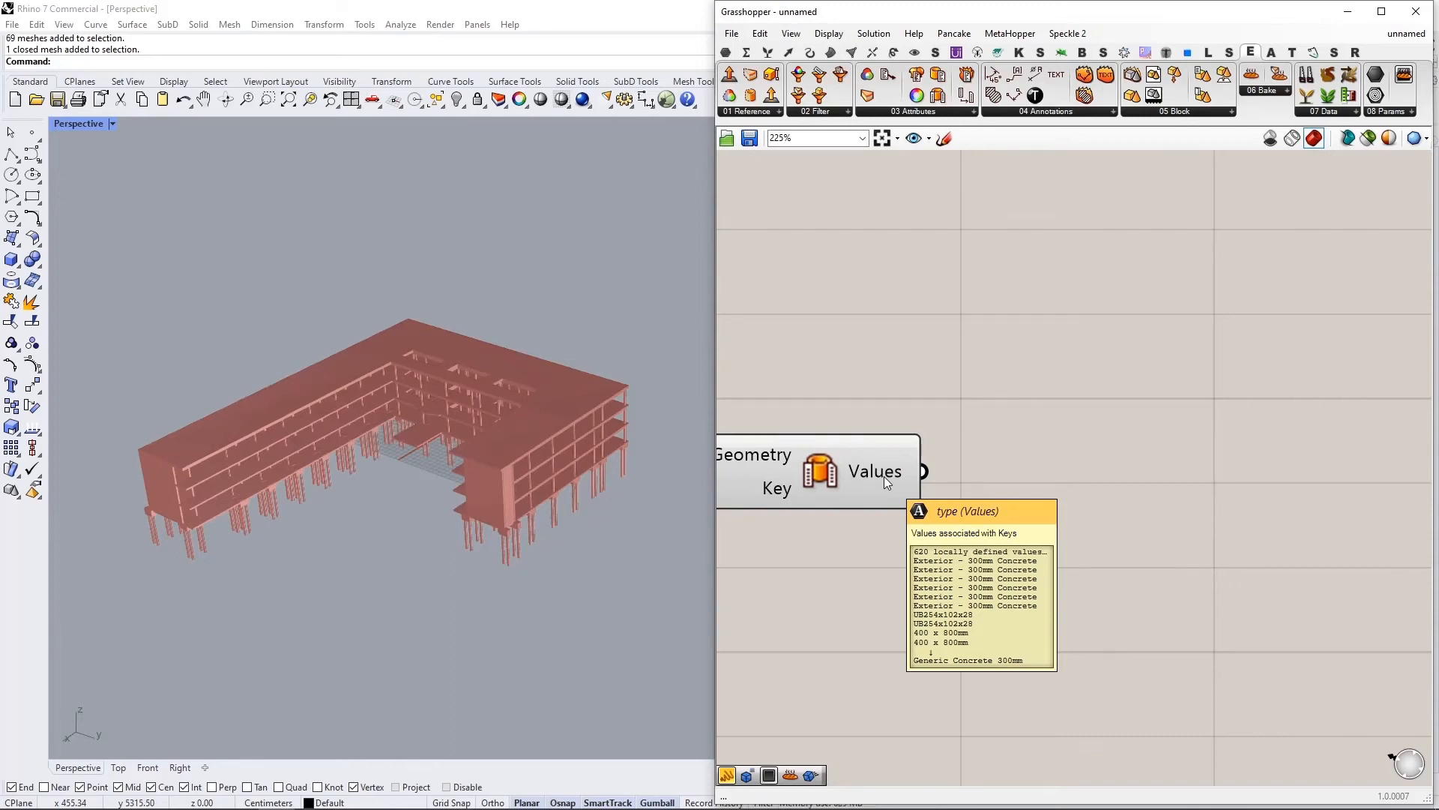
{"action": "double_click", "coordinate": [952, 613]}
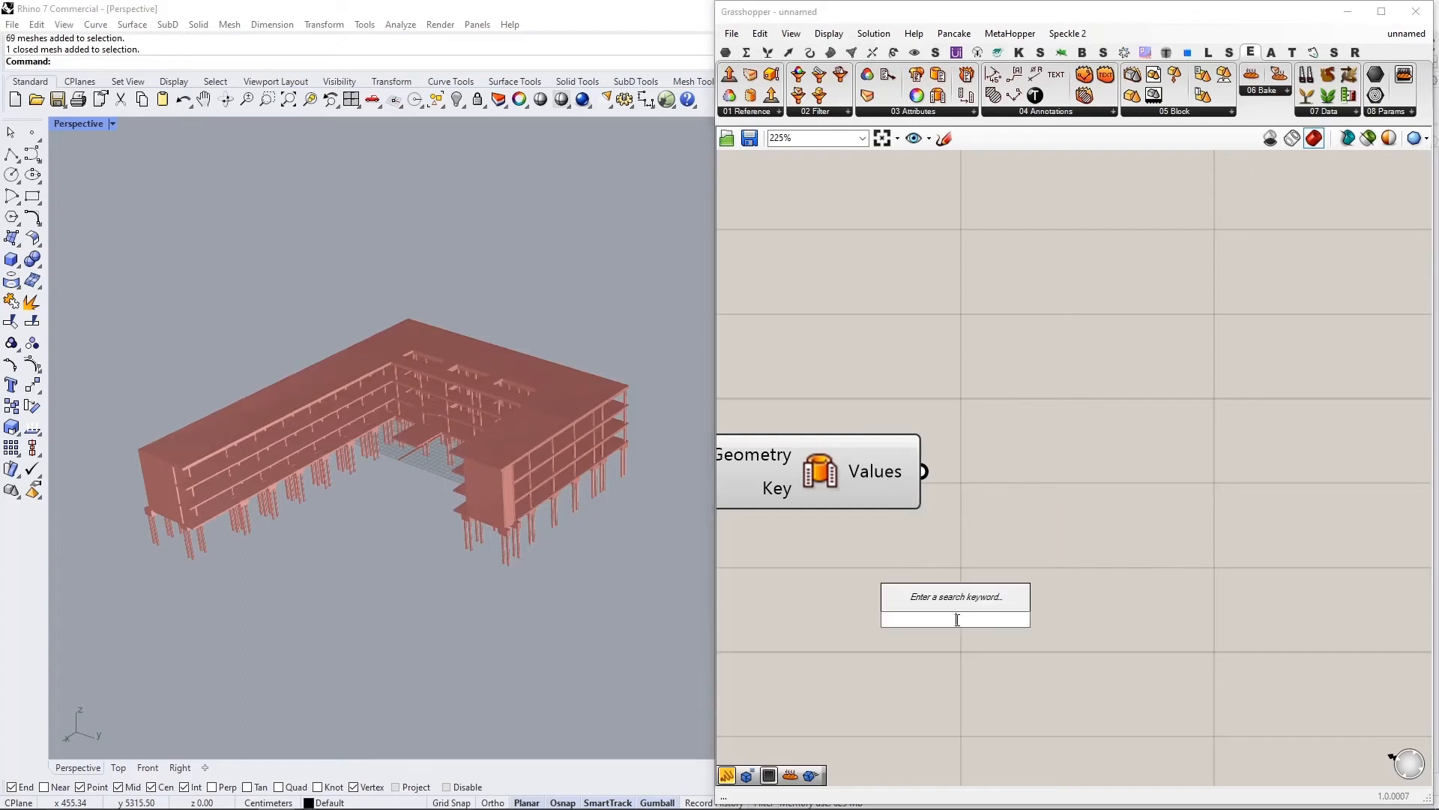
{"action": "type", "text": "creat"}
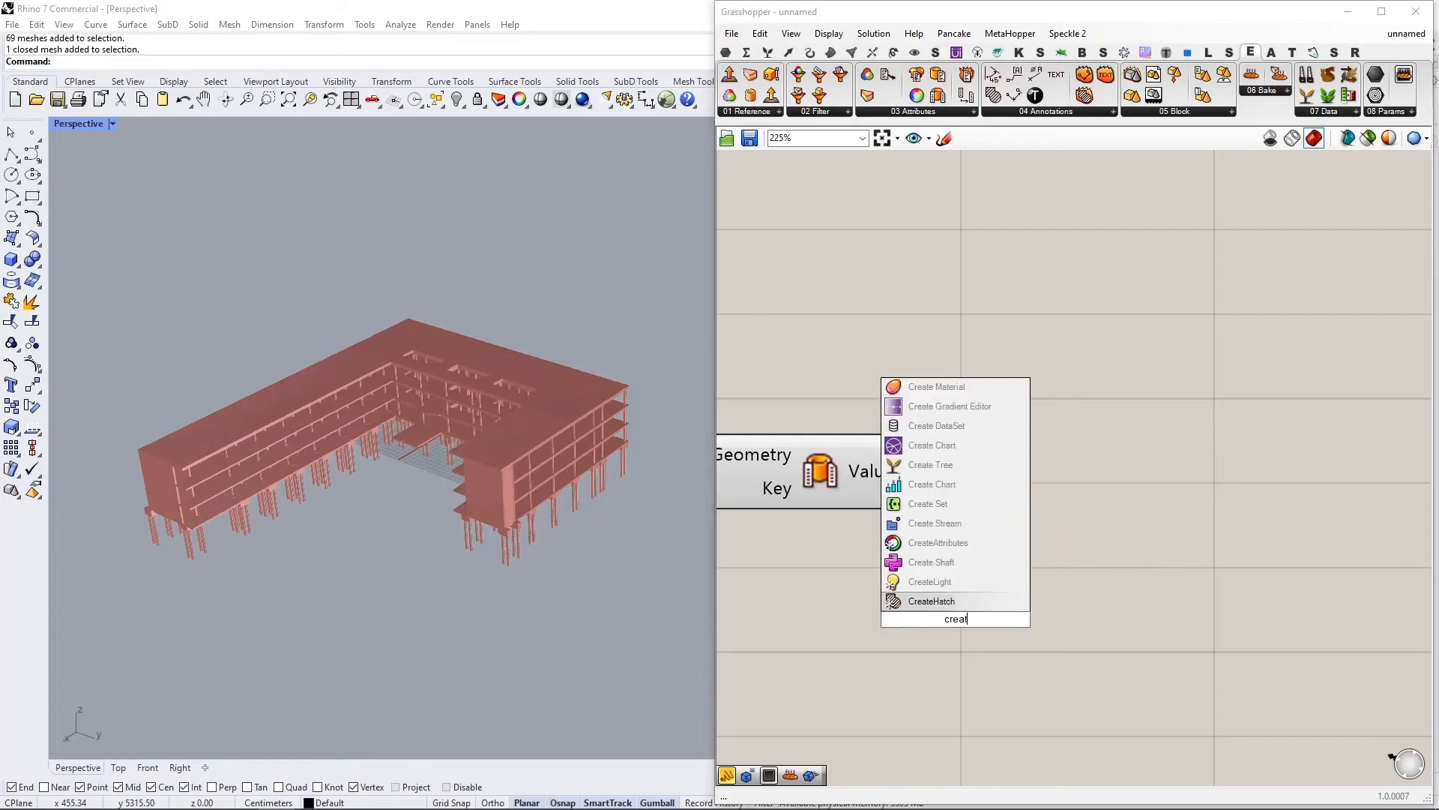
{"action": "type", "text": "e set"}
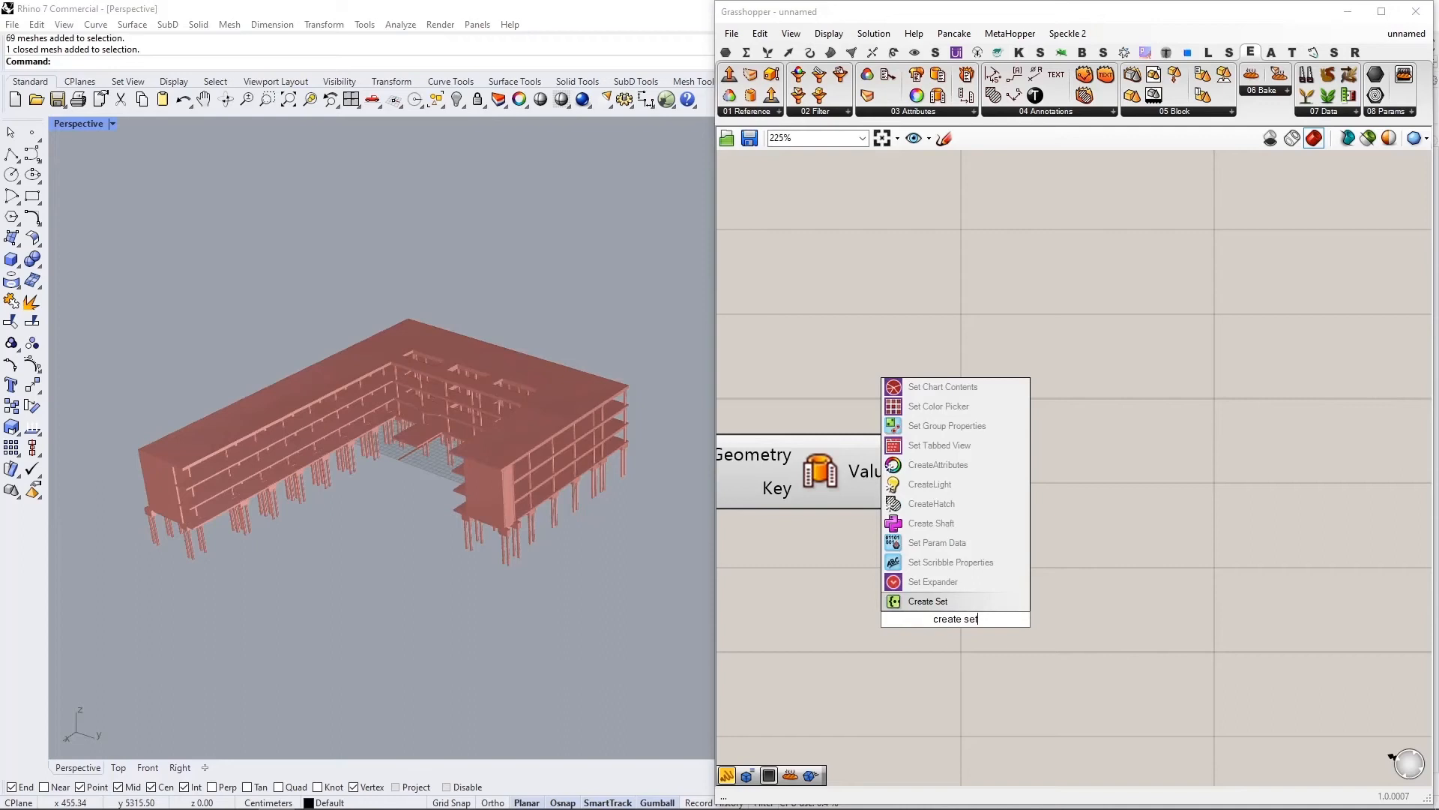
{"action": "key", "text": "Return"}
{"action": "left_click_drag", "start_coordinate": [924, 488], "coordinate": [875, 617]}
{"action": "mouse_move", "coordinate": [998, 605]}
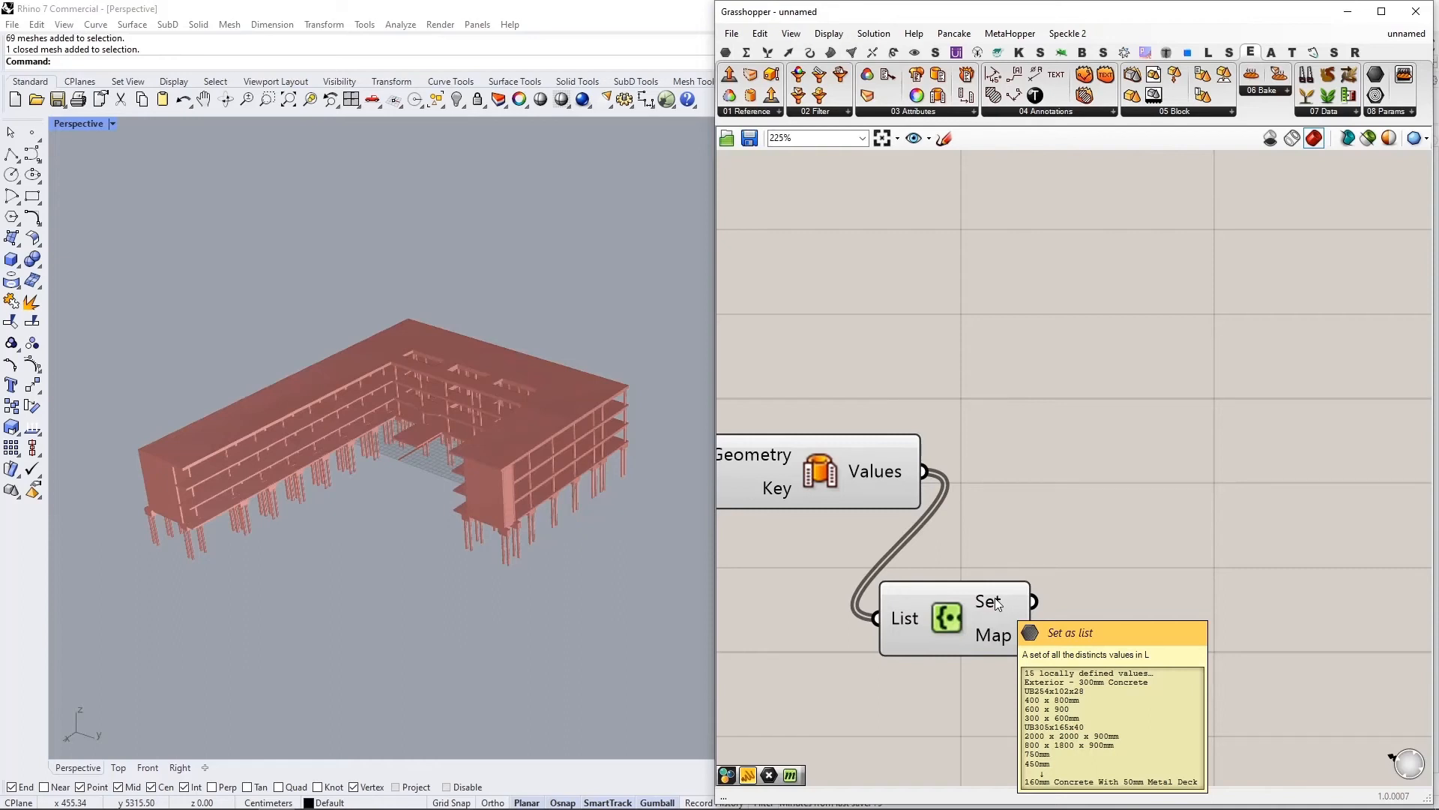
Step: Move the Create Set component up and to the right of the Get User Value component
{"action": "right_click_drag", "start_coordinate": [1122, 615], "coordinate": [1036, 578]}
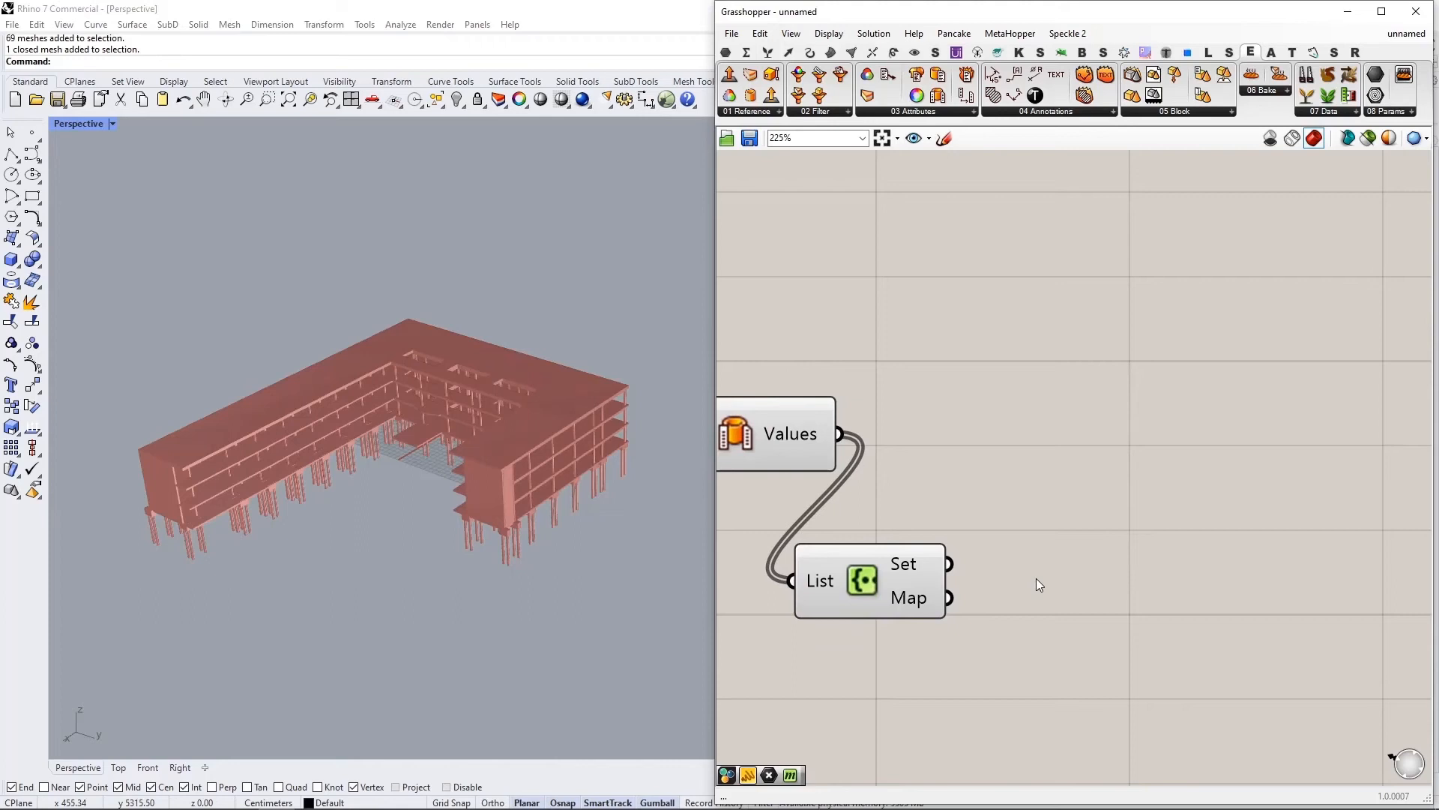
{"action": "left_click_drag", "start_coordinate": [866, 597], "coordinate": [975, 391]}
{"action": "left_click", "coordinate": [1080, 442]}
Step: Add a Random Color component and connect the Set output of Create Set to its Data input
{"action": "right_click_drag", "start_coordinate": [1085, 446], "coordinate": [993, 556]}
{"action": "double_click", "coordinate": [1072, 419]}
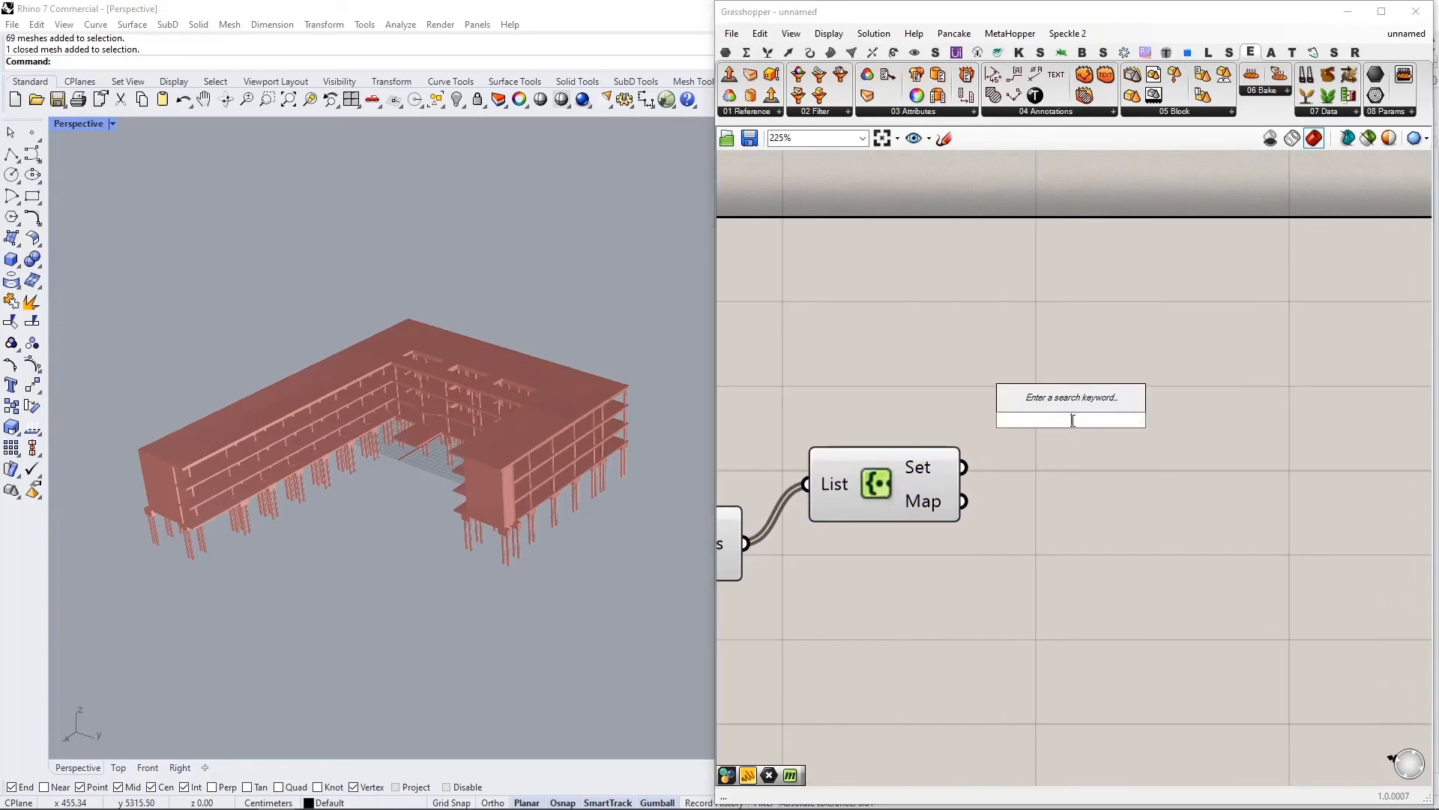
{"action": "type", "text": "random color"}
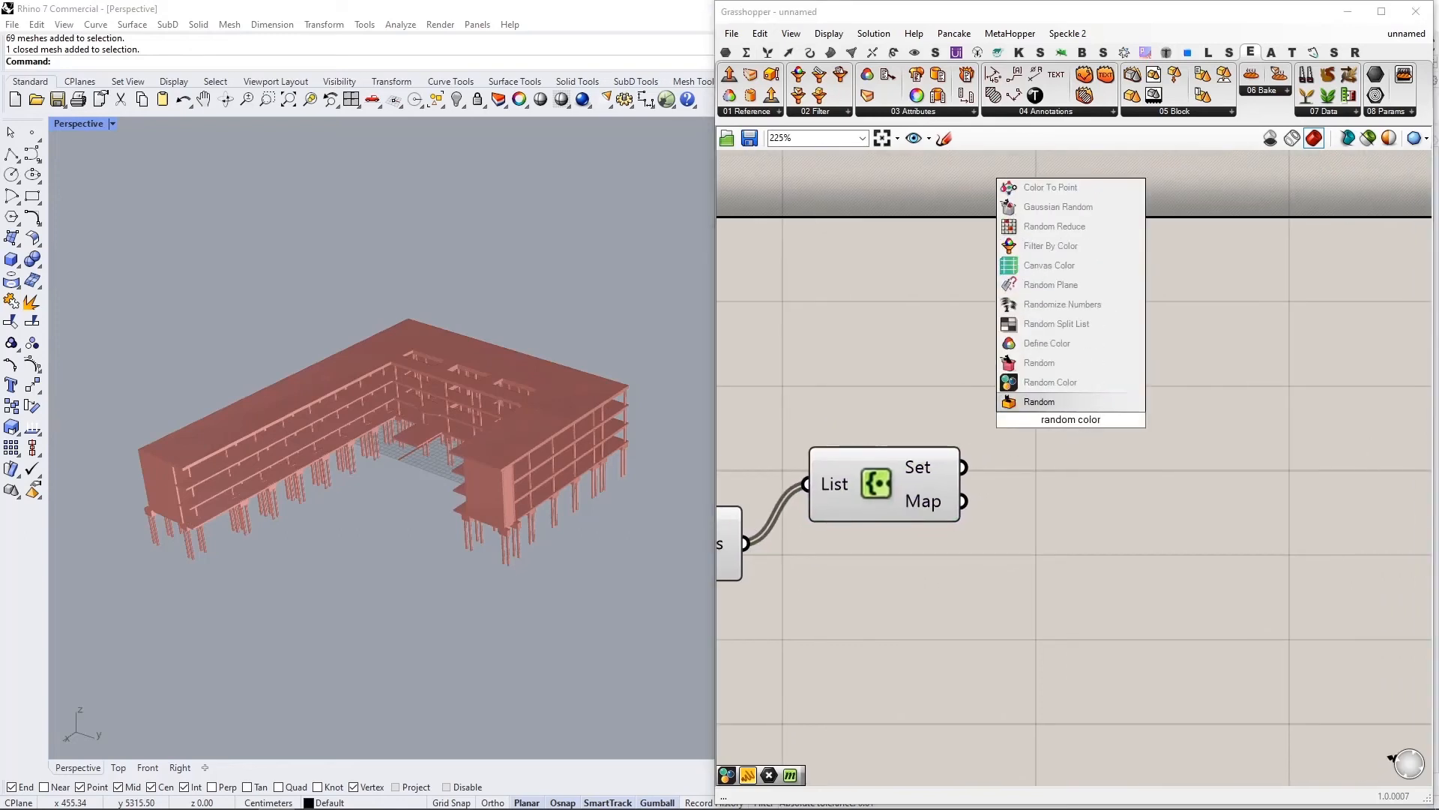
{"action": "left_click", "coordinate": [1050, 382]}
{"action": "right_click_drag", "start_coordinate": [1072, 449], "coordinate": [915, 511]}
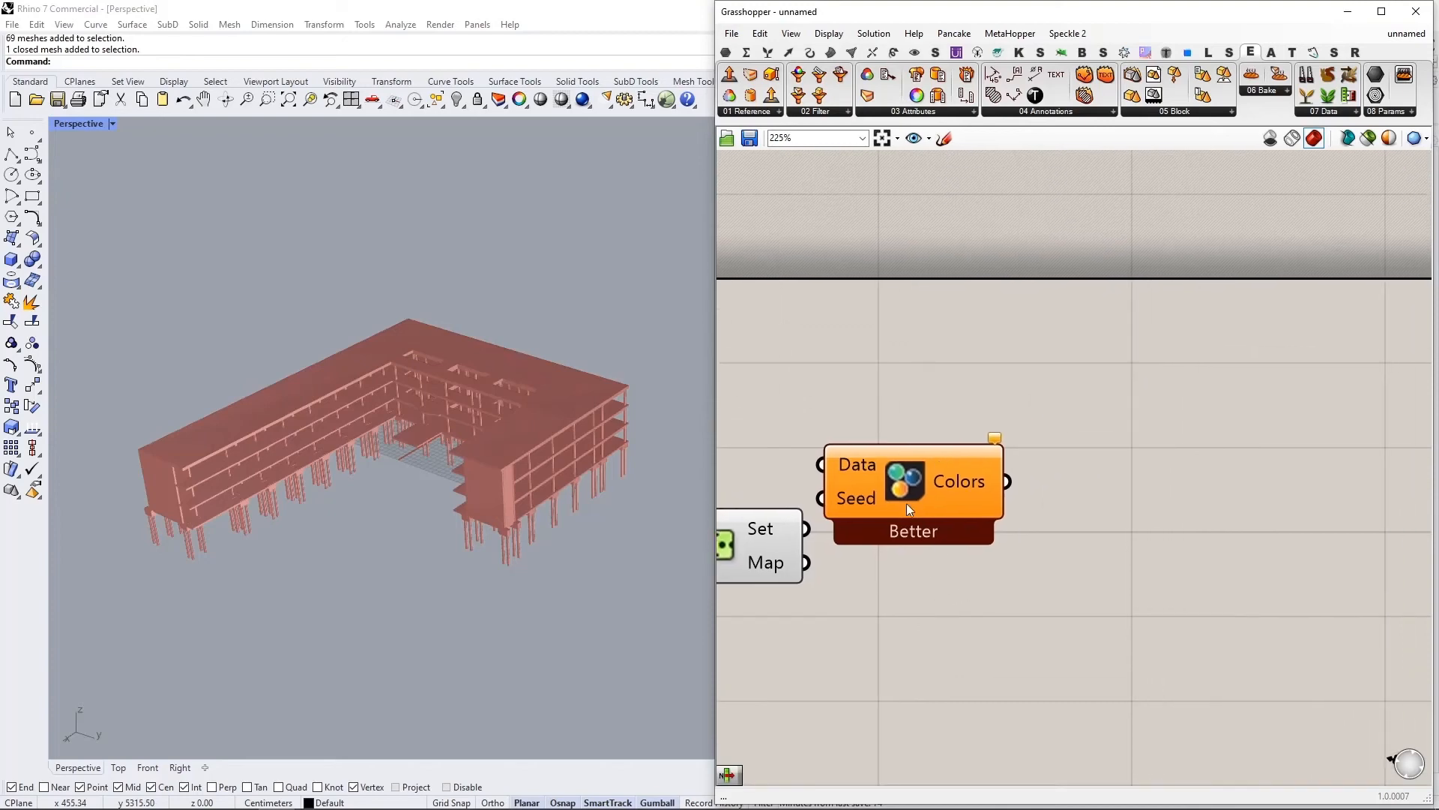
{"action": "left_click_drag", "start_coordinate": [915, 511], "coordinate": [975, 488]}
{"action": "left_click_drag", "start_coordinate": [806, 529], "coordinate": [882, 441]}
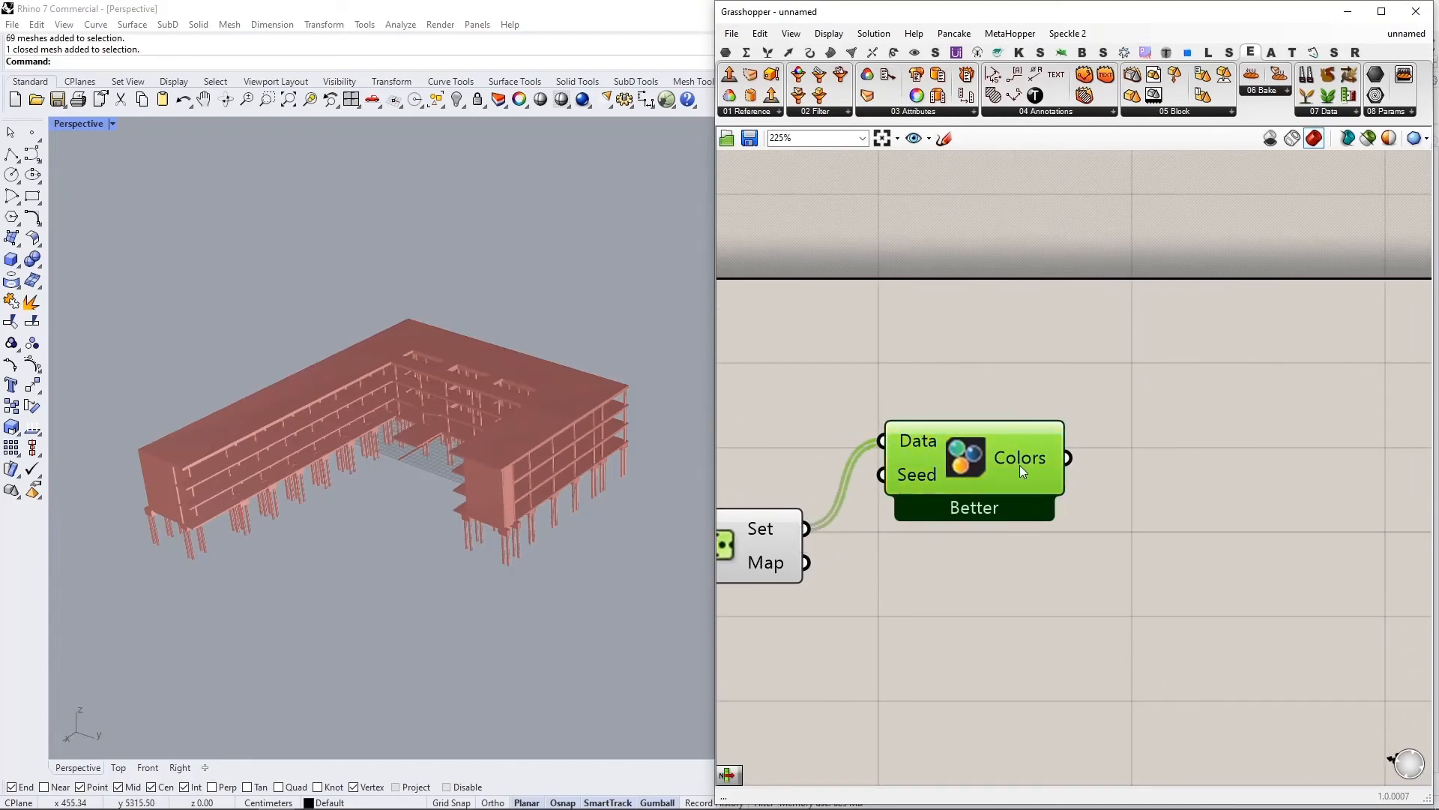
{"action": "mouse_move", "coordinate": [1020, 465]}
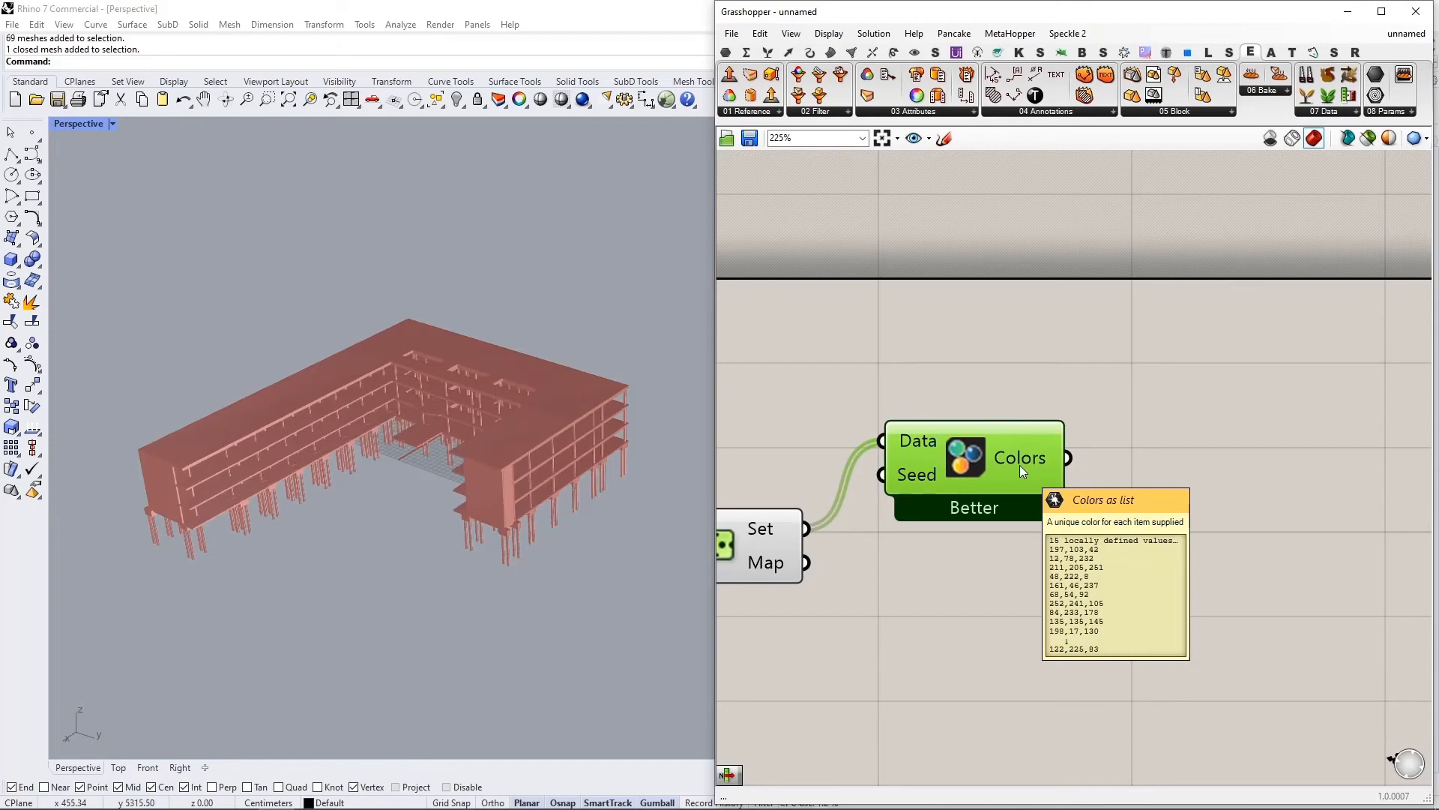
Step: Add a List Item component with the random Colors as its List and the Create Set Map as its Index
{"action": "double_click", "coordinate": [1131, 537]}
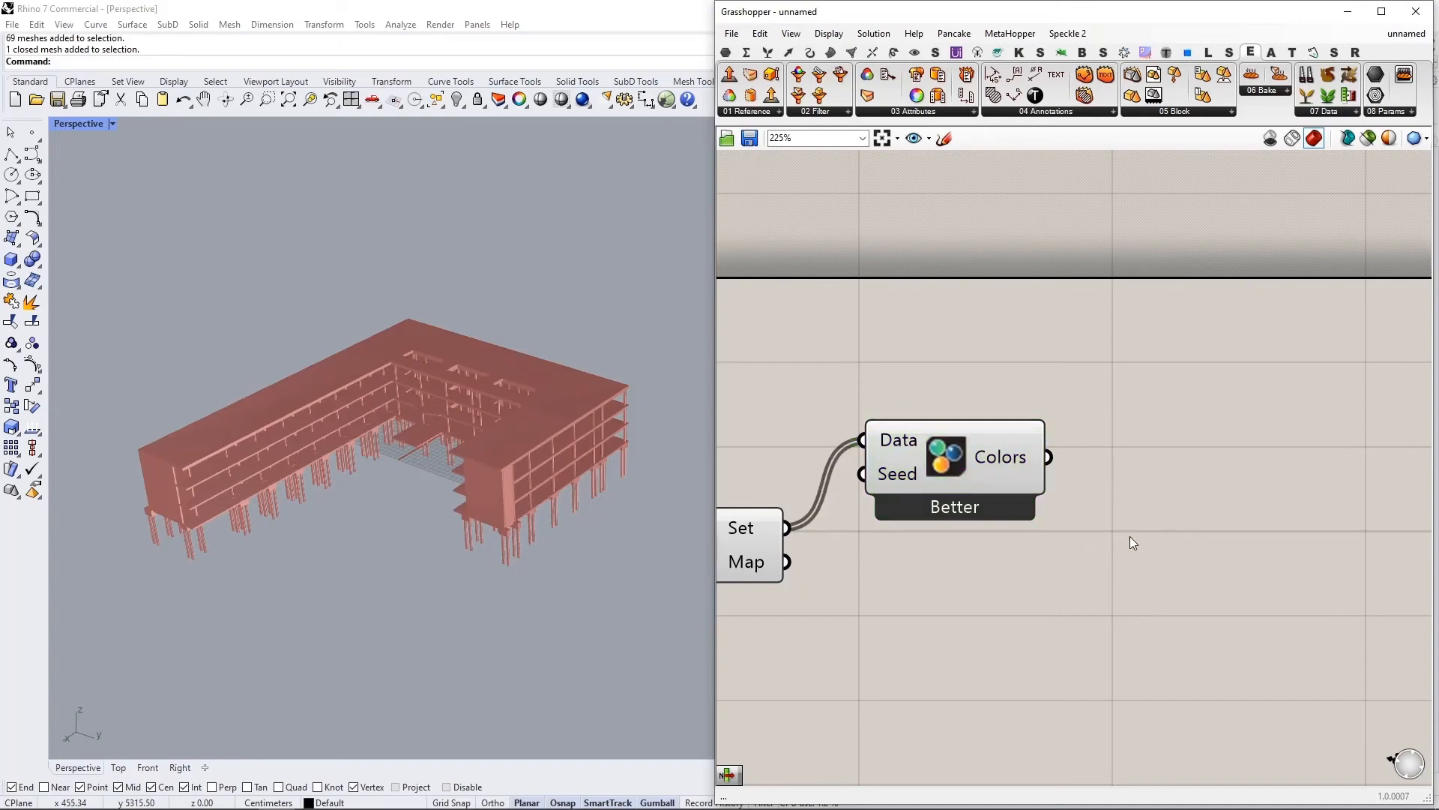
{"action": "type", "text": "list item"}
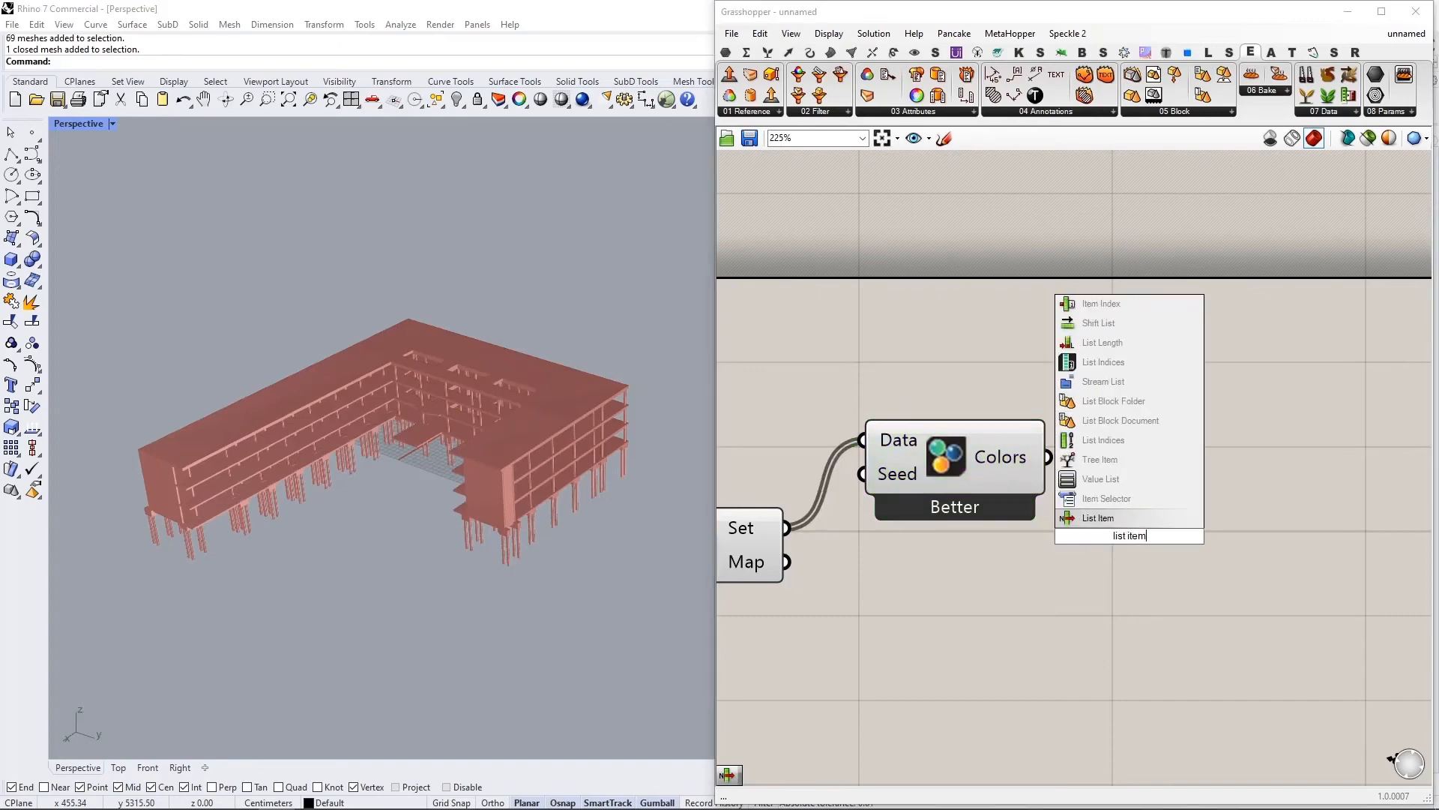
{"action": "key", "text": "Return"}
{"action": "left_click_drag", "start_coordinate": [1131, 537], "coordinate": [1163, 542]}
{"action": "left_click_drag", "start_coordinate": [1051, 457], "coordinate": [1071, 506]}
{"action": "left_click", "coordinate": [799, 578]}
{"action": "left_click_drag", "start_coordinate": [793, 568], "coordinate": [1053, 539]}
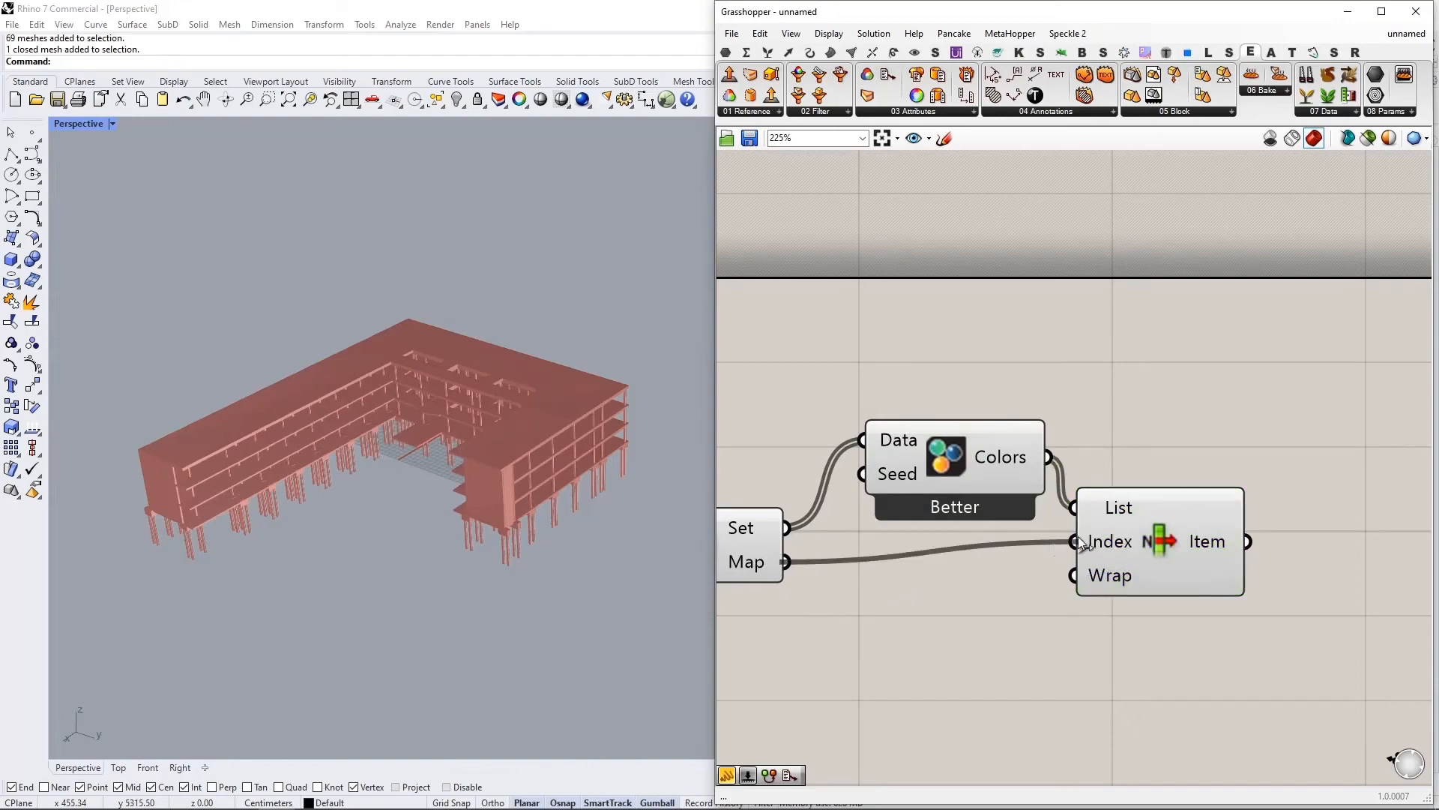
{"action": "left_click_drag", "start_coordinate": [1158, 530], "coordinate": [1167, 551]}
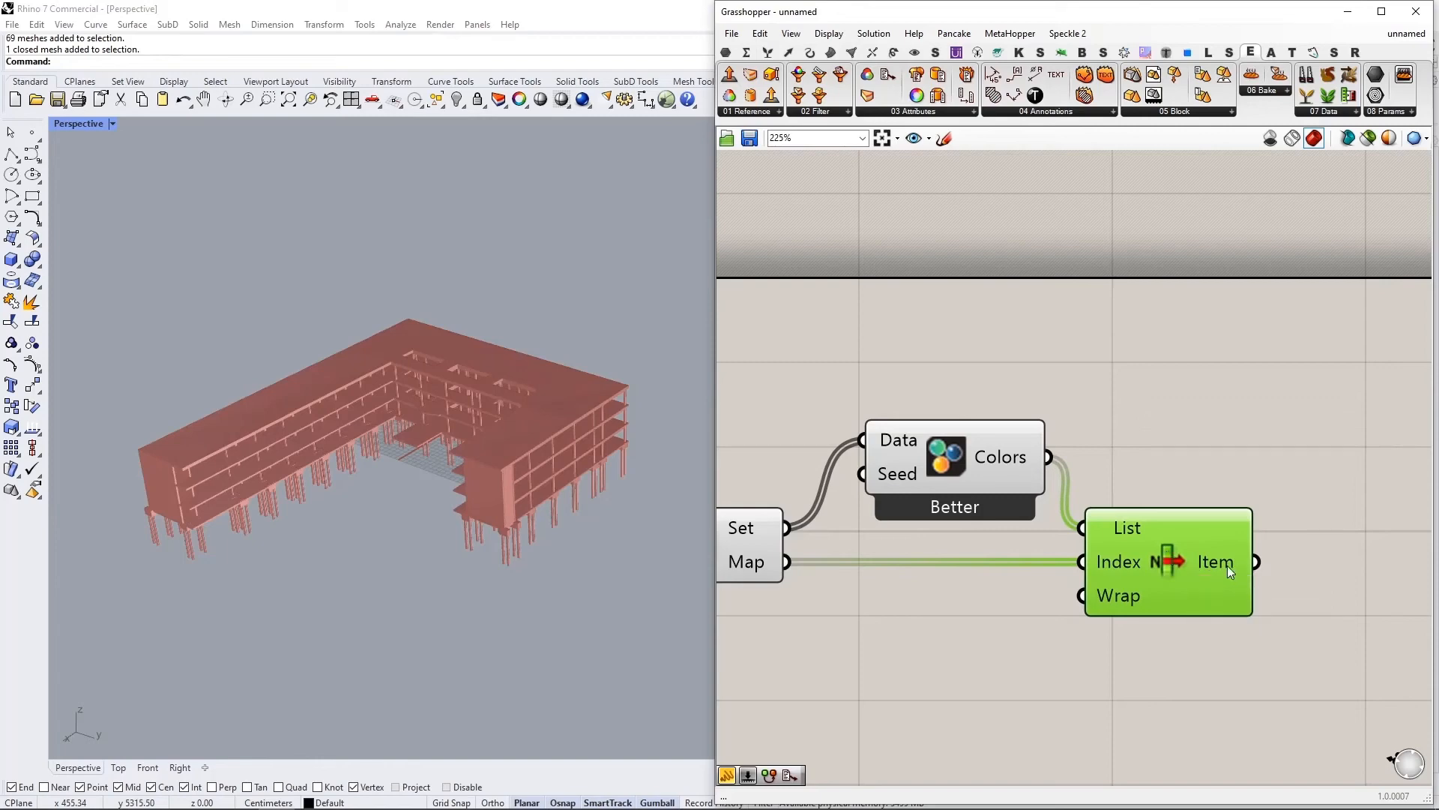
{"action": "mouse_move", "coordinate": [1227, 565]}
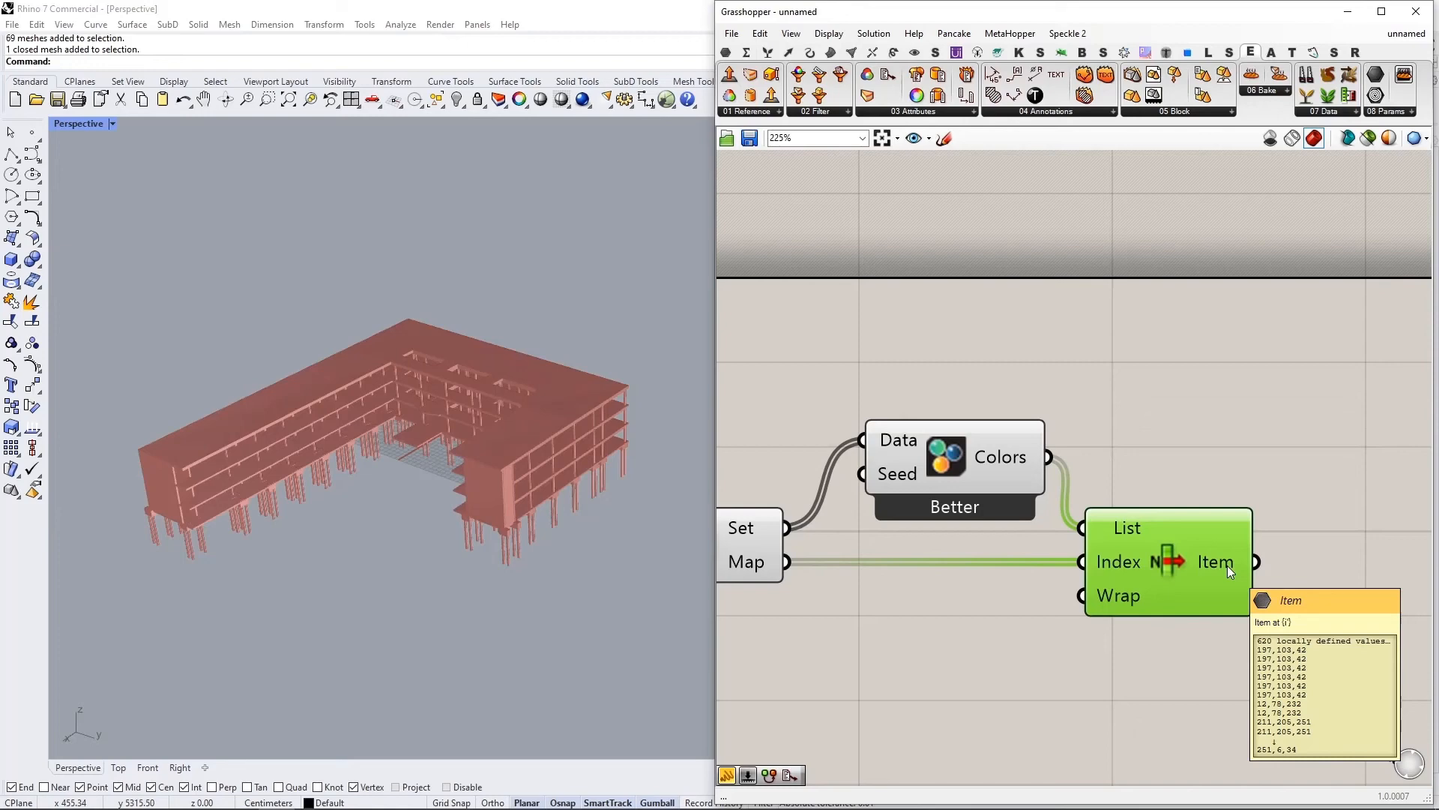
Step: Add a Define Object Attributes component and connect the List Item output to its Color input
{"action": "scroll", "coordinate": [1226, 566], "scroll_direction": "down", "scroll_amount": 3}
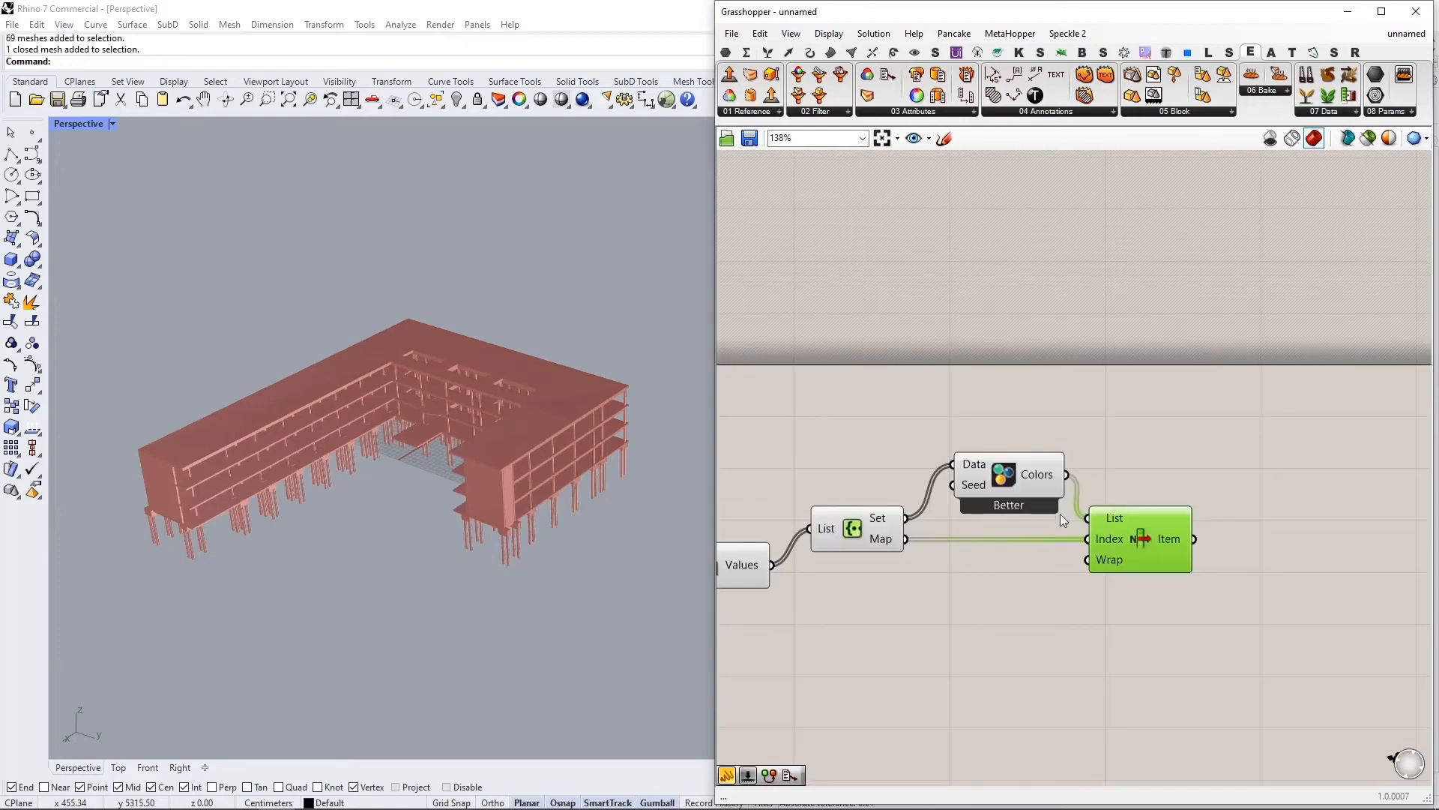
{"action": "scroll", "coordinate": [1144, 484], "scroll_direction": "up", "scroll_amount": 1}
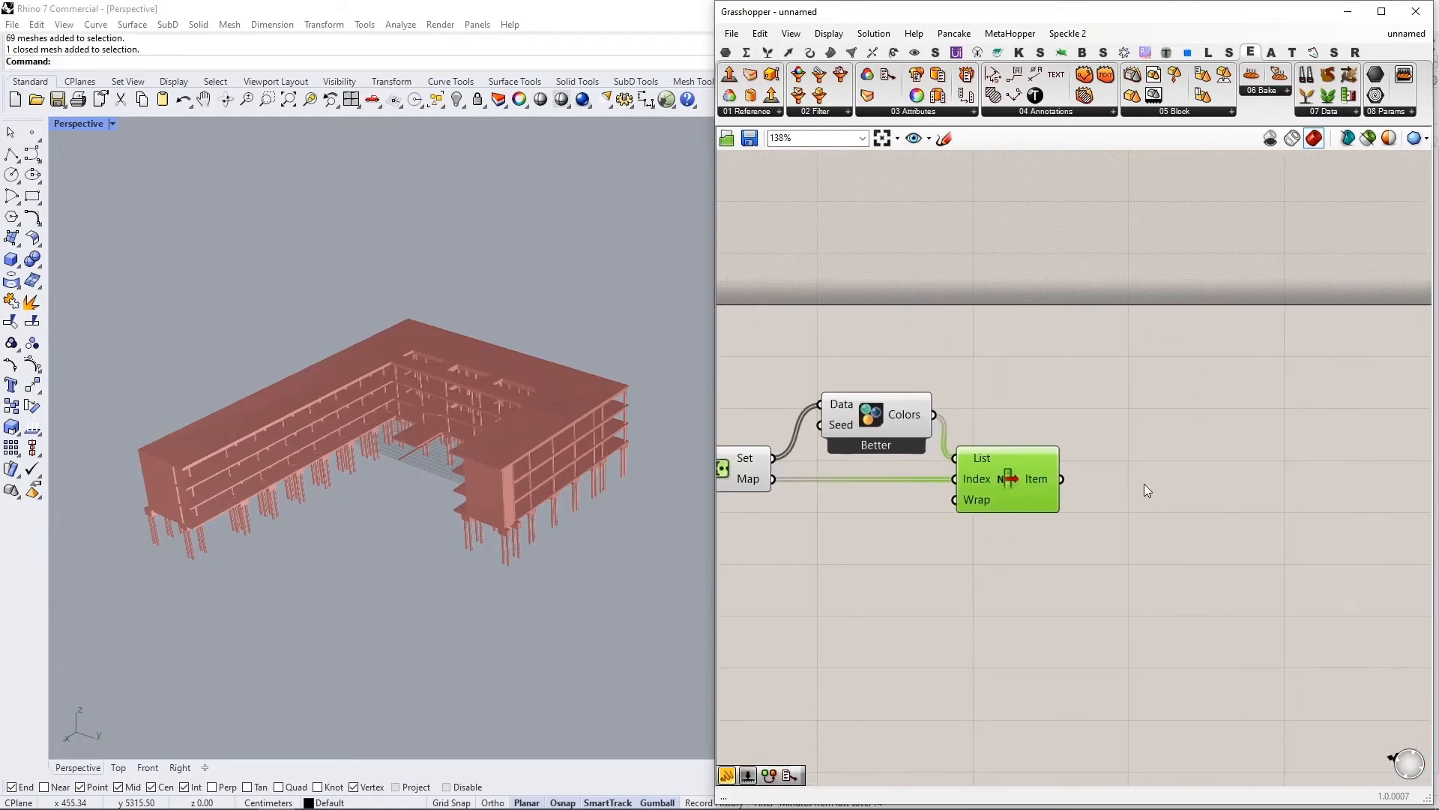
{"action": "double_click", "coordinate": [1144, 483]}
{"action": "type", "text": "d"}
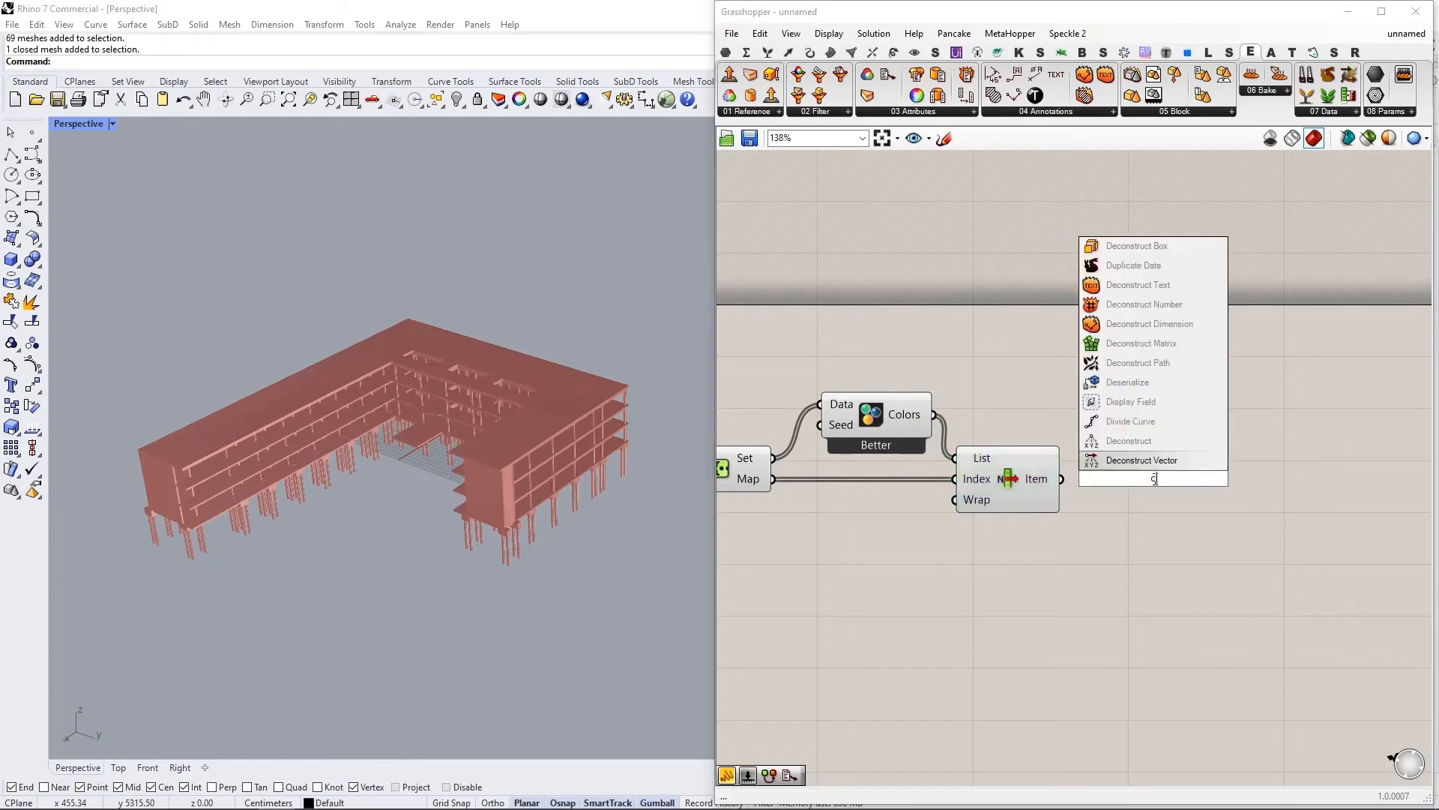
{"action": "type", "text": "efine obje"}
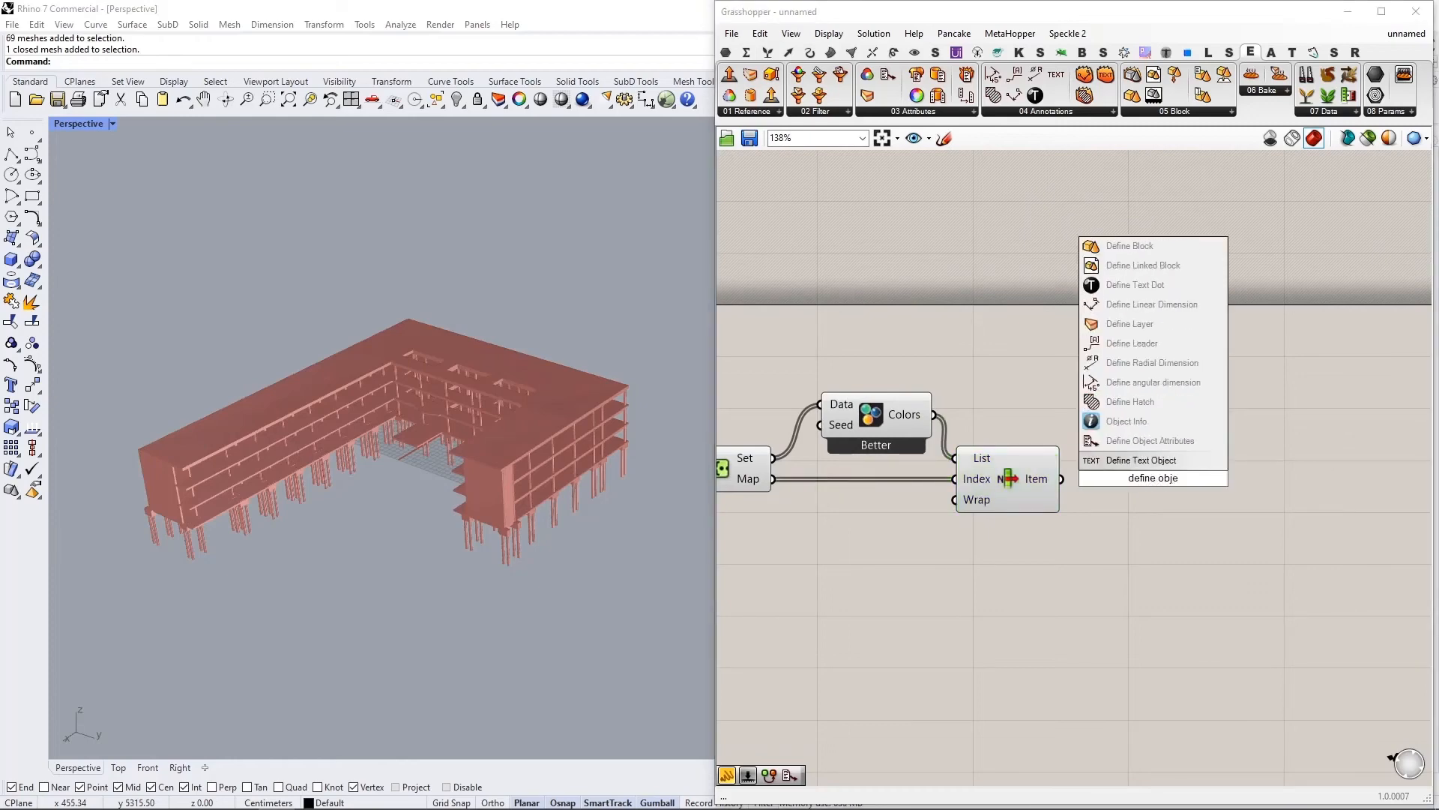
{"action": "left_click", "coordinate": [1187, 440]}
{"action": "scroll", "coordinate": [1162, 442], "scroll_direction": "up", "scroll_amount": 2}
{"action": "left_click_drag", "start_coordinate": [1178, 471], "coordinate": [1183, 466]}
{"action": "left_click_drag", "start_coordinate": [1003, 502], "coordinate": [1080, 479]}
{"action": "left_click_drag", "start_coordinate": [1209, 483], "coordinate": [1180, 505]}
{"action": "scroll", "coordinate": [1181, 505], "scroll_direction": "down", "scroll_amount": 1}
{"action": "left_click", "coordinate": [1144, 585]}
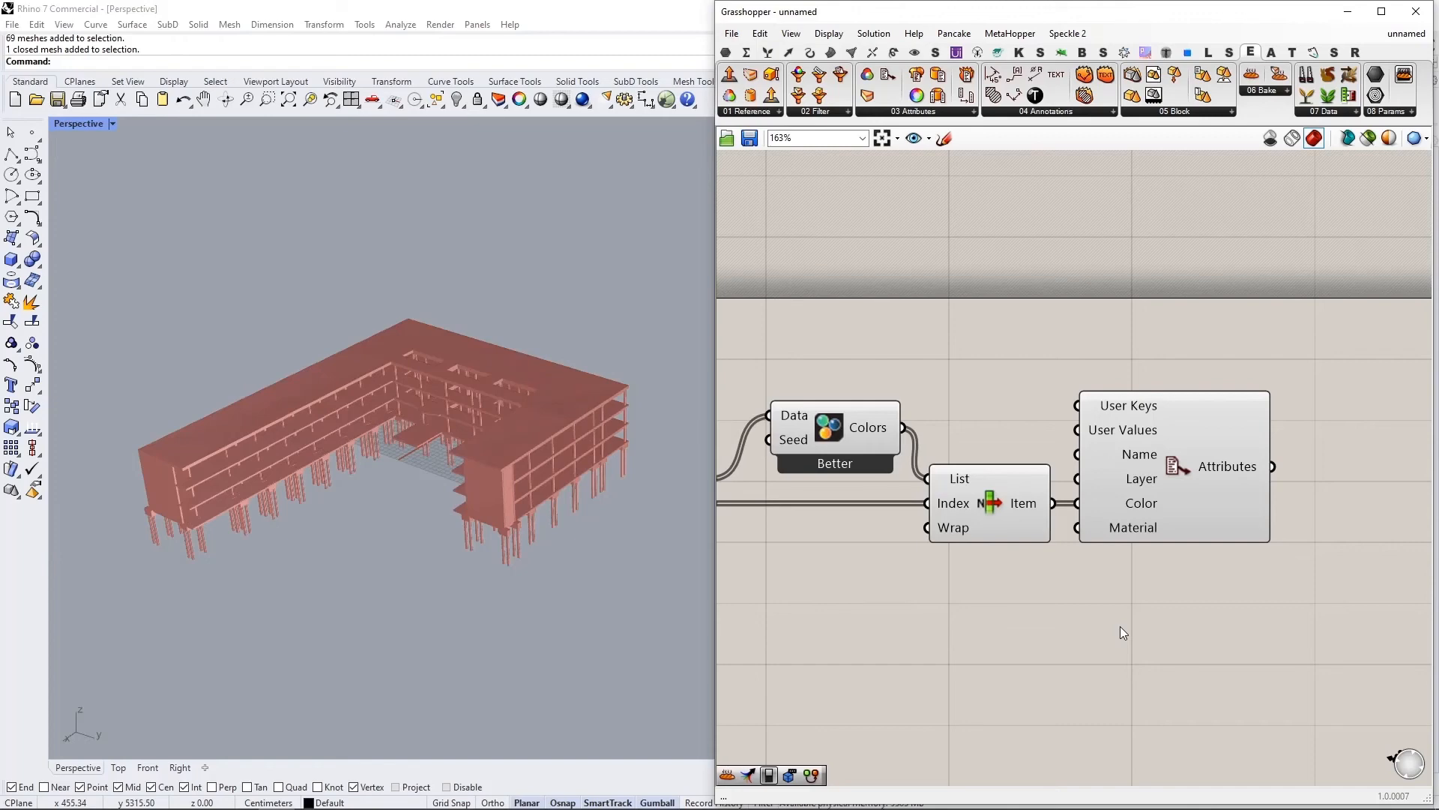
Step: Add a Modify RhinoObject Attributes component and connect the defined attributes to its Attributes input
{"action": "right_click_drag", "start_coordinate": [1154, 266], "coordinate": [1011, 305]}
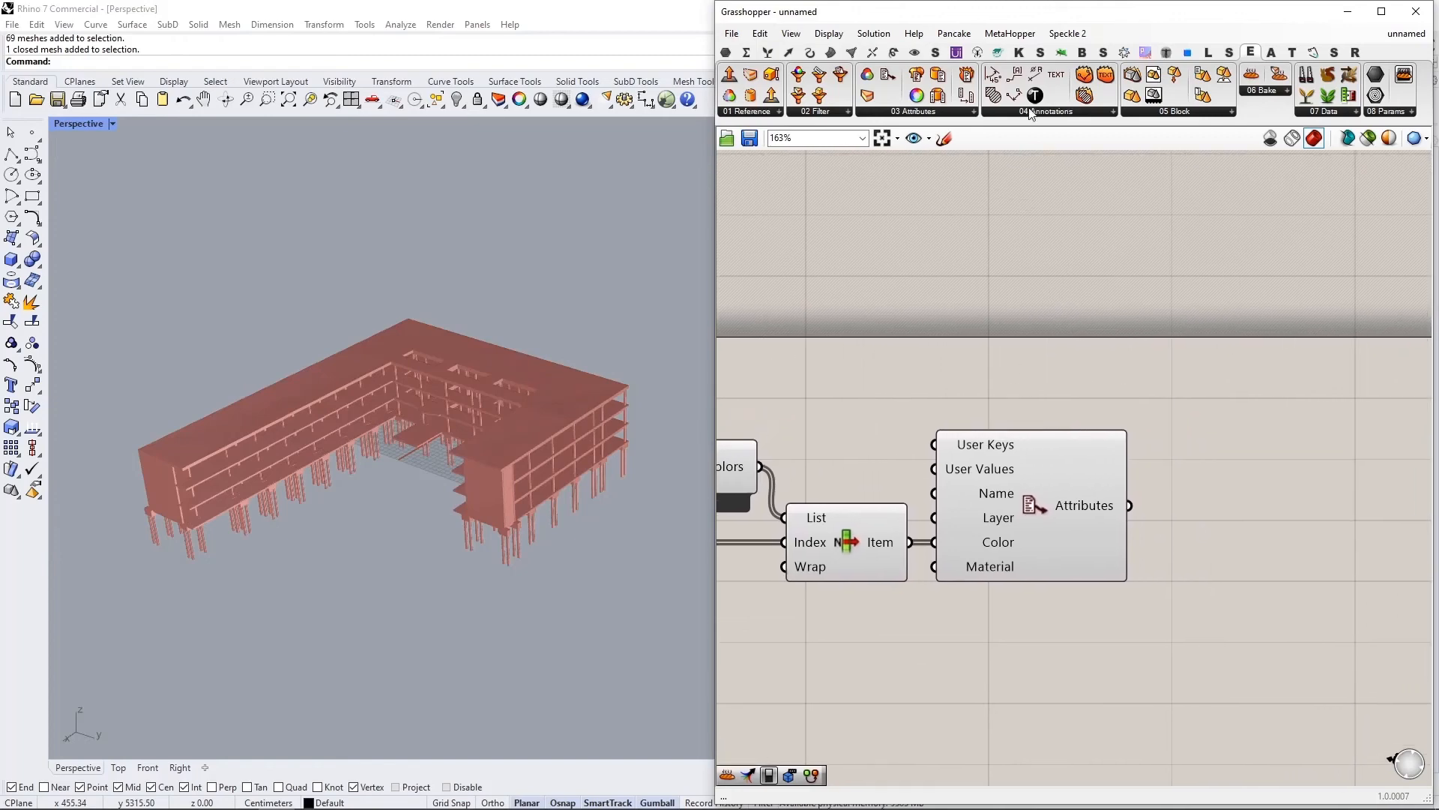
{"action": "left_click", "coordinate": [921, 114]}
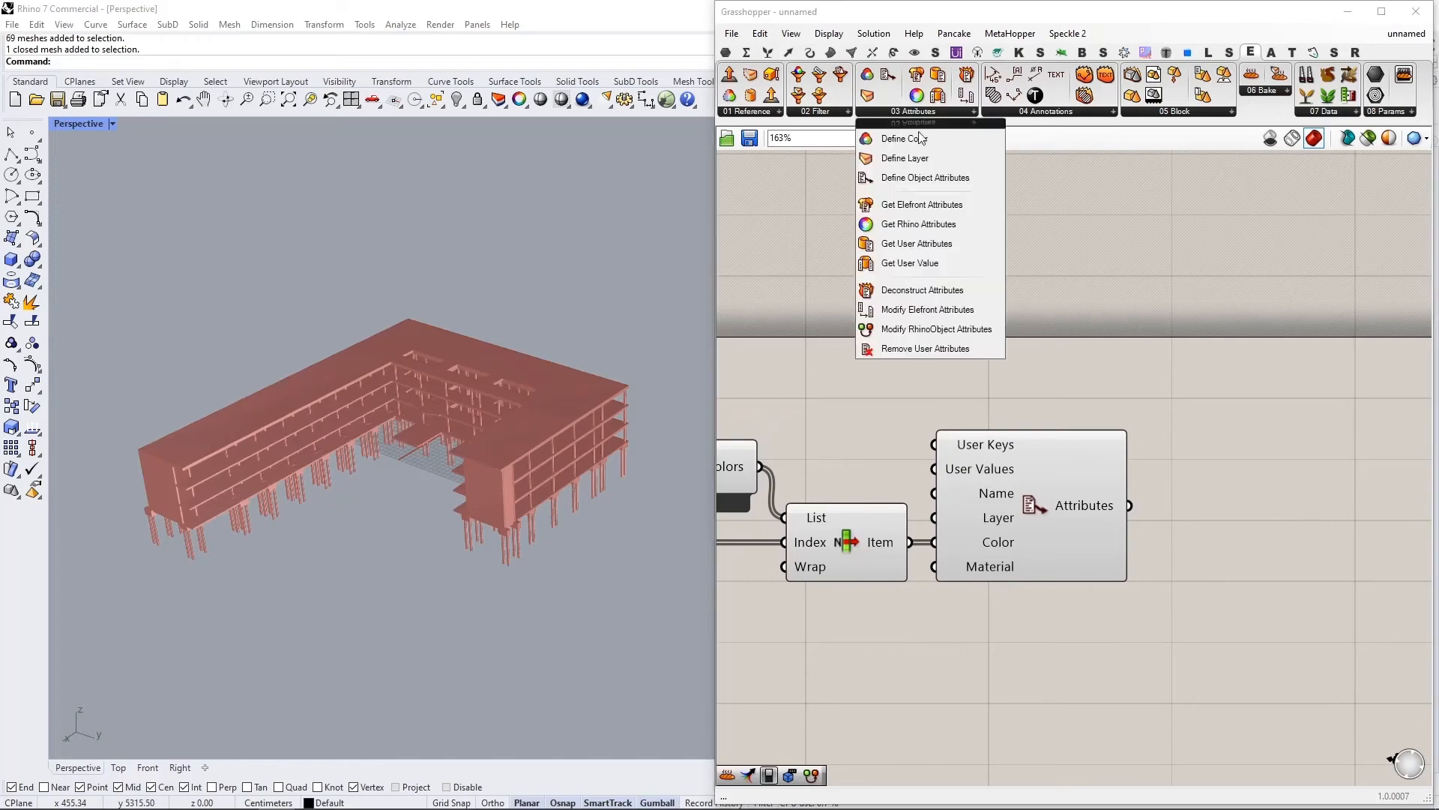
{"action": "left_click", "coordinate": [925, 330]}
{"action": "left_click", "coordinate": [1304, 449]}
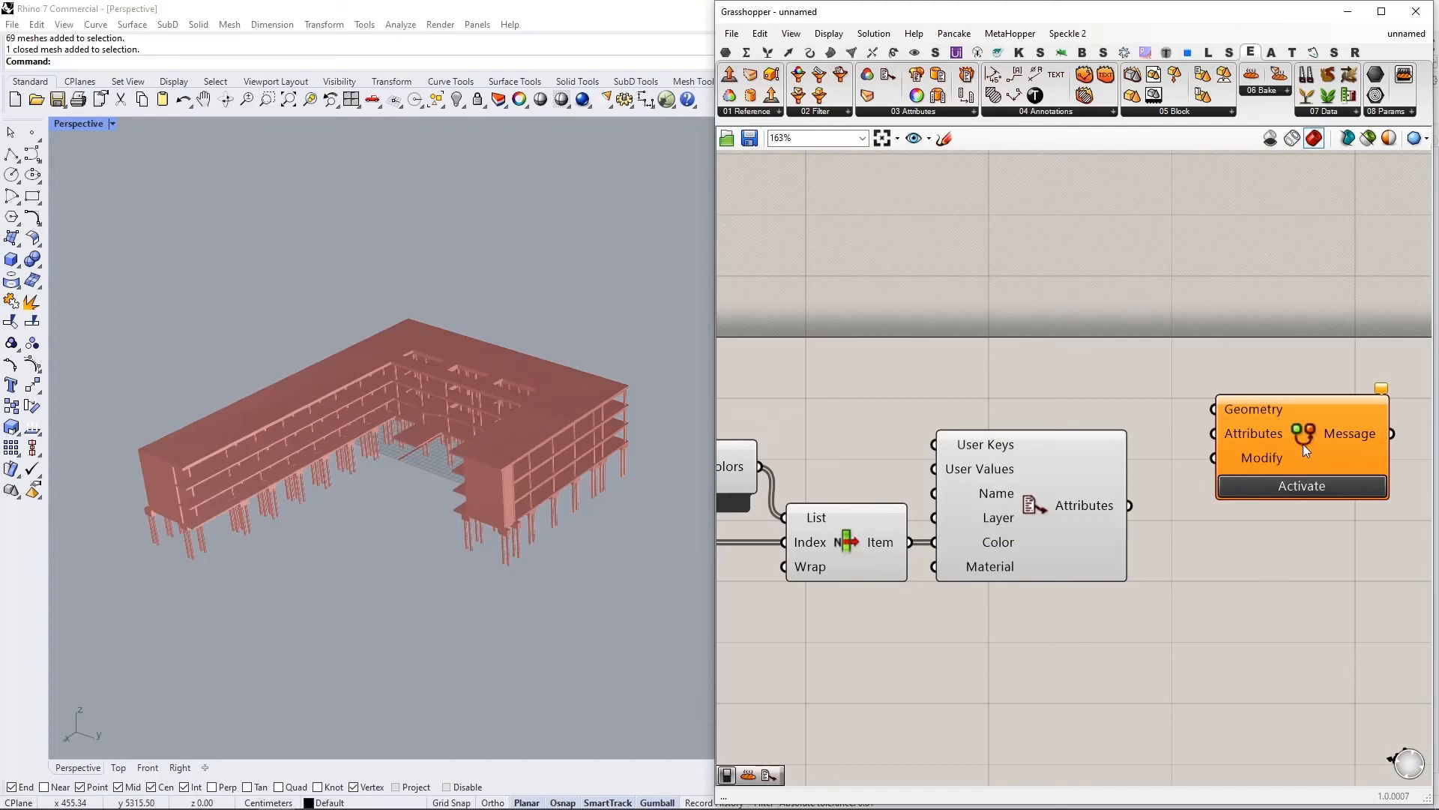
{"action": "scroll", "coordinate": [1267, 473], "scroll_direction": "up", "scroll_amount": 3}
{"action": "left_click_drag", "start_coordinate": [1130, 507], "coordinate": [1241, 416]}
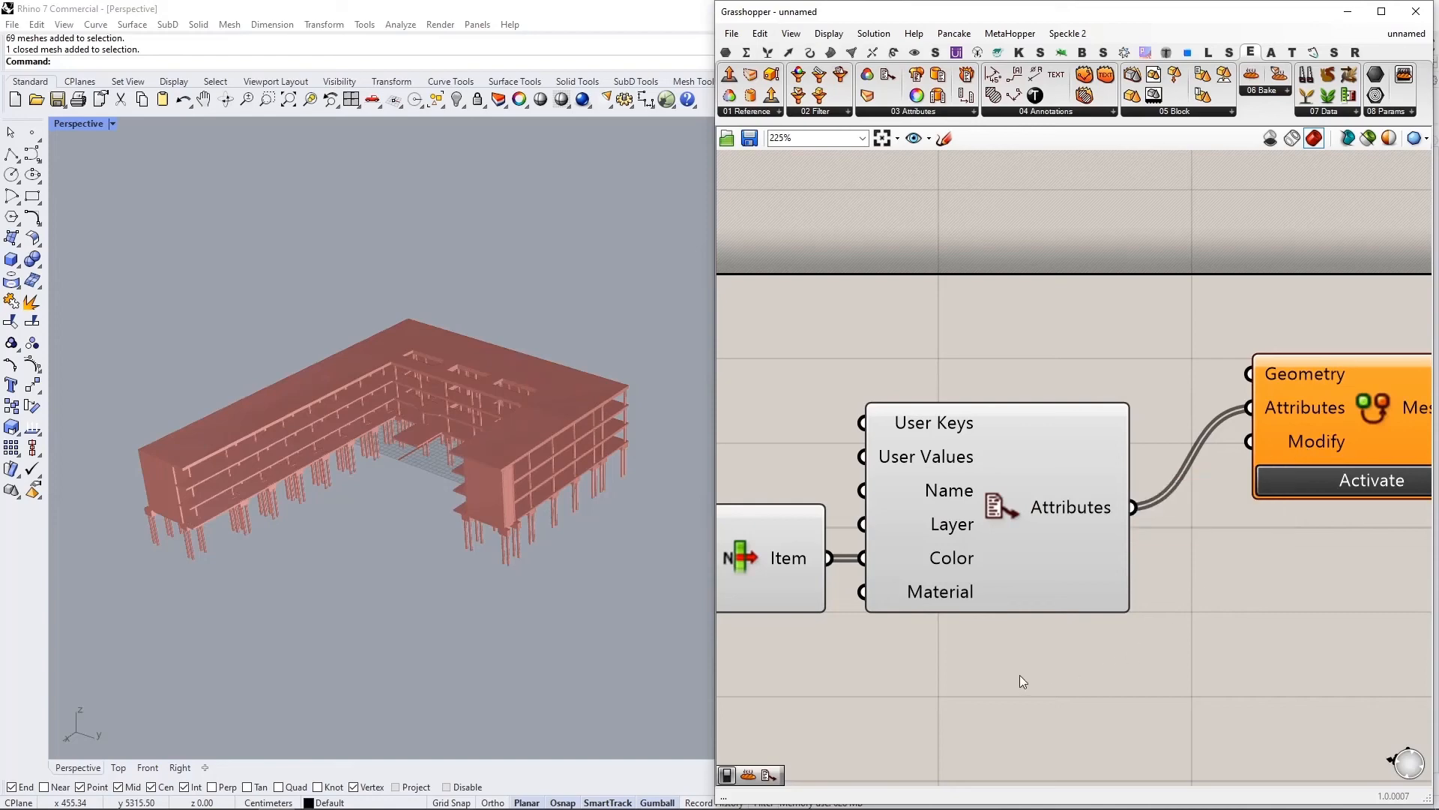
Step: Add a Boolean Toggle set to True and connect it to the Modify input of Modify RhinoObject Attributes
{"action": "double_click", "coordinate": [1031, 651]}
{"action": "type", "text": "boolean"}
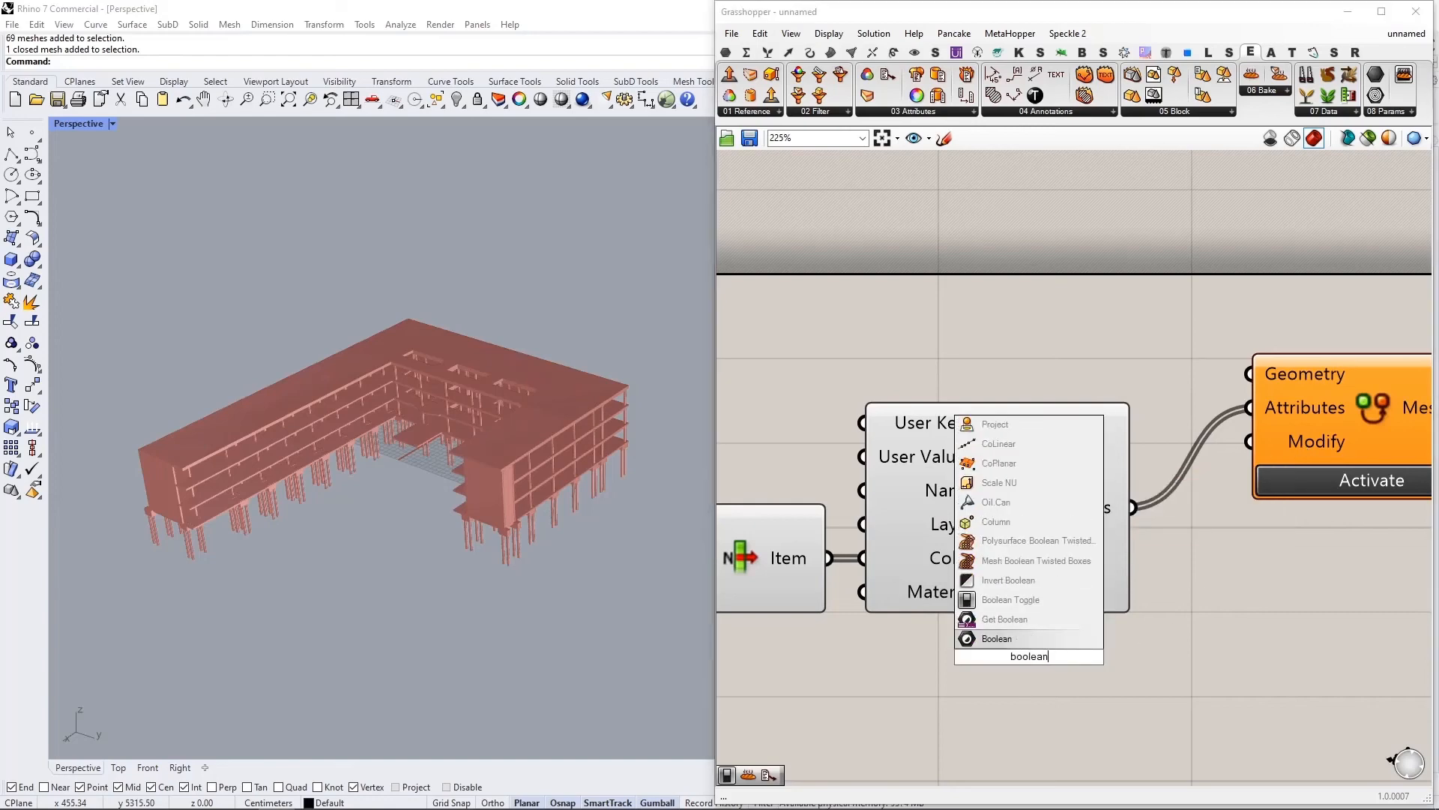
{"action": "left_click", "coordinate": [1033, 600]}
{"action": "double_click", "coordinate": [1105, 654]}
{"action": "left_click_drag", "start_coordinate": [1155, 655], "coordinate": [1250, 442]}
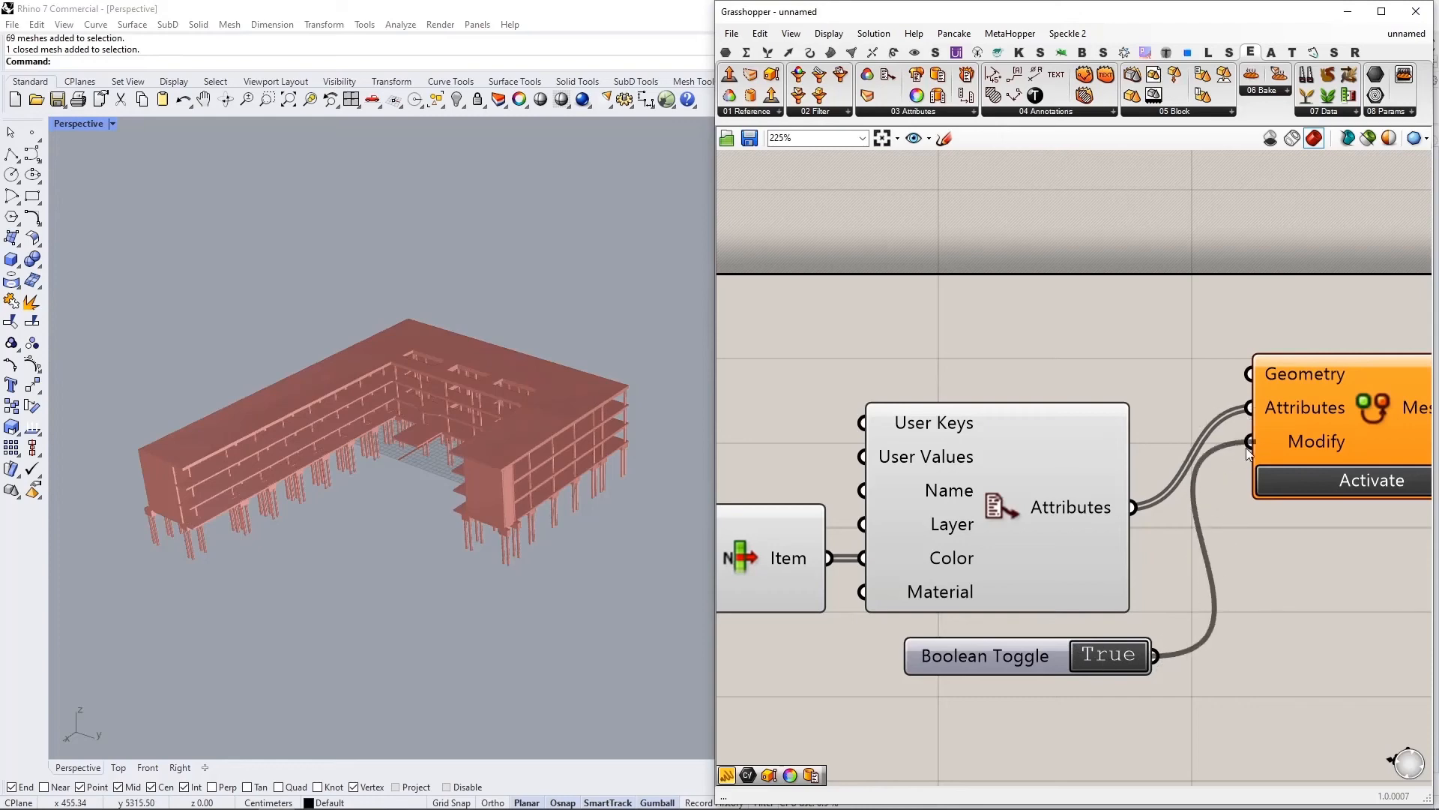
Step: Connect the referenced Geometry output to the Geometry input of Modify RhinoObject Attributes
{"action": "scroll", "coordinate": [1302, 327], "scroll_direction": "down", "scroll_amount": 5}
{"action": "left_click_drag", "start_coordinate": [1288, 337], "coordinate": [799, 378]}
{"action": "scroll", "coordinate": [1239, 322], "scroll_direction": "up", "scroll_amount": 2}
{"action": "scroll", "coordinate": [952, 341], "scroll_direction": "down", "scroll_amount": 2}
{"action": "scroll", "coordinate": [799, 378], "scroll_direction": "up", "scroll_amount": 3}
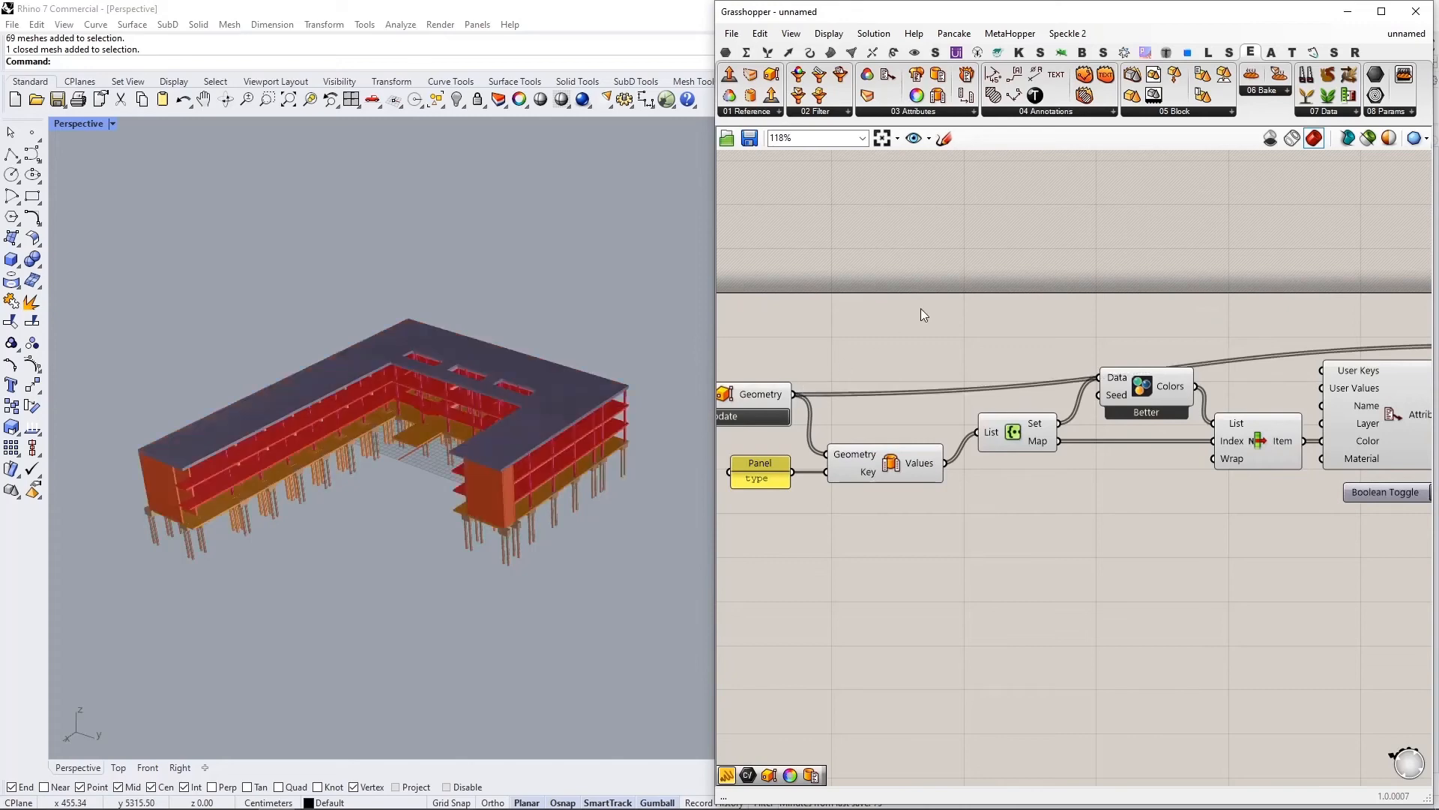
Step: Examine the recoloured slabs, beams and columns up close from below in the Rhino viewport
{"action": "scroll", "coordinate": [195, 491], "scroll_direction": "up", "scroll_amount": 5}
{"action": "right_click_drag", "start_coordinate": [217, 474], "coordinate": [281, 385]}
{"action": "right_click_drag", "start_coordinate": [343, 309], "coordinate": [368, 261]}
{"action": "scroll", "coordinate": [348, 282], "scroll_direction": "up", "scroll_amount": 5}
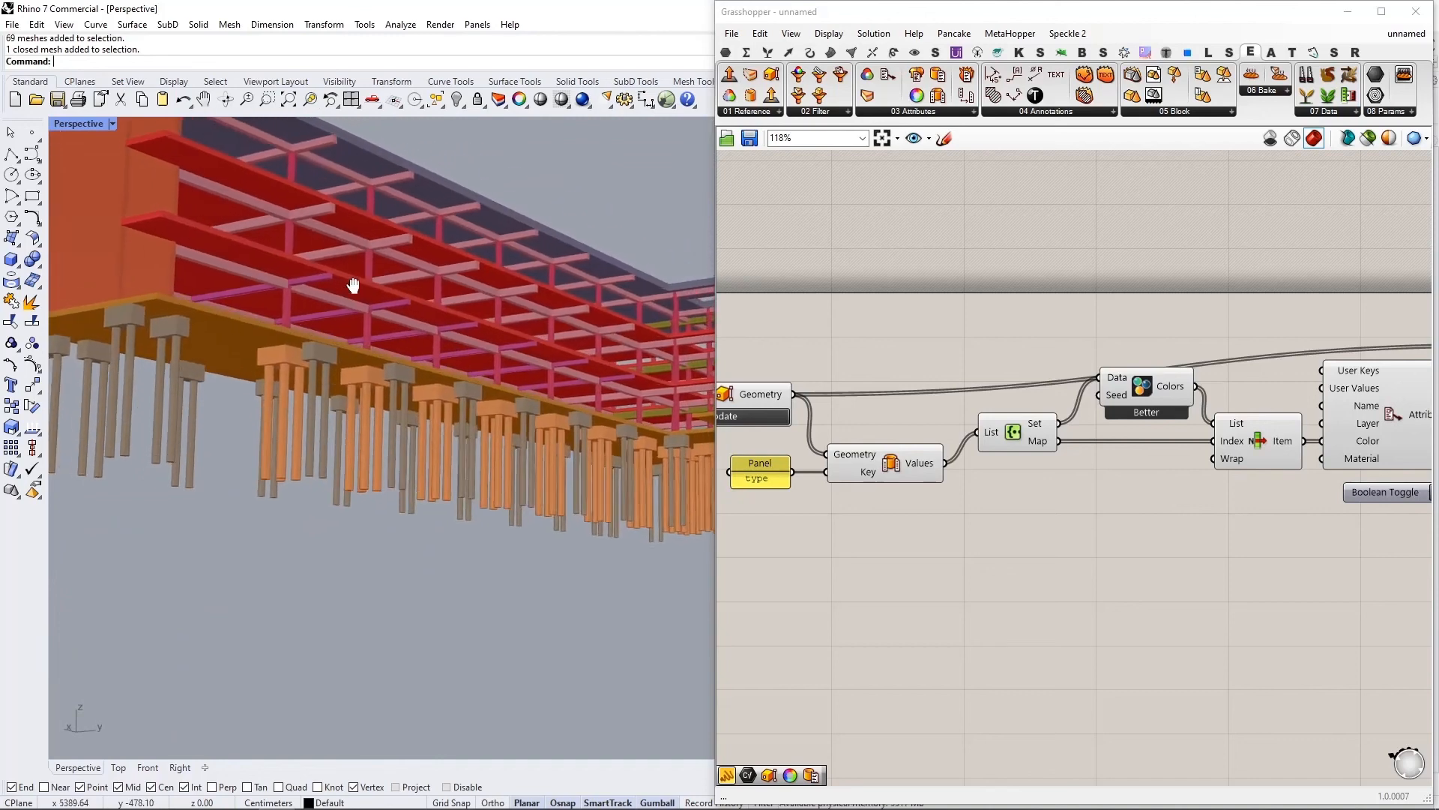
{"action": "scroll", "coordinate": [368, 233], "scroll_direction": "up", "scroll_amount": 3}
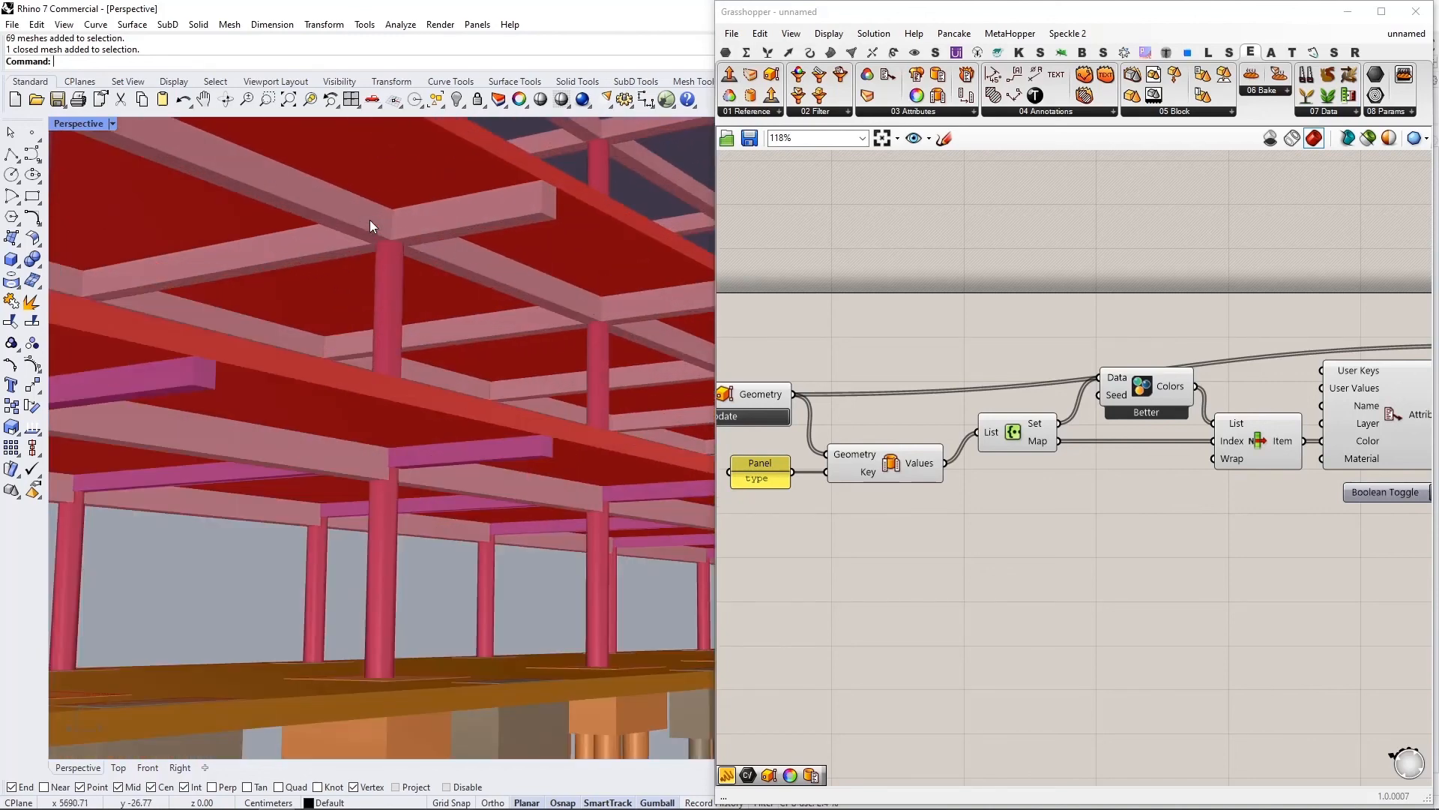
{"action": "scroll", "coordinate": [371, 219], "scroll_direction": "down", "scroll_amount": 5}
{"action": "scroll", "coordinate": [410, 210], "scroll_direction": "down", "scroll_amount": 3}
Step: Select a column and two beams one after another to compare their colours by type, and clear the selection
{"action": "right_click_drag", "start_coordinate": [434, 219], "coordinate": [325, 288], "text": "shift"}
{"action": "right_click_drag", "start_coordinate": [480, 330], "coordinate": [451, 432]}
{"action": "scroll", "coordinate": [429, 385], "scroll_direction": "up", "scroll_amount": 4}
{"action": "left_click", "coordinate": [429, 381]}
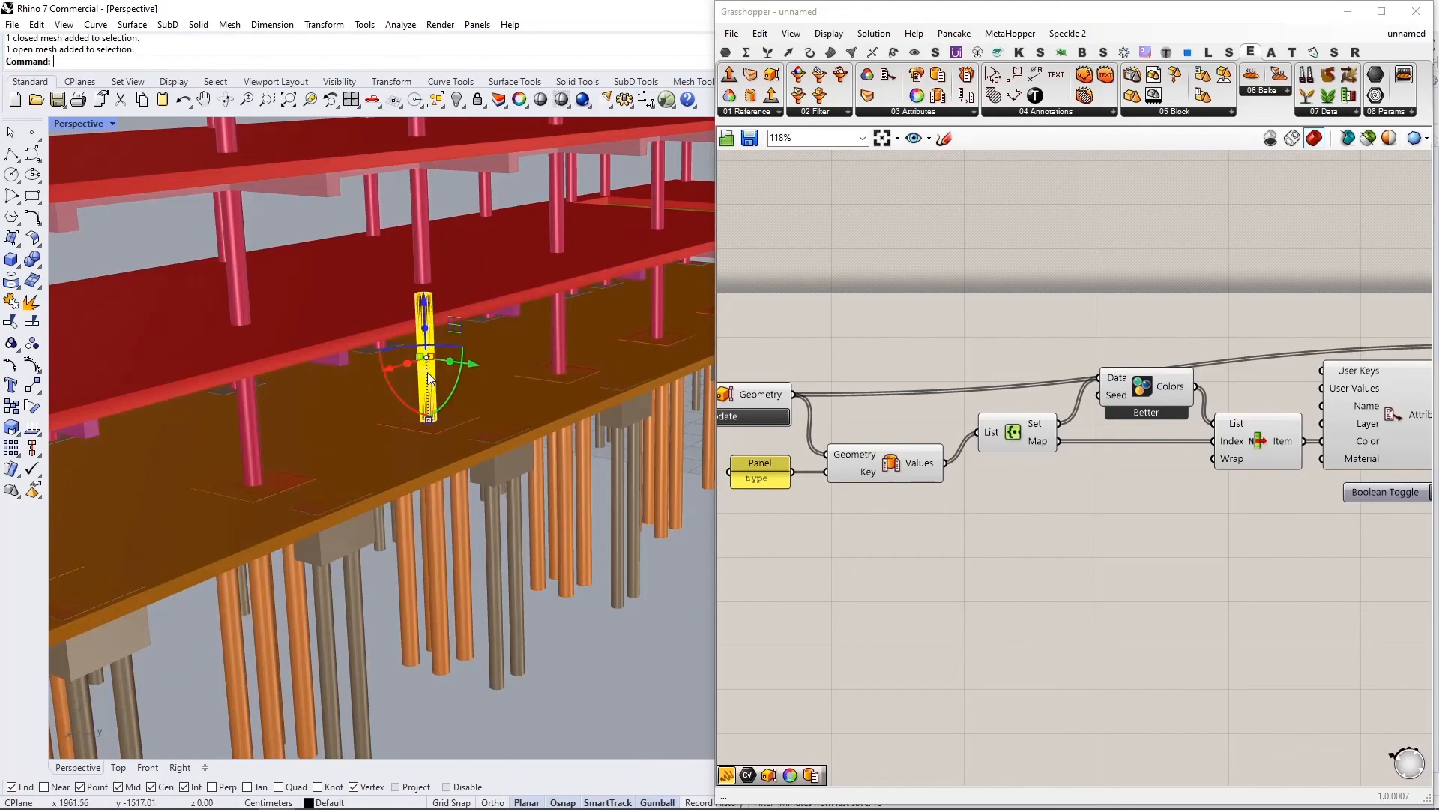
{"action": "scroll", "coordinate": [425, 228], "scroll_direction": "down", "scroll_amount": 2}
{"action": "scroll", "coordinate": [413, 246], "scroll_direction": "down", "scroll_amount": 4}
{"action": "right_click_drag", "start_coordinate": [413, 258], "coordinate": [501, 300]}
{"action": "scroll", "coordinate": [483, 355], "scroll_direction": "up", "scroll_amount": 6}
{"action": "left_click", "coordinate": [491, 357]}
{"action": "scroll", "coordinate": [506, 349], "scroll_direction": "down", "scroll_amount": 5}
{"action": "scroll", "coordinate": [501, 344], "scroll_direction": "up", "scroll_amount": 2}
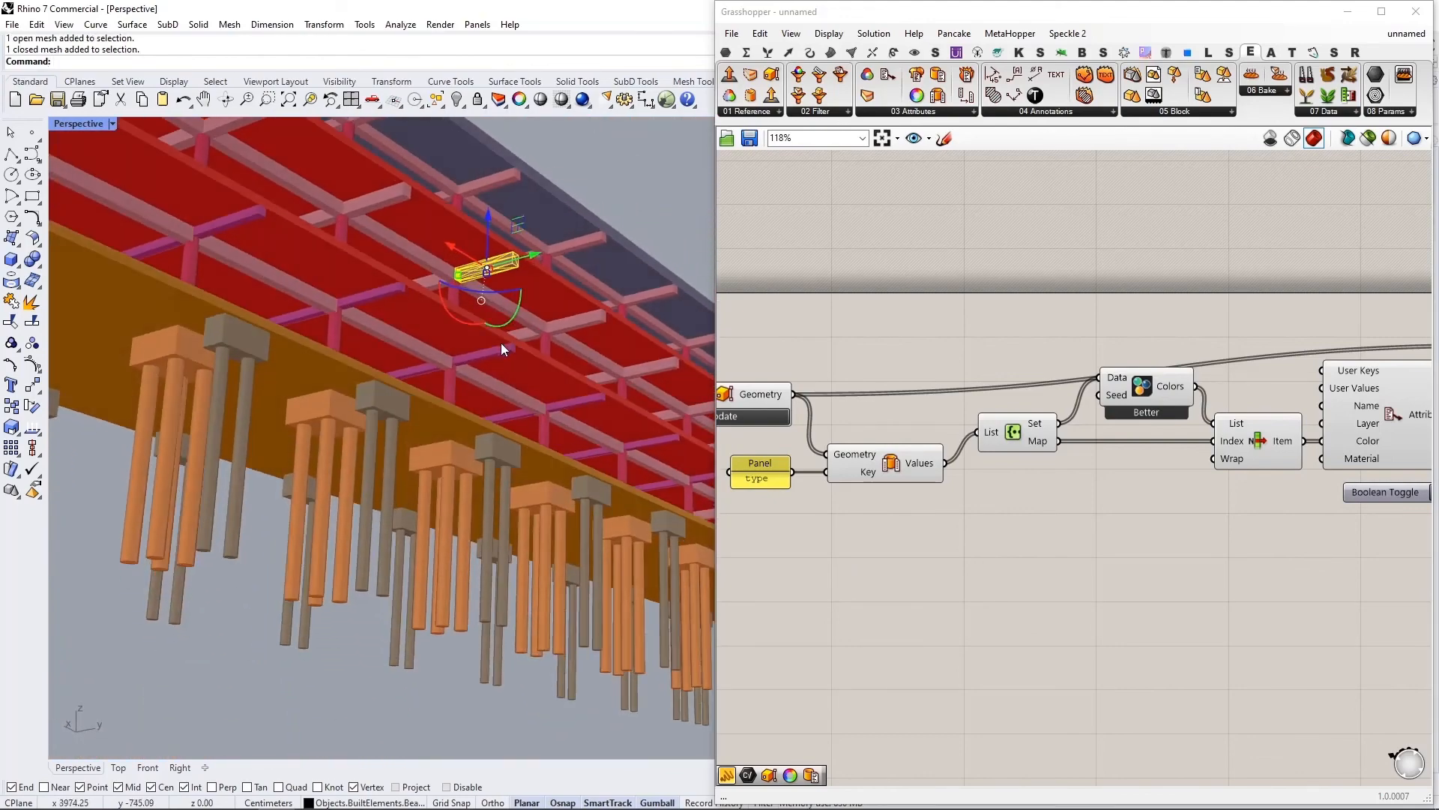
{"action": "scroll", "coordinate": [501, 345], "scroll_direction": "up", "scroll_amount": 7}
{"action": "left_click", "coordinate": [488, 368]}
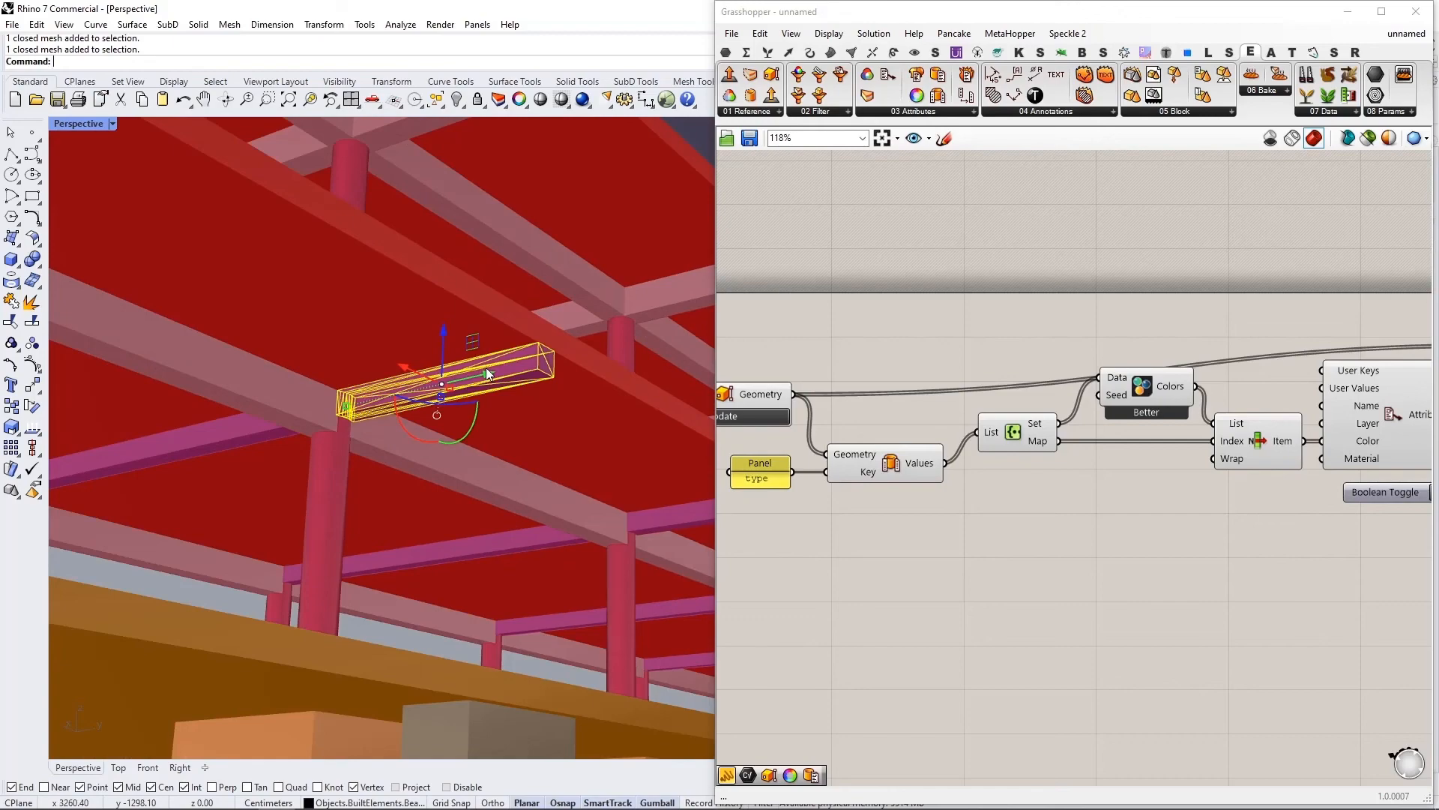
{"action": "key", "text": "Escape"}
{"action": "scroll", "coordinate": [479, 376], "scroll_direction": "down", "scroll_amount": 10}
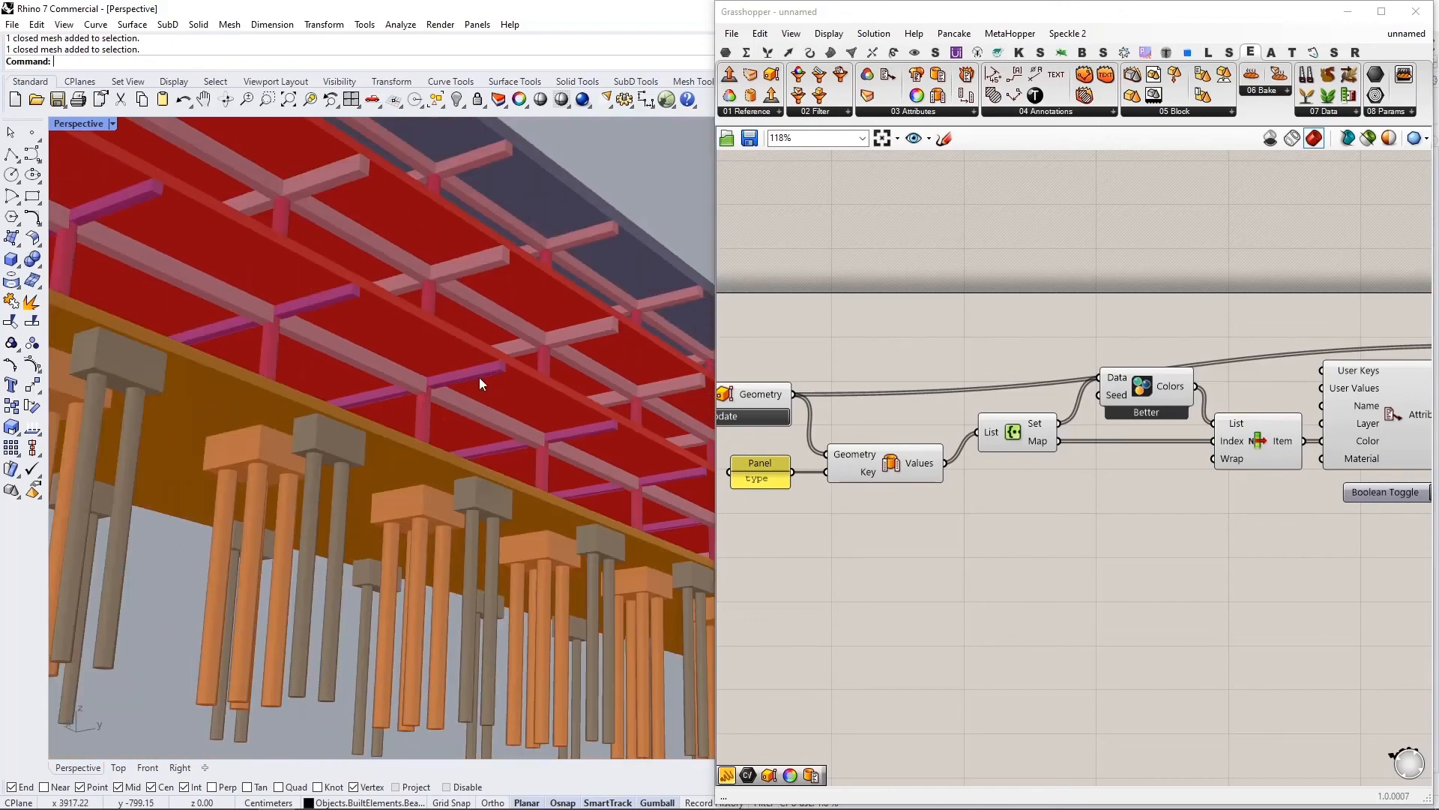
{"action": "right_click_drag", "start_coordinate": [512, 416], "coordinate": [303, 357]}
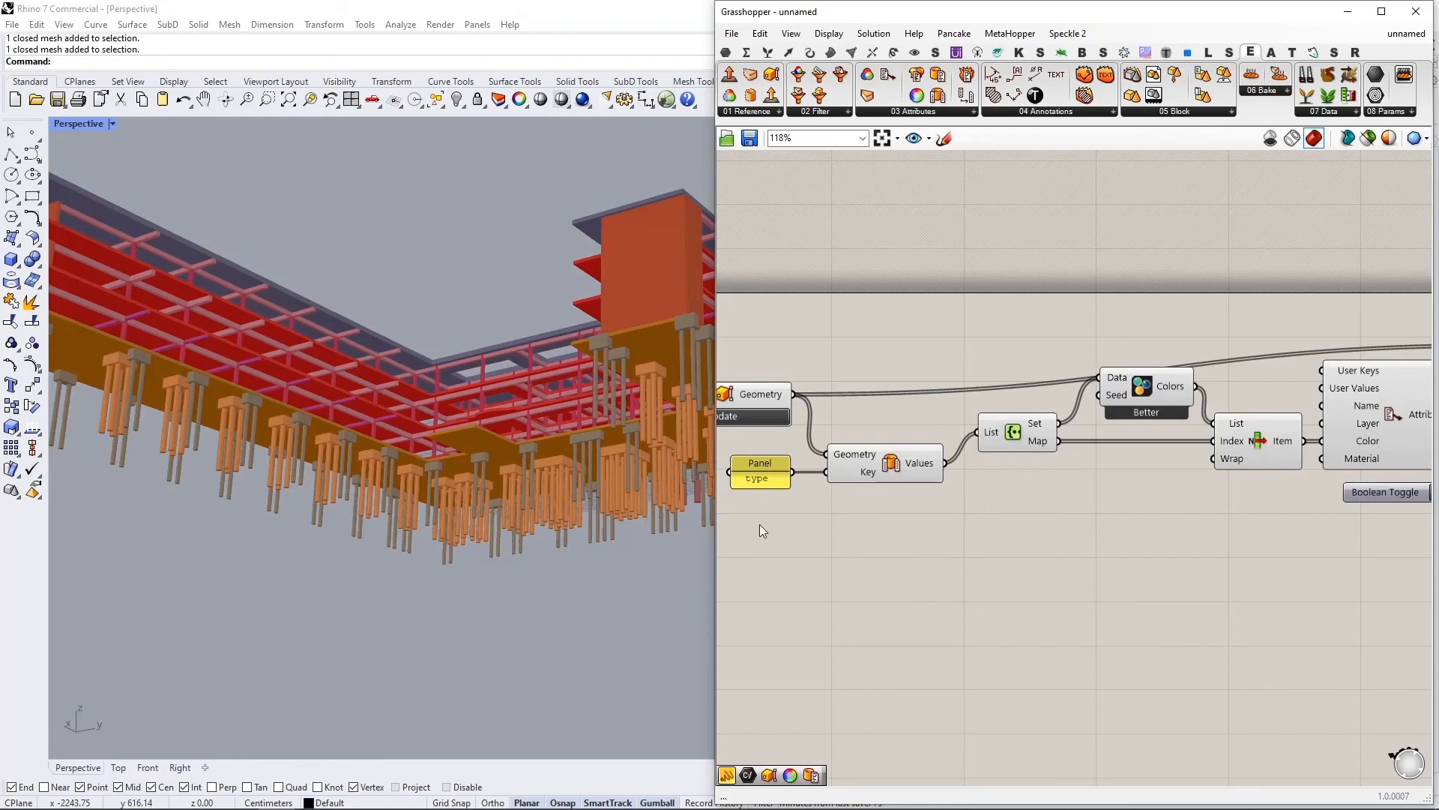
Step: Change the text of the Key panel to "level" so the meshes are coloured by level
{"action": "right_click_drag", "start_coordinate": [765, 530], "coordinate": [869, 536]}
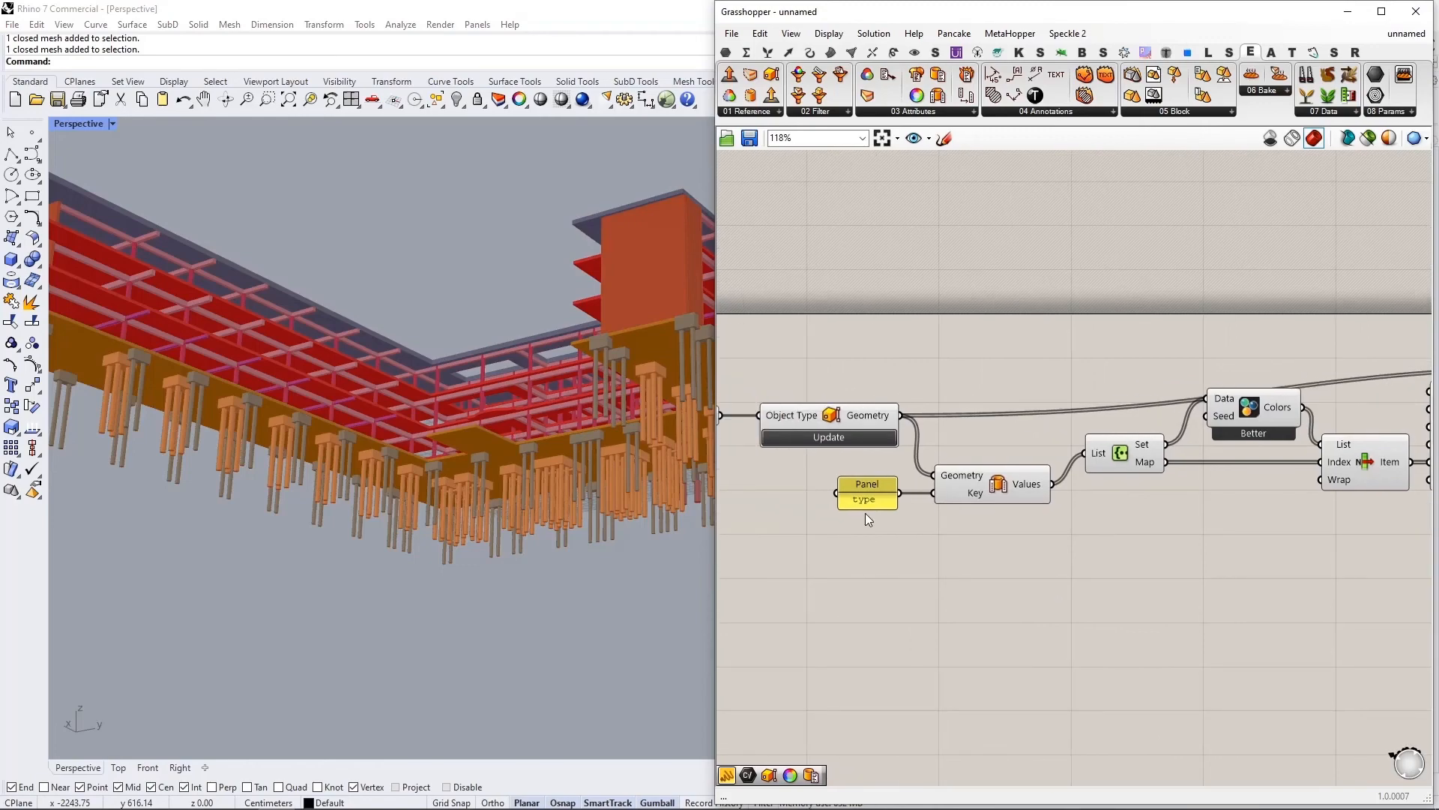
{"action": "scroll", "coordinate": [866, 515], "scroll_direction": "up", "scroll_amount": 4}
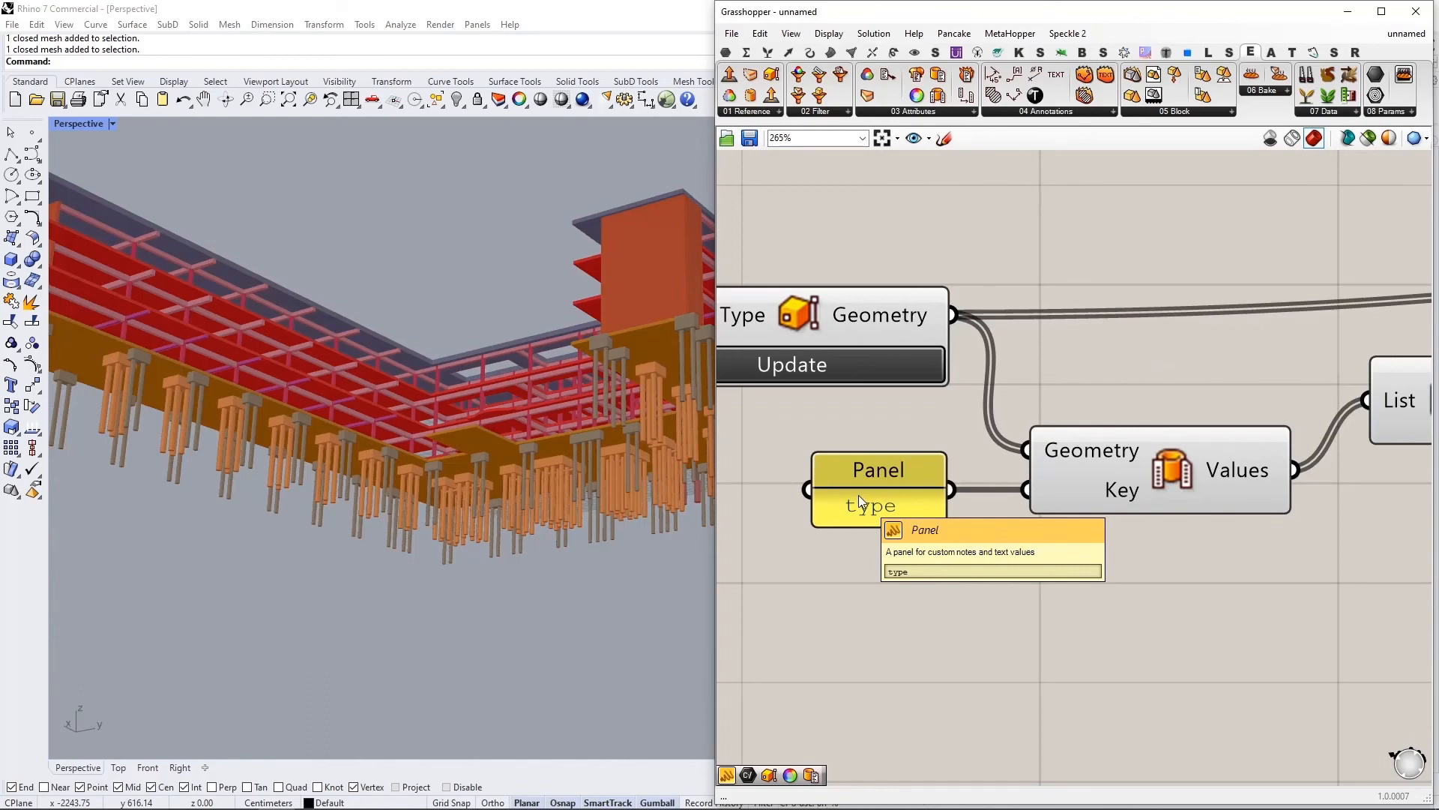
{"action": "double_click", "coordinate": [857, 495]}
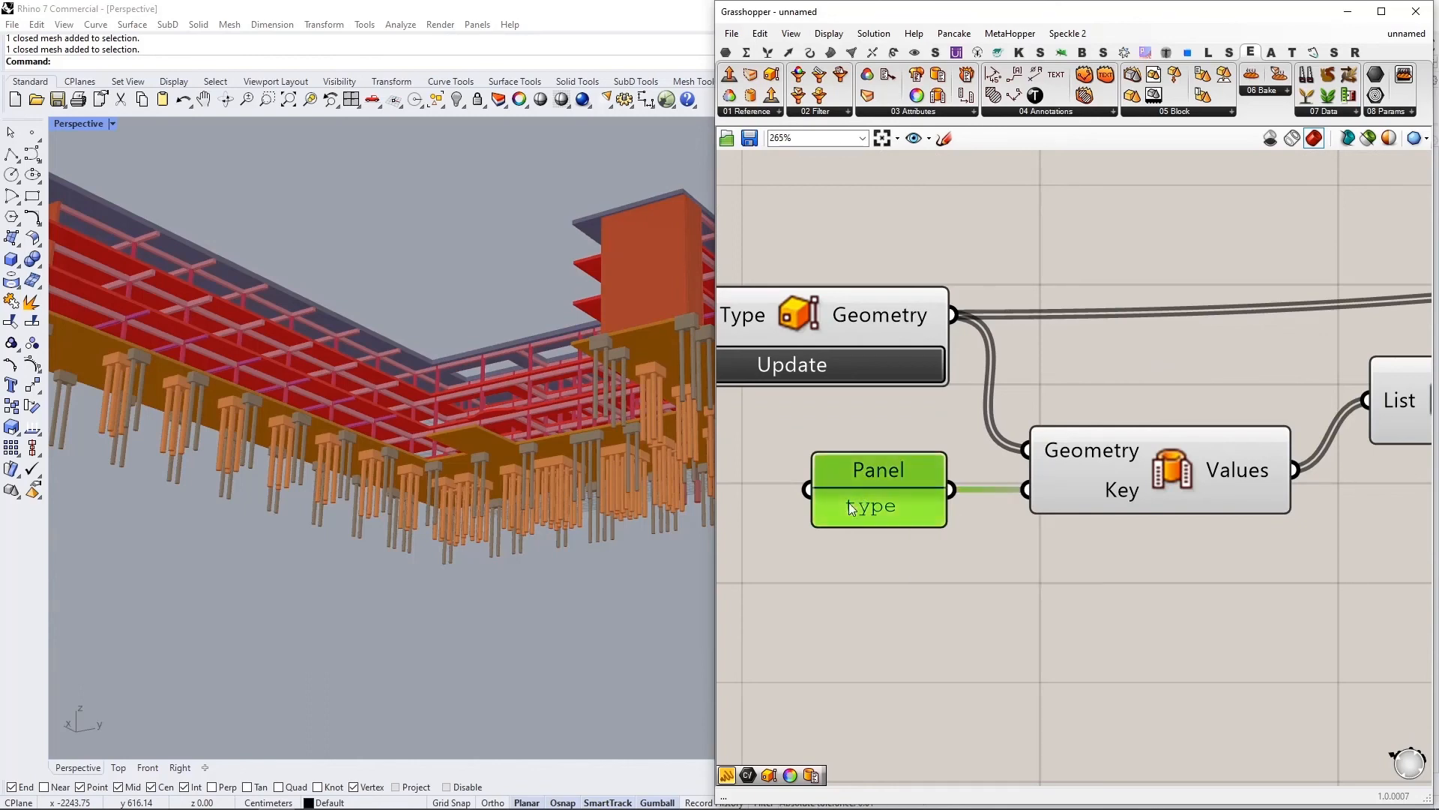
{"action": "type", "text": "1evel"}
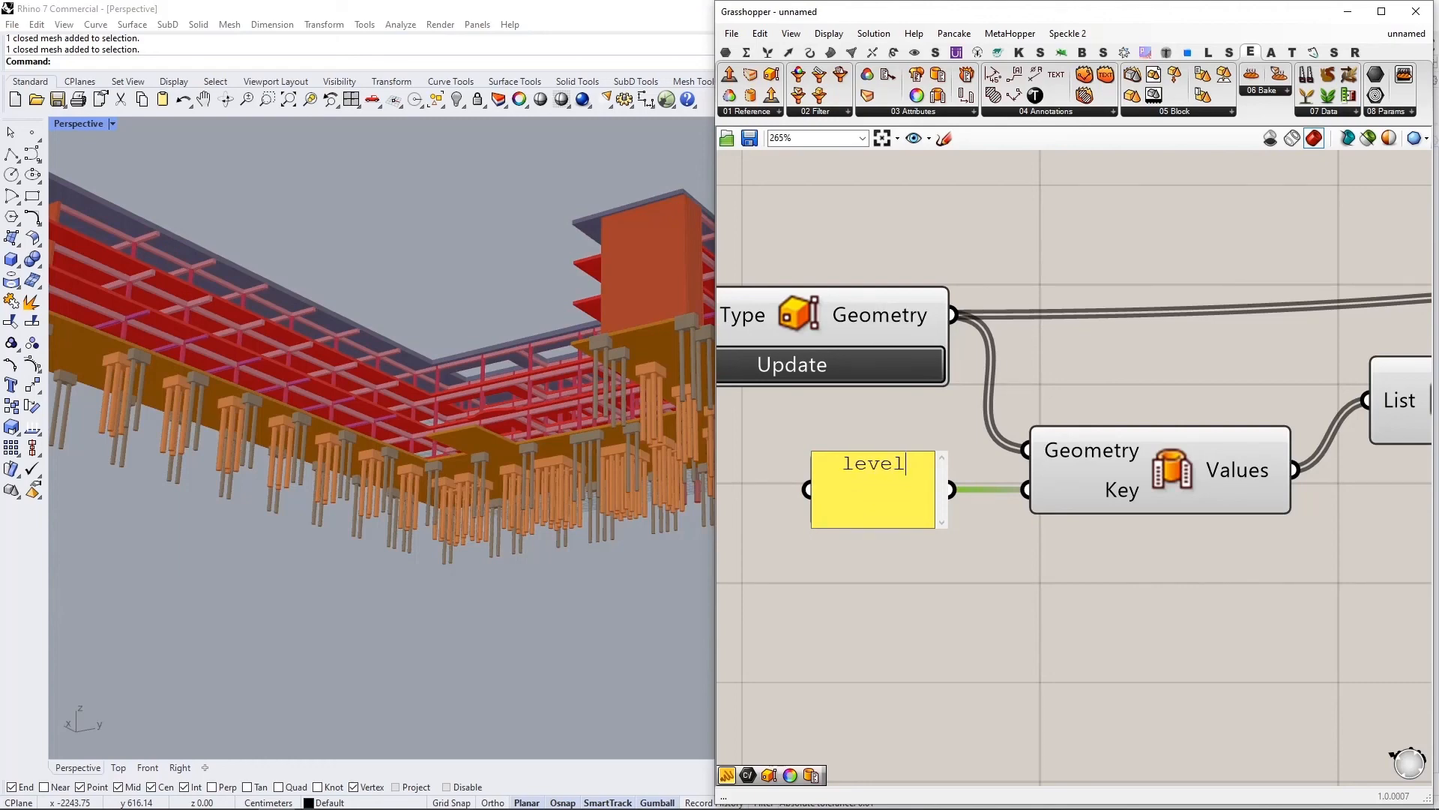
{"action": "left_click", "coordinate": [956, 614]}
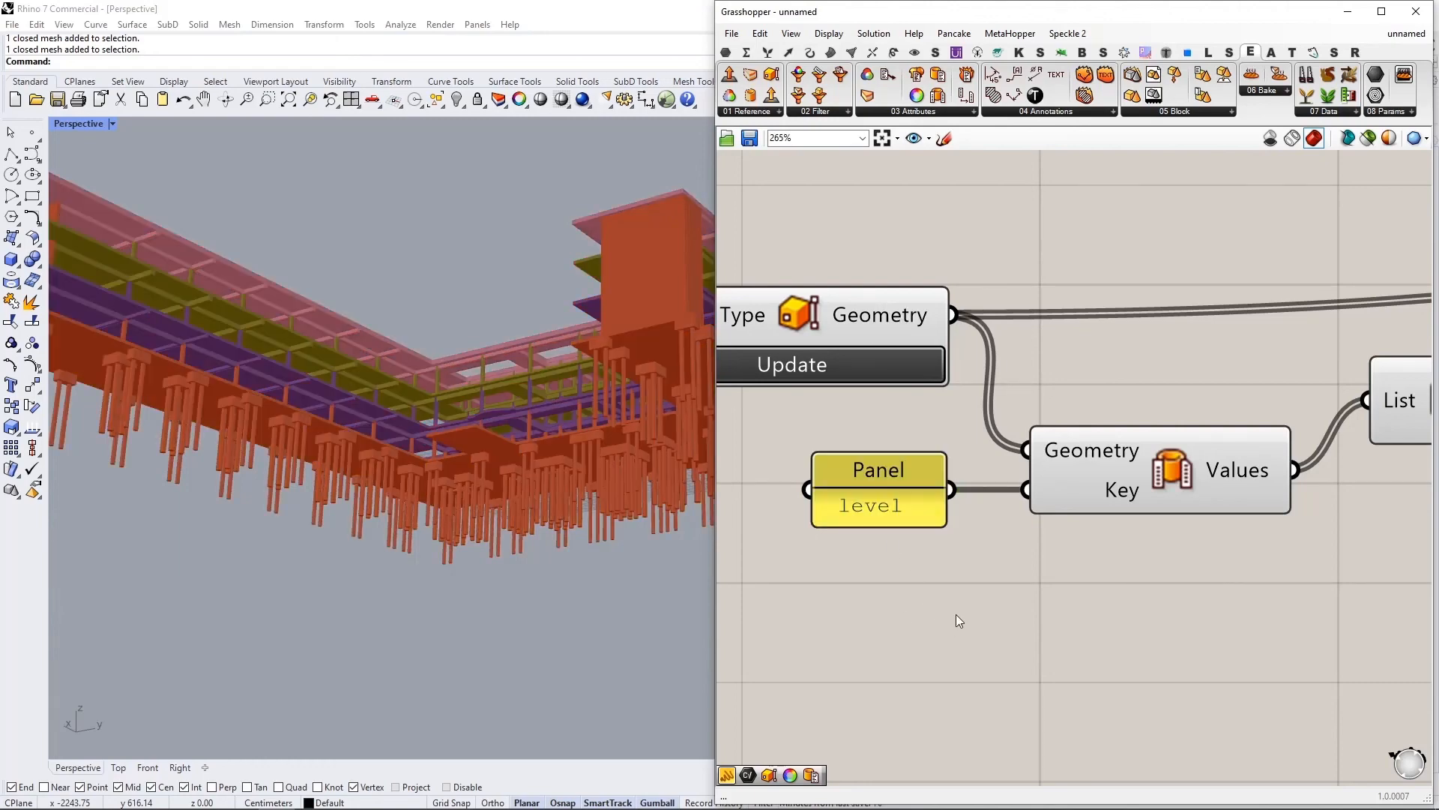
Step: Examine the building's storeys and foundations from several angles to check the colouring by level
{"action": "scroll", "coordinate": [334, 369], "scroll_direction": "down", "scroll_amount": 5}
{"action": "right_click_drag", "start_coordinate": [334, 369], "coordinate": [336, 448]}
{"action": "scroll", "coordinate": [186, 418], "scroll_direction": "up", "scroll_amount": 4}
{"action": "scroll", "coordinate": [204, 420], "scroll_direction": "up", "scroll_amount": 5}
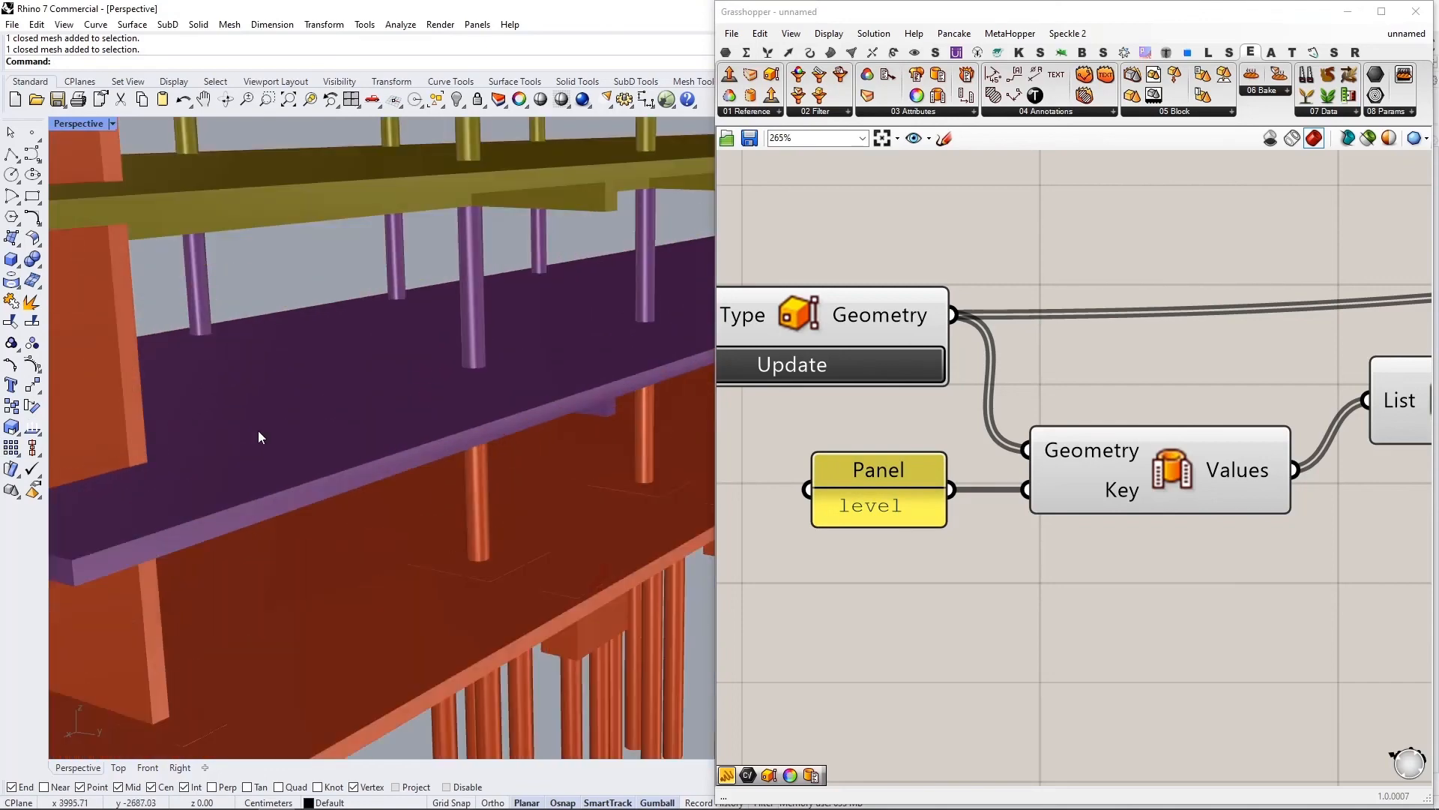
{"action": "scroll", "coordinate": [258, 431], "scroll_direction": "down", "scroll_amount": 6}
{"action": "right_click_drag", "start_coordinate": [290, 433], "coordinate": [286, 404]}
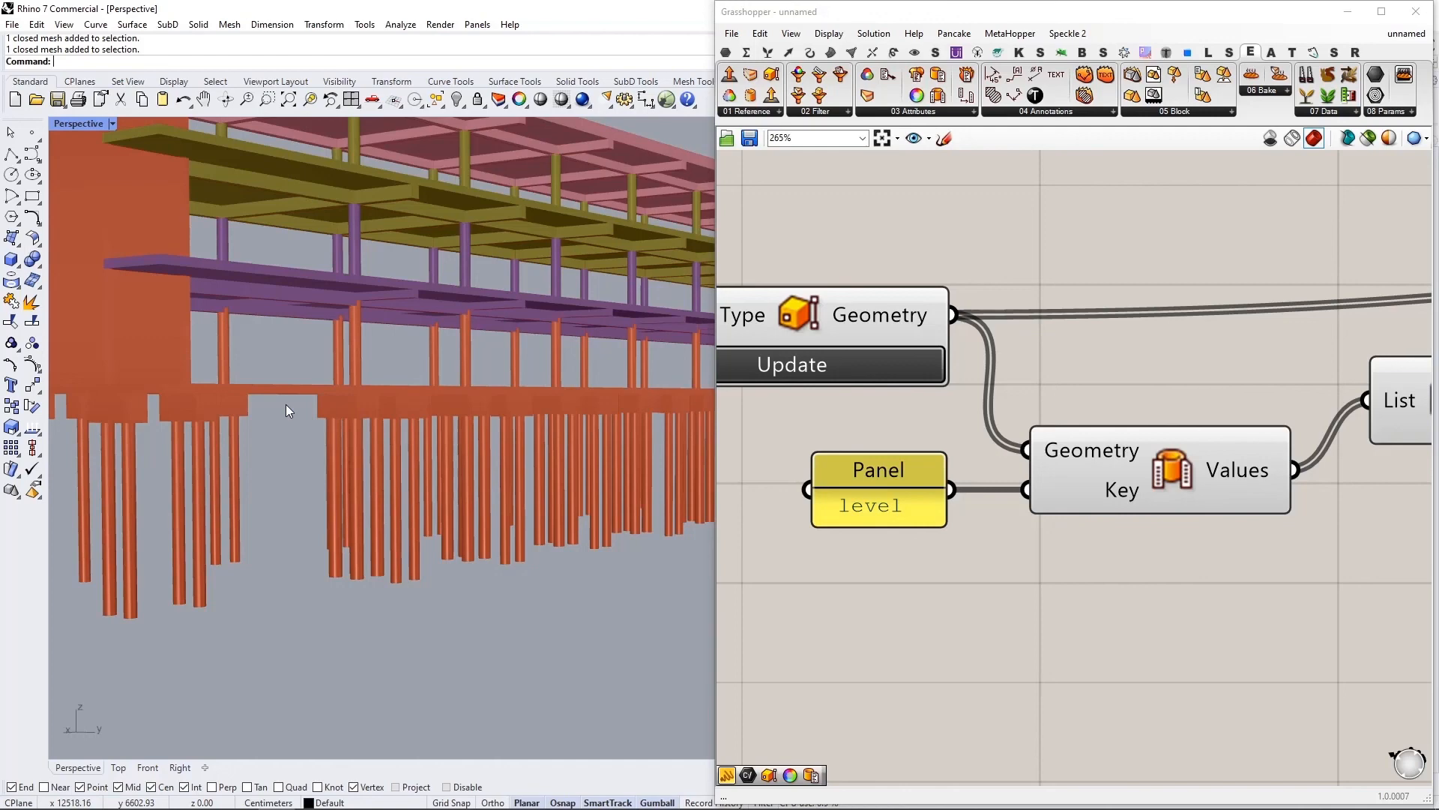
{"action": "right_click_drag", "start_coordinate": [371, 378], "coordinate": [415, 272]}
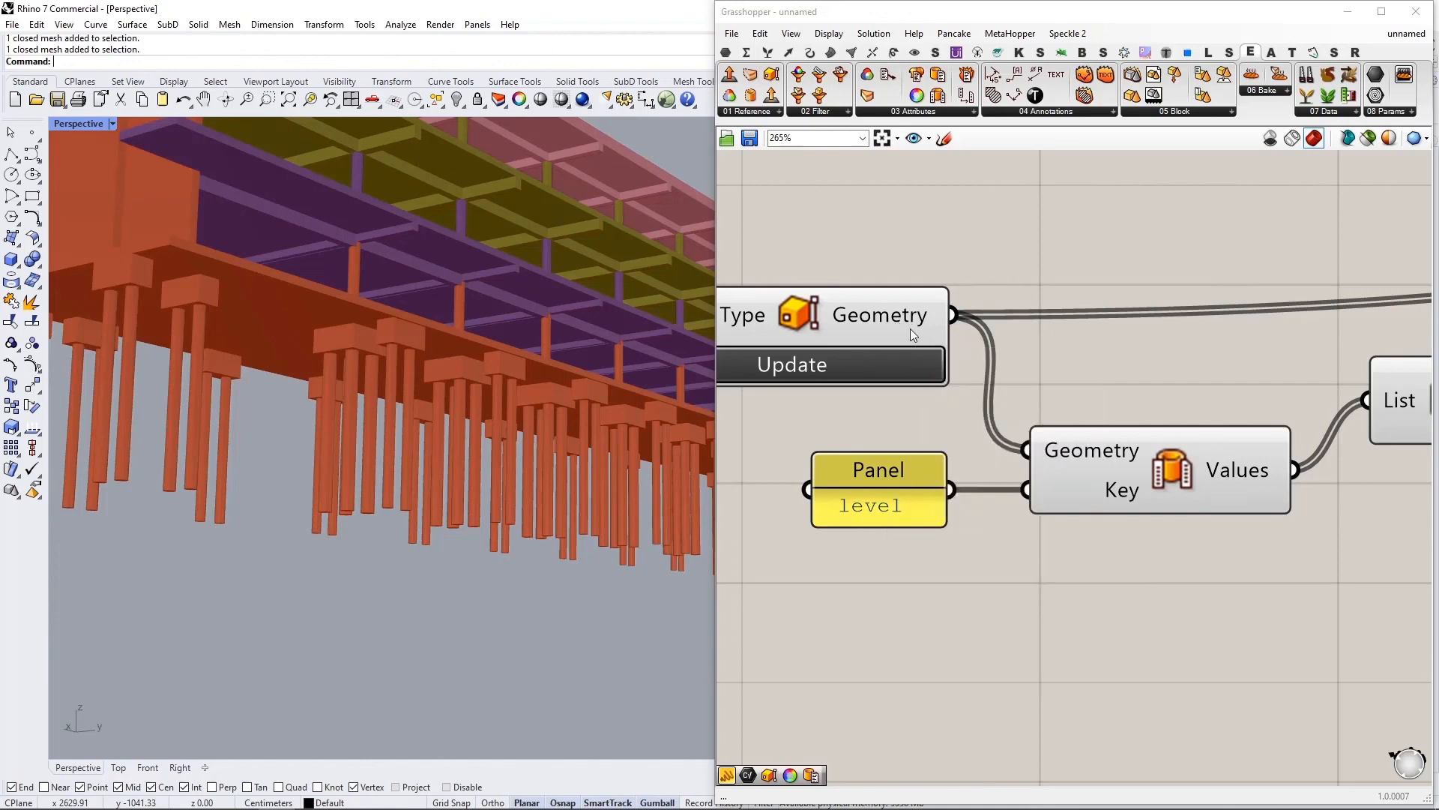
Step: Add the attributes component with Name, Layer and Color outputs, and connect the referenced Geometry to its input
{"action": "scroll", "coordinate": [910, 328], "scroll_direction": "down", "scroll_amount": 2}
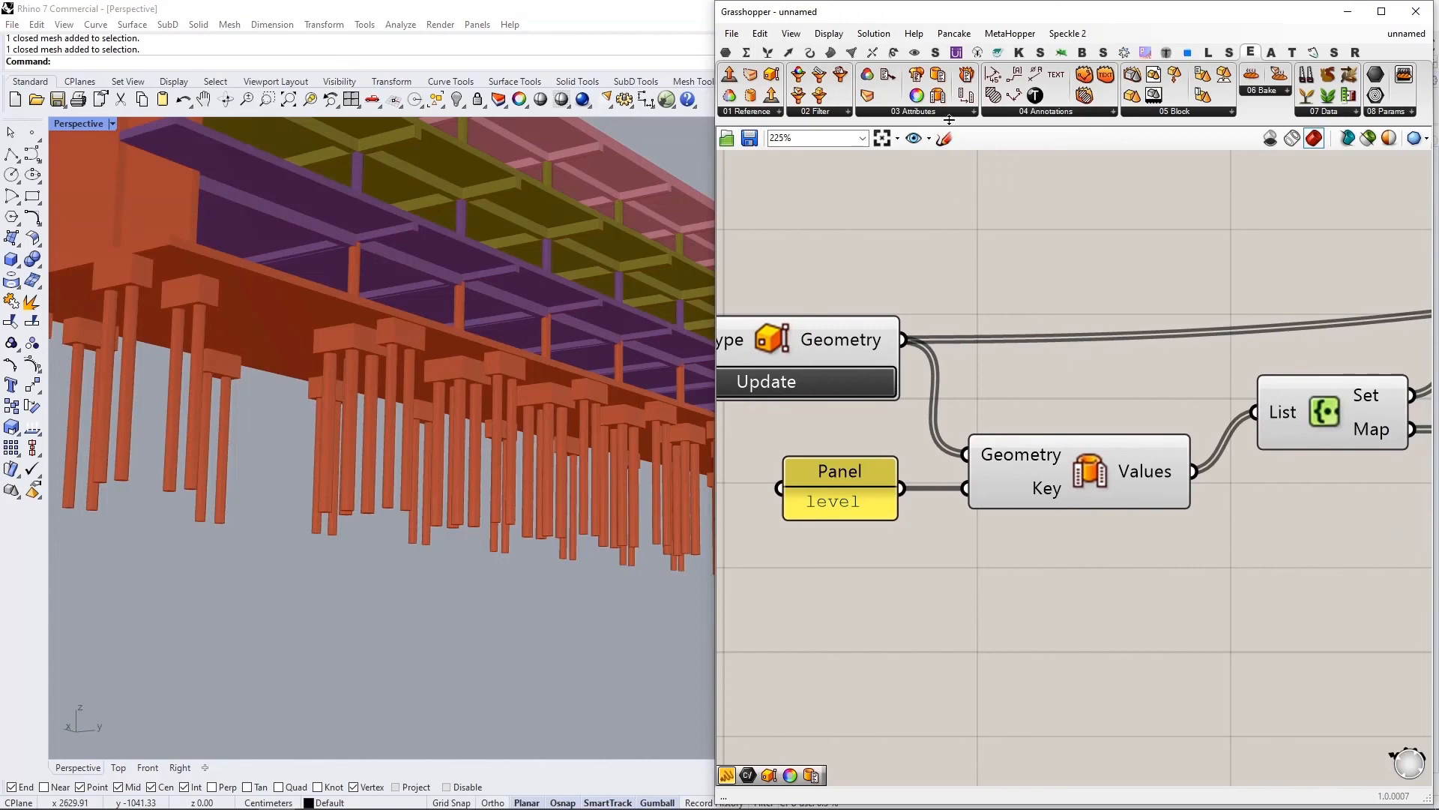
{"action": "left_click", "coordinate": [950, 113]}
{"action": "left_click_drag", "start_coordinate": [924, 225], "coordinate": [1032, 636]}
{"action": "left_click", "coordinate": [1032, 625]}
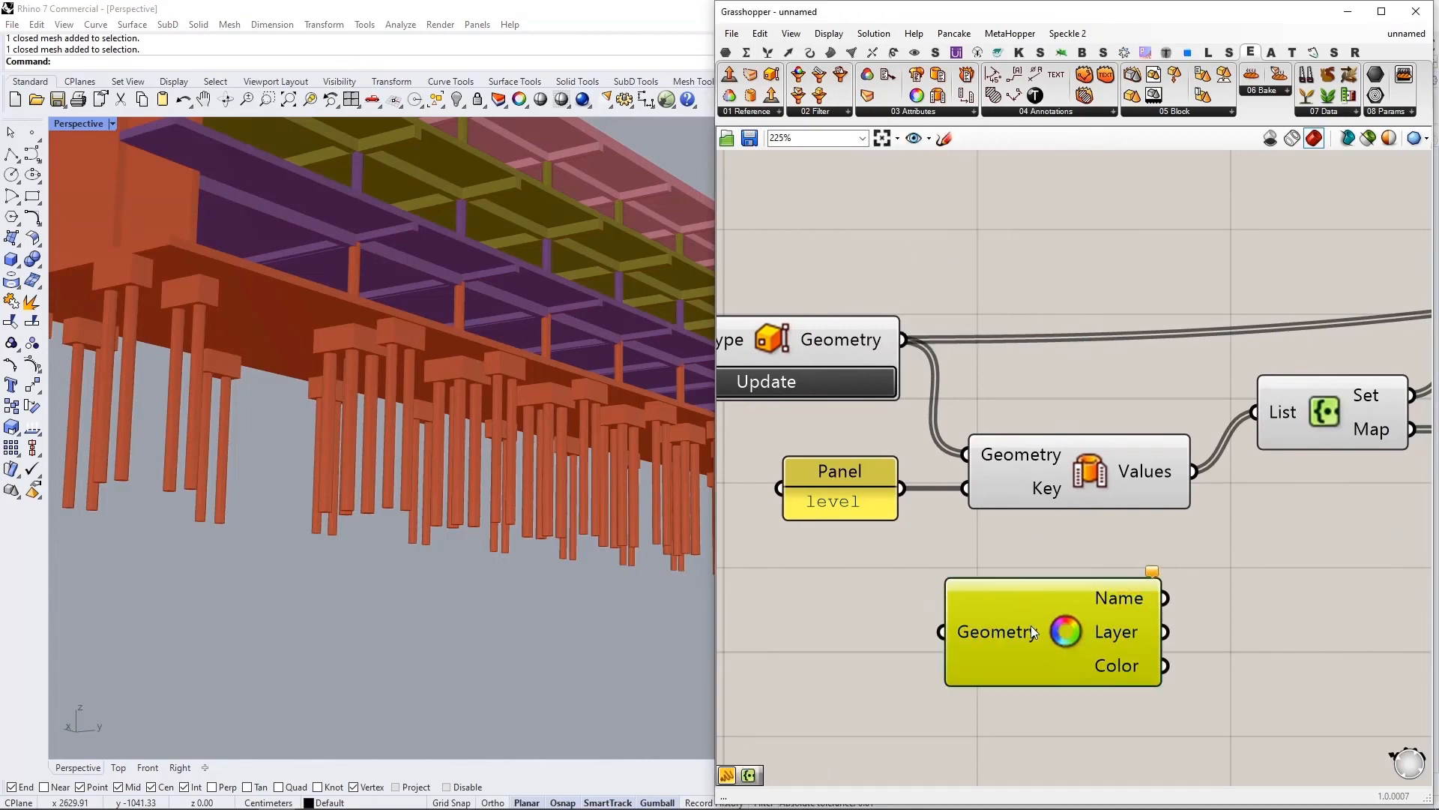
{"action": "left_click_drag", "start_coordinate": [904, 339], "coordinate": [942, 632]}
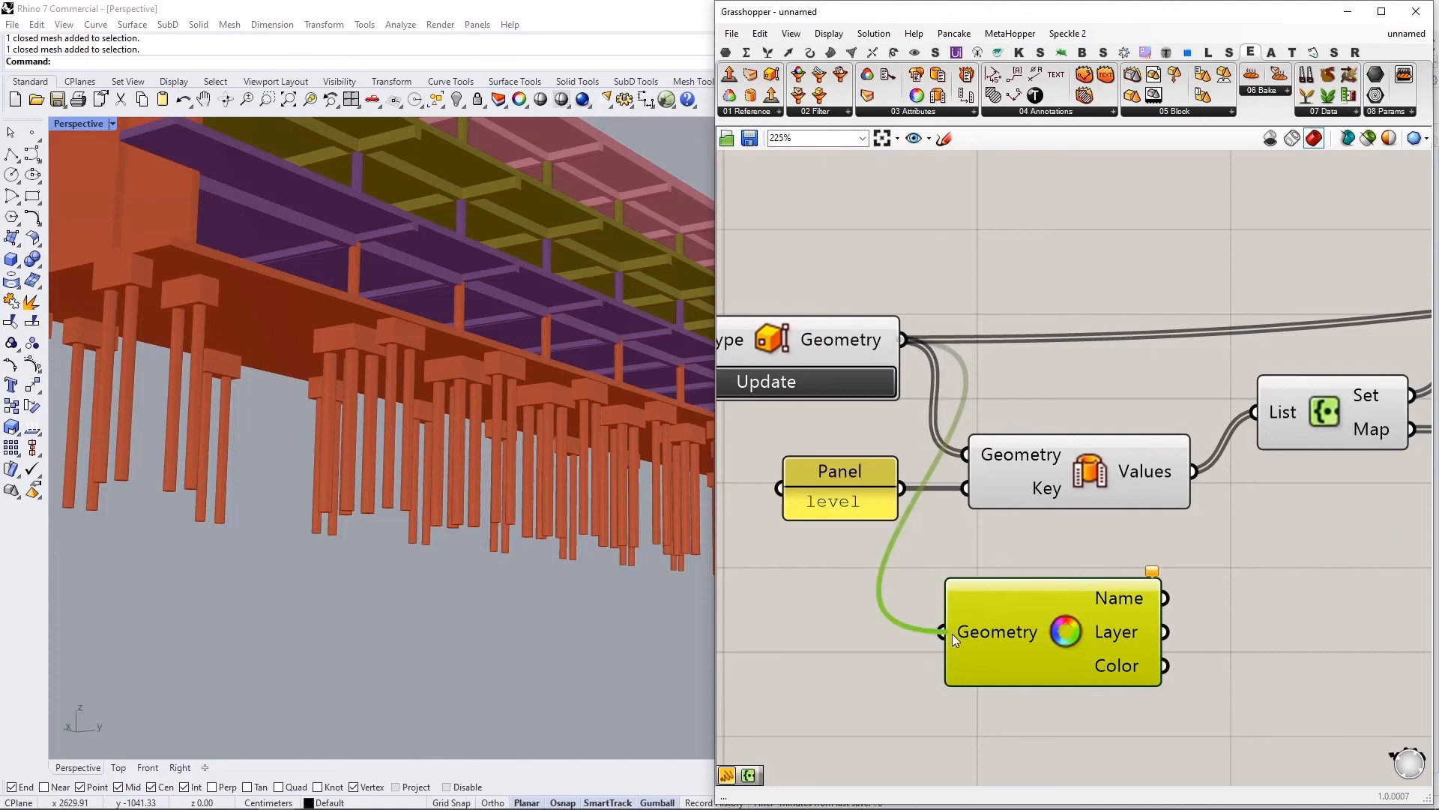
{"action": "mouse_move", "coordinate": [1117, 639]}
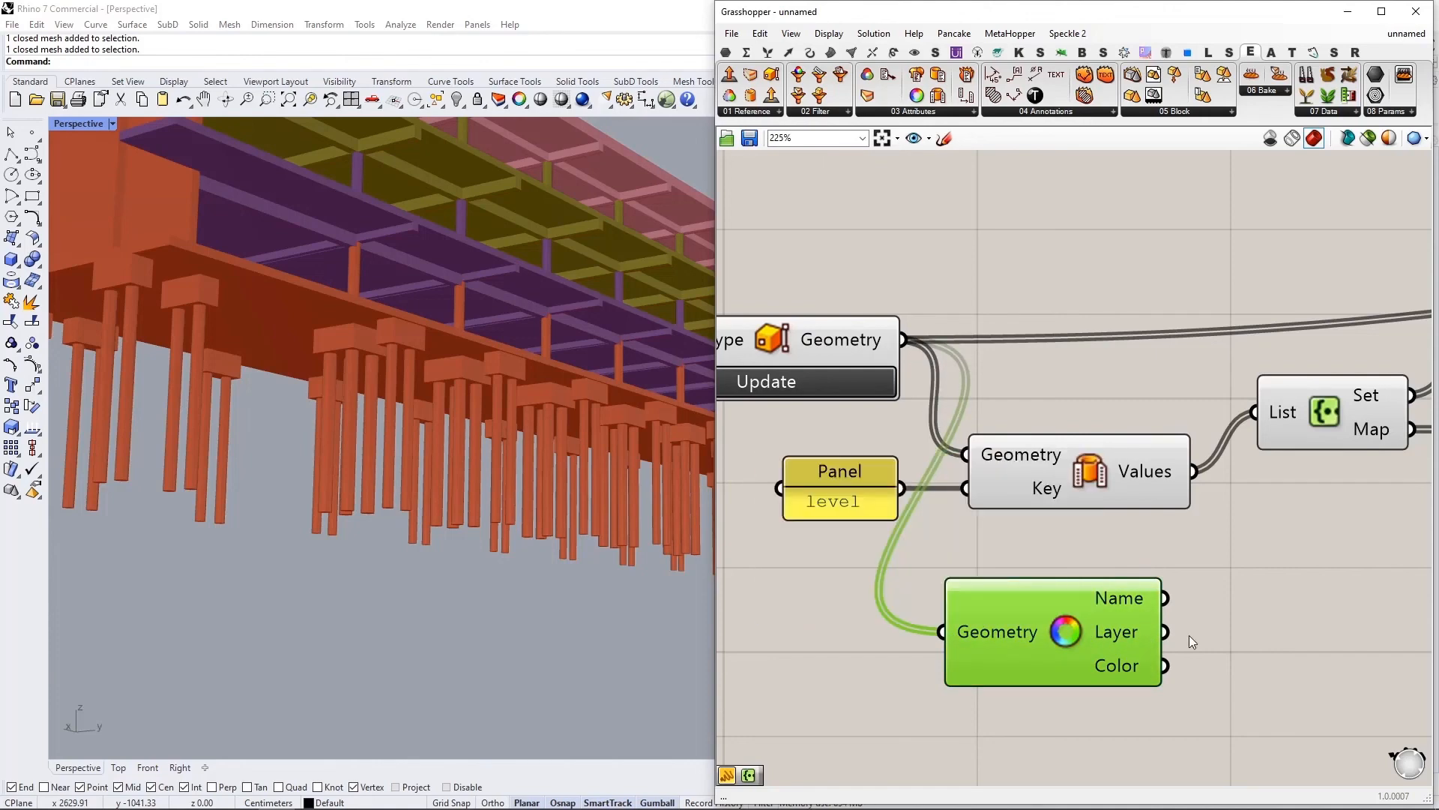
Step: Try to connect the Layer output directly to the List input of Create Set and check the component's error
{"action": "right_click_drag", "start_coordinate": [1232, 638], "coordinate": [1063, 514]}
{"action": "left_click_drag", "start_coordinate": [997, 509], "coordinate": [1094, 288], "text": "shift"}
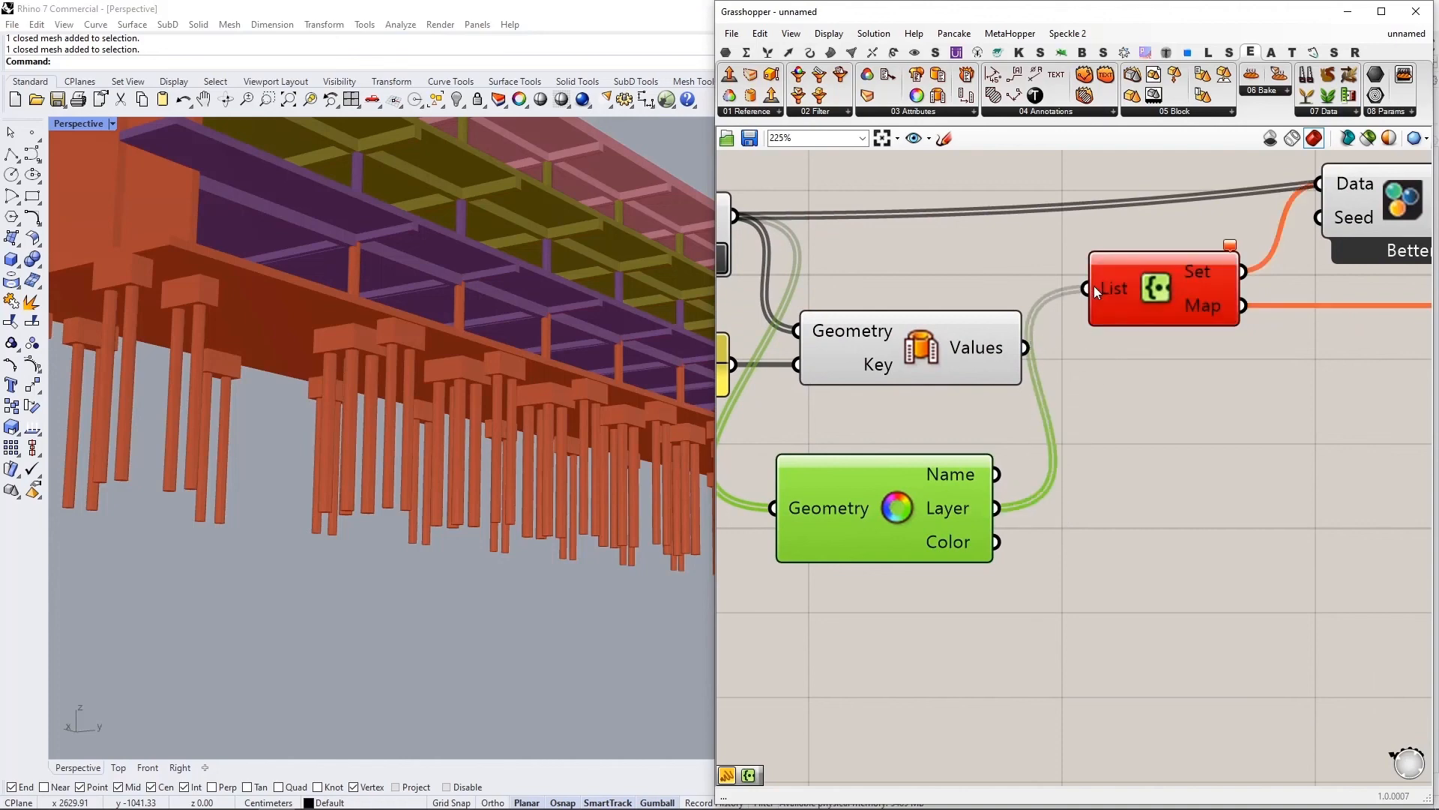
{"action": "left_click", "coordinate": [1194, 331]}
{"action": "mouse_move", "coordinate": [1232, 250]}
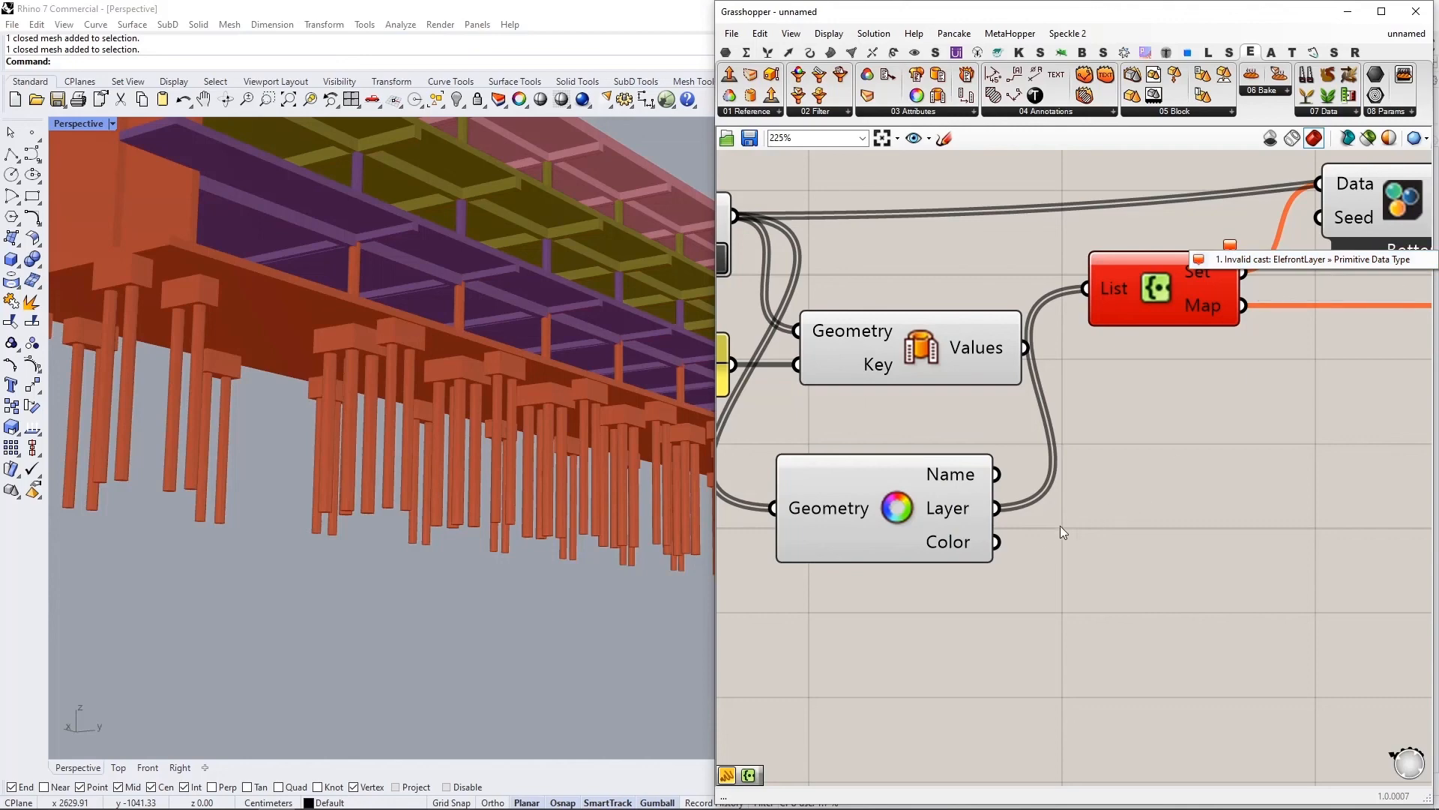
Step: Add a Panel fed by the Layer output and connect it as the only source of the Create Set List input
{"action": "double_click", "coordinate": [1113, 523]}
{"action": "type", "text": "panel"}
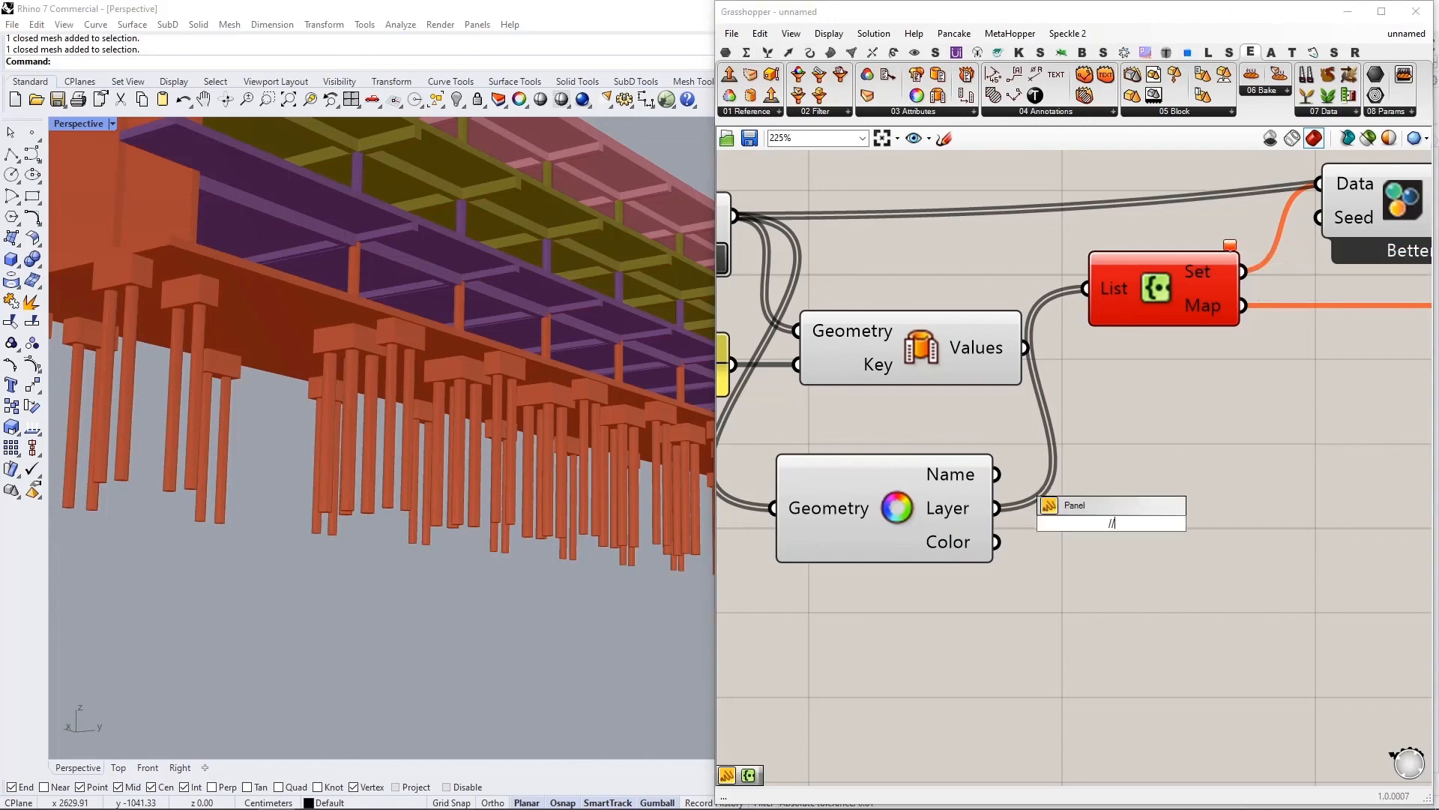
{"action": "key", "text": "Return"}
{"action": "left_click_drag", "start_coordinate": [1086, 539], "coordinate": [1151, 534]}
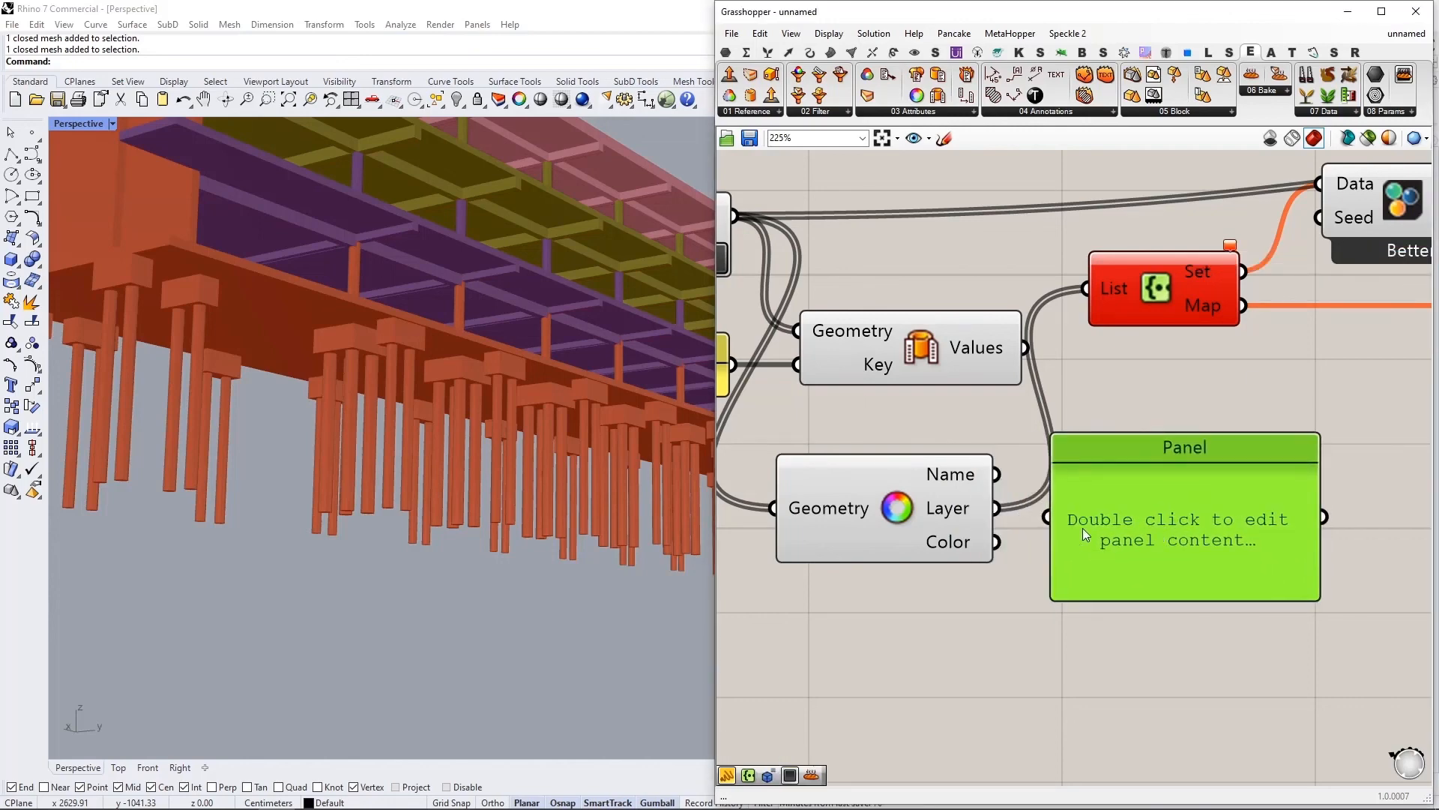
{"action": "left_click_drag", "start_coordinate": [1055, 519], "coordinate": [1093, 493]}
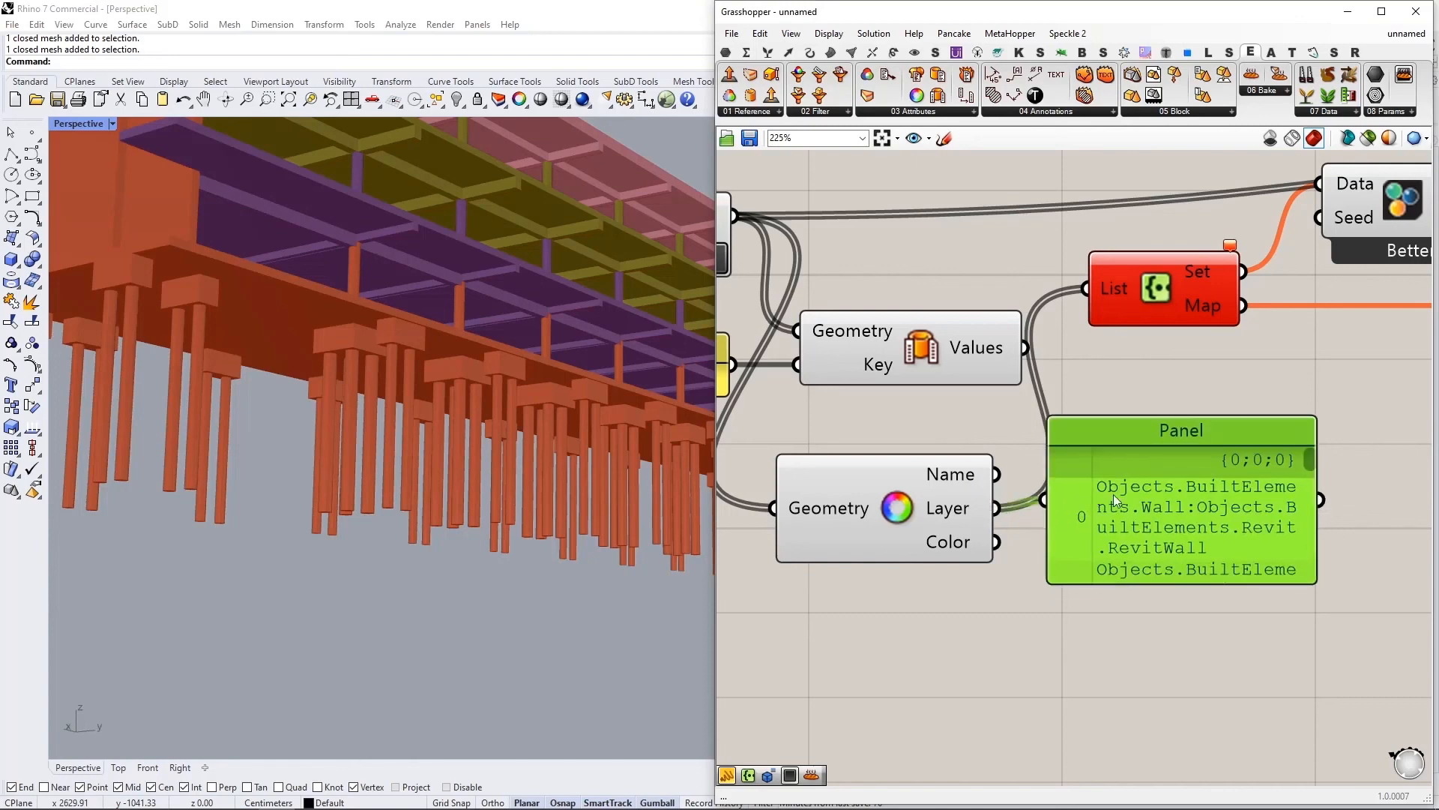
{"action": "left_click_drag", "start_coordinate": [1323, 508], "coordinate": [1088, 286]}
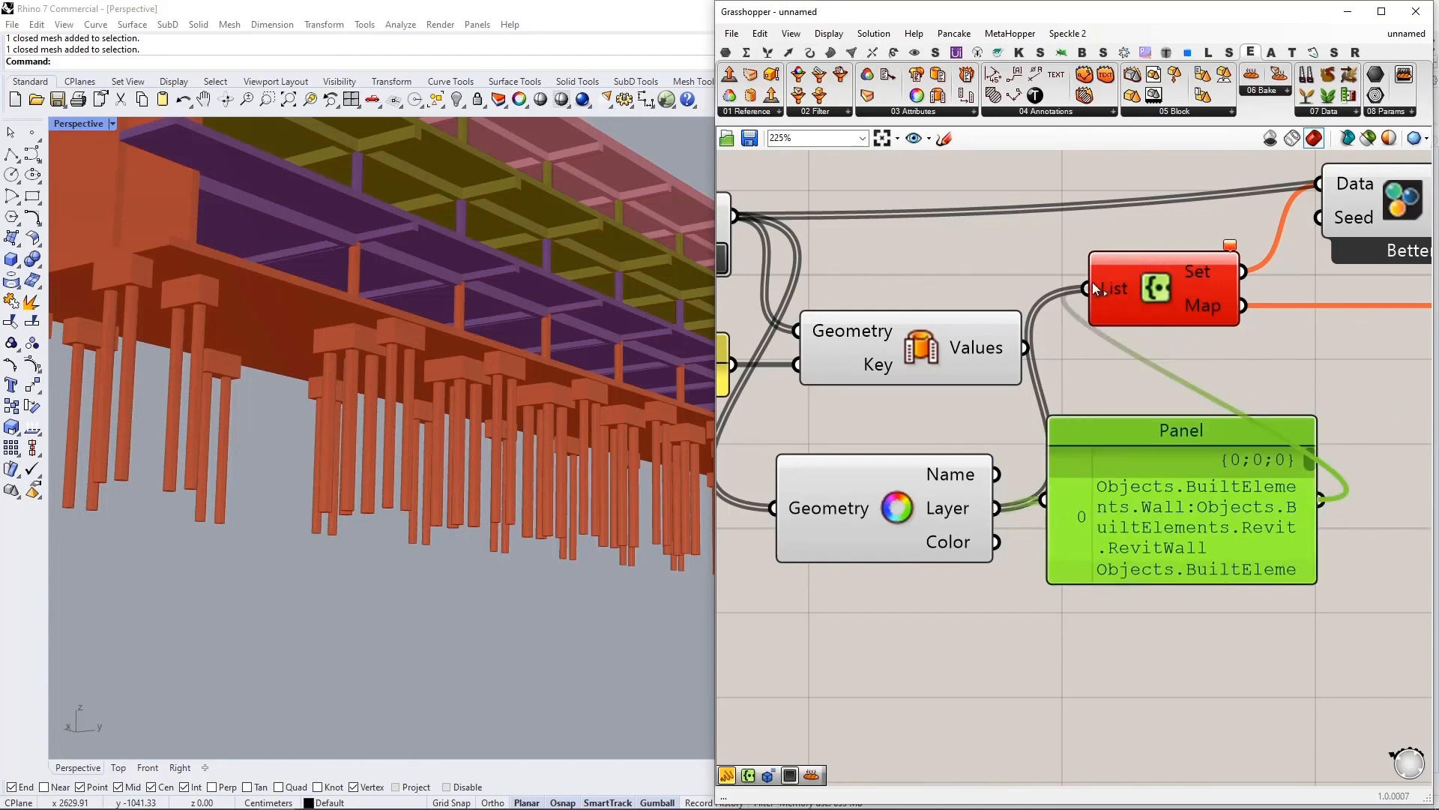
{"action": "left_click", "coordinate": [1073, 371]}
Step: Minimize the Grasshopper window and examine the whole building coloured by layer in the Rhino viewport
{"action": "scroll", "coordinate": [421, 318], "scroll_direction": "down", "scroll_amount": 5}
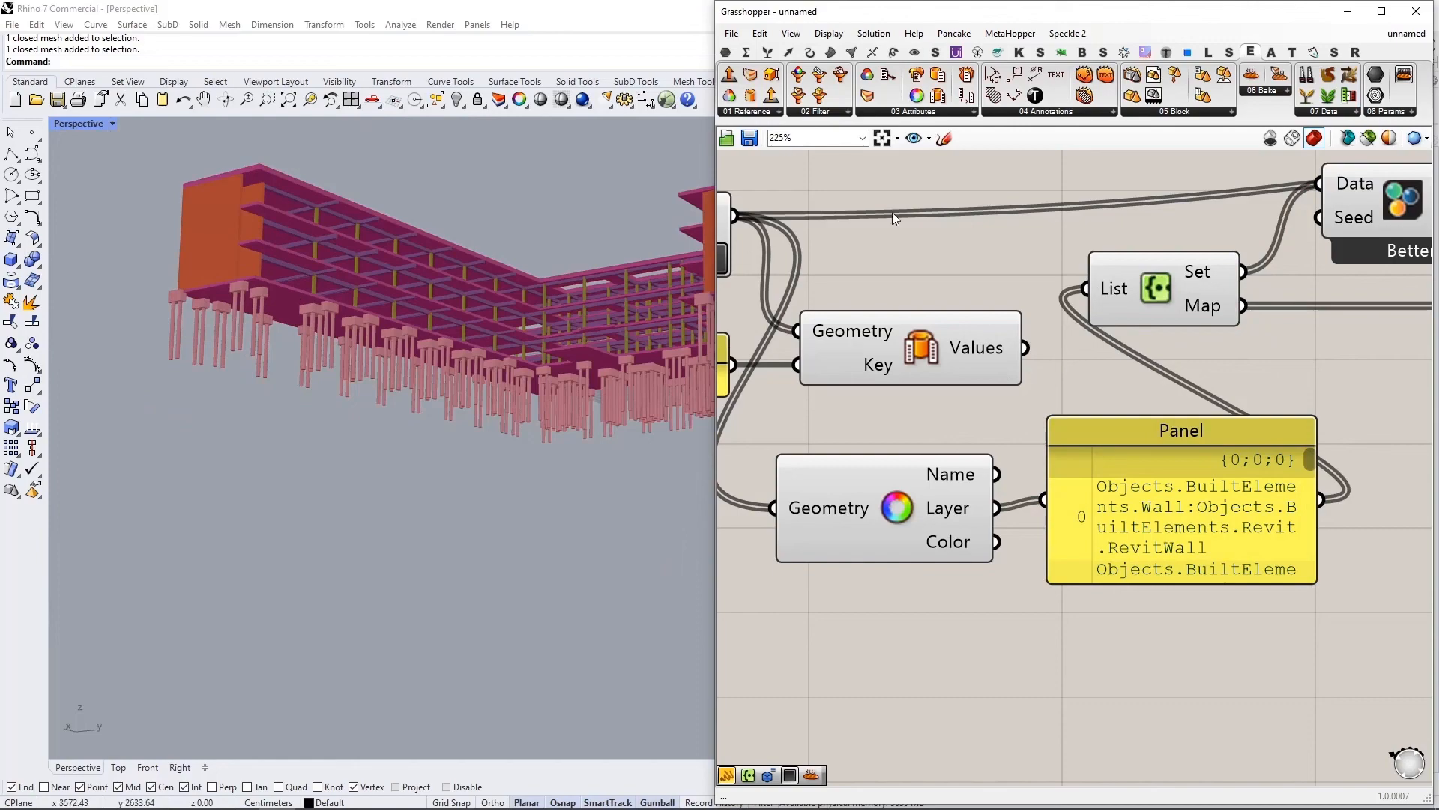
{"action": "left_click_drag", "start_coordinate": [1330, 12], "coordinate": [1175, 112]}
{"action": "right_click_drag", "start_coordinate": [643, 169], "coordinate": [617, 363]}
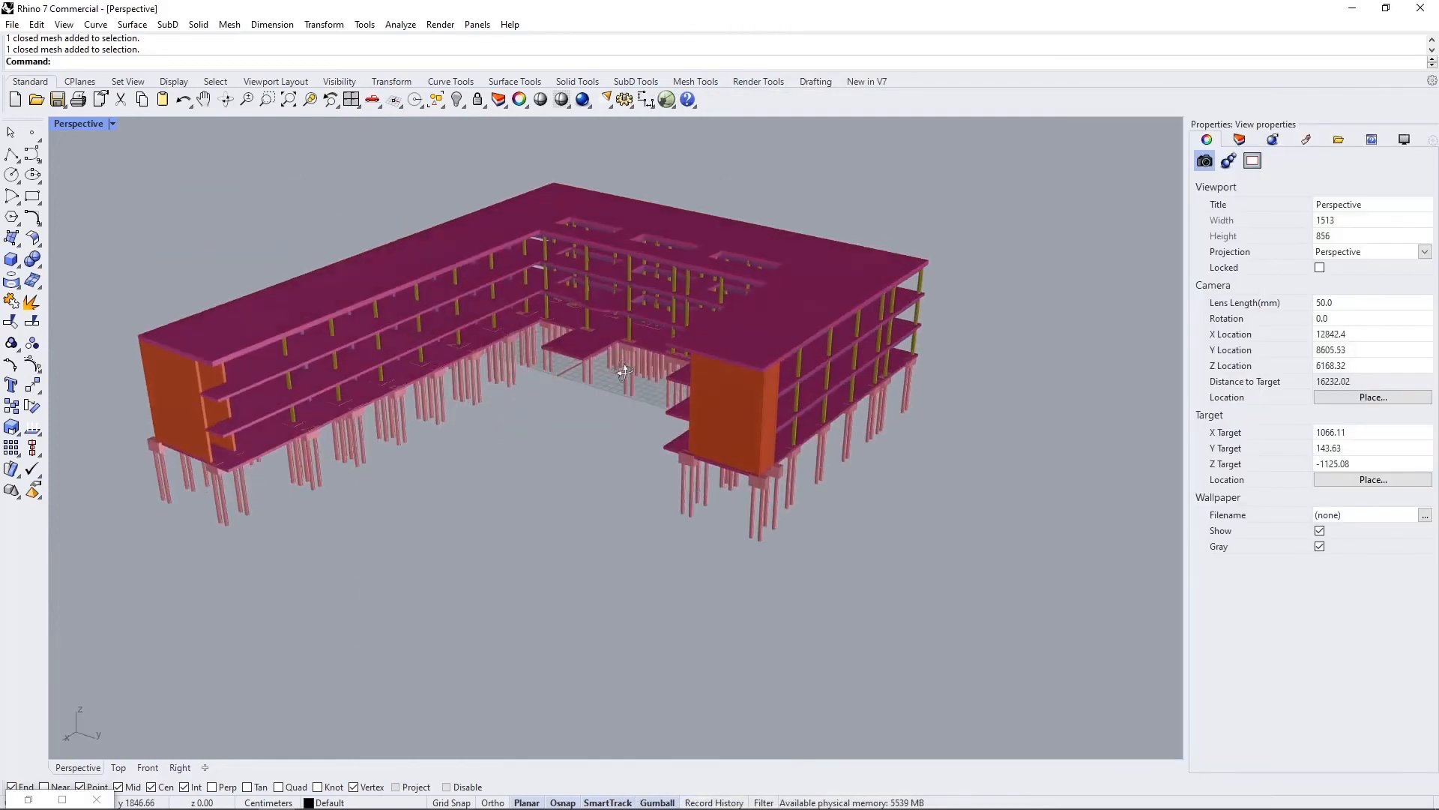
{"action": "scroll", "coordinate": [223, 376], "scroll_direction": "up", "scroll_amount": 10}
{"action": "scroll", "coordinate": [201, 357], "scroll_direction": "down", "scroll_amount": 8}
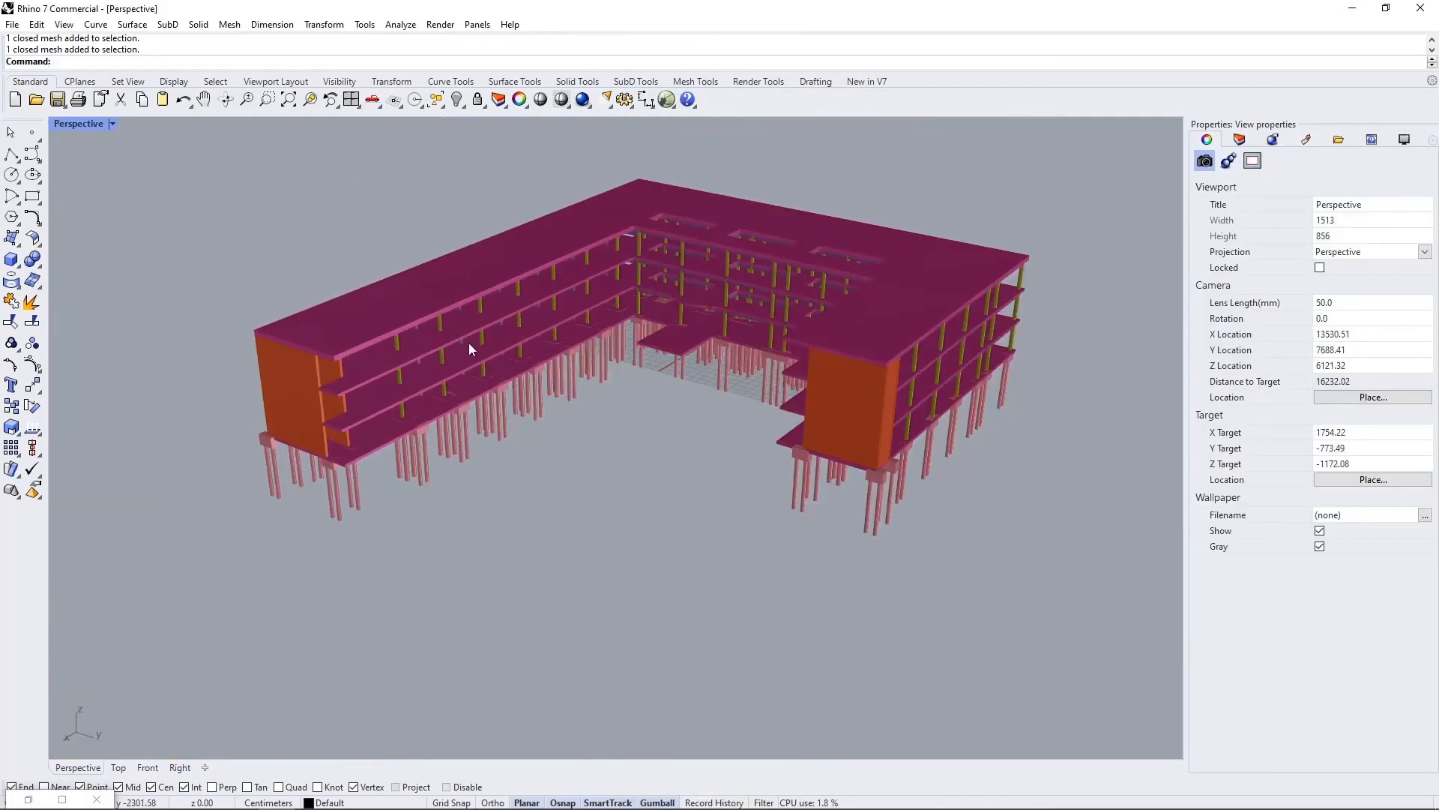
{"action": "right_click_drag", "start_coordinate": [643, 339], "coordinate": [590, 358], "text": "shift"}
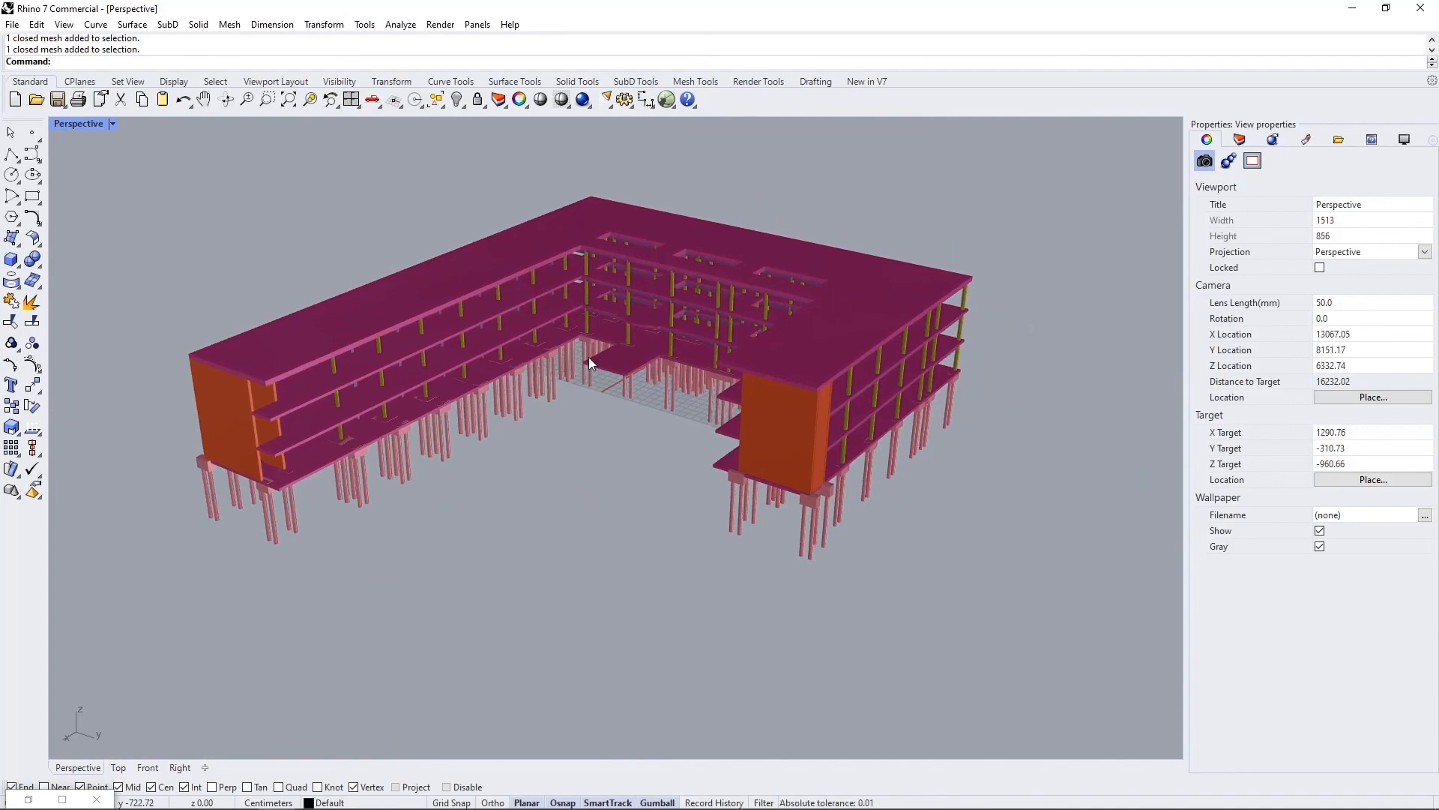